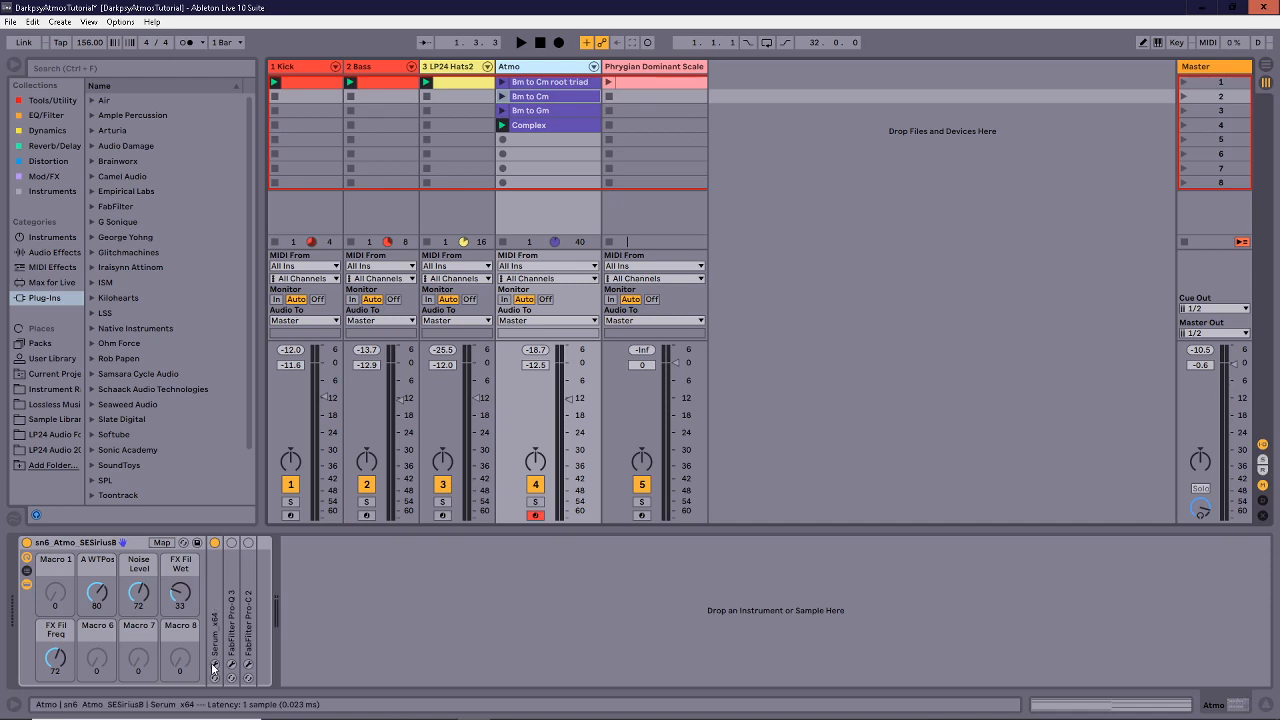
pyautogui.click(214, 664)
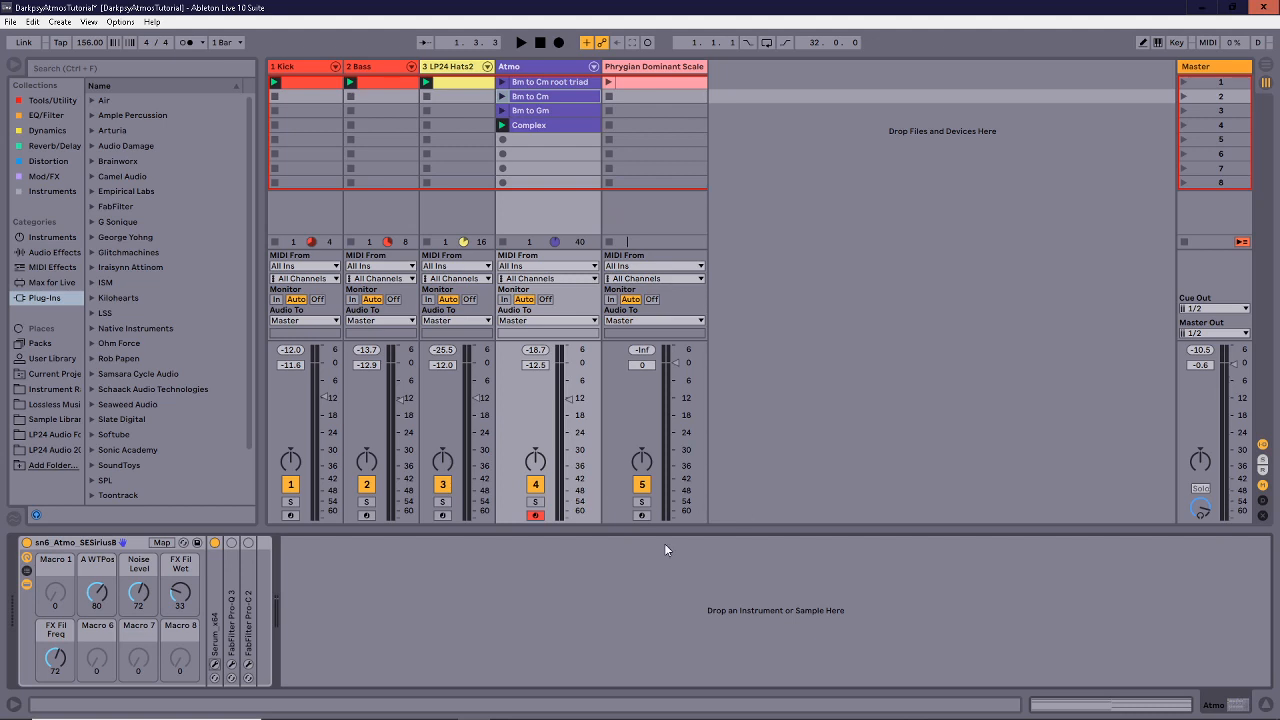
# Open and close the Atmo track's Serum window, then start session playback.
pyautogui.press('space')
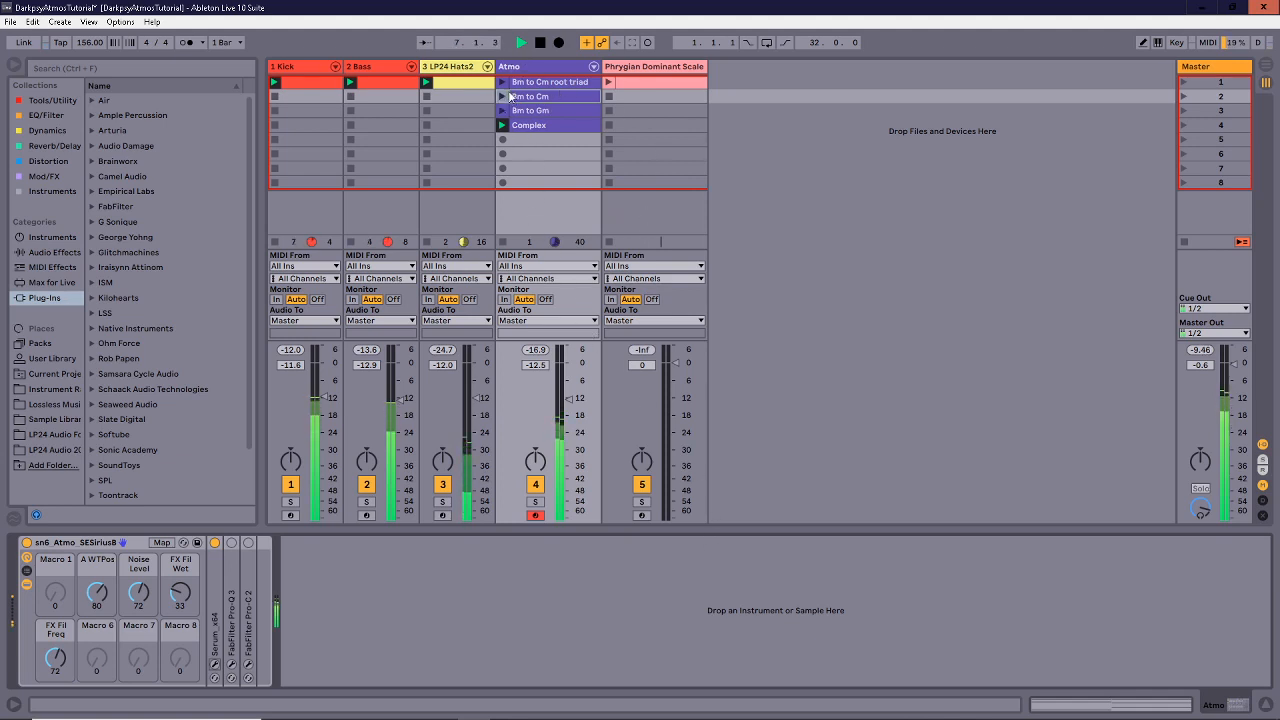
# Launch the Atmo track's Bm to Cm clip and bring up its Serum synth window.
pyautogui.click(503, 96)
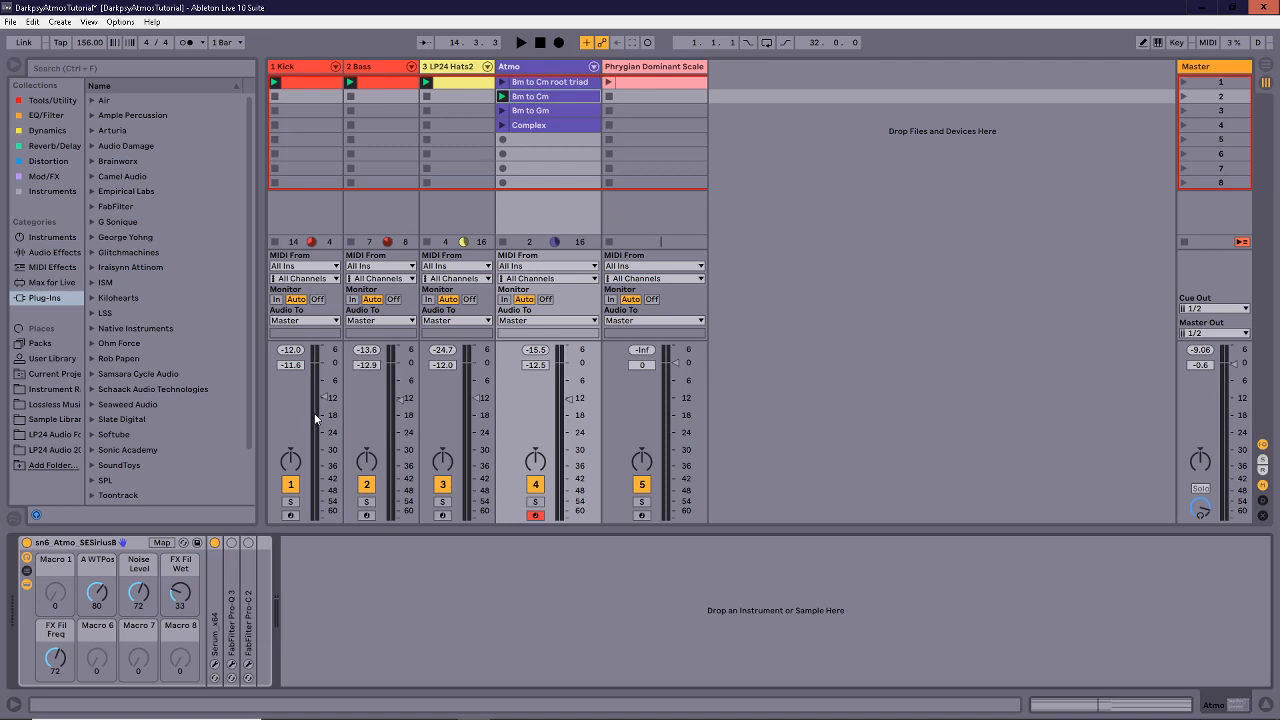
pyautogui.click(214, 665)
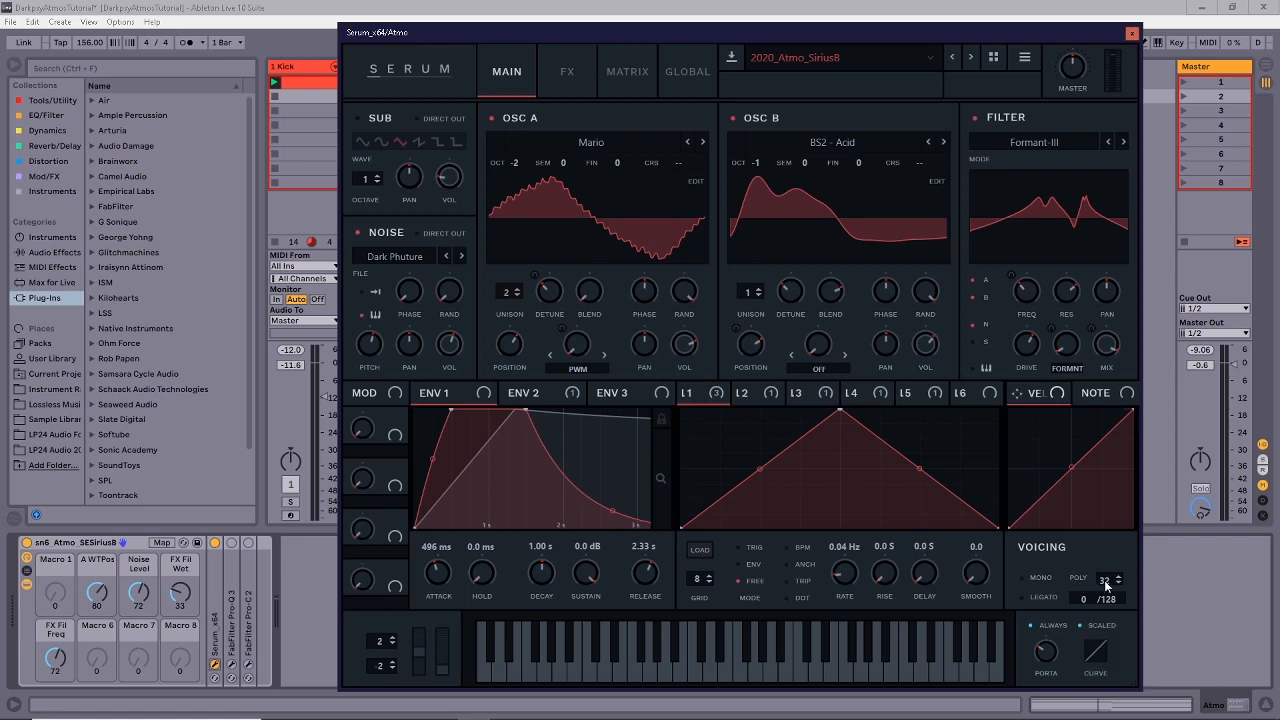
# Set the 2020_Atmo_Sirius8 patch's POLY voice count to 3.
pyautogui.moveTo(1105, 606); pyautogui.dragTo(1103, 529)
pyautogui.moveTo(1113, 587); pyautogui.dragTo(1105, 708)
pyautogui.click(1119, 578)
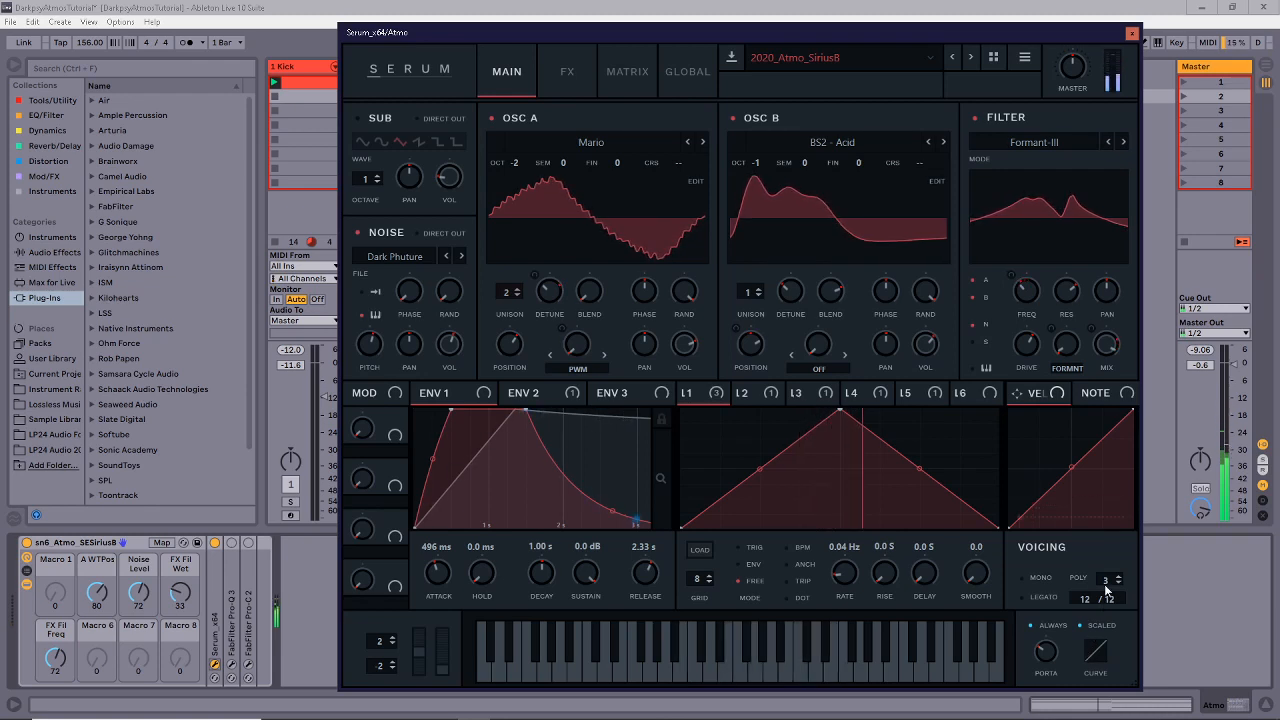
pyautogui.moveTo(1105, 590)
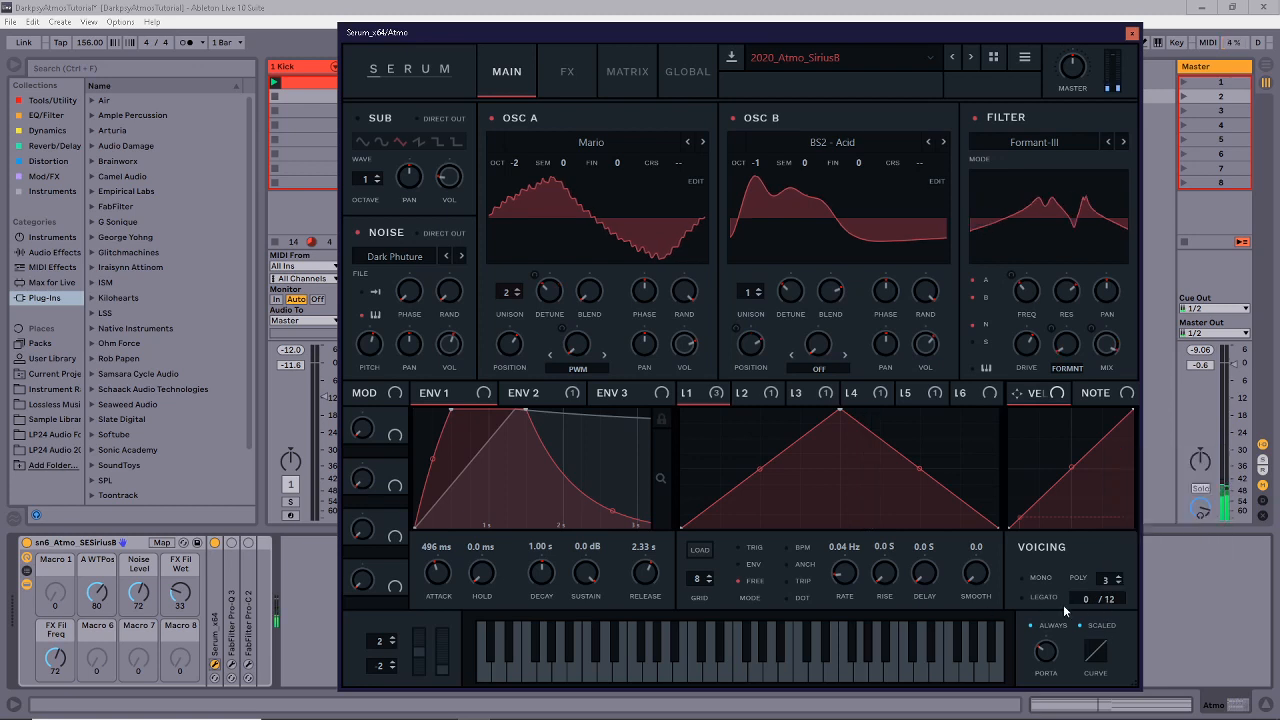
# Raise polyphony to 16, try more unison on Osc A and B, then return them to 2 and 1.
pyautogui.moveTo(1107, 582); pyautogui.dragTo(1112, 554)
pyautogui.moveTo(749, 291); pyautogui.dragTo(761, 245)
pyautogui.moveTo(511, 294); pyautogui.dragTo(513, 217)
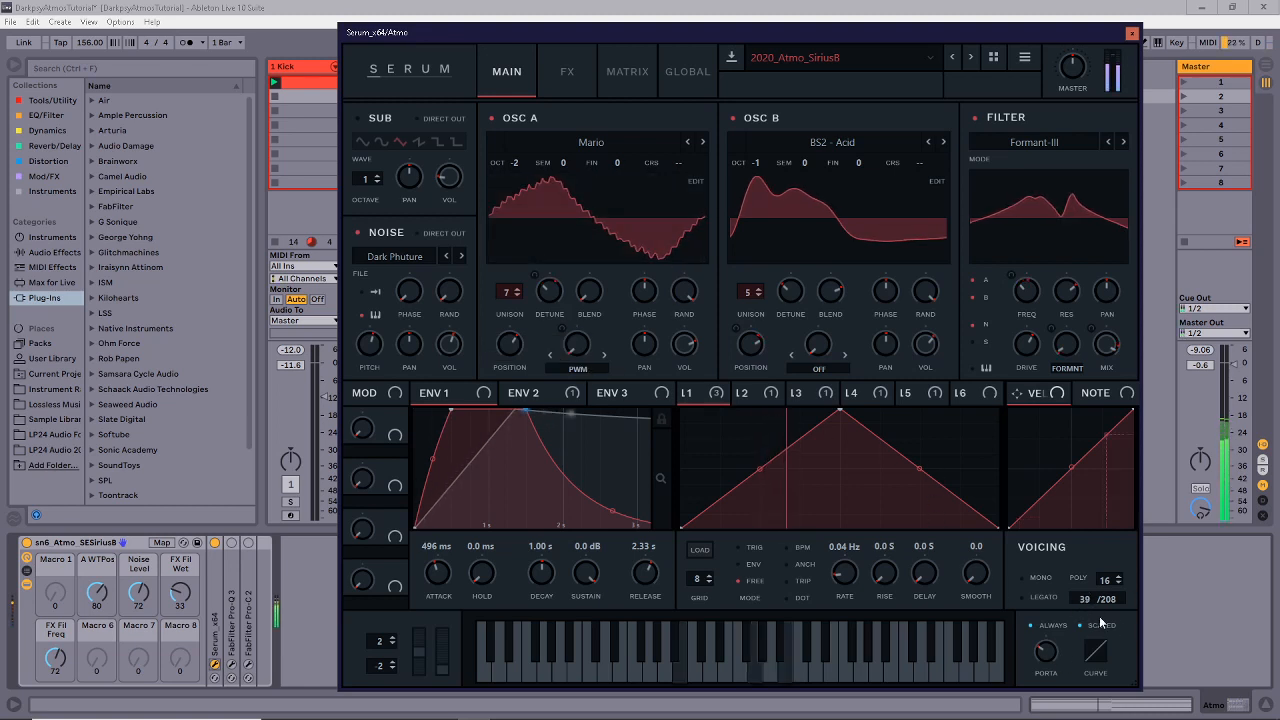
pyautogui.moveTo(749, 304); pyautogui.dragTo(749, 332)
pyautogui.moveTo(507, 294); pyautogui.dragTo(506, 362)
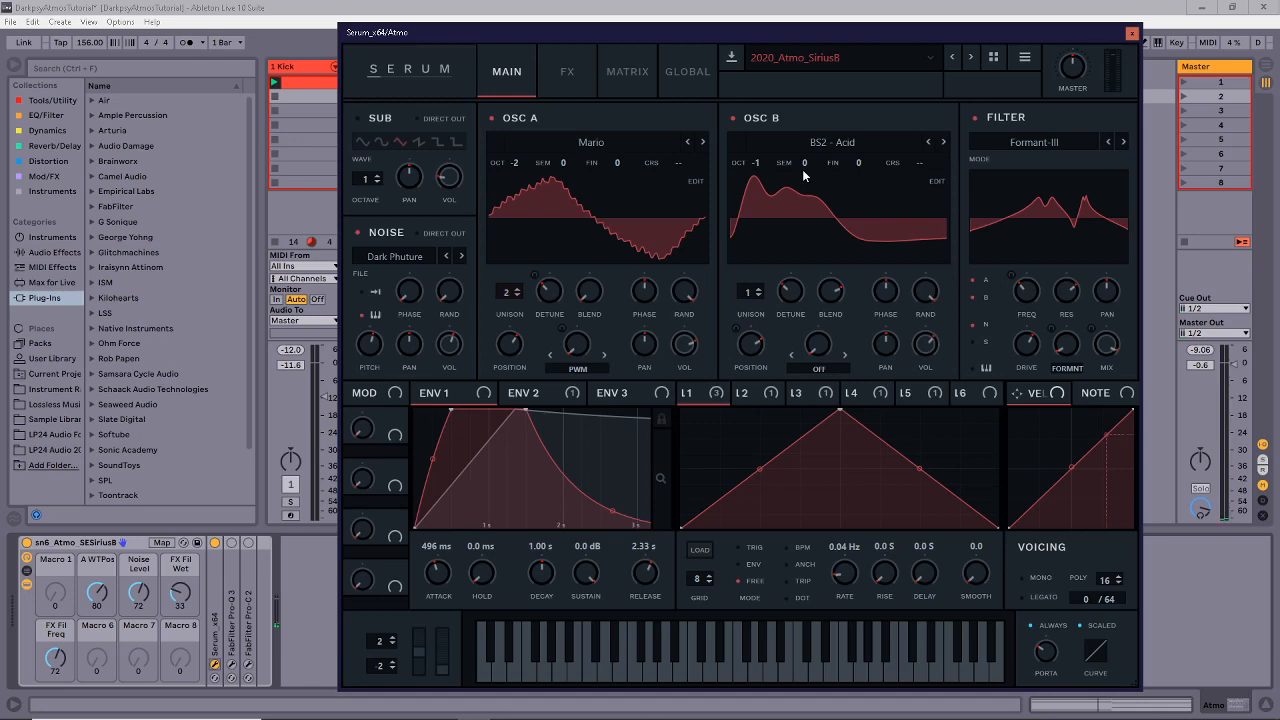
# After glancing at the Matrix page, disable Osc B, Noise and the filter on Serum's Main page.
pyautogui.click(645, 67)
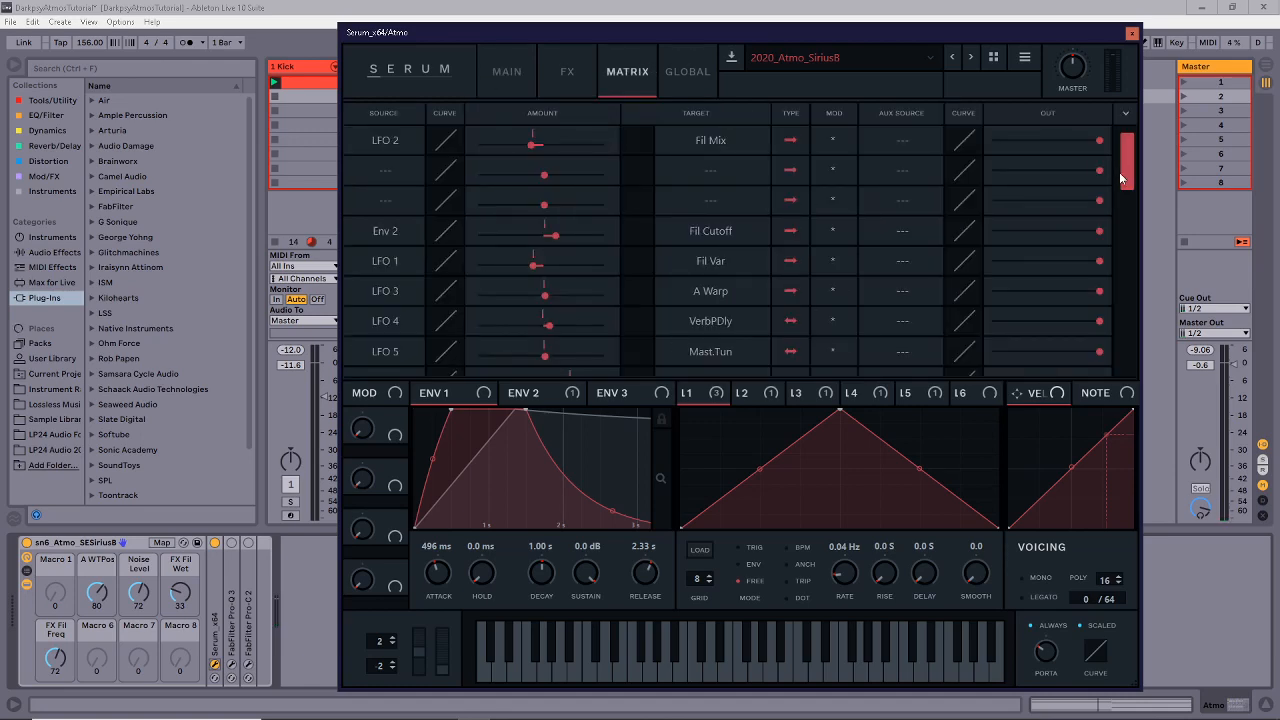
pyautogui.click(518, 70)
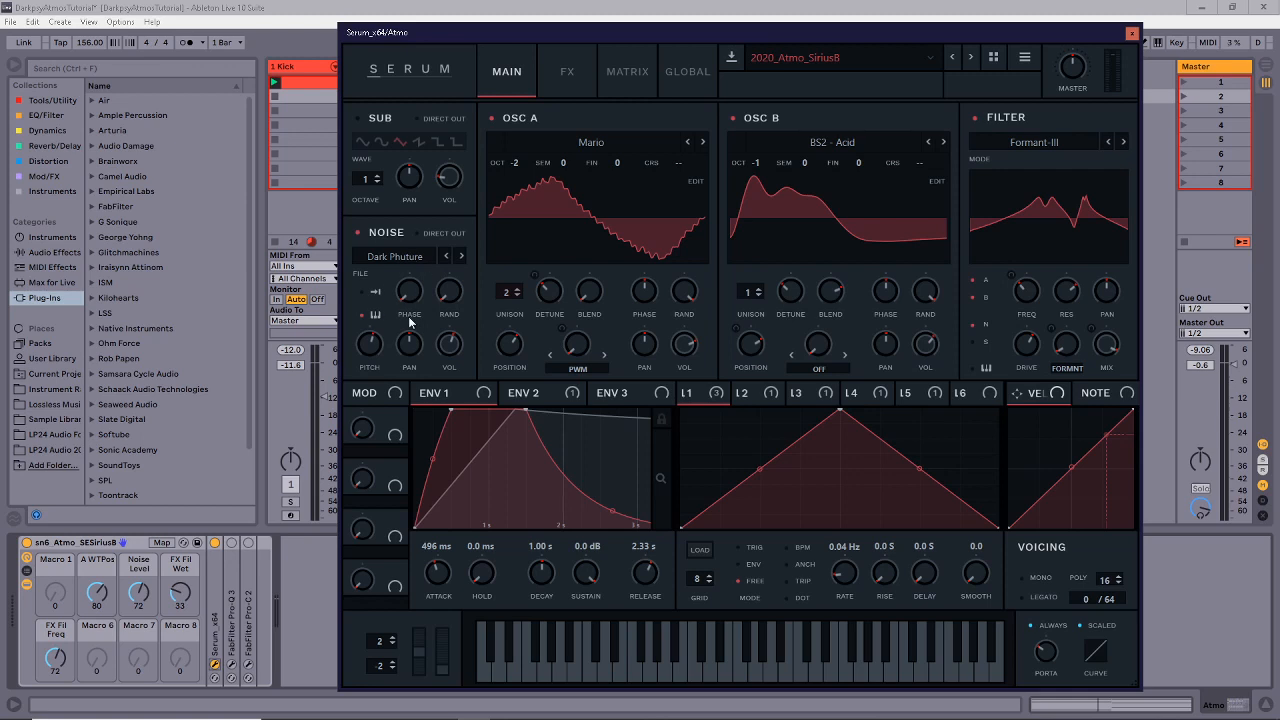
pyautogui.click(735, 118)
pyautogui.click(390, 236)
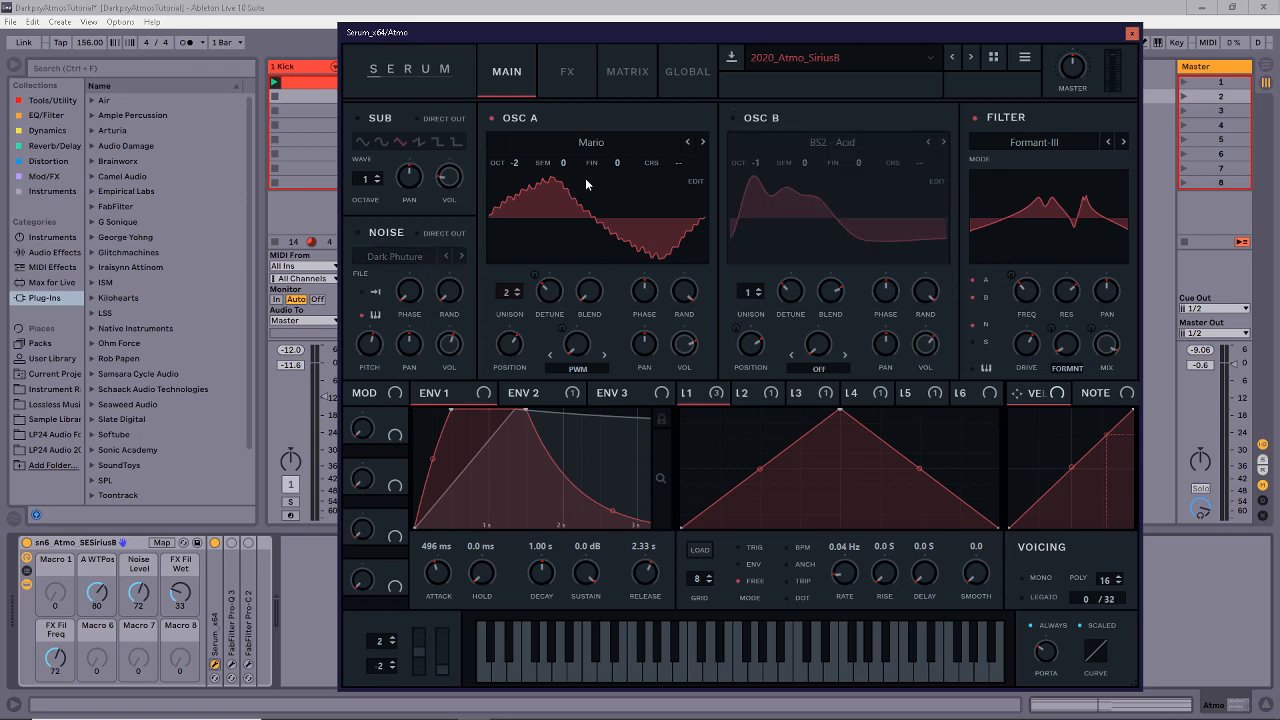
pyautogui.click(975, 117)
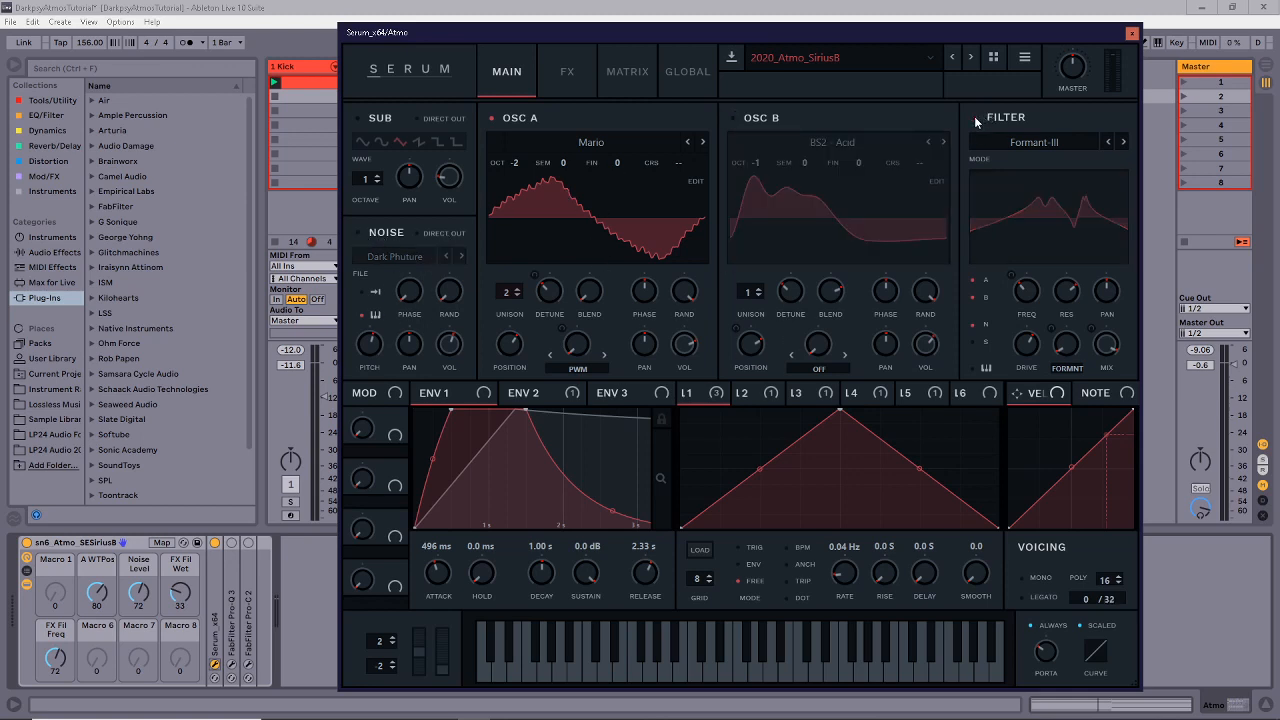
pyautogui.rightClick(538, 291)
pyautogui.click(712, 364)
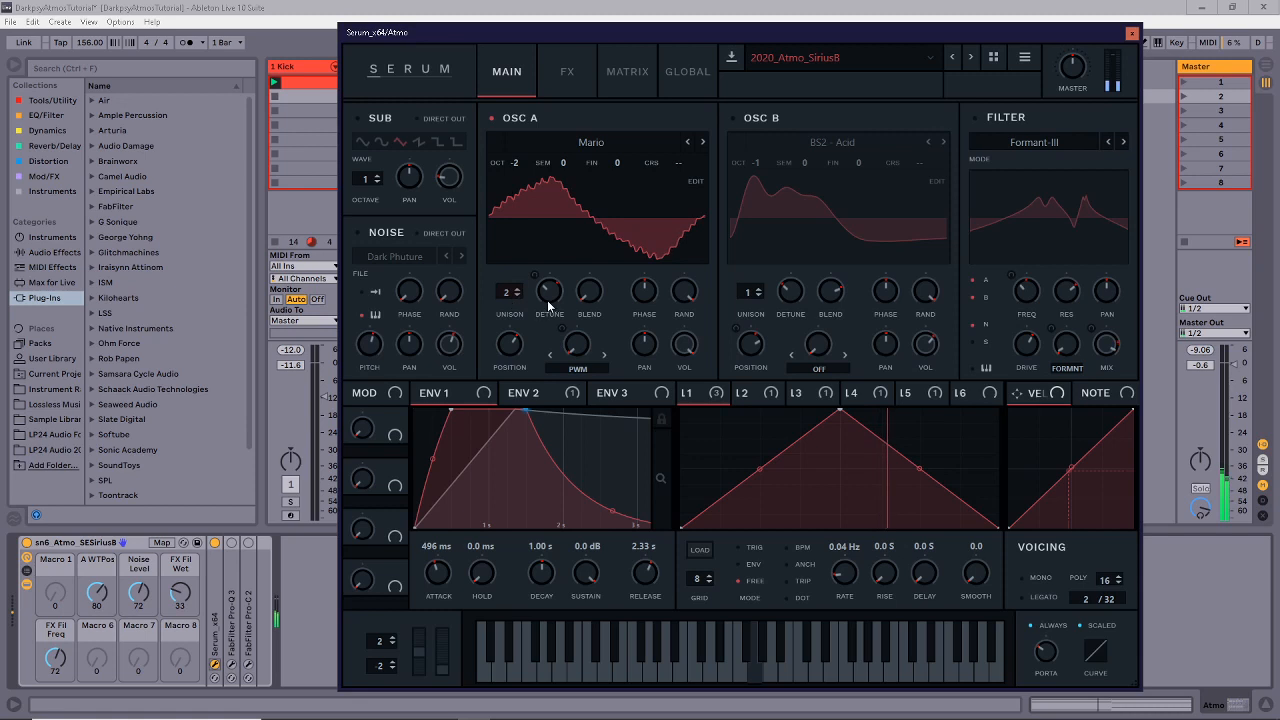
pyautogui.moveTo(548, 306)
pyautogui.moveTo(714, 398)
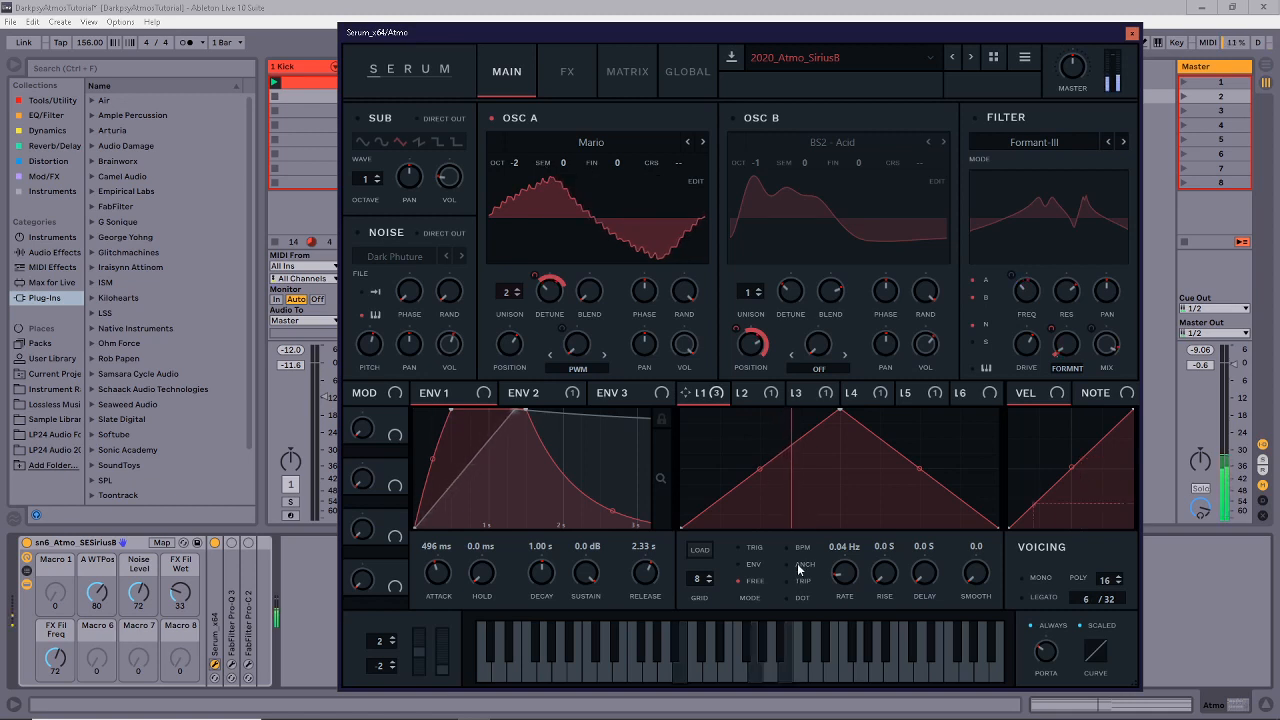
pyautogui.moveTo(516, 165); pyautogui.dragTo(518, 222)
pyautogui.moveTo(519, 162)
pyautogui.moveTo(519, 162); pyautogui.dragTo(521, 175)
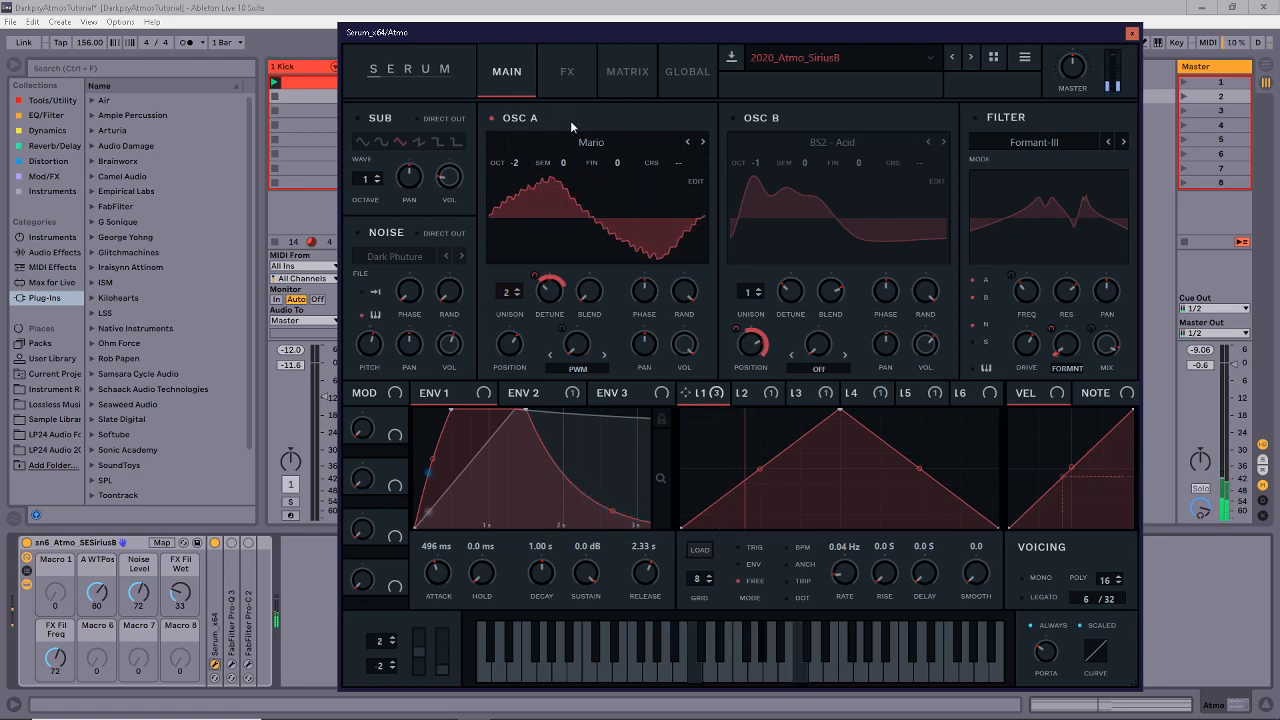
# Re-enable Osc B and the Noise oscillator playing the Dark Phuture sample.
pyautogui.click(736, 116)
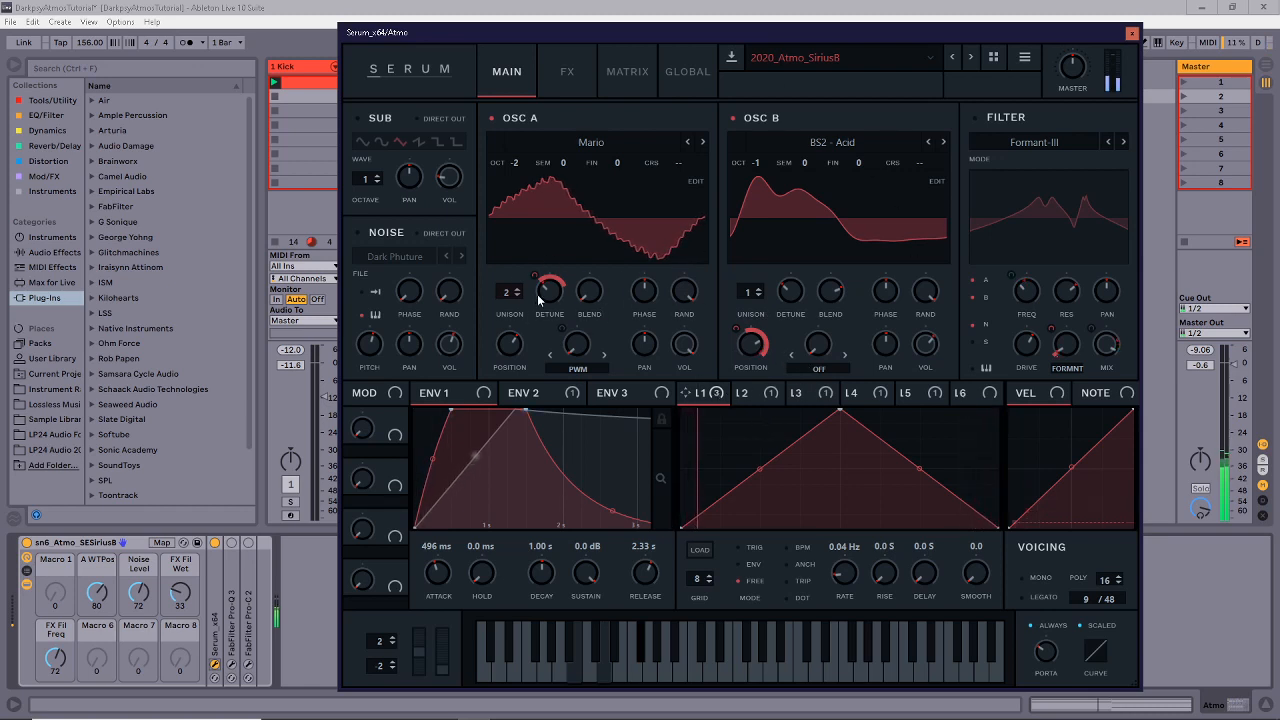
pyautogui.moveTo(538, 293)
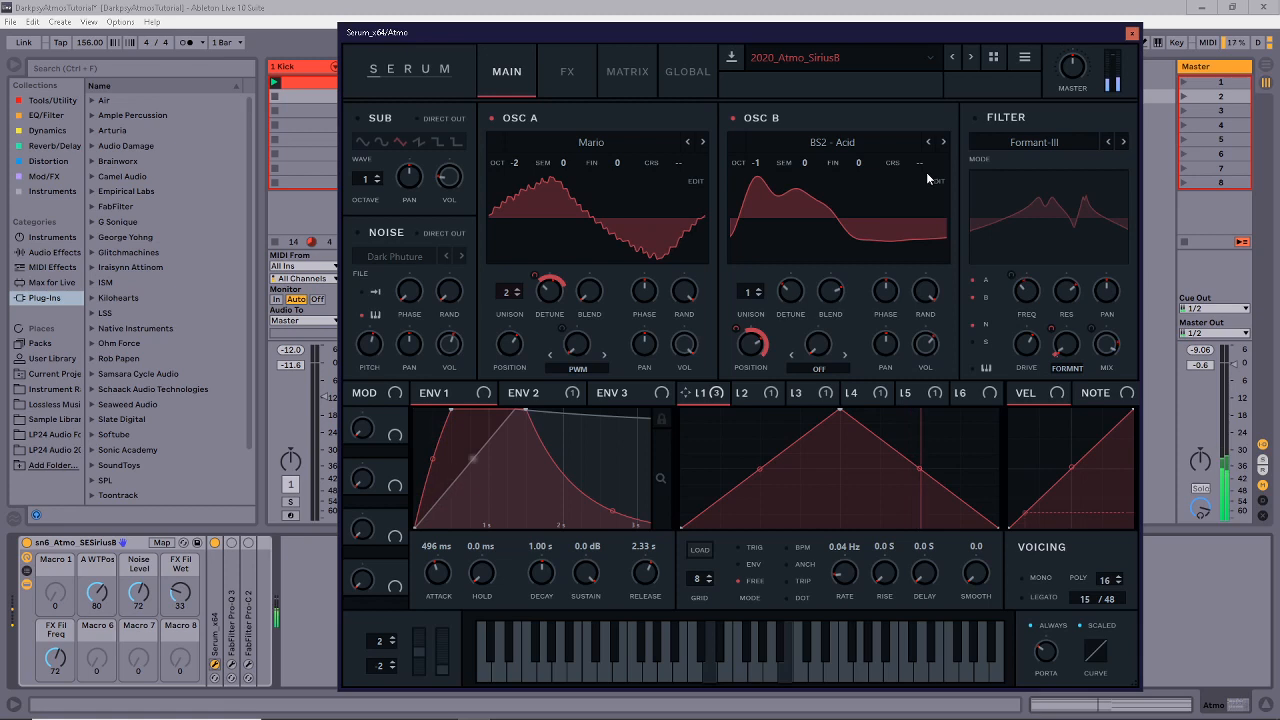
pyautogui.click(362, 232)
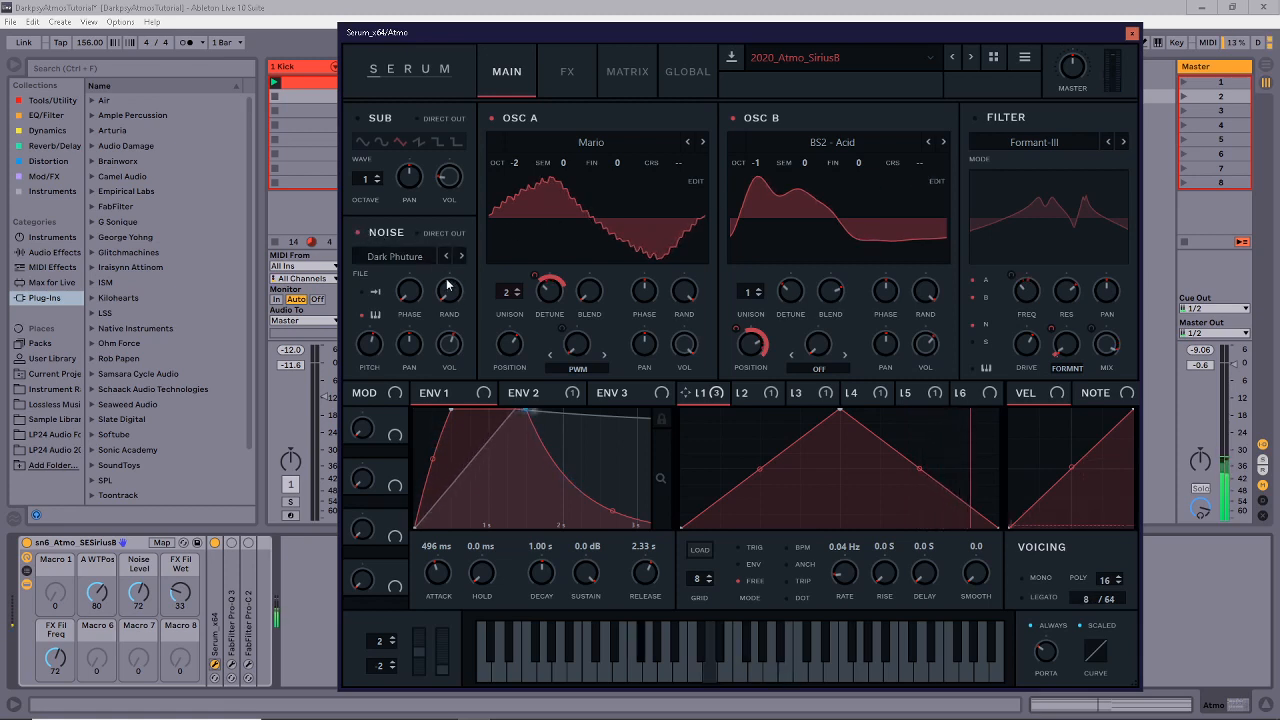
pyautogui.click(397, 259)
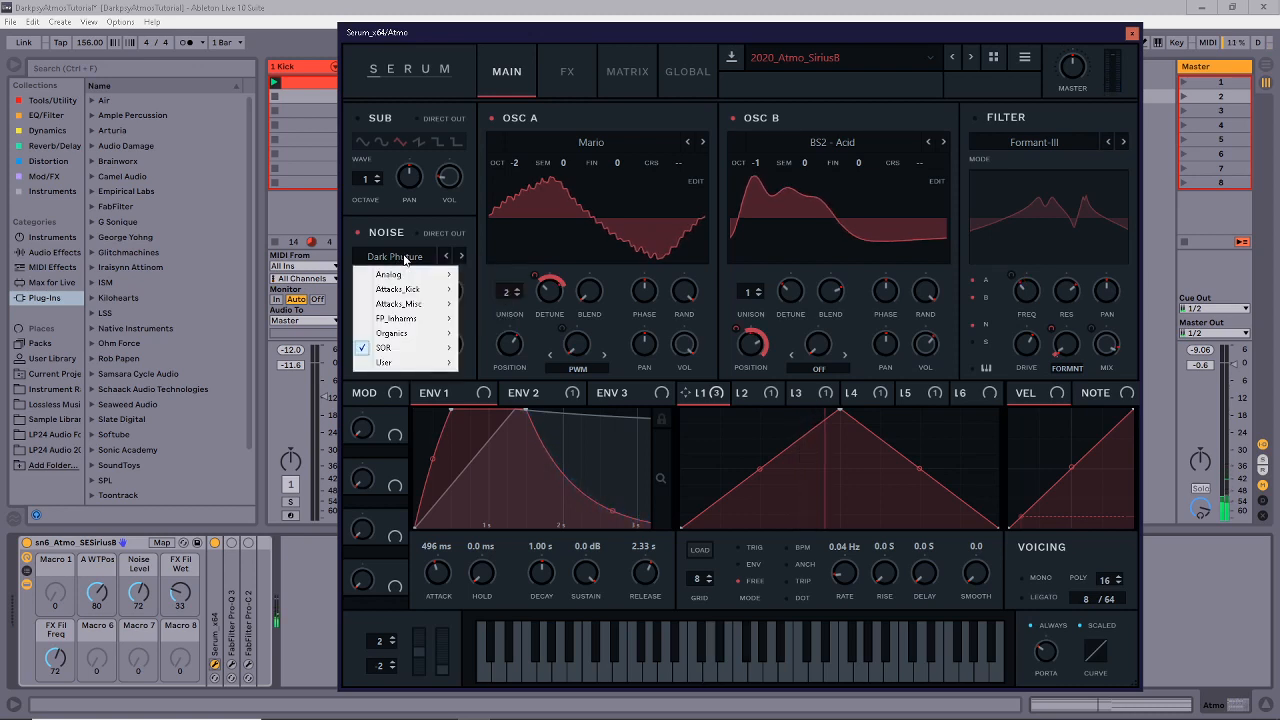
pyautogui.moveTo(391, 366)
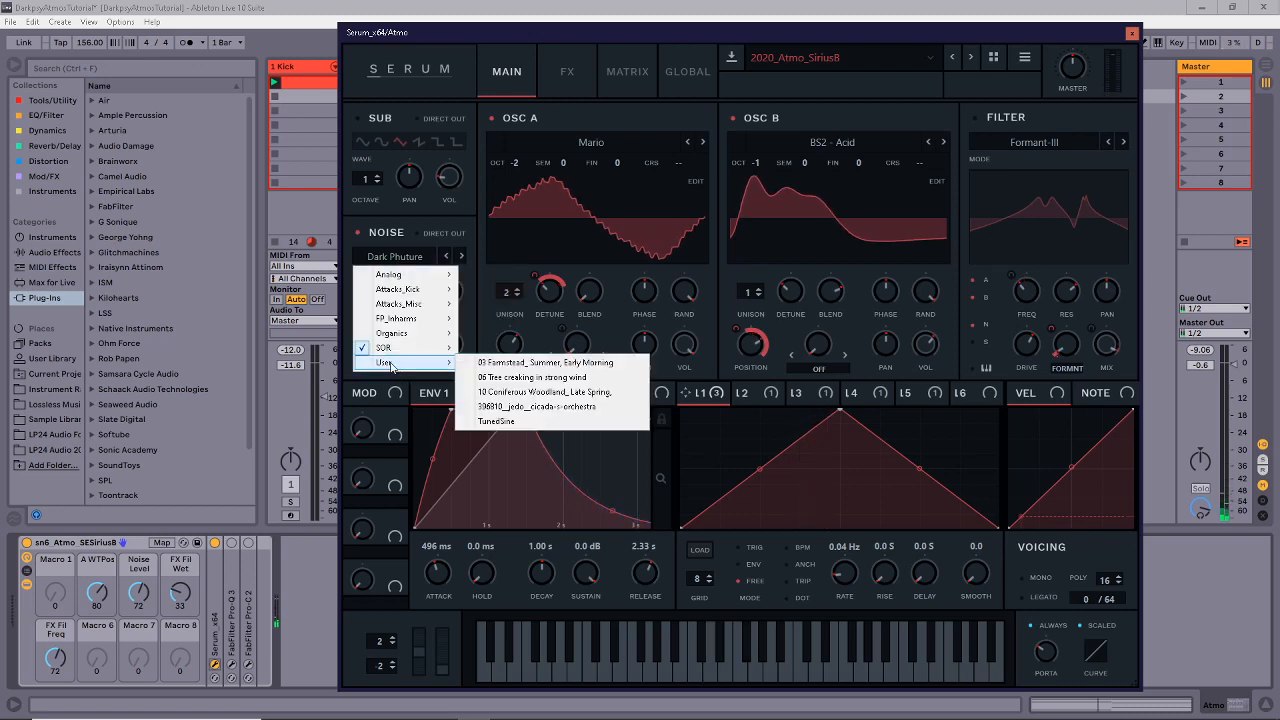
pyautogui.click(596, 396)
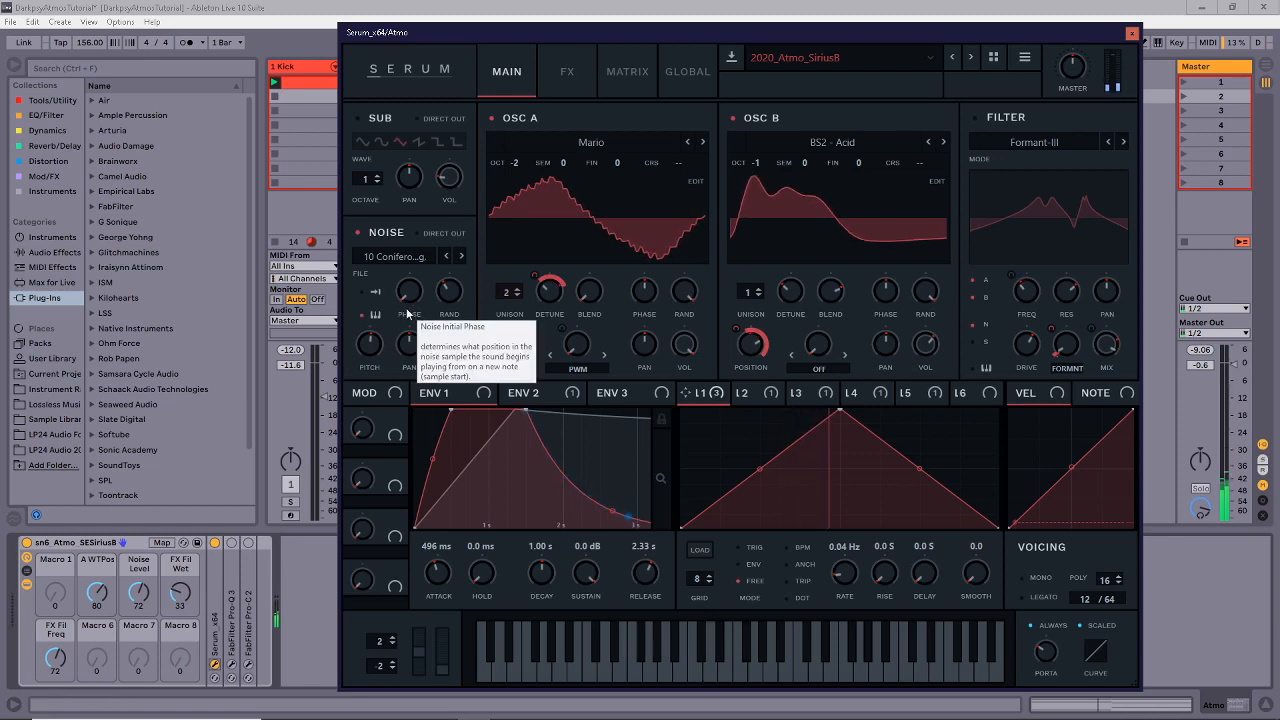
pyautogui.click(392, 257)
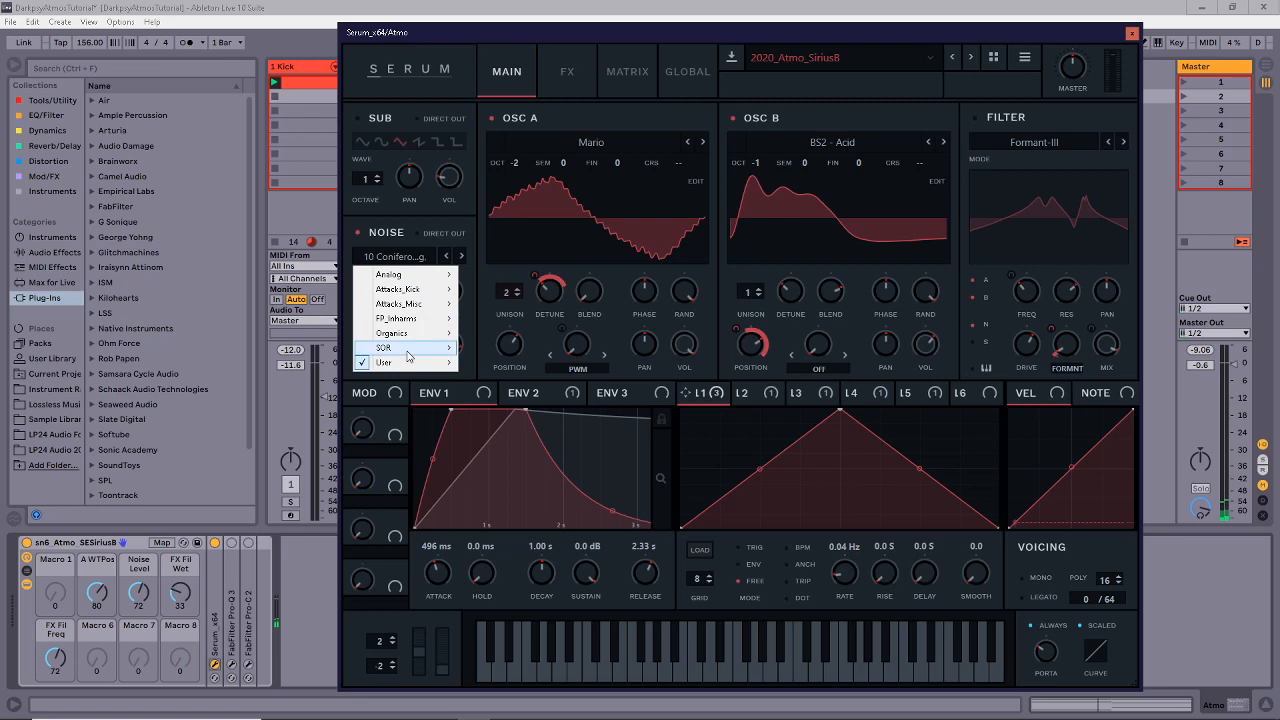
pyautogui.click(500, 505)
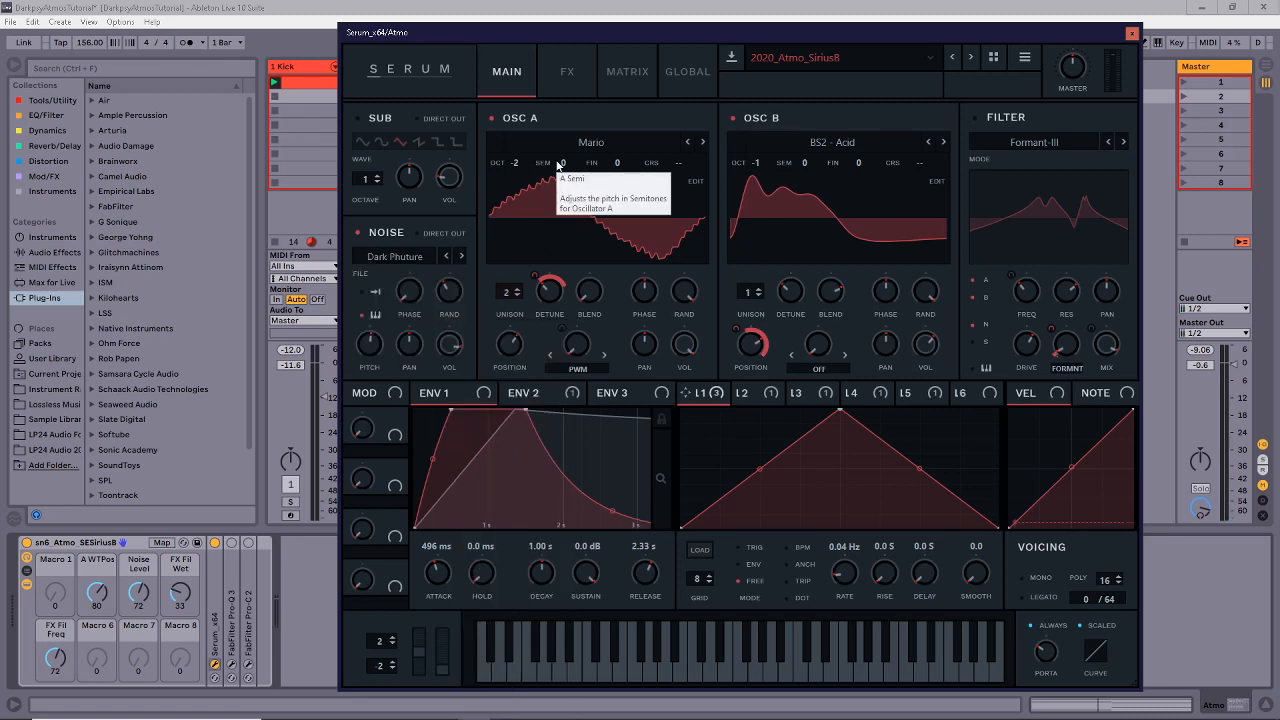
# Lower the Noise oscillator's volume knob in the Atmo patch.
pyautogui.moveTo(450, 336); pyautogui.dragTo(446, 368)
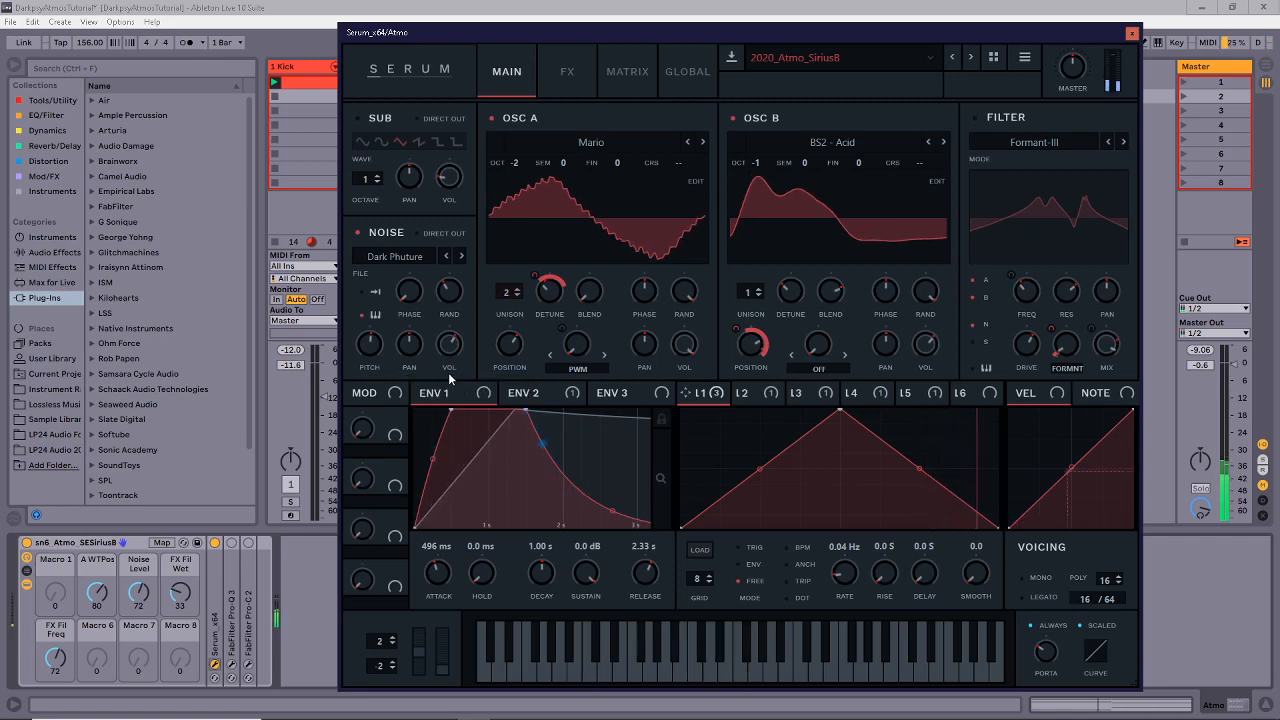
pyautogui.moveTo(379, 352)
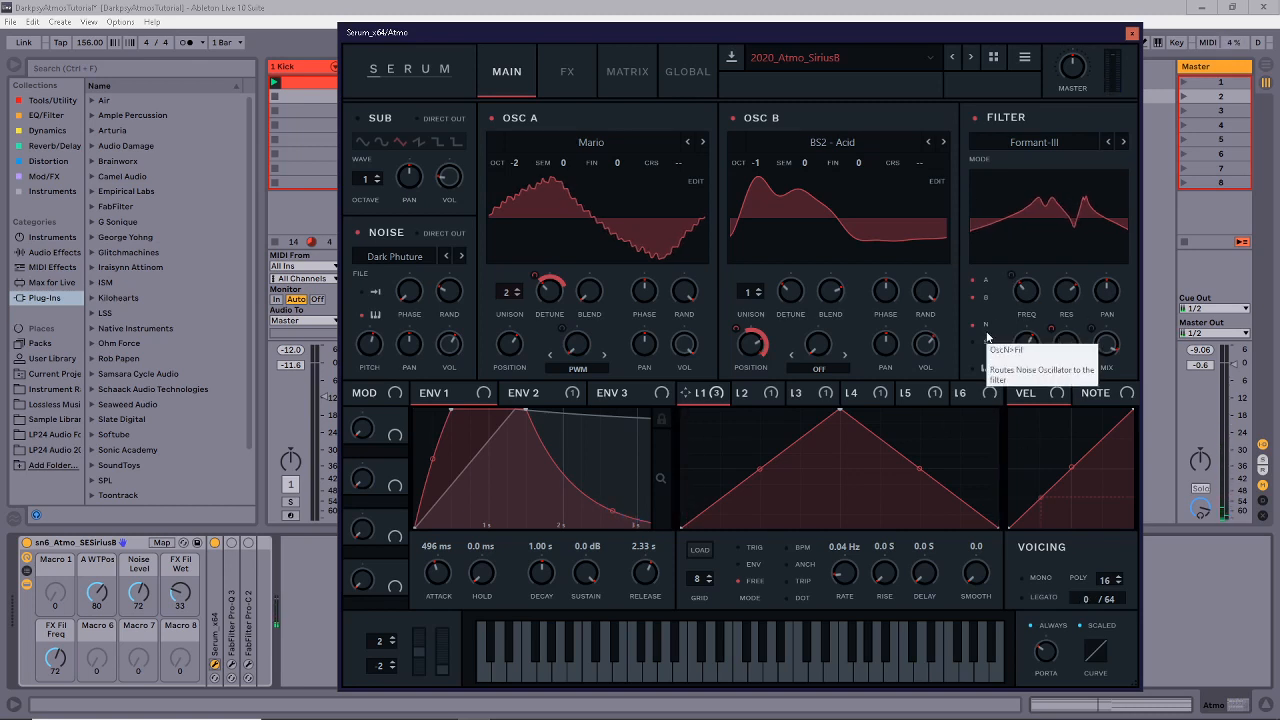
pyautogui.click(738, 394)
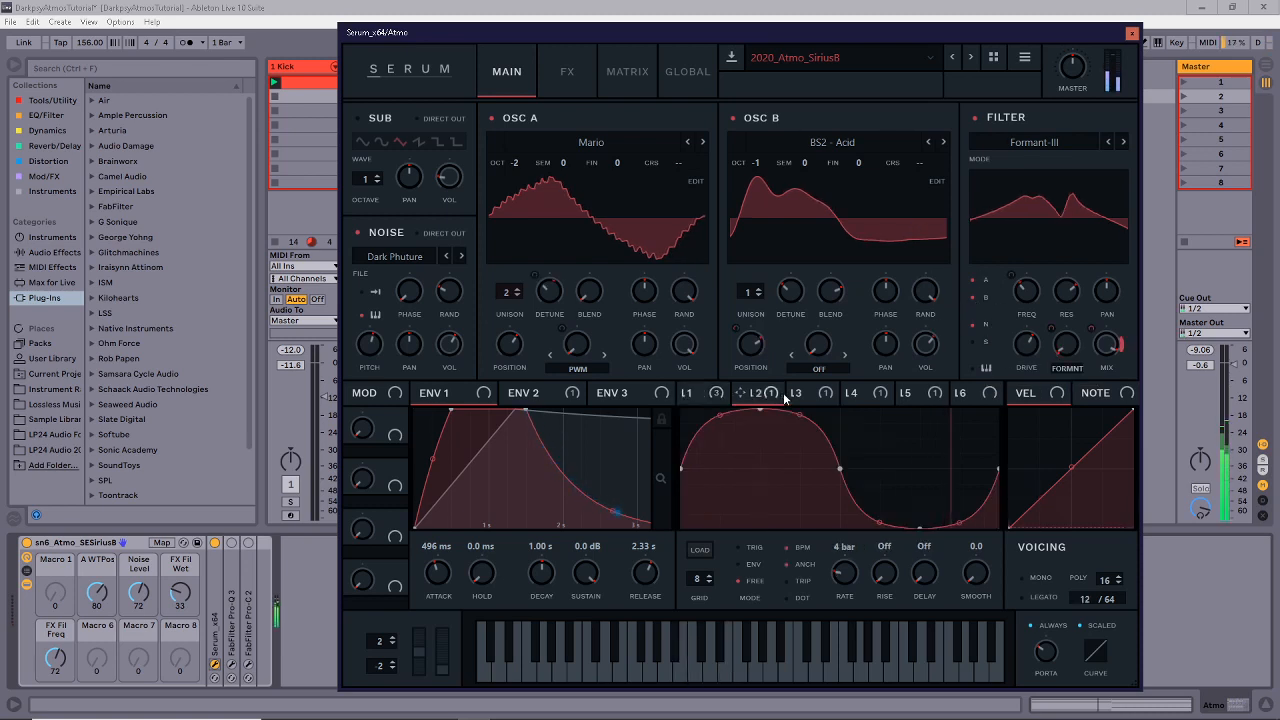
pyautogui.click(729, 393)
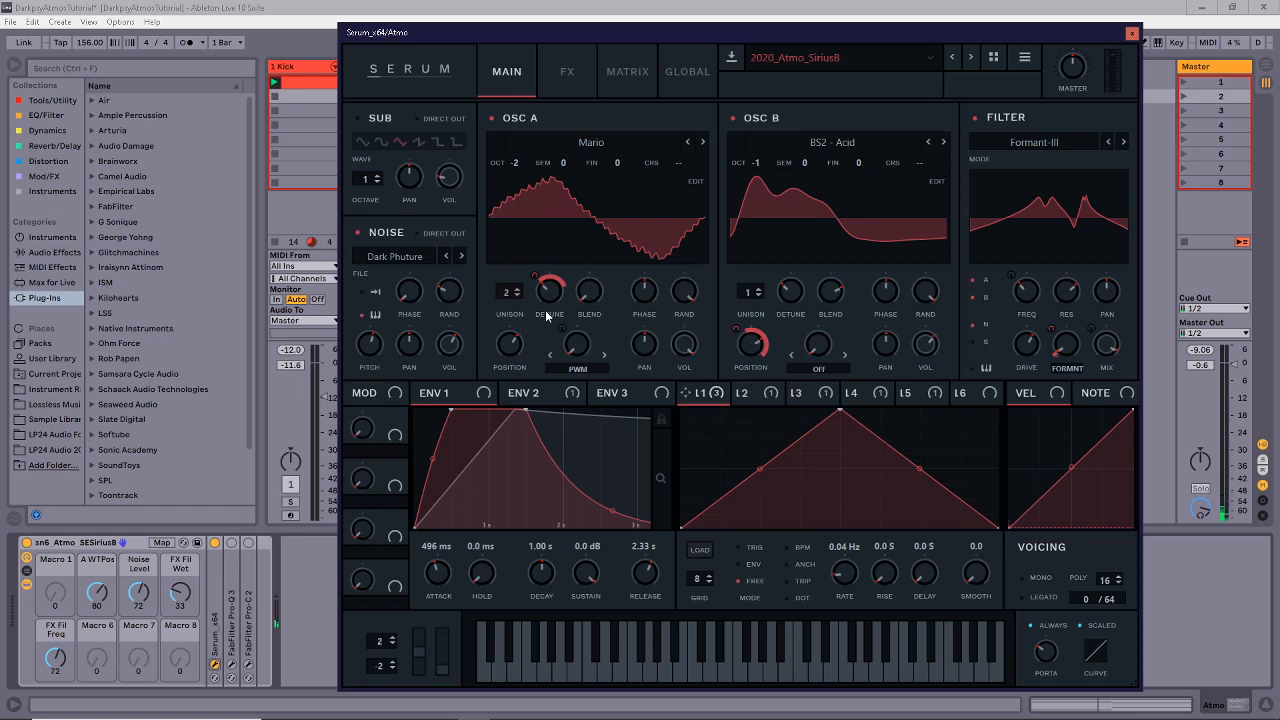
pyautogui.moveTo(756, 350)
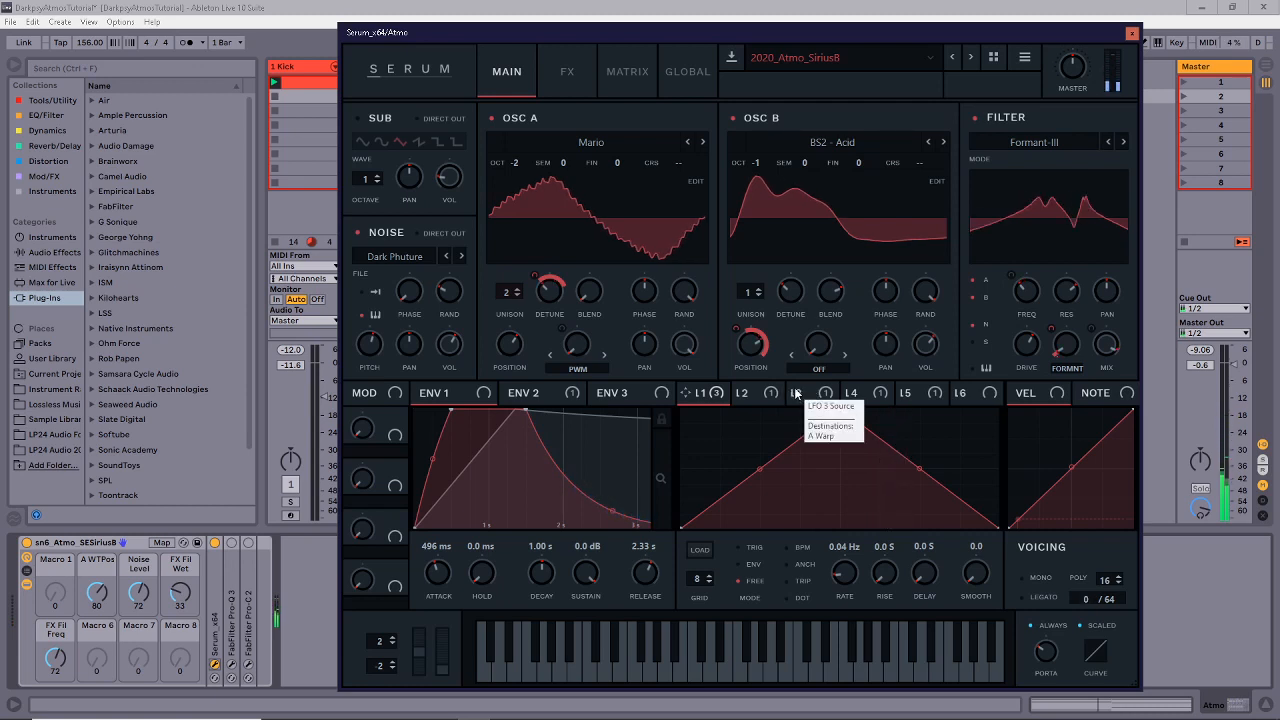
pyautogui.click(743, 394)
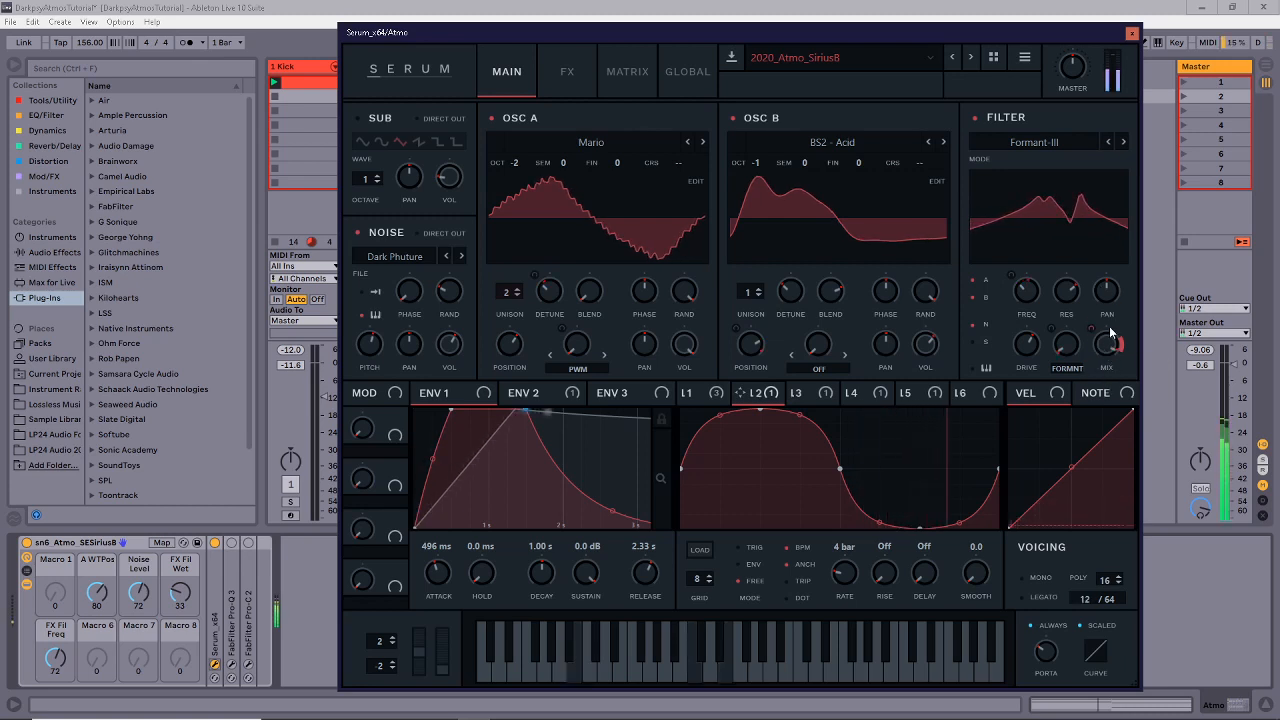
pyautogui.moveTo(1089, 333)
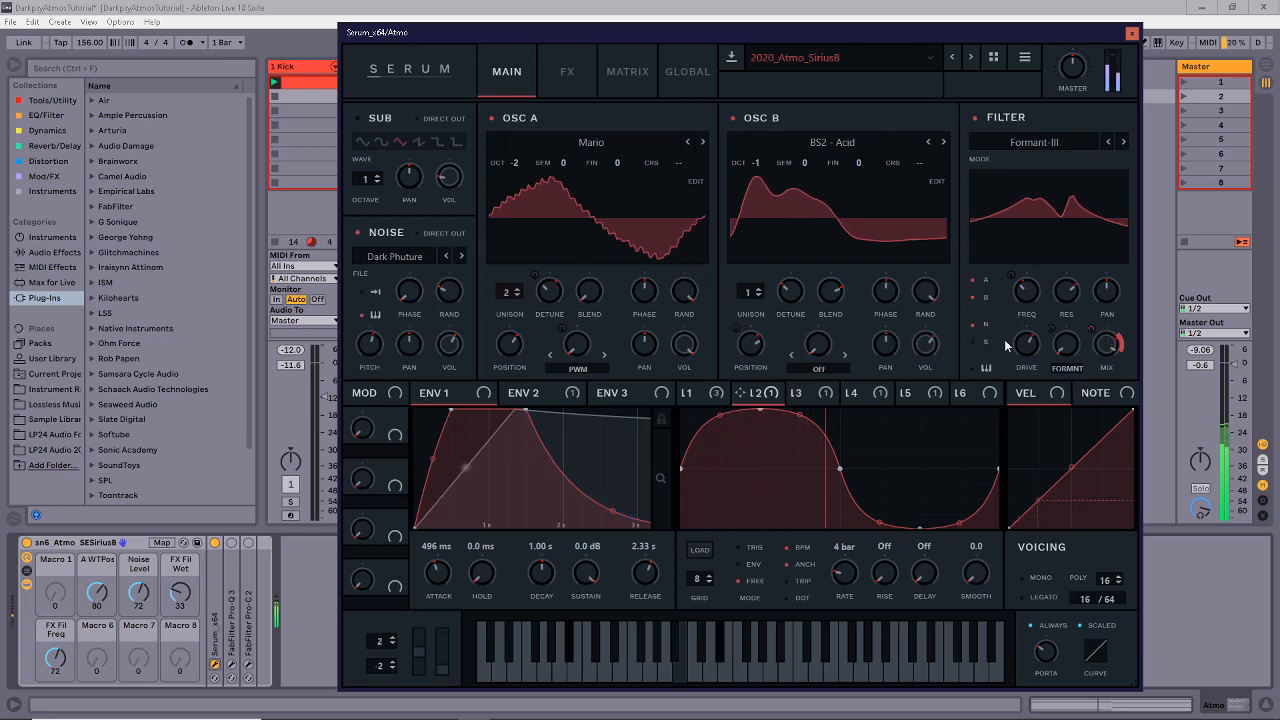
pyautogui.click(533, 393)
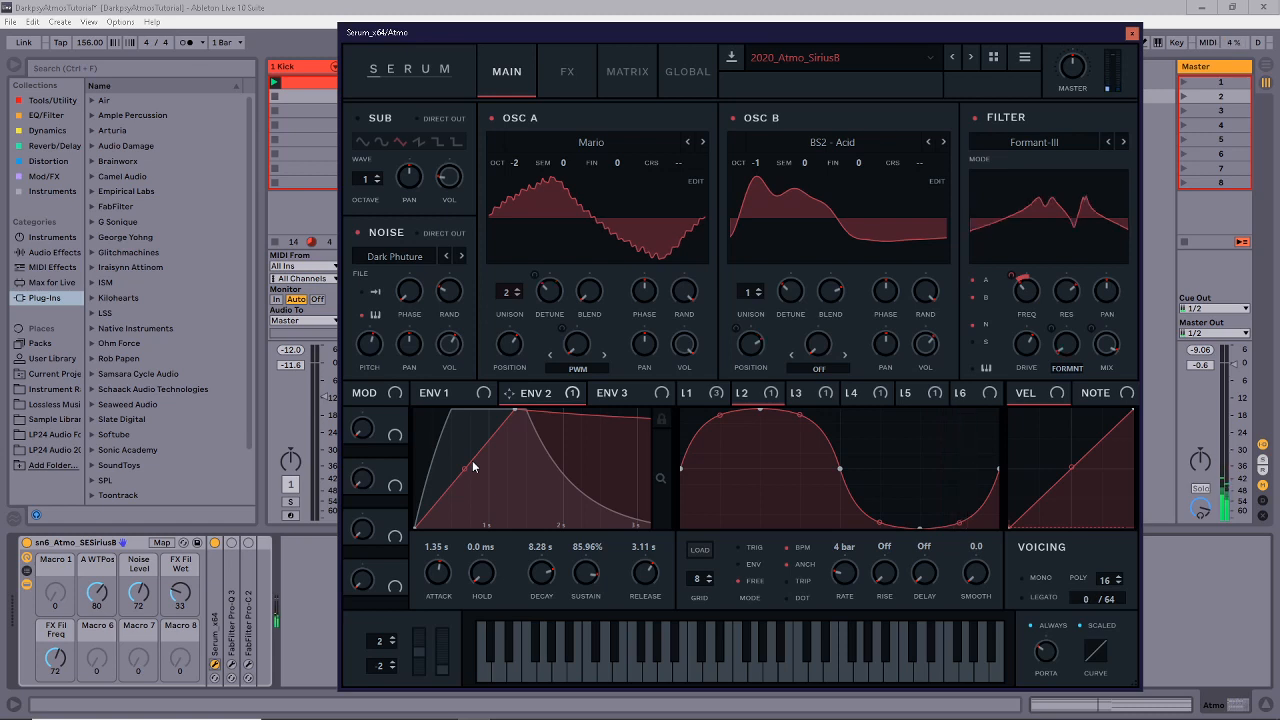
# Check Osc B Position's modulators, then raise Envelope 1 attack from 496 ms to 521 ms.
pyautogui.rightClick(732, 333)
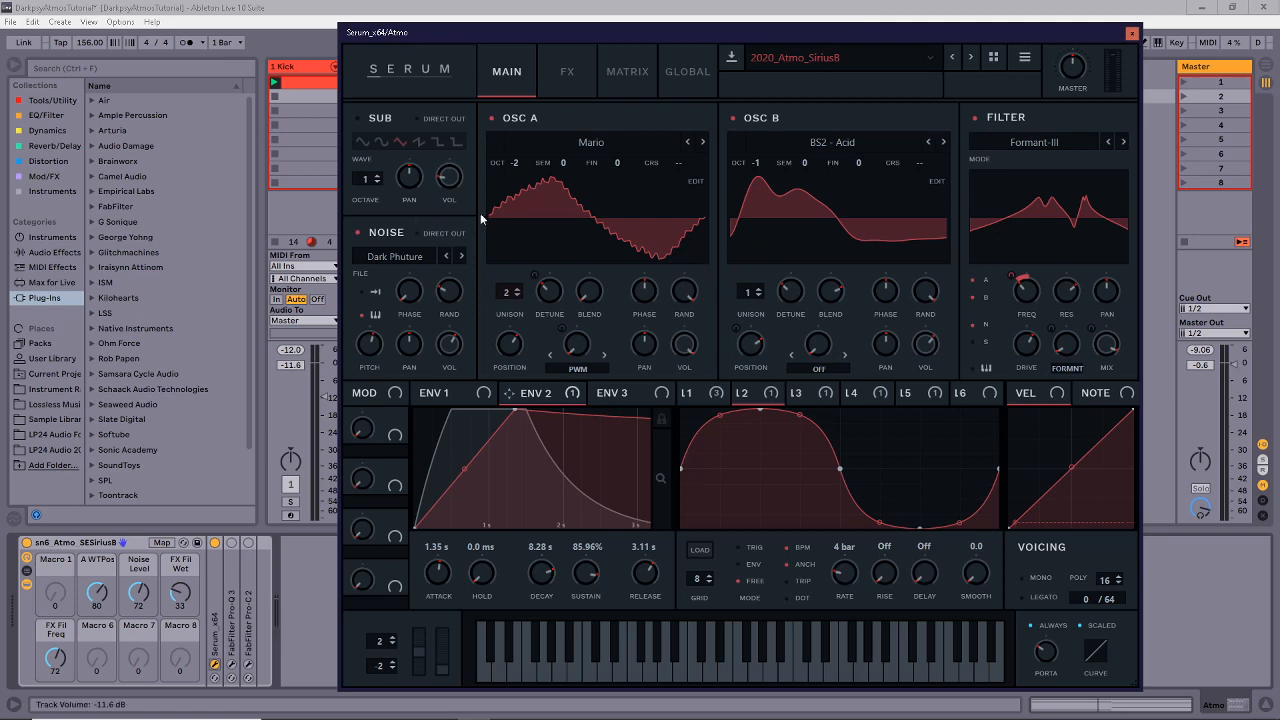
pyautogui.click(457, 396)
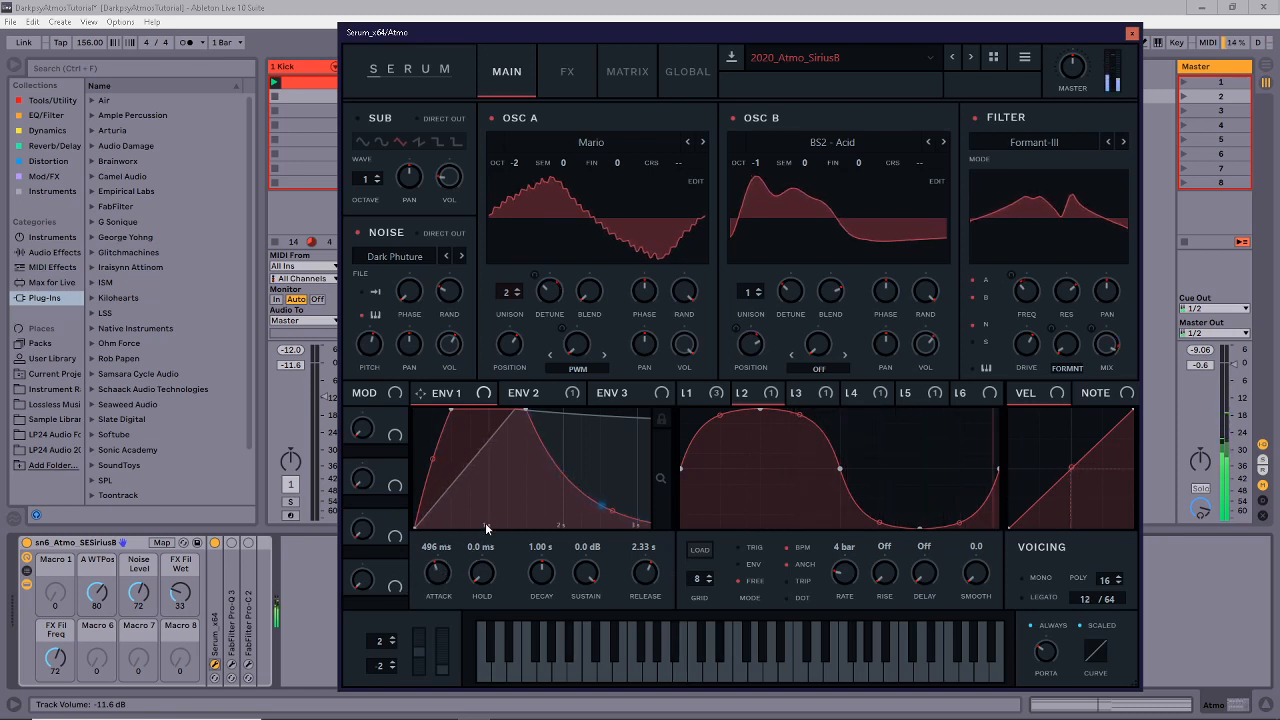
pyautogui.moveTo(437, 585); pyautogui.dragTo(436, 580)
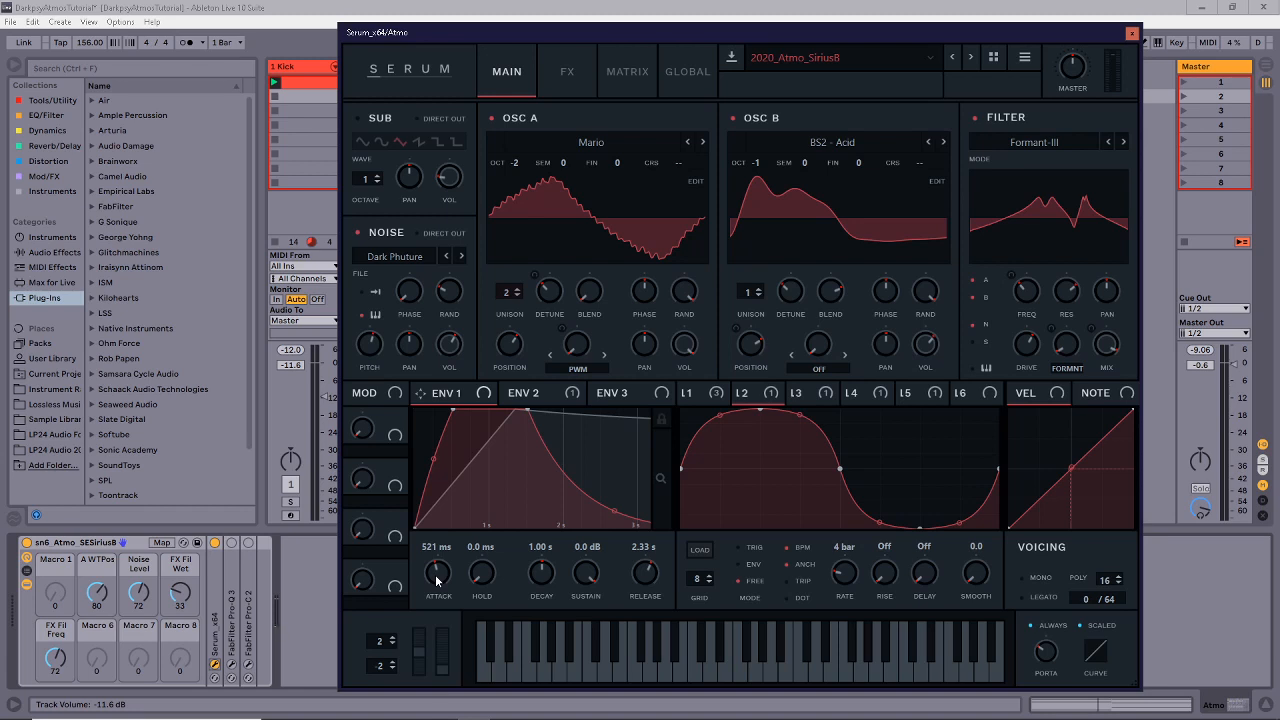
# Show Serum's FX page with Filter, Hyper/Dimension and Reverb, and select Serum in the device chain.
pyautogui.click(566, 68)
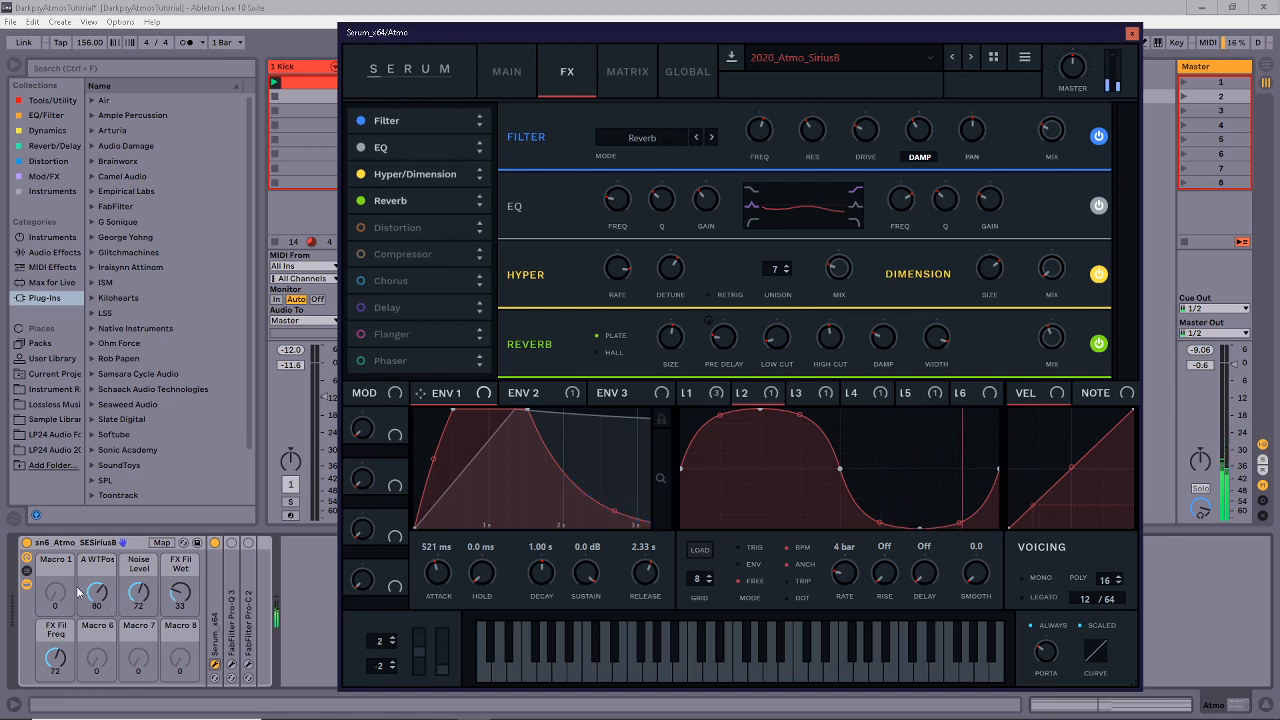
pyautogui.click(213, 620)
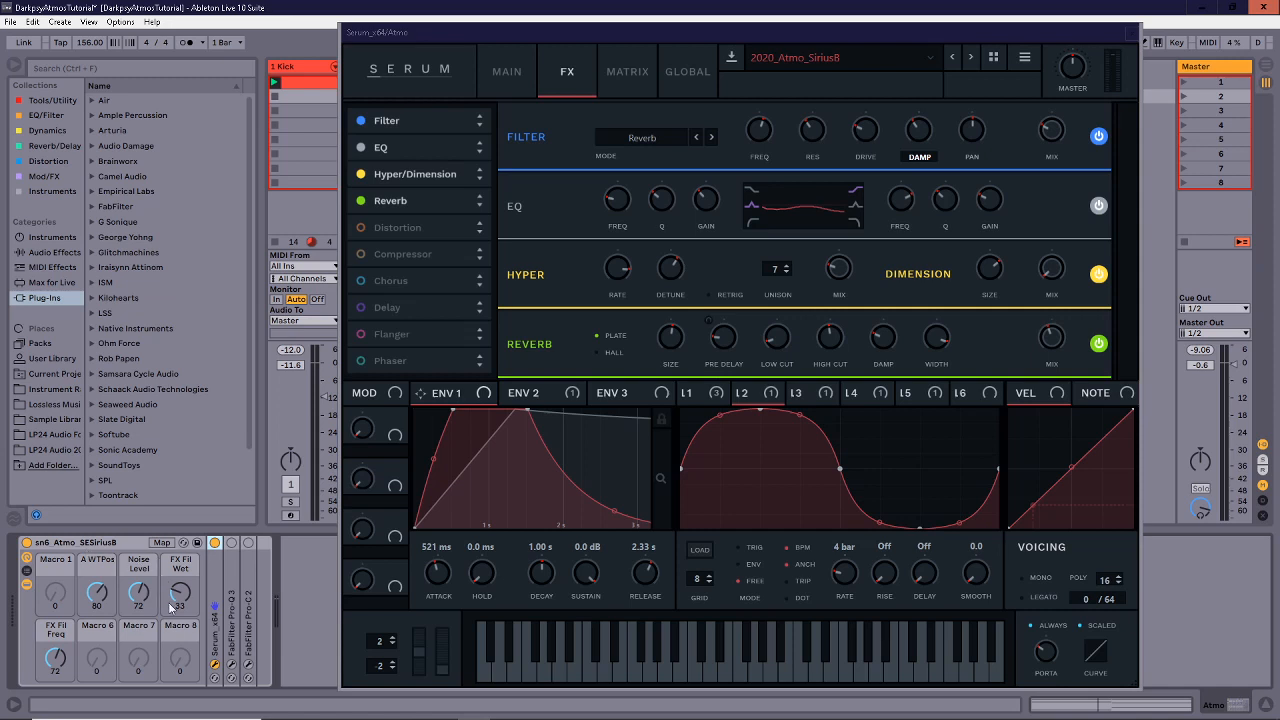
# Expand and collapse the Serum device in the chain and shift the Serum window left.
pyautogui.doubleClick(226, 596)
pyautogui.moveTo(656, 43); pyautogui.dragTo(742, 37)
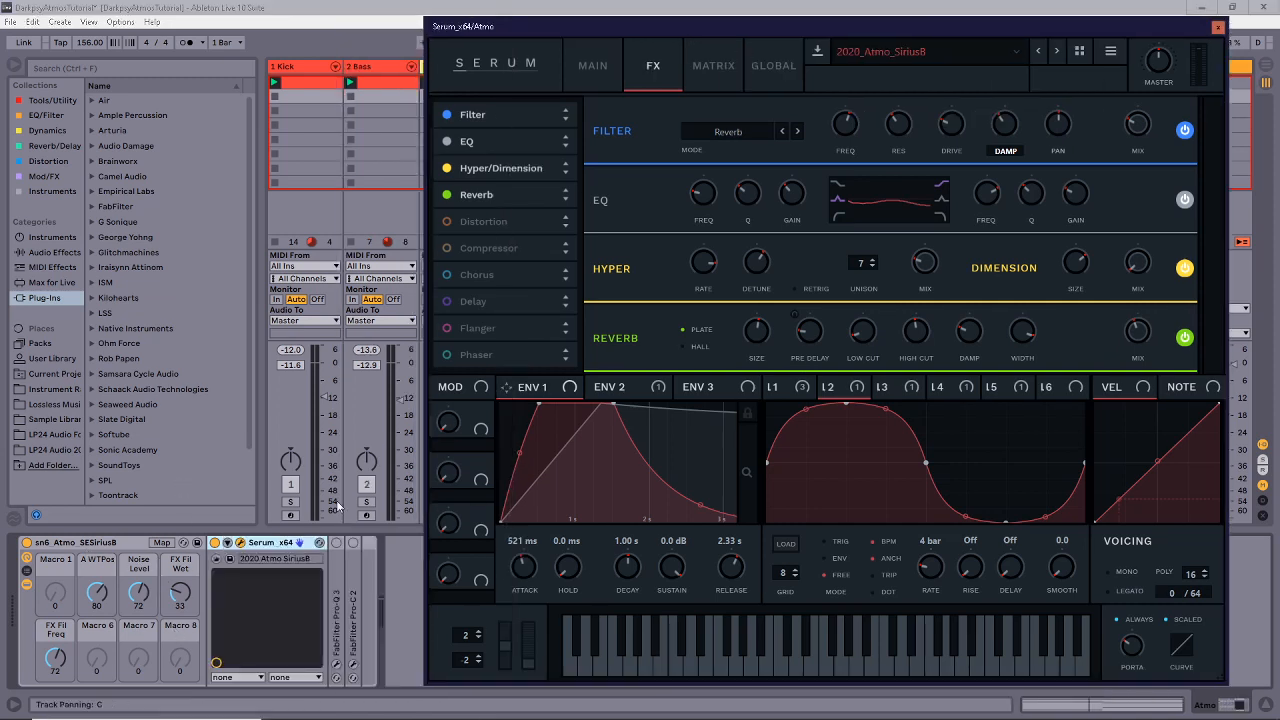
pyautogui.click(228, 543)
pyautogui.click(228, 543)
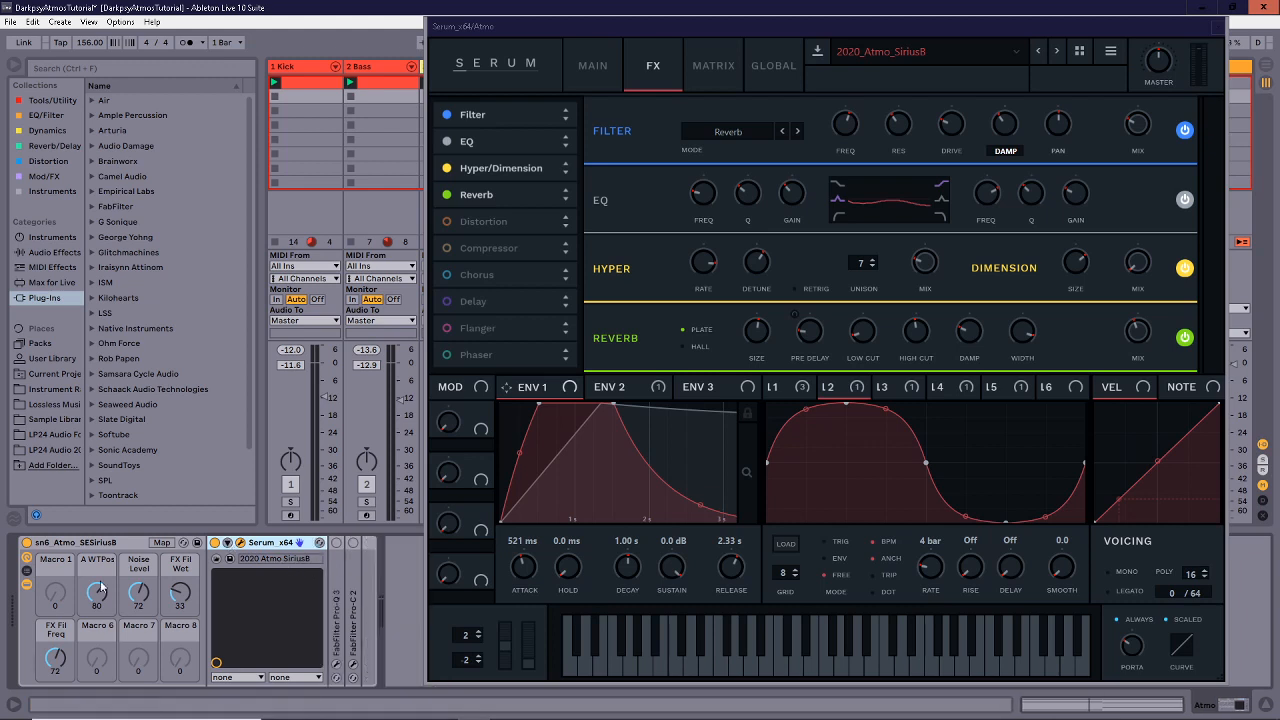
pyautogui.doubleClick(265, 545)
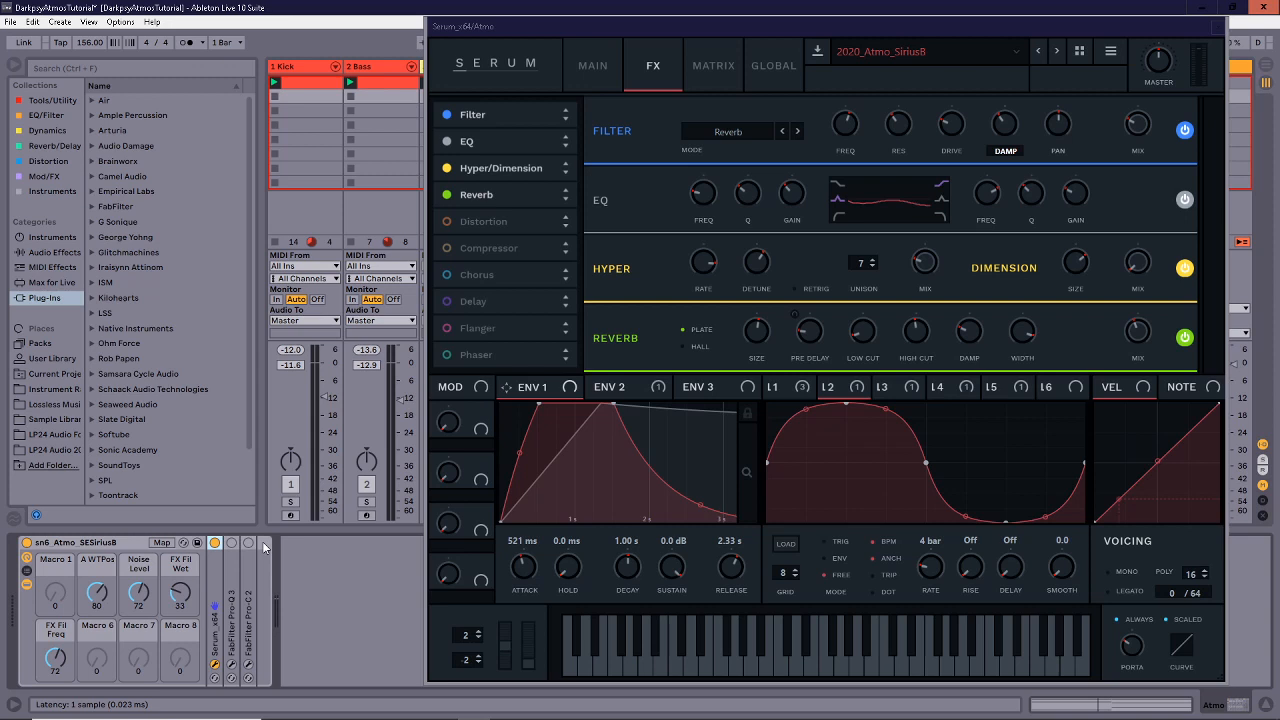
pyautogui.moveTo(548, 26); pyautogui.dragTo(447, 27)
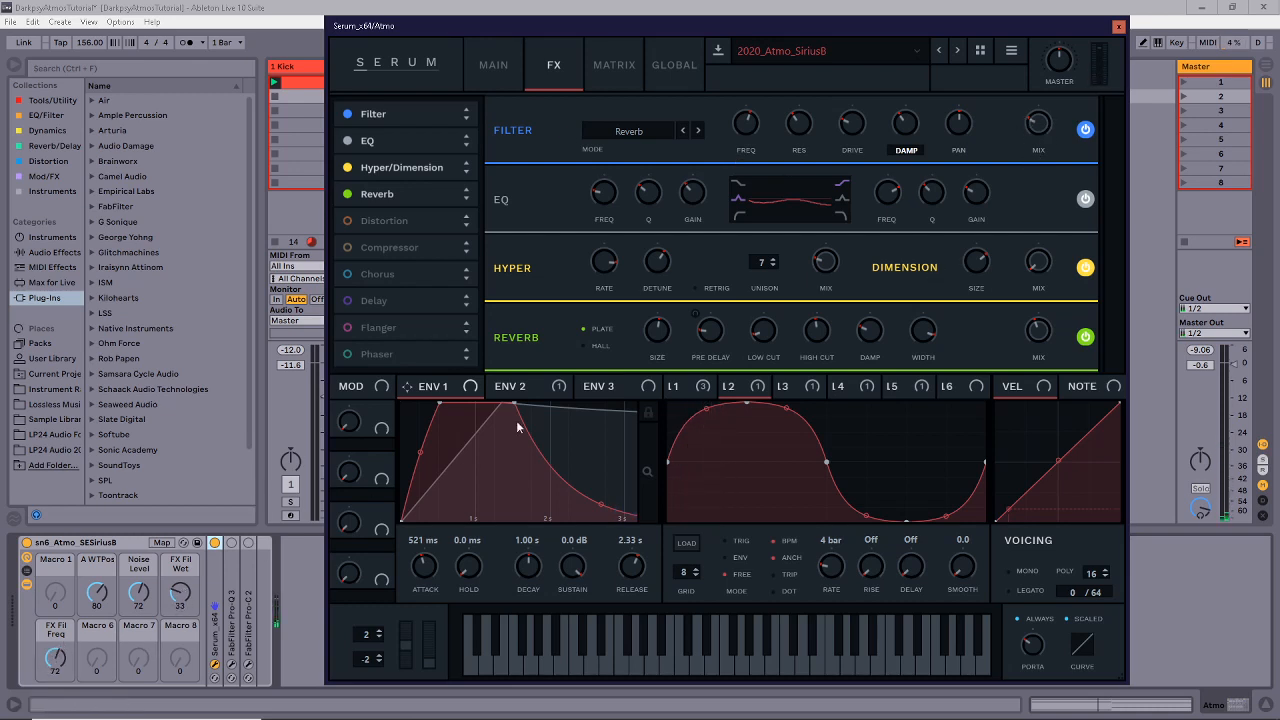
# Try FX Fil Wet 88 and Freq 16 macros, undo them, and open Instrument Racks in the browser.
pyautogui.moveTo(180, 593); pyautogui.dragTo(180, 550)
pyautogui.moveTo(55, 658)
pyautogui.mouseDown()
pyautogui.moveTo(55, 714)
pyautogui.moveTo(55, 677)
pyautogui.mouseUp()
pyautogui.hotkey('ctrl', 'z')
pyautogui.hotkey('ctrl', 'z')
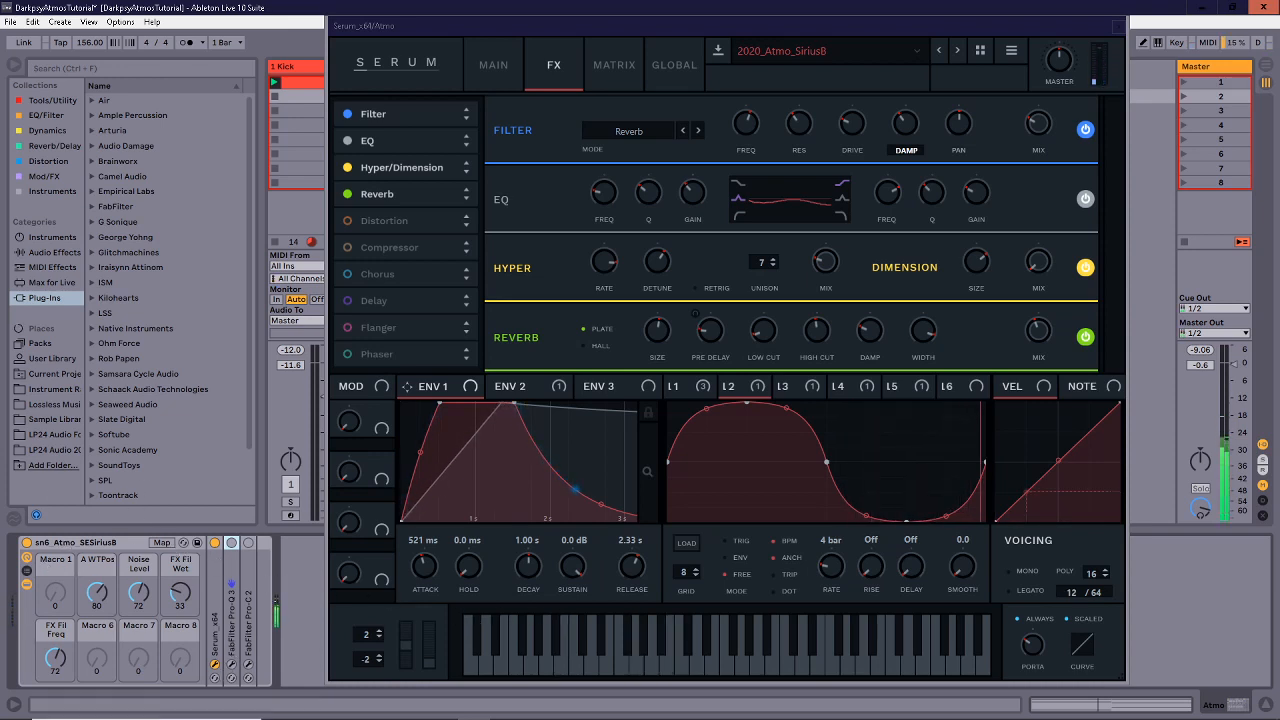
pyautogui.click(57, 389)
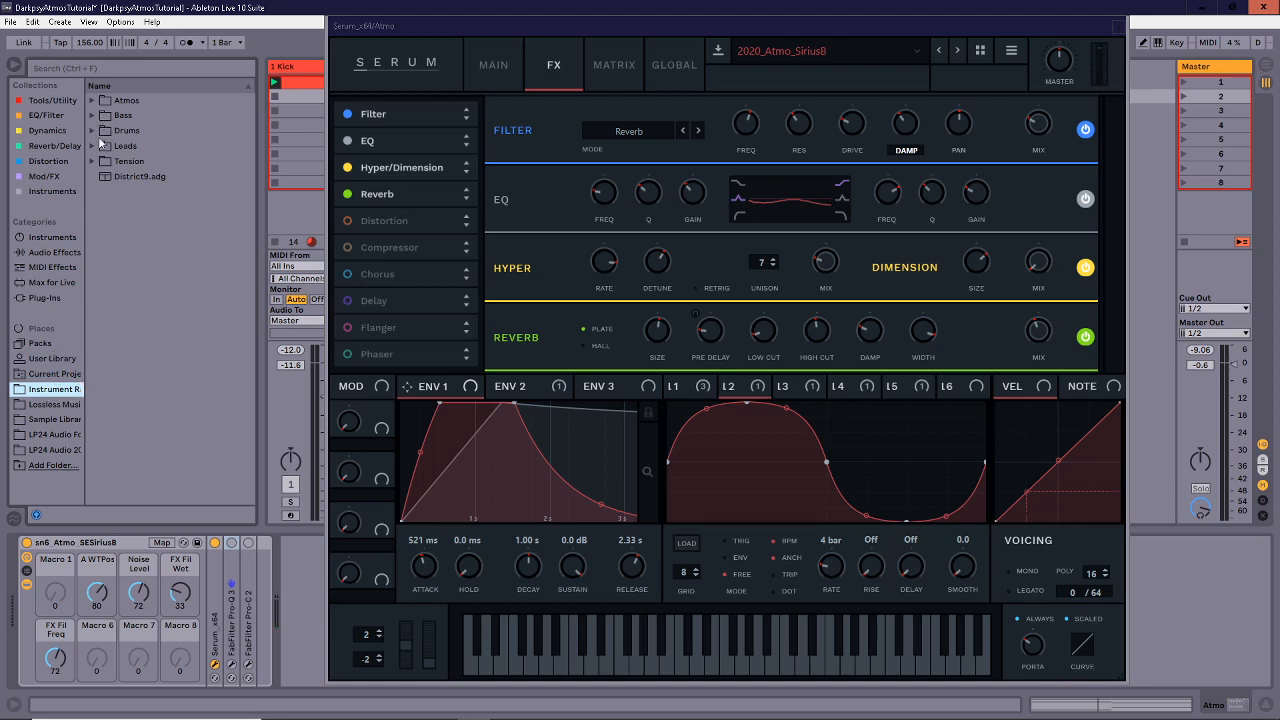
# Open the Atmos folder to list sn6 Atmo presets like MXVoices.adg and RAChasm.adg, then narrow the browser.
pyautogui.click(94, 101)
pyautogui.moveTo(257, 178); pyautogui.dragTo(318, 178)
pyautogui.scroll(-2, 239, 189)
pyautogui.scroll(-5, 238, 188)
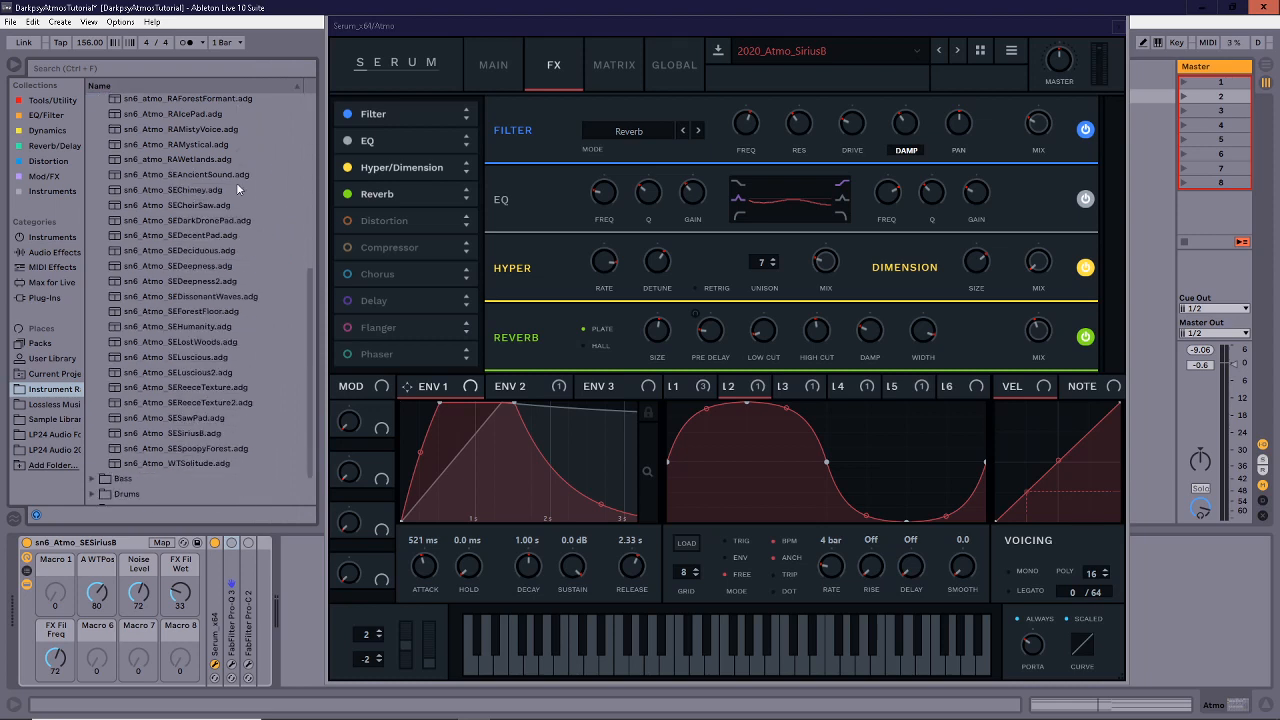
pyautogui.scroll(7, 238, 195)
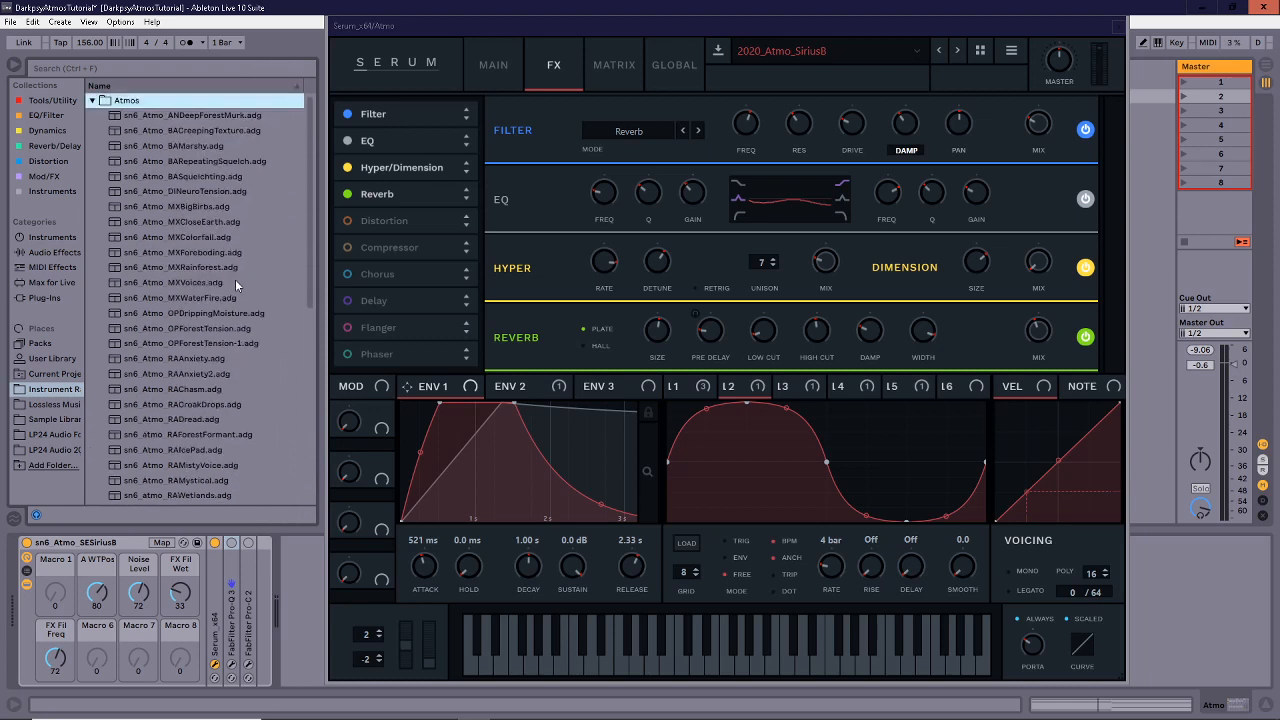
pyautogui.scroll(-5, 226, 236)
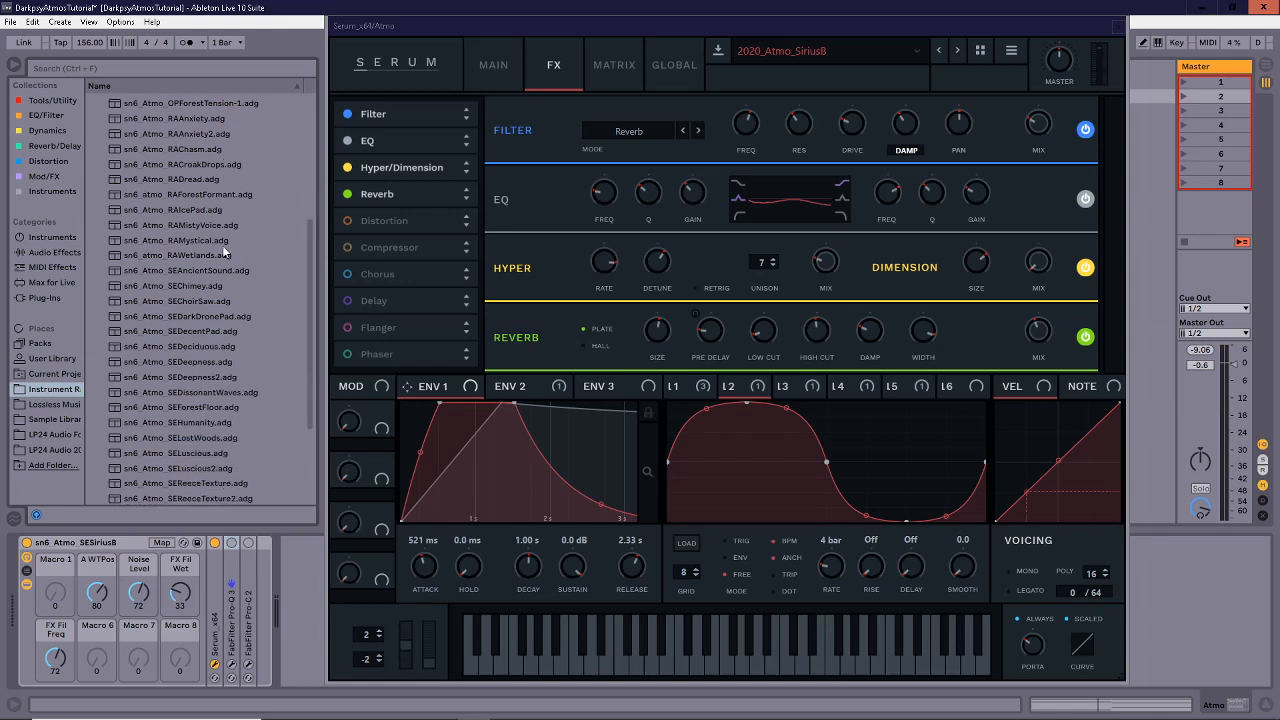
pyautogui.scroll(3, 211, 346)
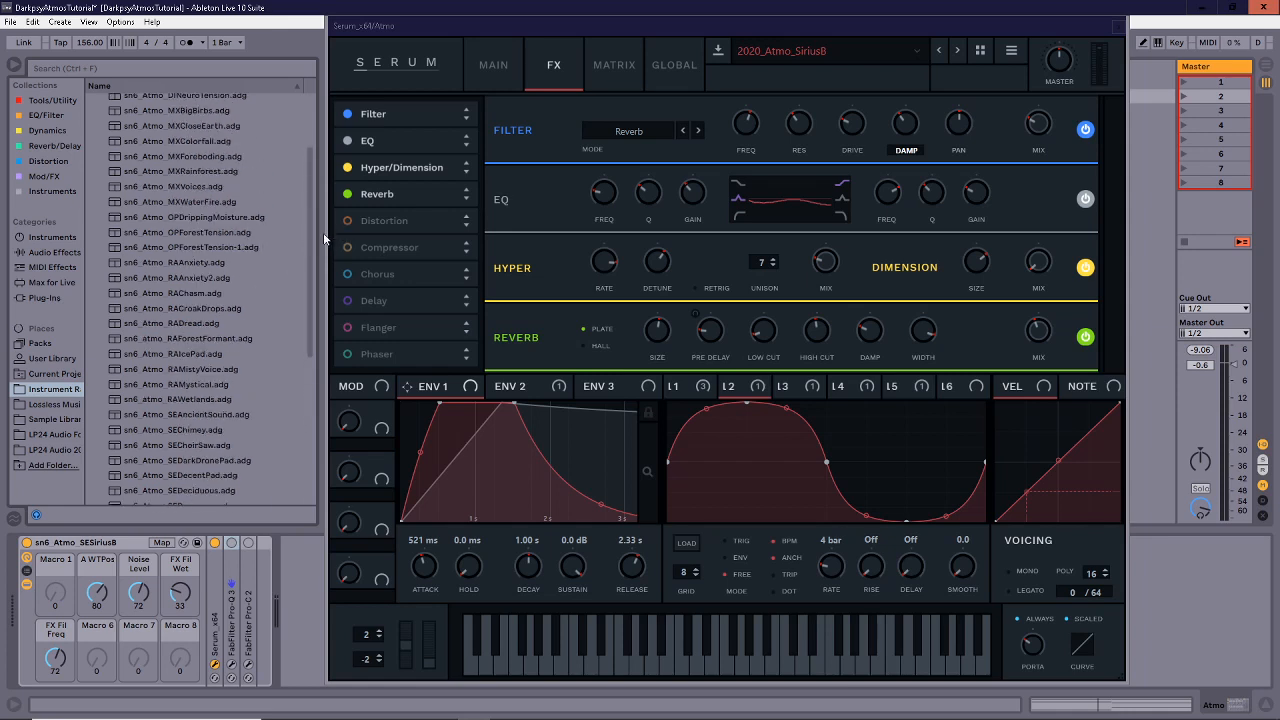
pyautogui.moveTo(323, 232); pyautogui.dragTo(242, 246)
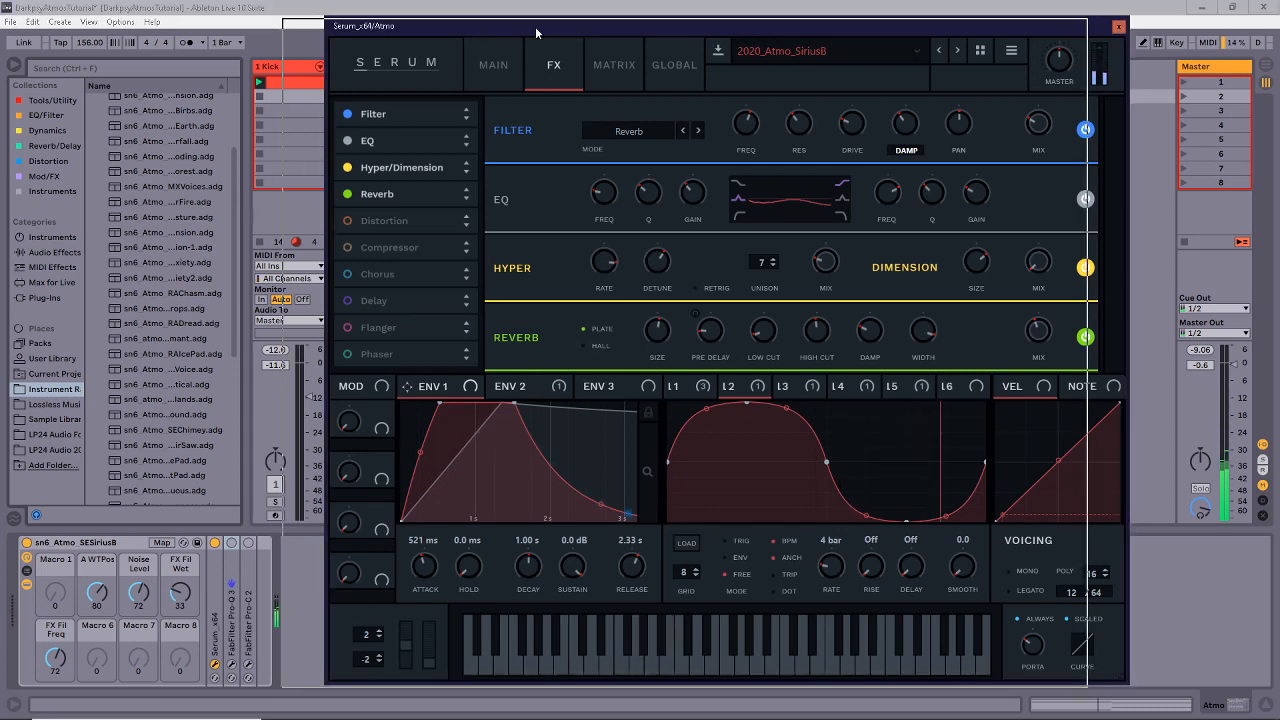
# Raise Serum's EQ high-band gain to -3.2 dB and lower the Hyper effect's mix to 43%.
pyautogui.moveTo(572, 30); pyautogui.dragTo(530, 32)
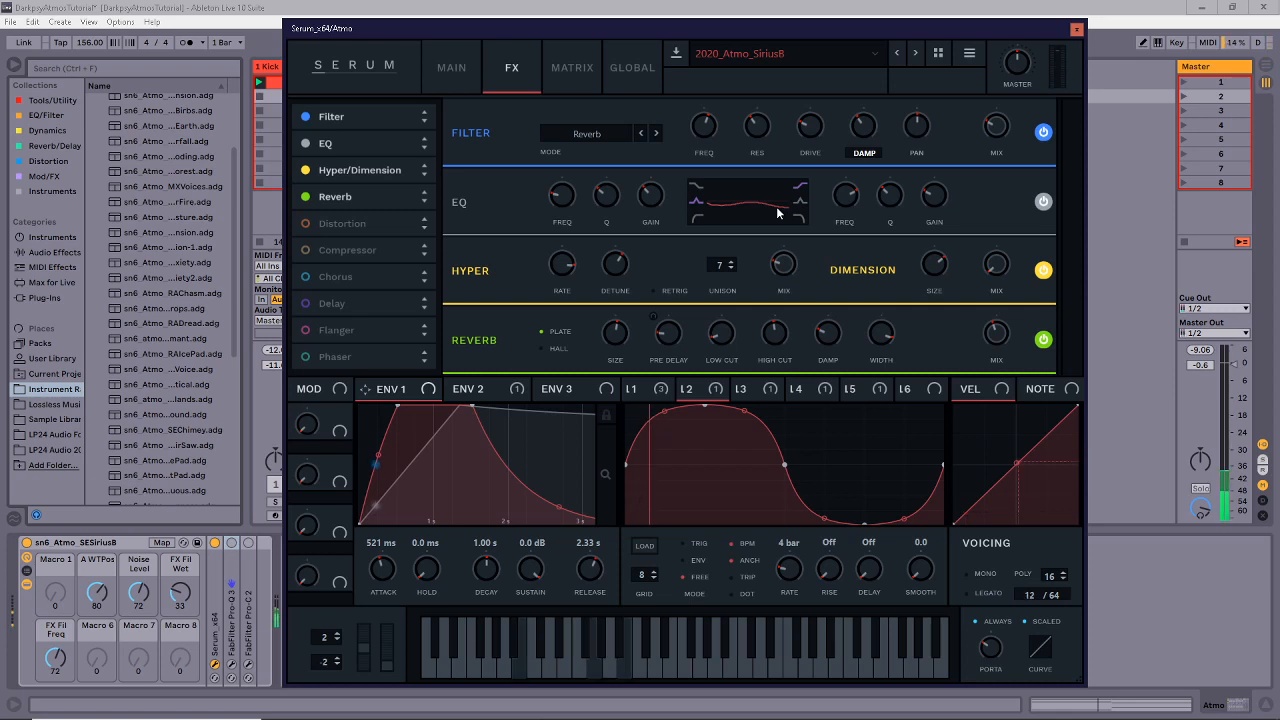
pyautogui.moveTo(936, 202)
pyautogui.mouseDown()
pyautogui.moveTo(937, 188)
pyautogui.moveTo(944, 204)
pyautogui.mouseUp()
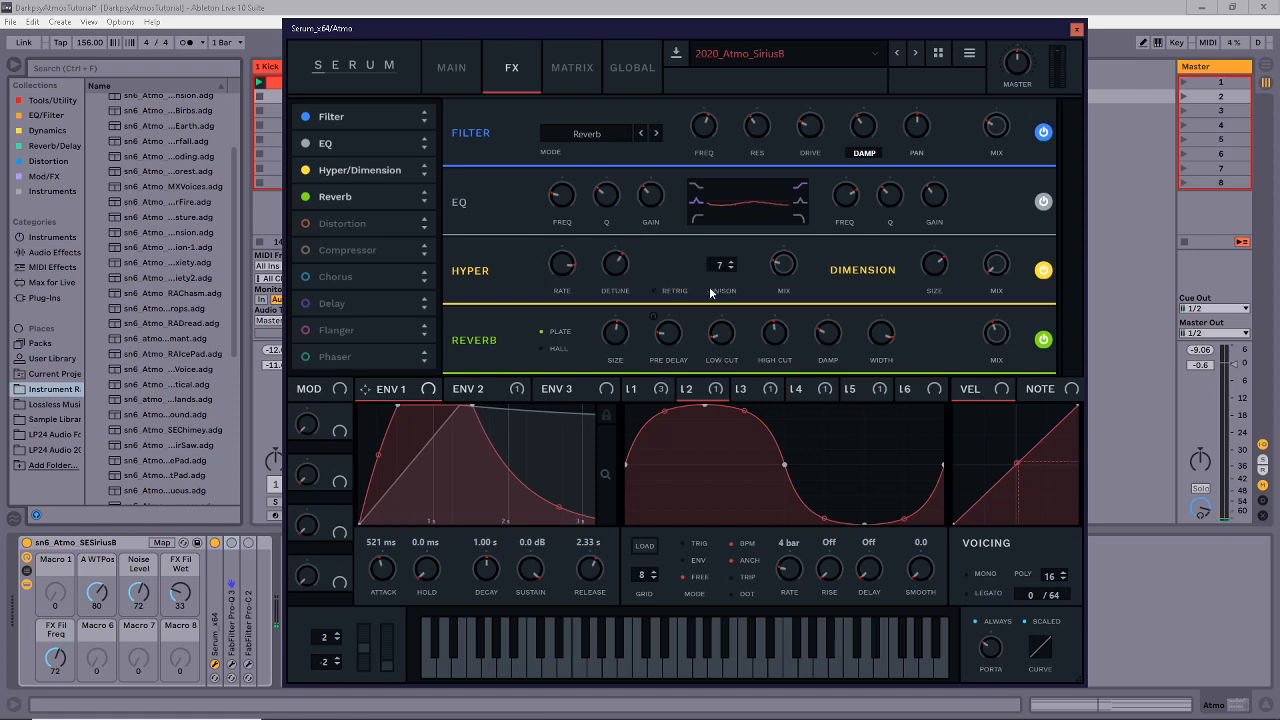
pyautogui.moveTo(720, 279)
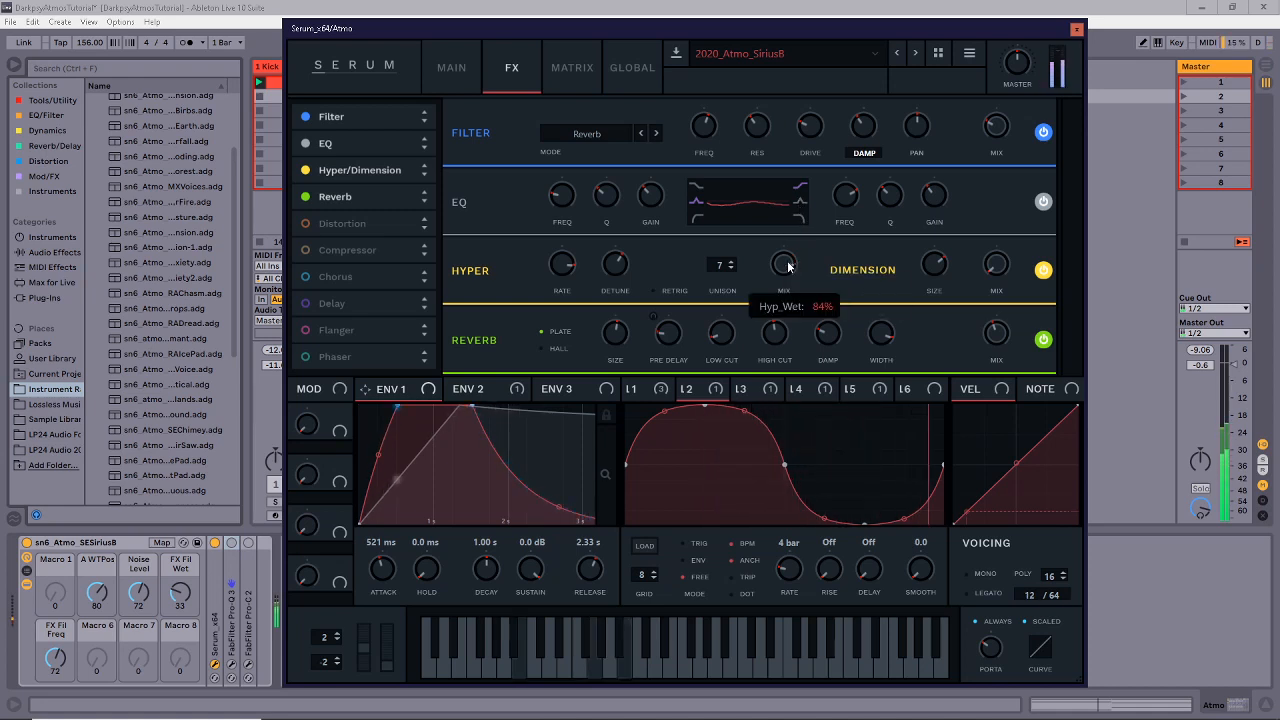
pyautogui.moveTo(787, 281); pyautogui.dragTo(781, 347)
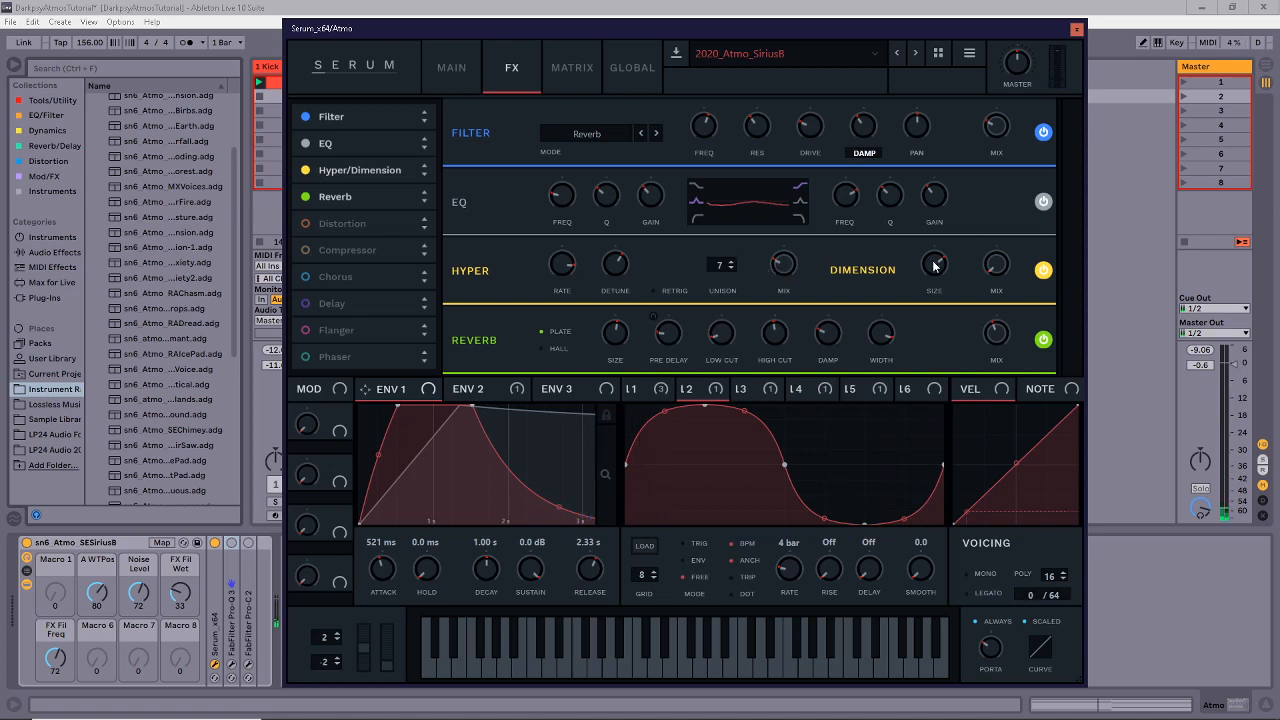
# Check the reverb's options, then look at LFO 3 and LFO 4's shape and rate.
pyautogui.moveTo(991, 271)
pyautogui.rightClick(508, 345)
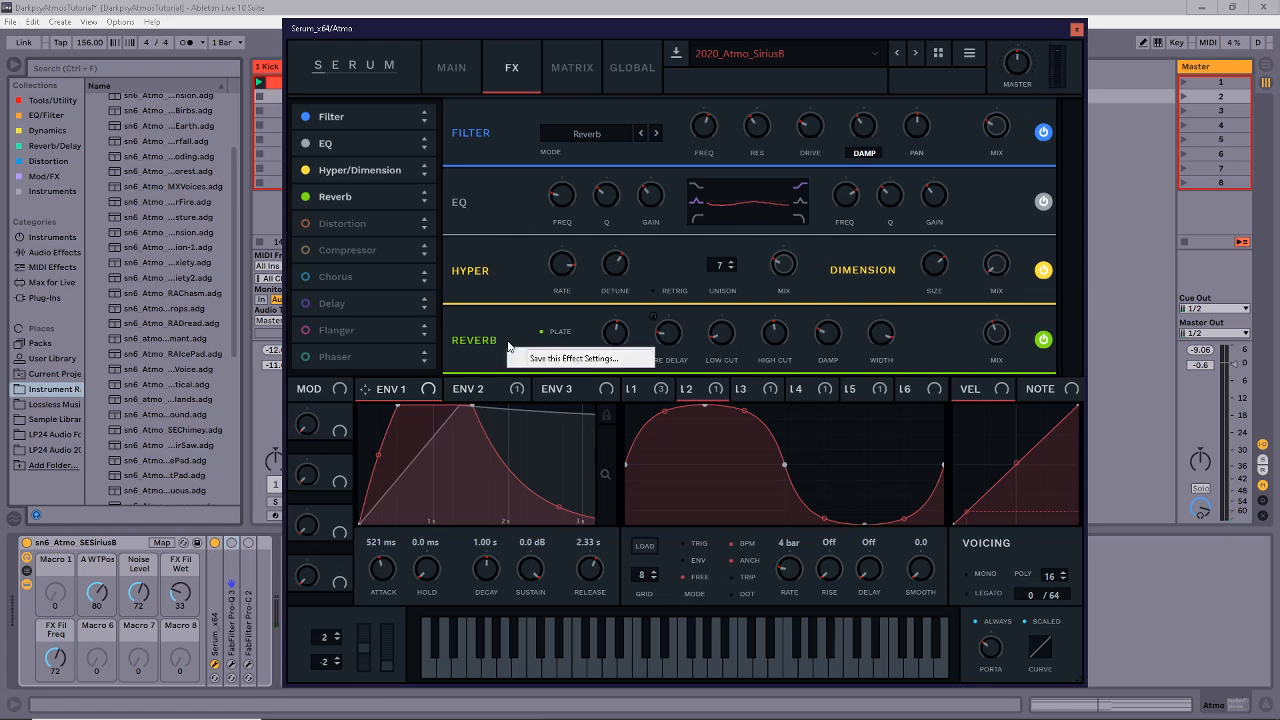
pyautogui.click(977, 342)
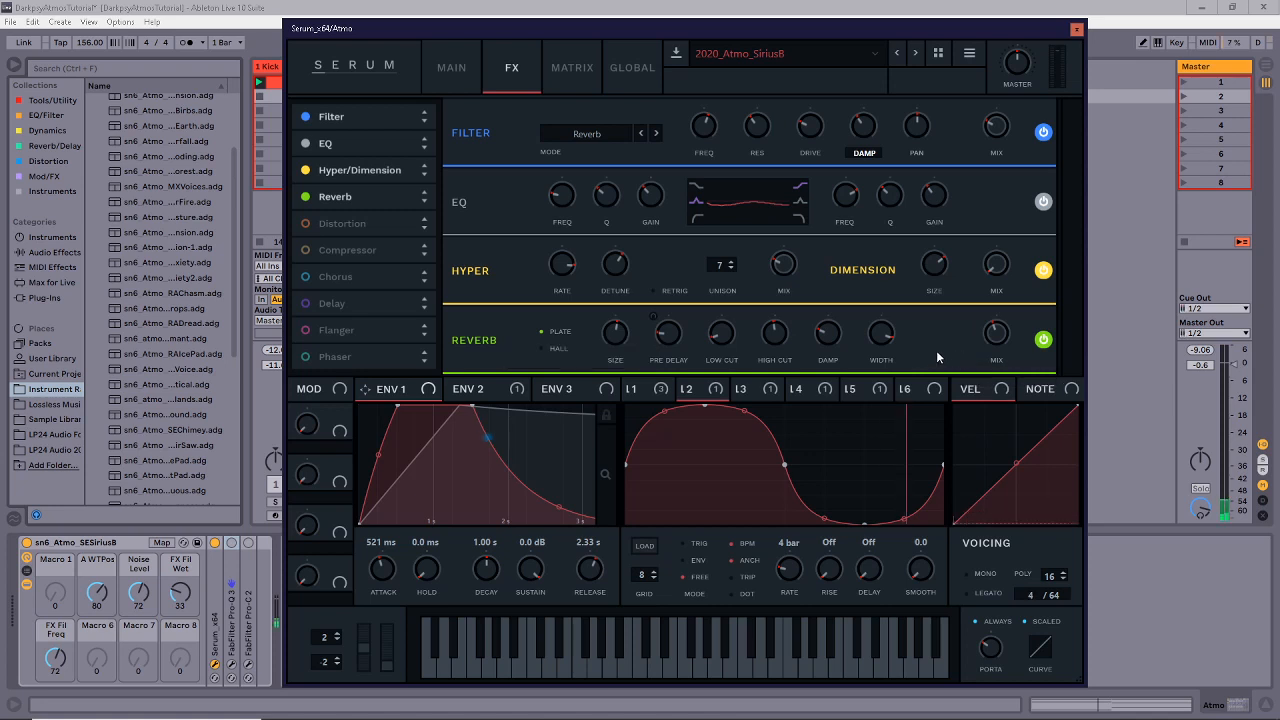
pyautogui.click(765, 395)
pyautogui.click(818, 390)
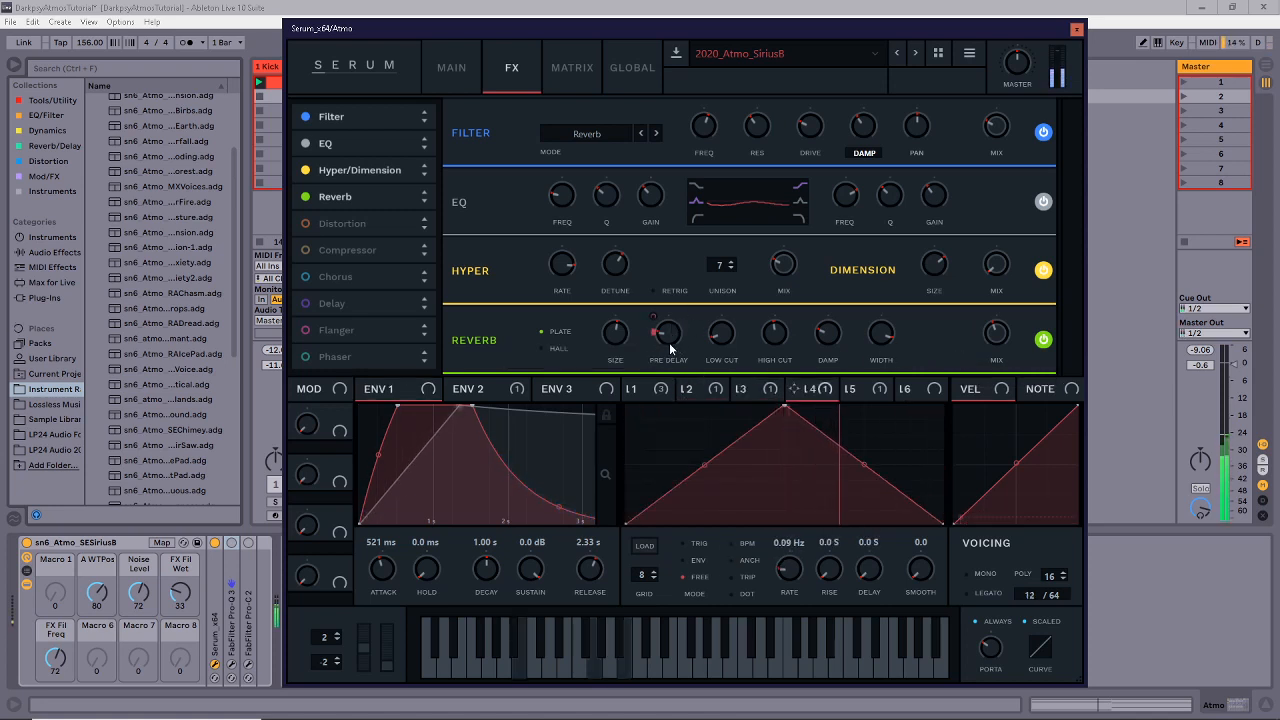
# Reset the reverb PRE DELAY to minimum and assign LFO 4 to modulate it.
pyautogui.moveTo(670, 346); pyautogui.dragTo(709, 281)
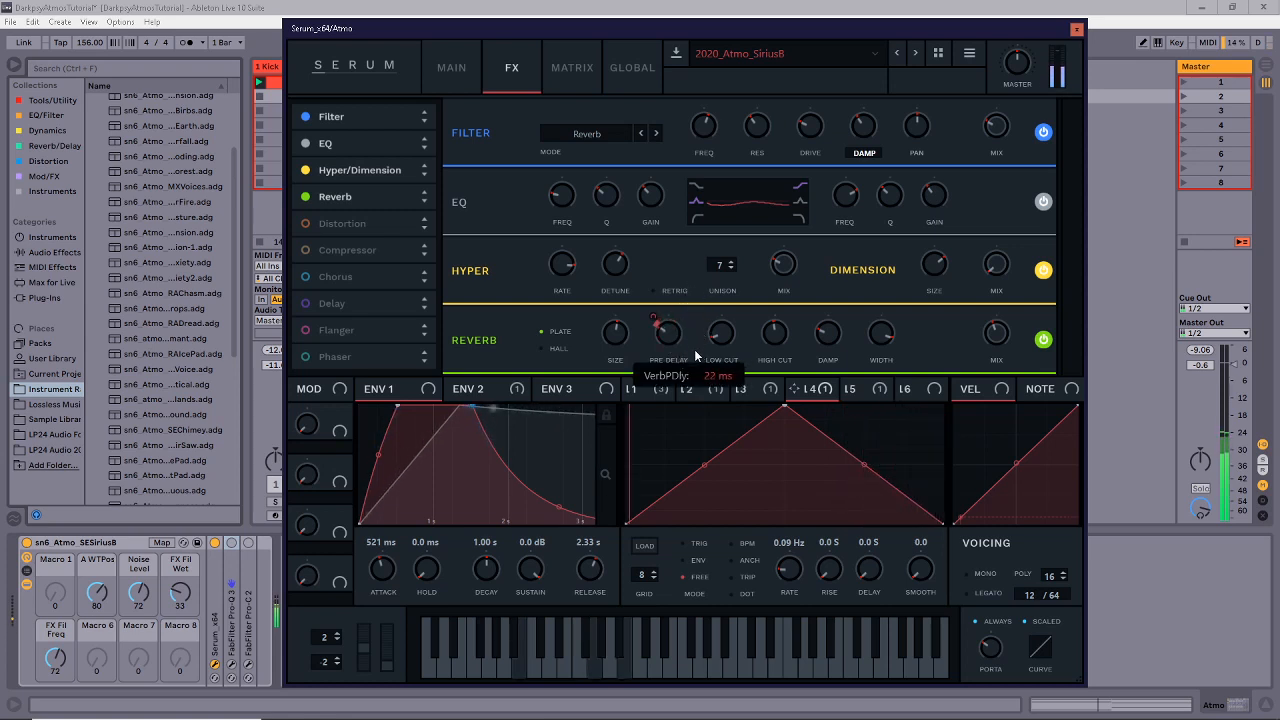
pyautogui.doubleClick(657, 338)
pyautogui.moveTo(657, 338); pyautogui.dragTo(654, 313)
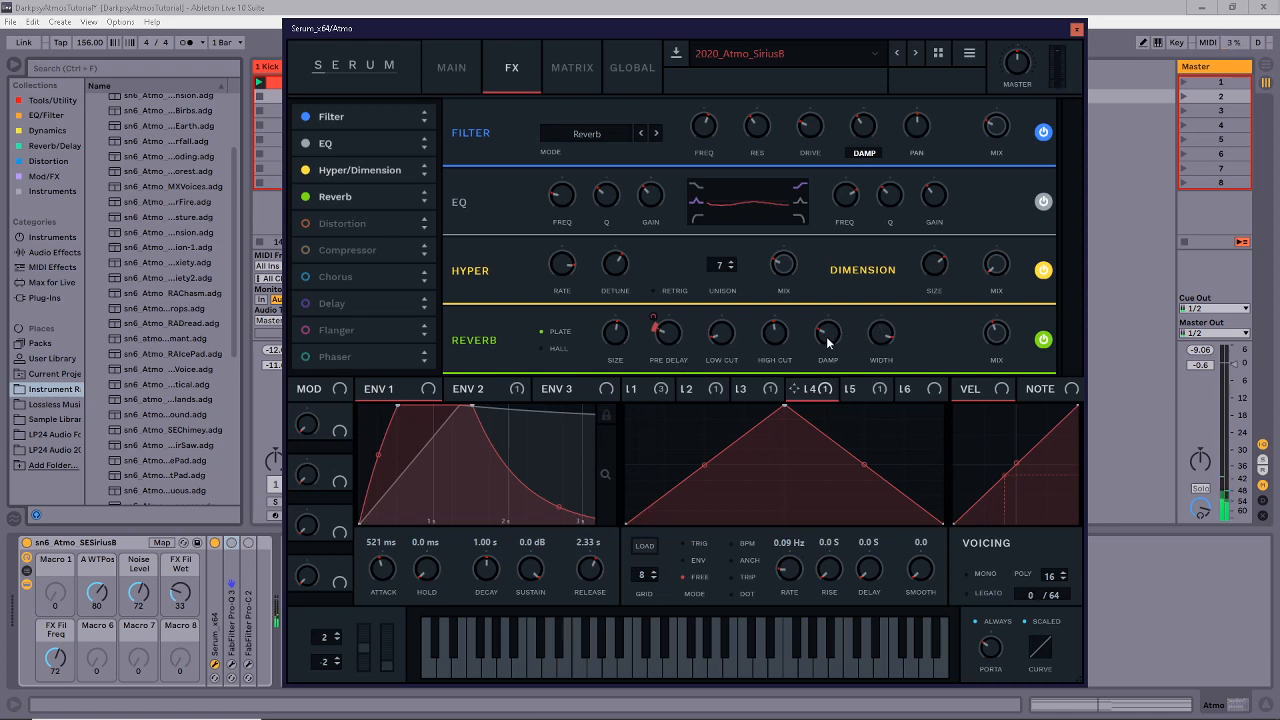
pyautogui.moveTo(776, 345)
# Open Serum's modulation matrix and inspect LFO 5 and its Mast.Tun routing.
pyautogui.click(573, 78)
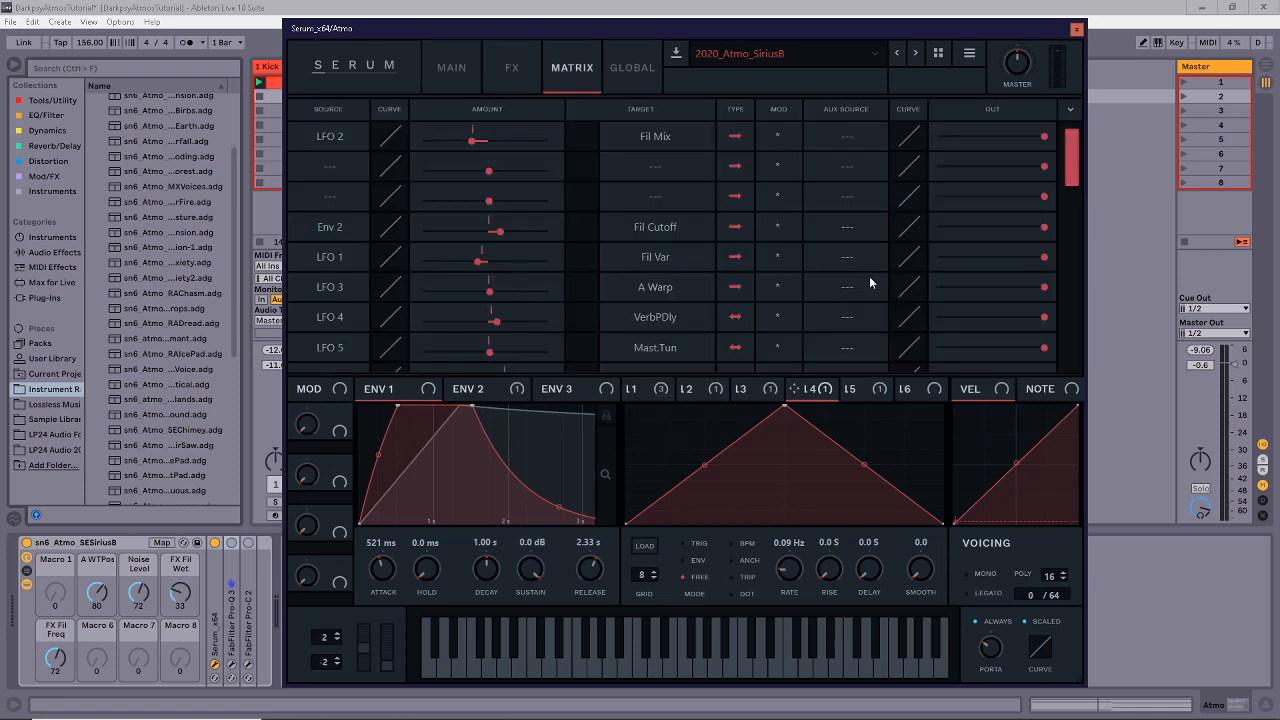
pyautogui.click(862, 395)
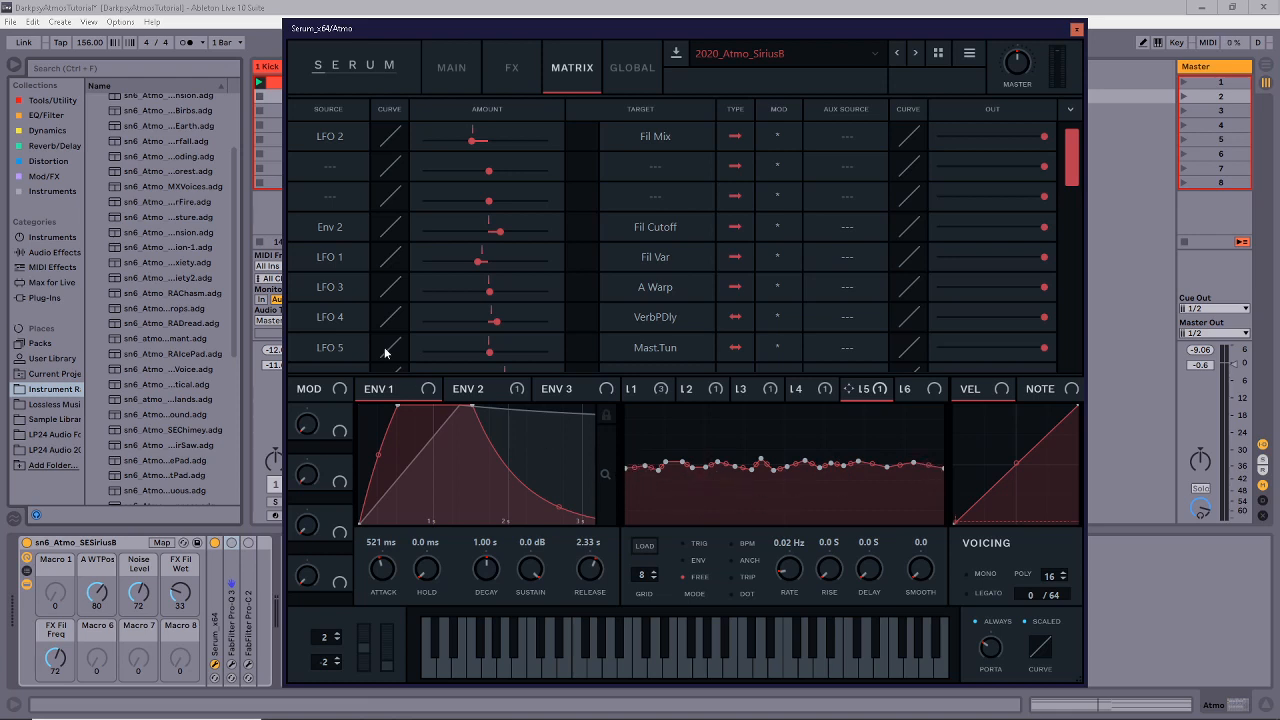
pyautogui.click(661, 348)
pyautogui.moveTo(663, 469)
pyautogui.click(833, 421)
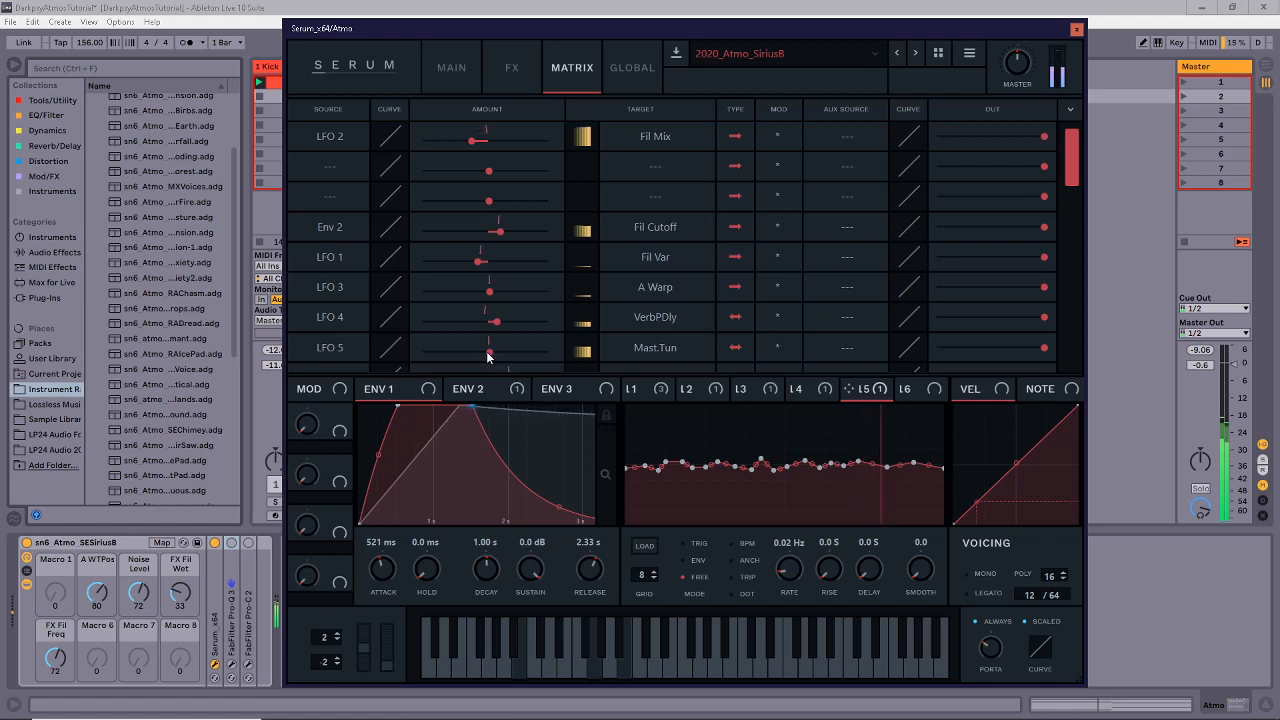
# Adjust LFO 5's master tuning modulation amount from 41 to 22, then return to the MAIN page.
pyautogui.moveTo(489, 356)
pyautogui.moveTo(489, 356); pyautogui.dragTo(528, 352)
pyautogui.moveTo(528, 353); pyautogui.dragTo(489, 366)
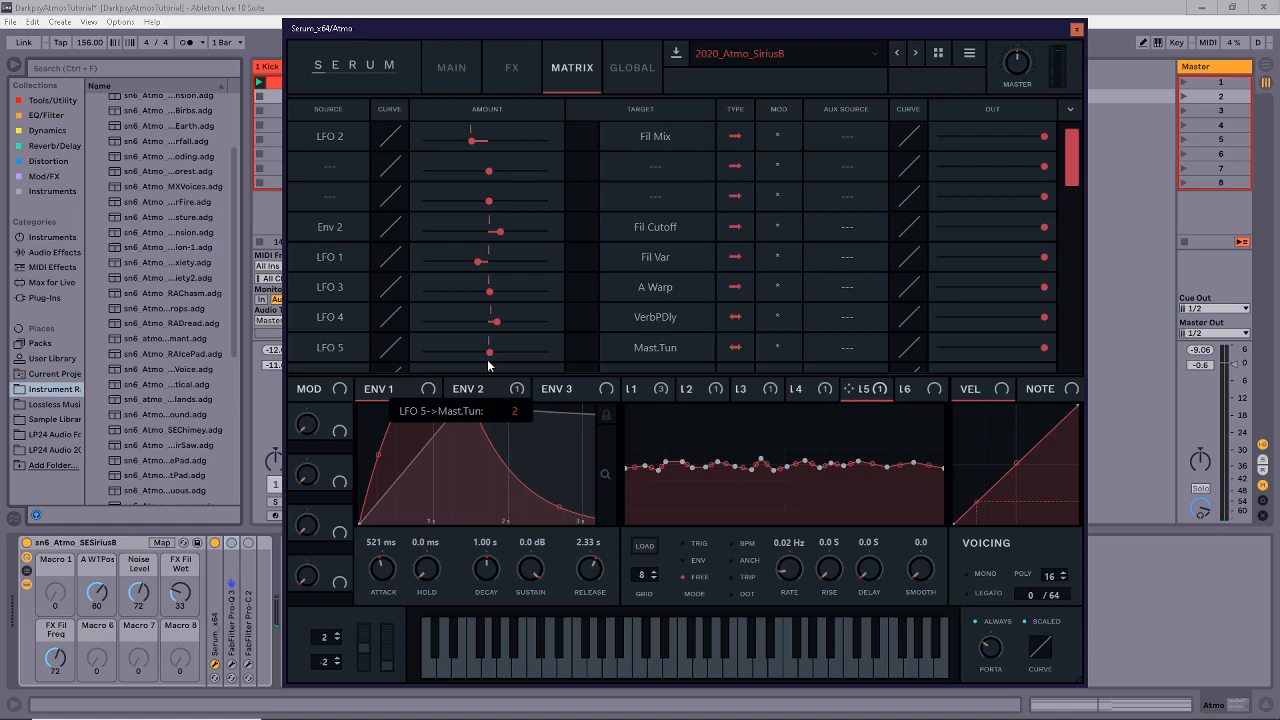
pyautogui.doubleClick(492, 357)
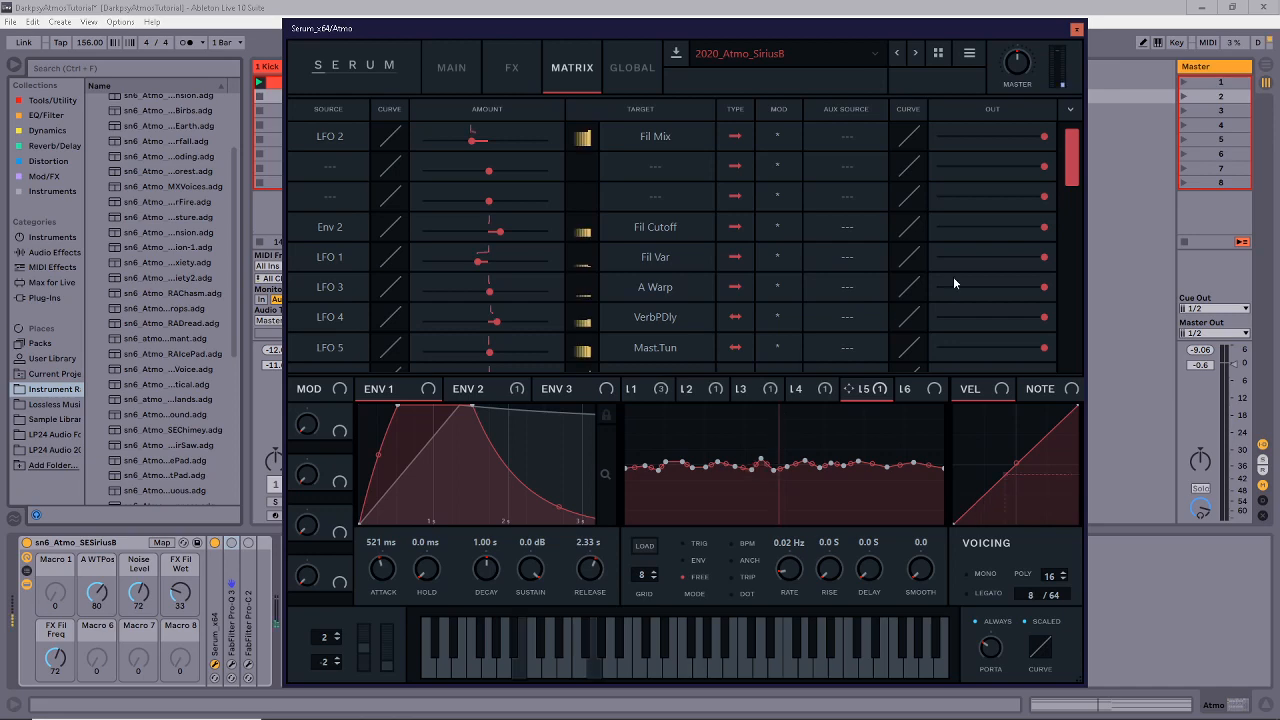
pyautogui.scroll(-5, 1062, 205)
pyautogui.scroll(5, 1062, 205)
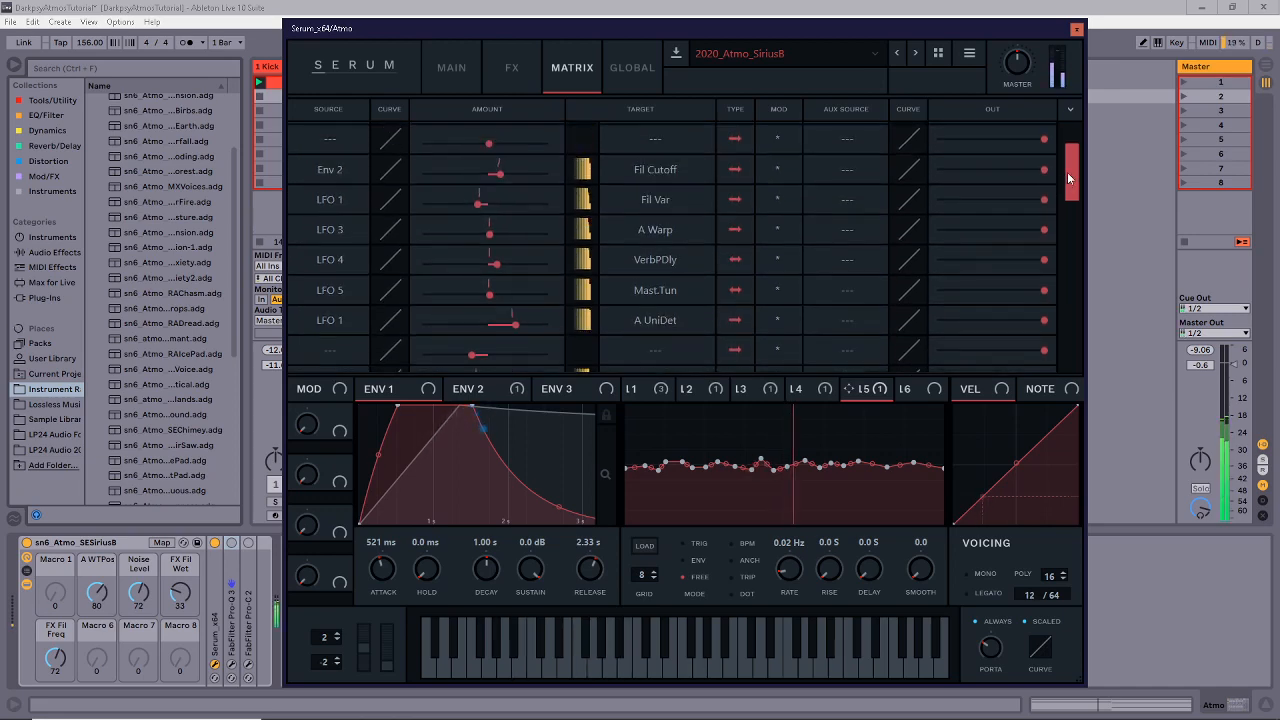
pyautogui.click(476, 68)
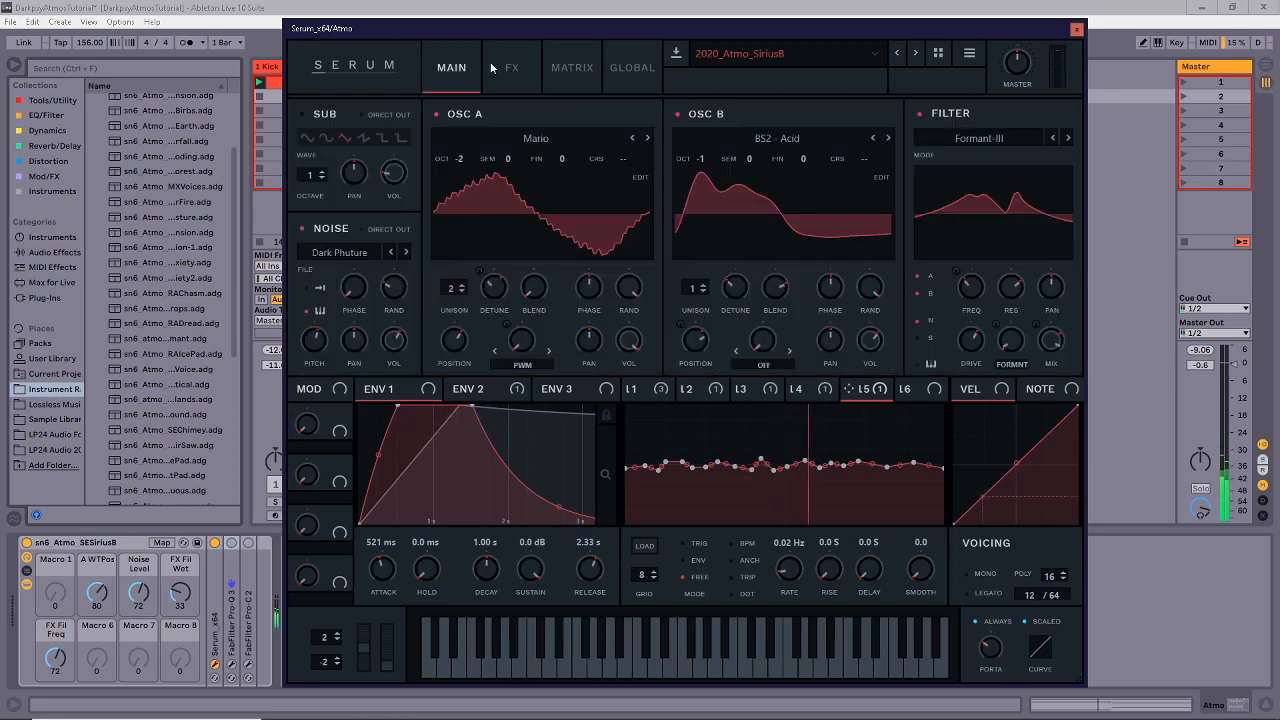
# Check Serum's GLOBAL settings twice against the MAIN page, then close the Serum window.
pyautogui.click(629, 70)
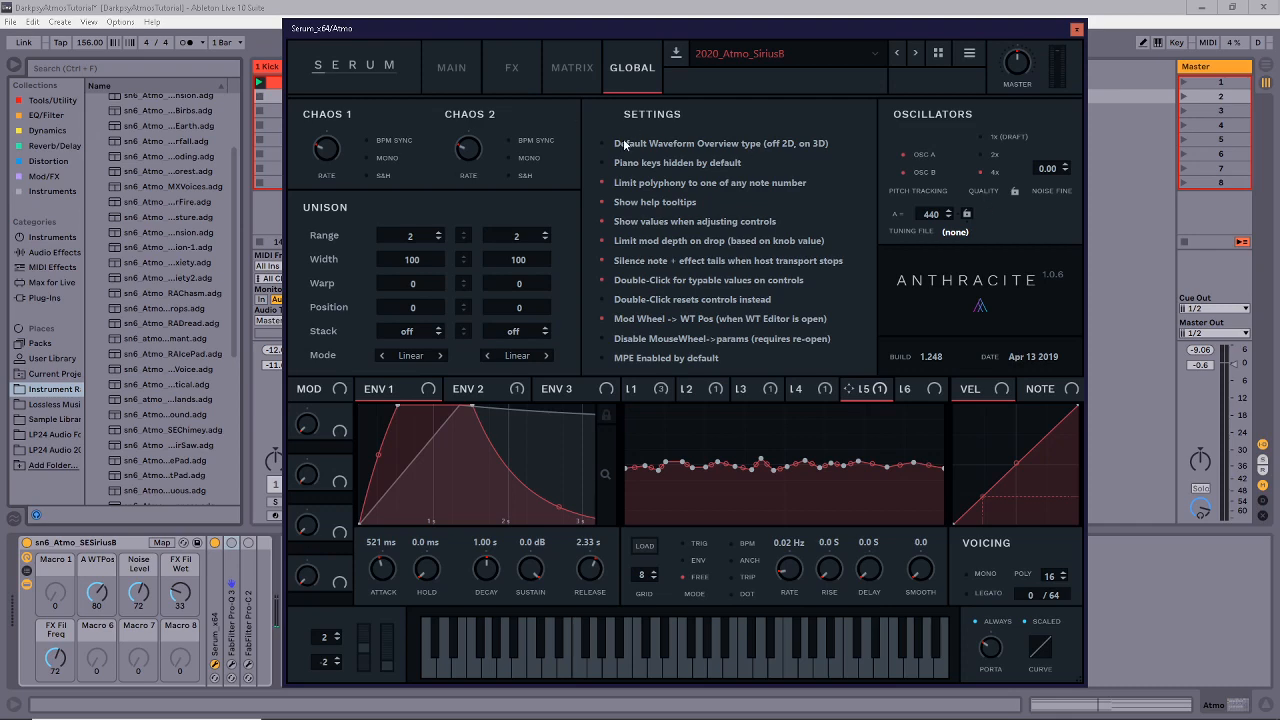
pyautogui.click(457, 87)
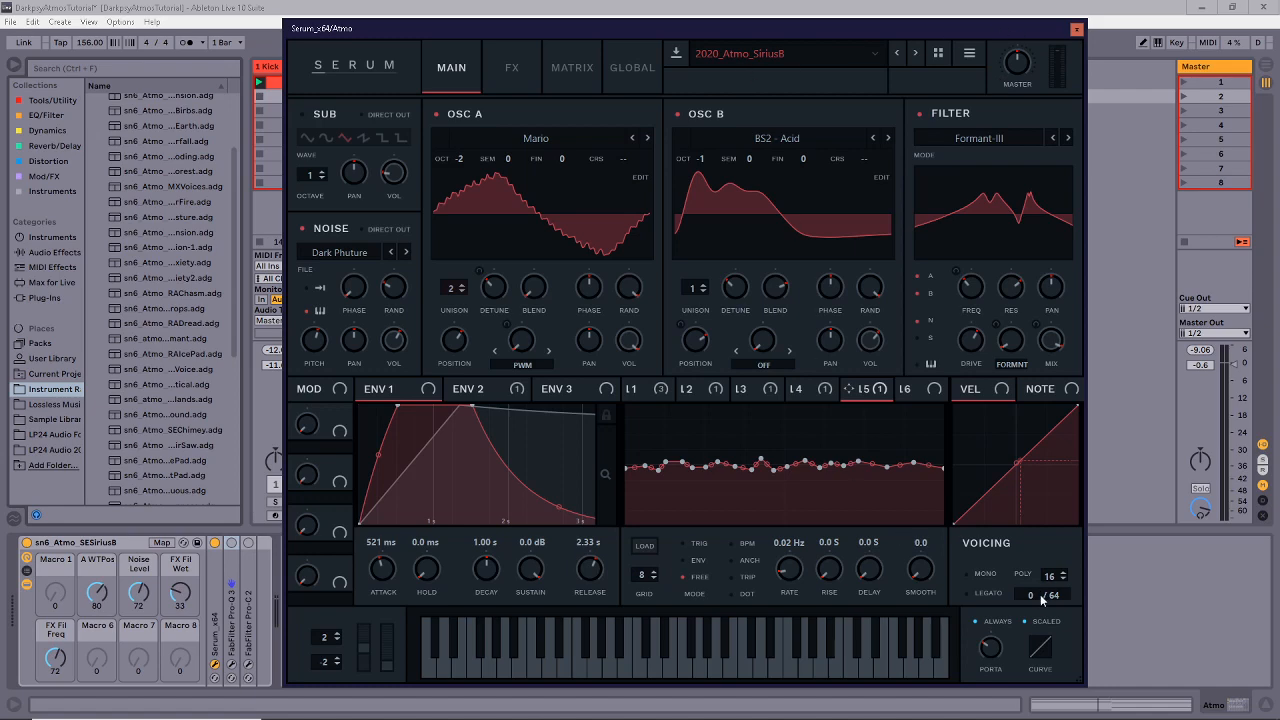
pyautogui.click(632, 69)
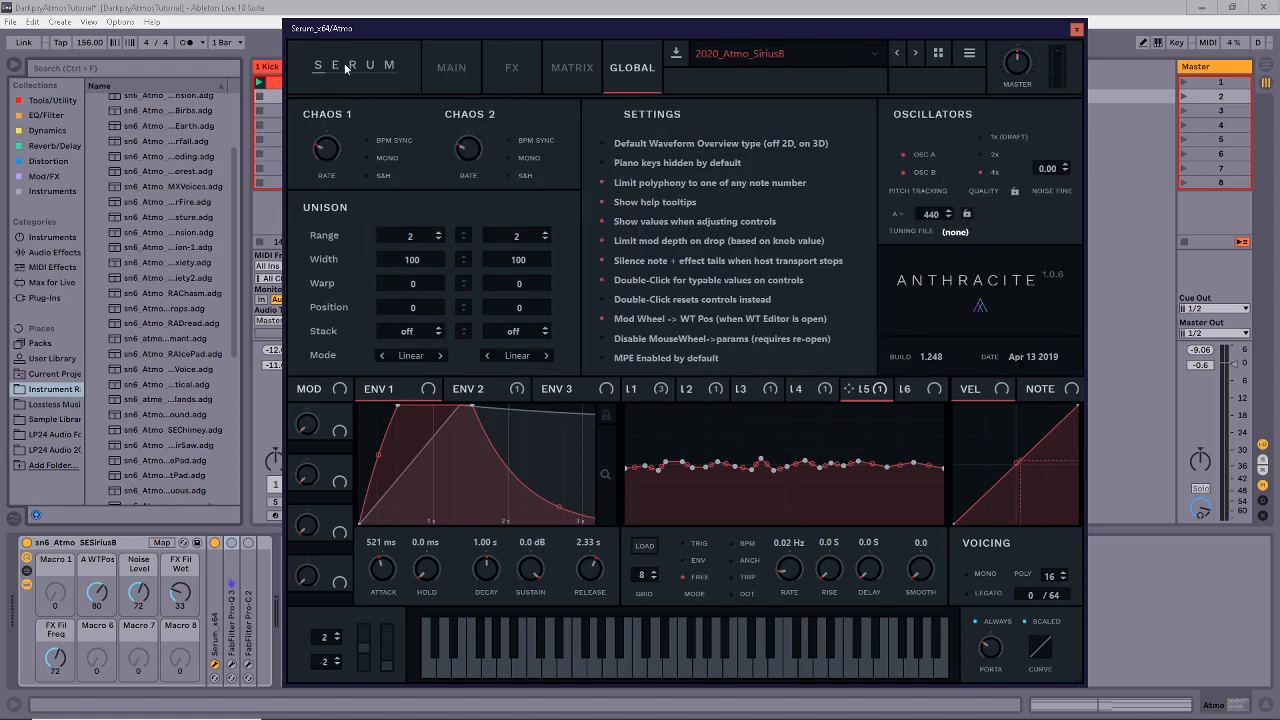
pyautogui.click(444, 72)
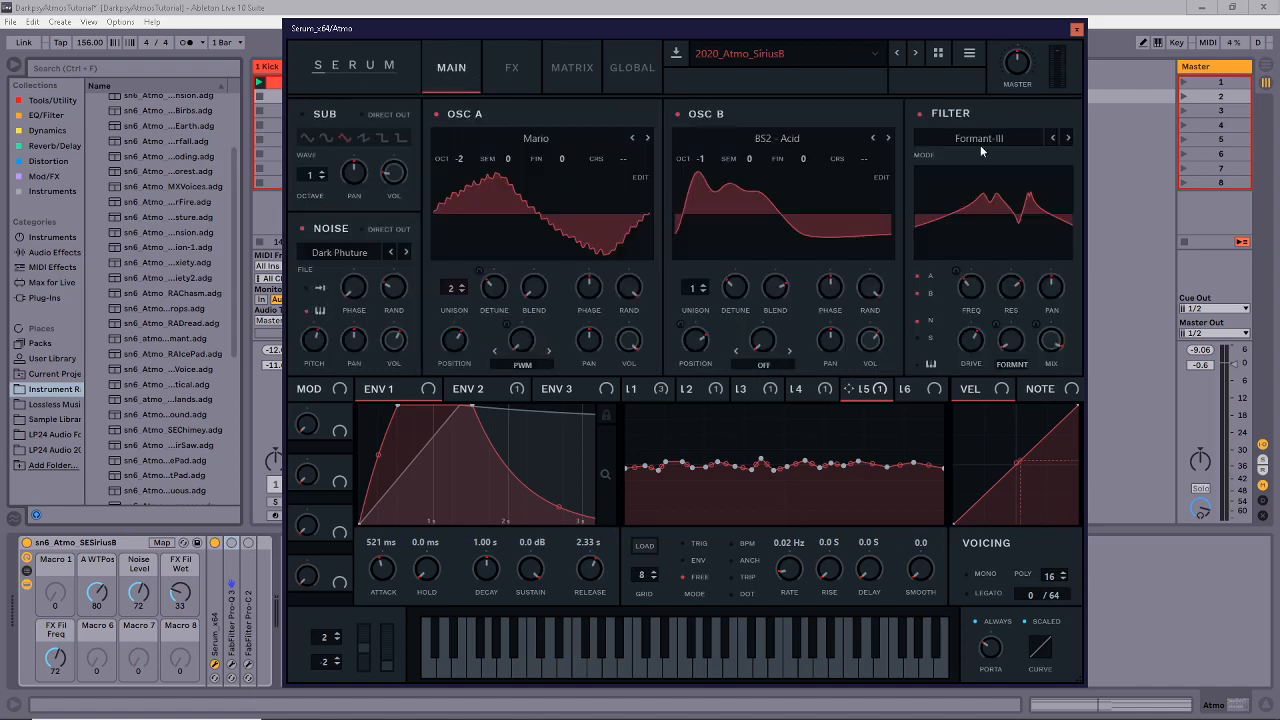
pyautogui.click(1076, 31)
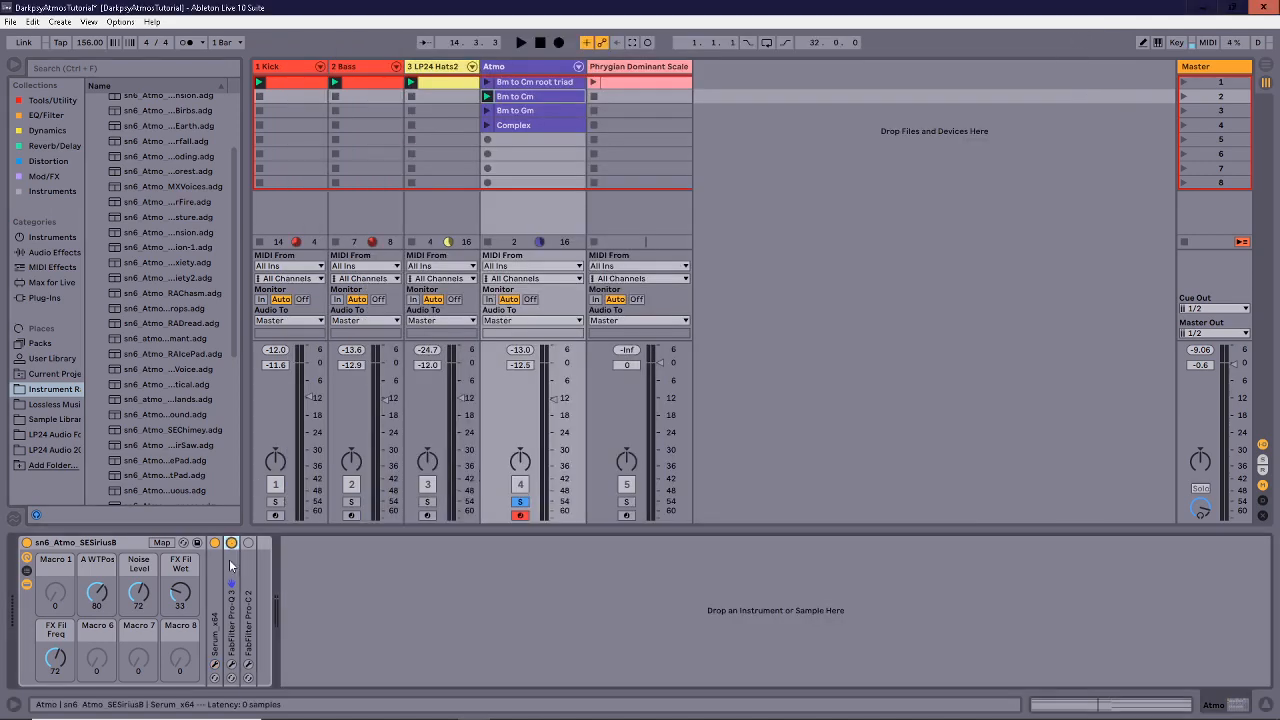
# In Pro-Q 3, raise the low cut to about 147 Hz and nudge the 320 Hz bell.
pyautogui.click(234, 664)
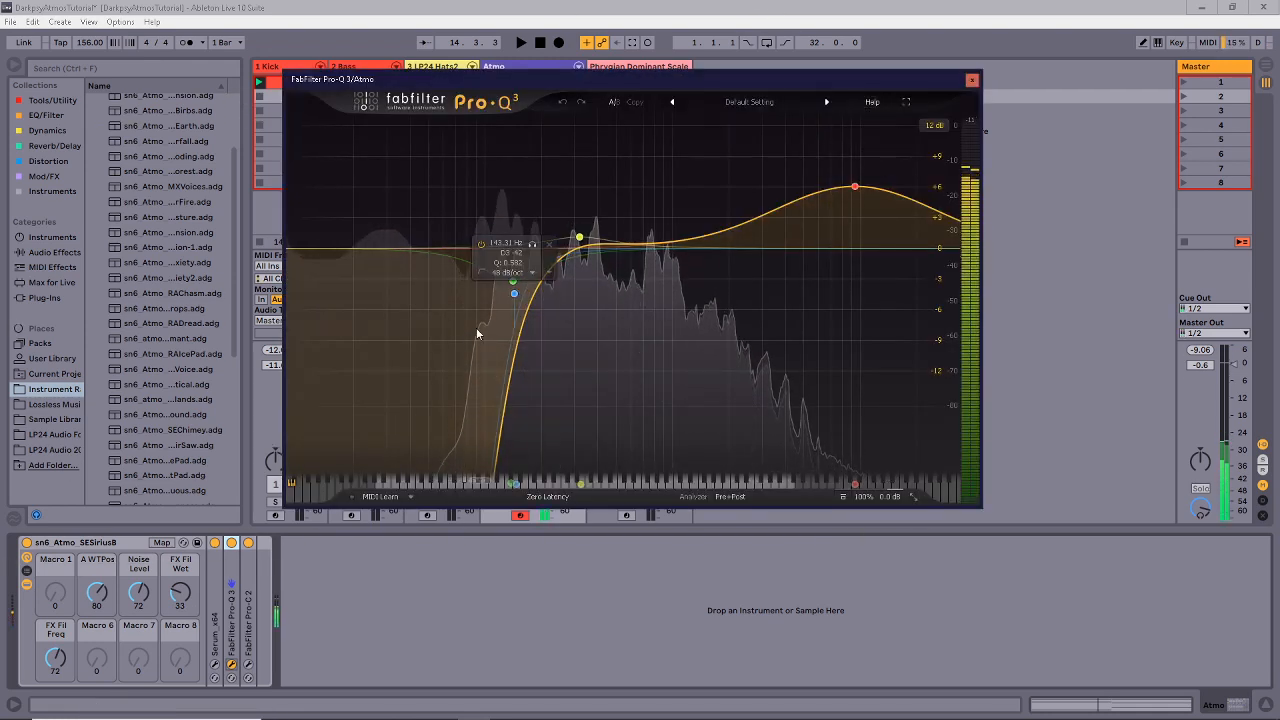
pyautogui.moveTo(514, 293)
pyautogui.mouseDown()
pyautogui.moveTo(525, 292)
pyautogui.moveTo(514, 292)
pyautogui.mouseUp()
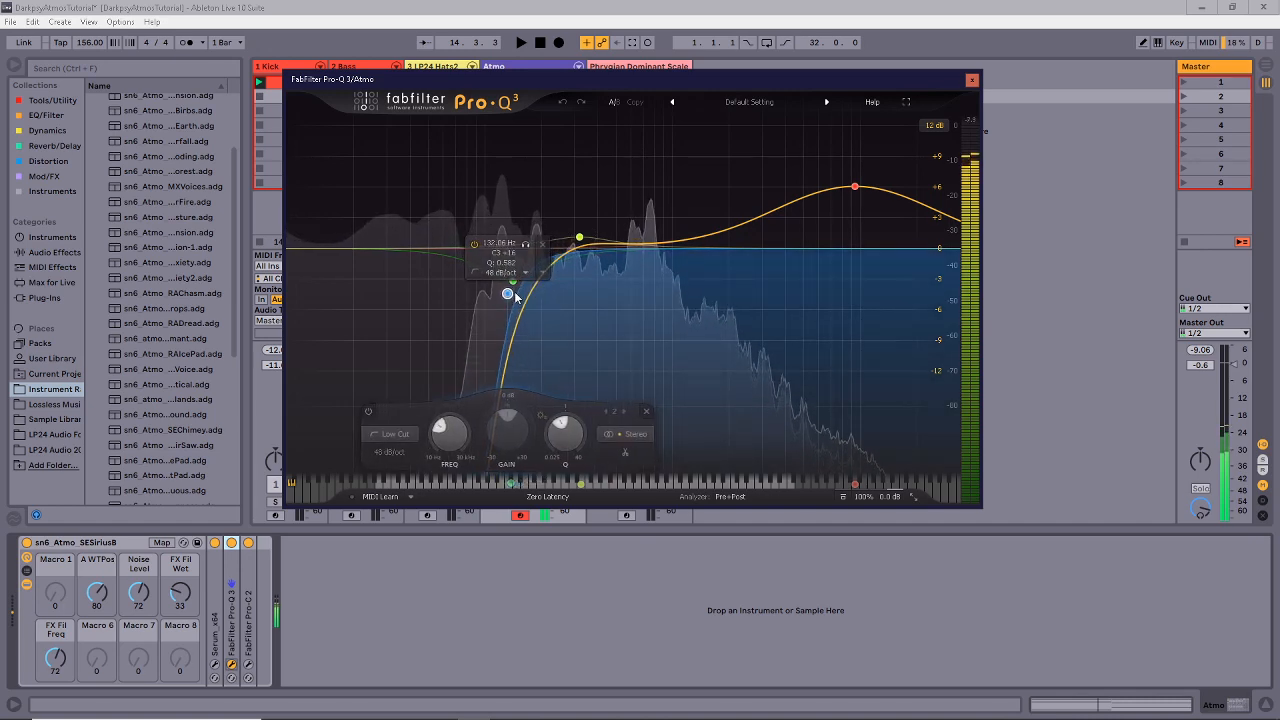
pyautogui.click(581, 239)
pyautogui.moveTo(581, 239); pyautogui.dragTo(586, 236)
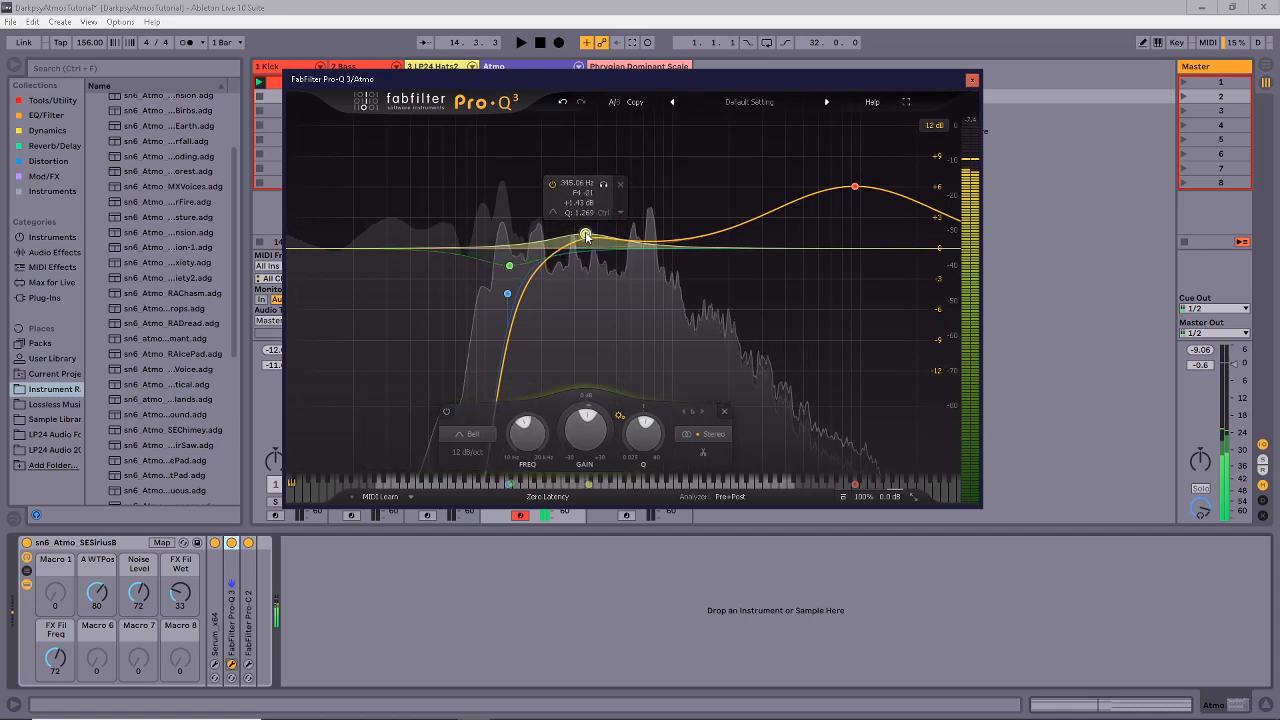
# Add a bell near 726 Hz at -1.55 dB with a -6.58 dB dynamic cut, and play to audition it.
pyautogui.click(646, 257)
pyautogui.scroll(4, 646, 261)
pyautogui.moveTo(646, 264); pyautogui.dragTo(645, 256)
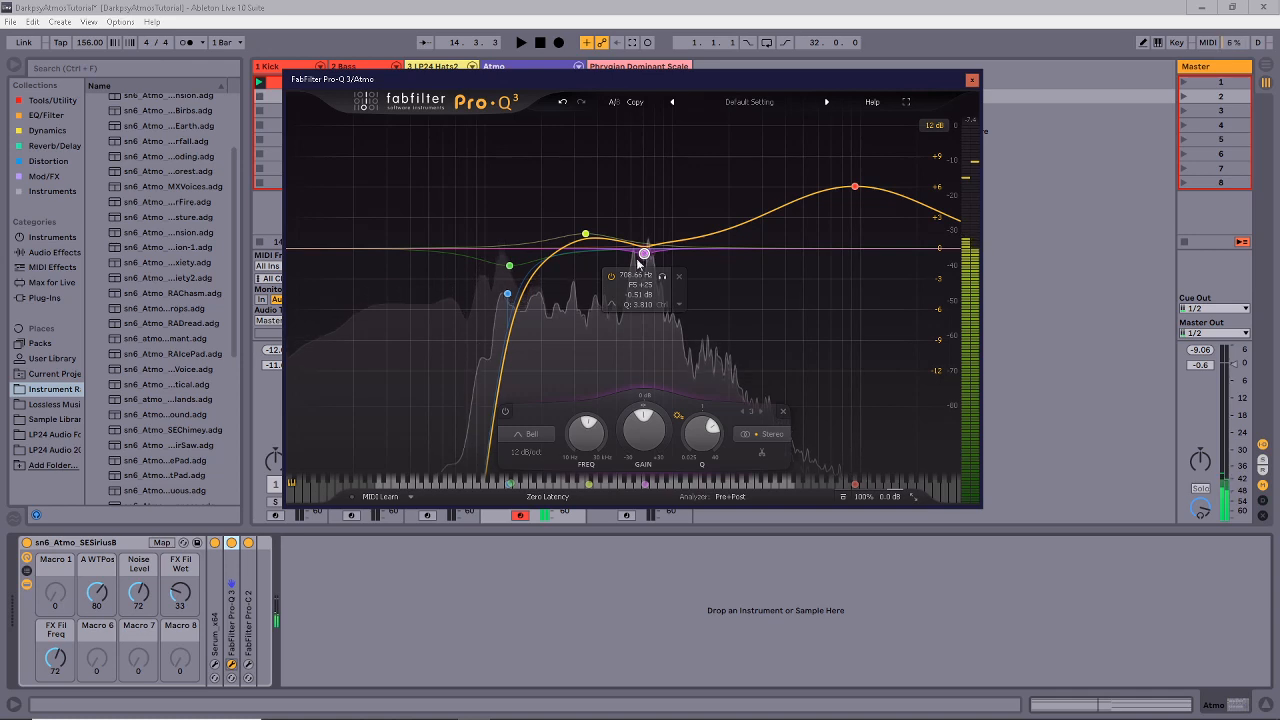
pyautogui.moveTo(620, 415); pyautogui.dragTo(611, 479)
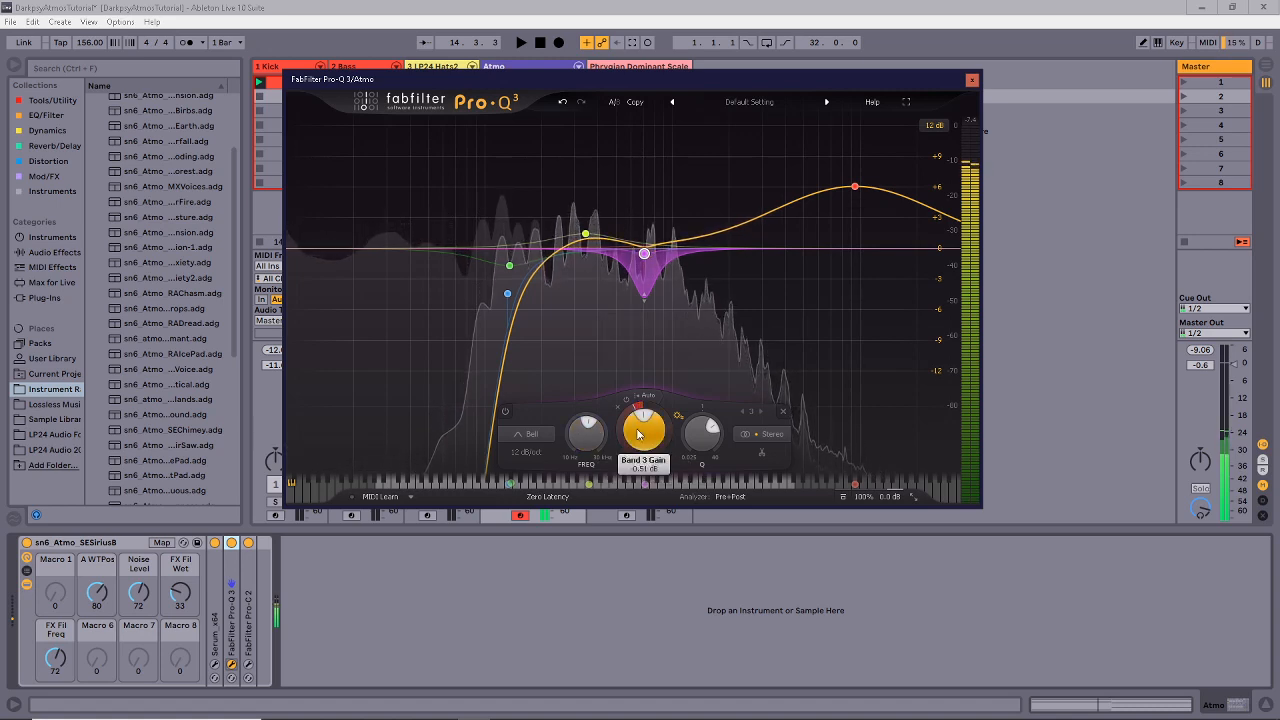
pyautogui.moveTo(638, 433)
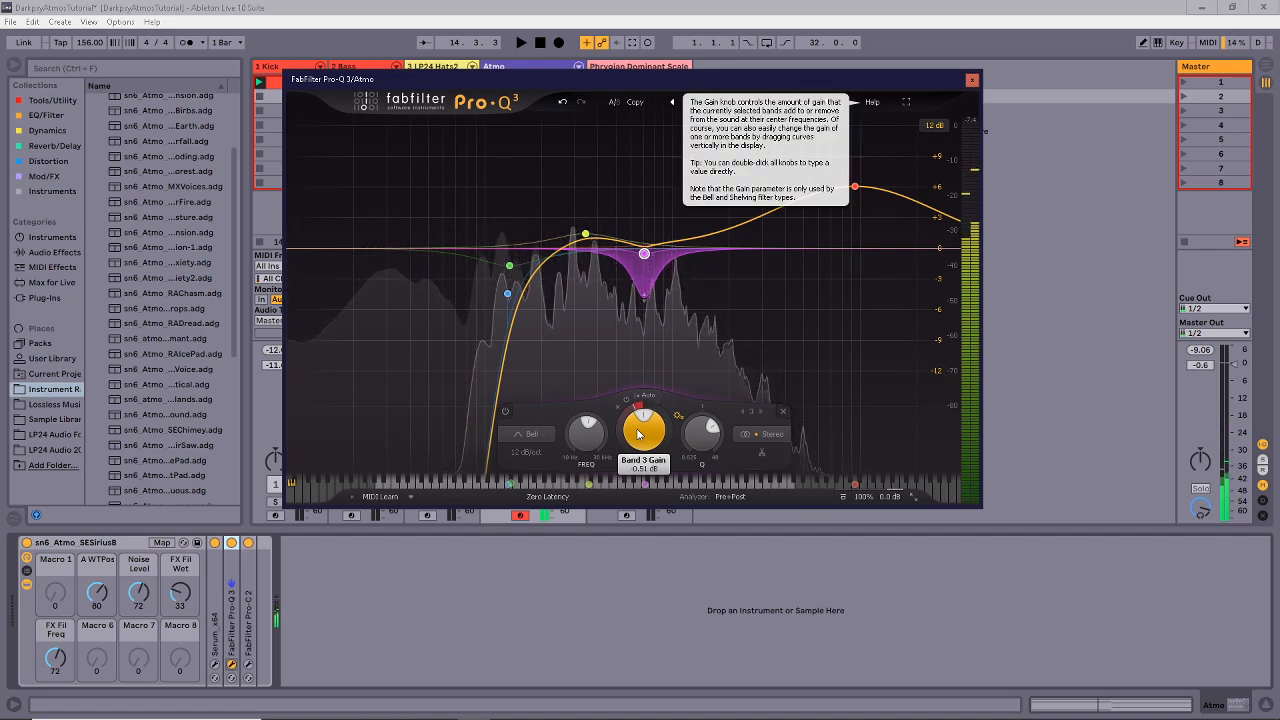
pyautogui.moveTo(614, 208)
pyautogui.moveTo(622, 316)
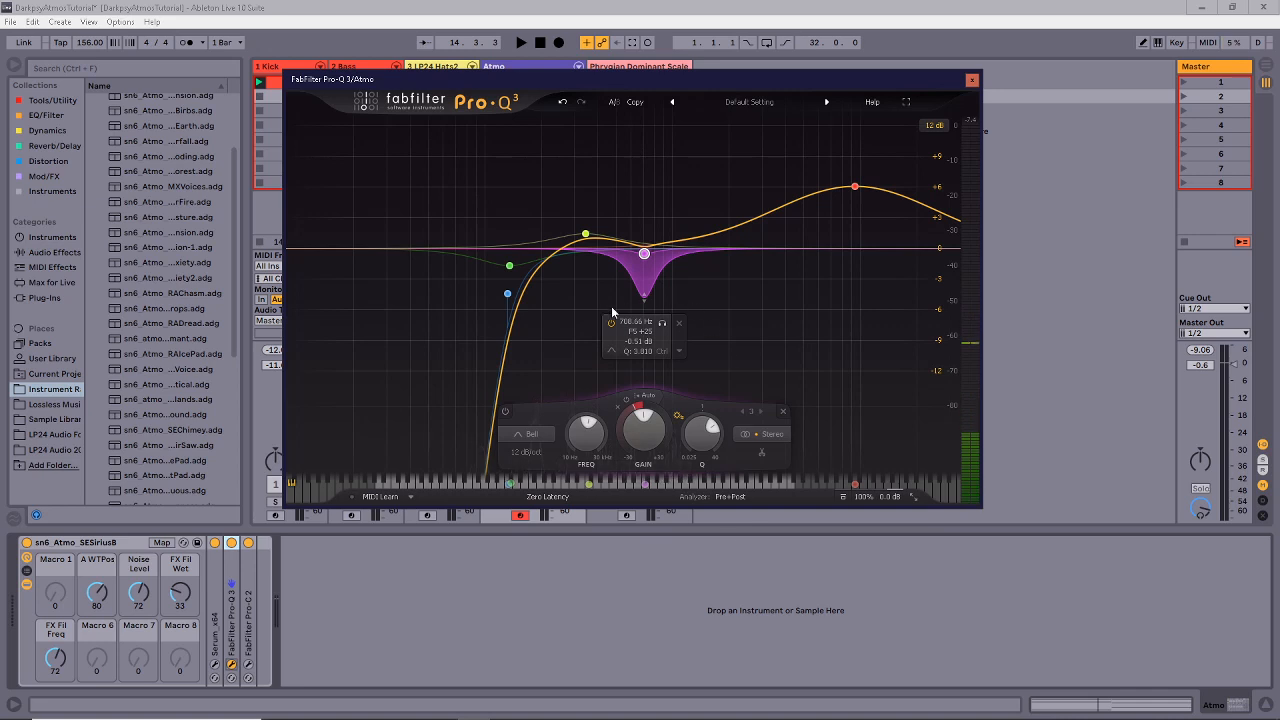
pyautogui.moveTo(649, 283); pyautogui.dragTo(606, 406)
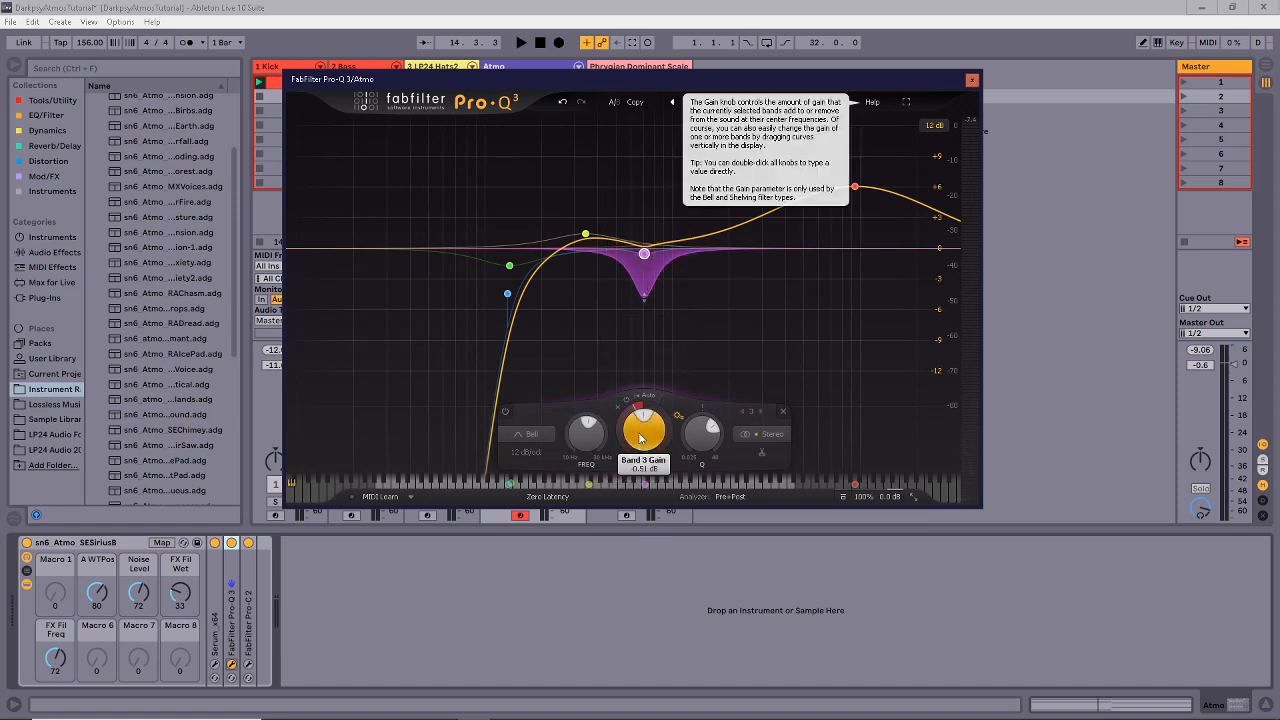
pyautogui.press('space')
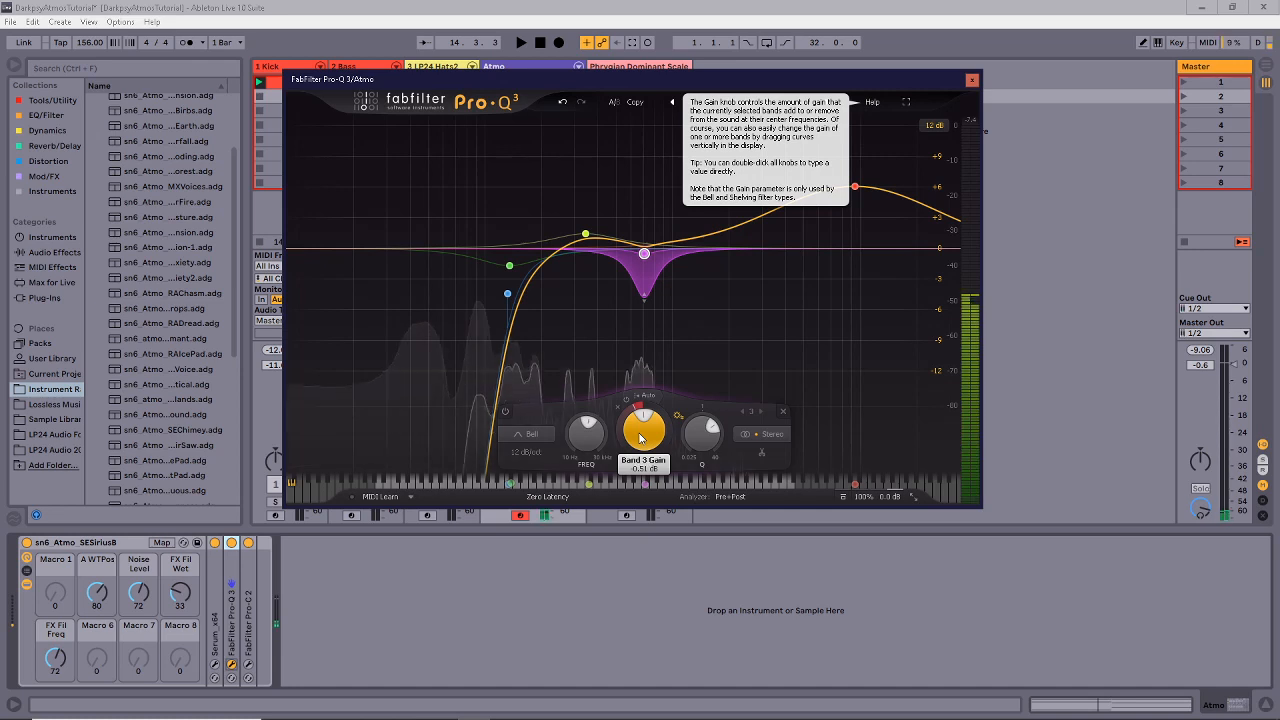
pyautogui.moveTo(636, 280)
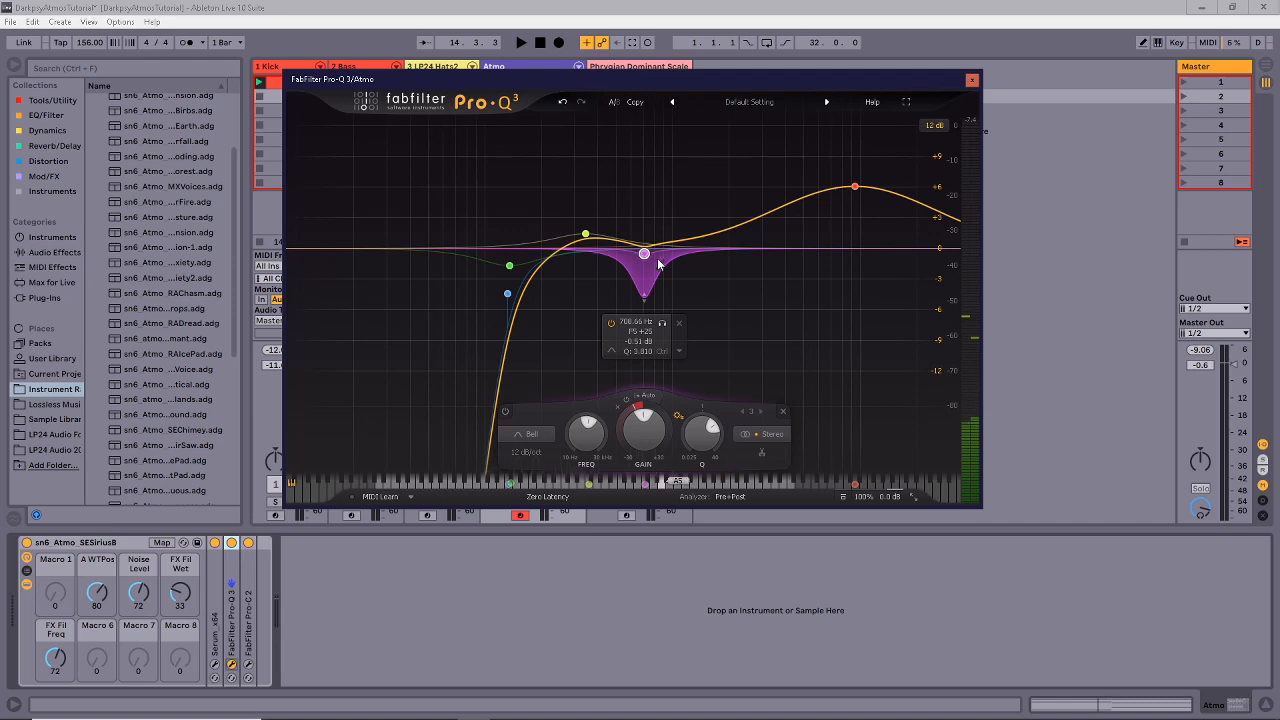
# Try and undo a -9 dB band 5 dip, lower the 9.3 kHz boost to +5.50 dB, and open Pro-C 2.
pyautogui.rightClick(646, 253)
pyautogui.click(688, 381)
pyautogui.moveTo(646, 251); pyautogui.dragTo(647, 347)
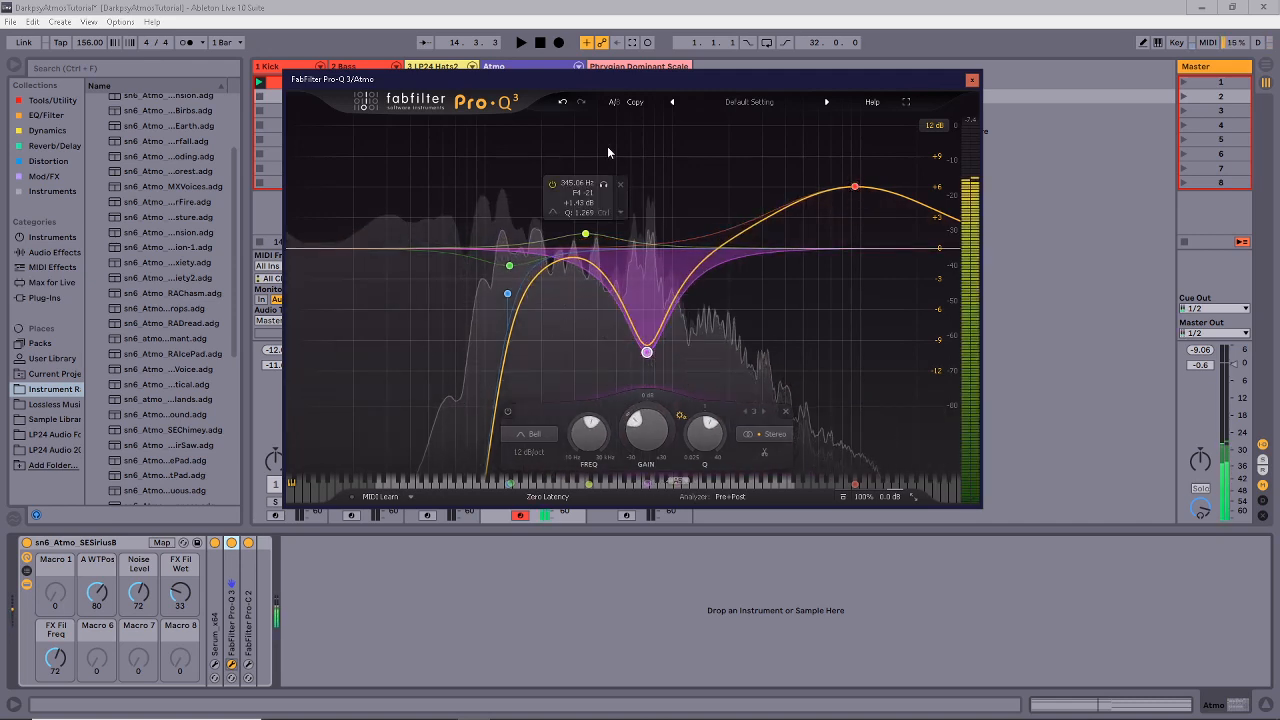
pyautogui.hotkey('ctrl', 'z')
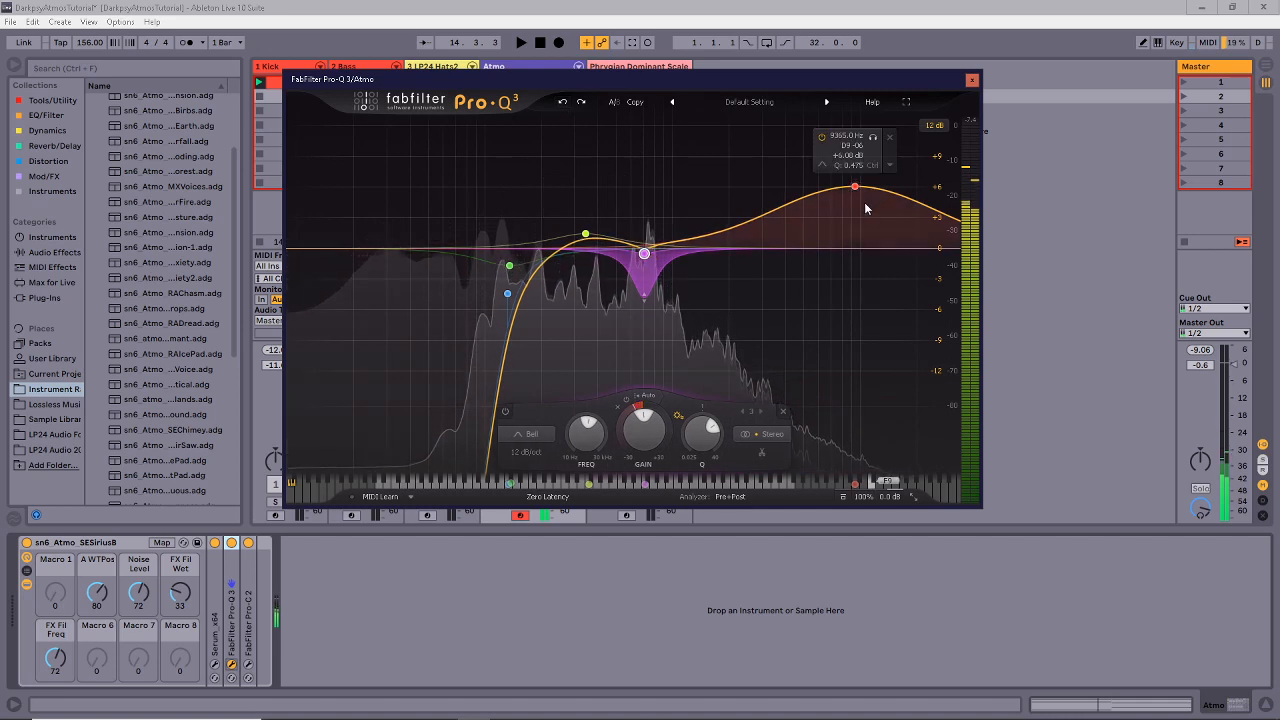
pyautogui.moveTo(855, 187); pyautogui.dragTo(851, 194)
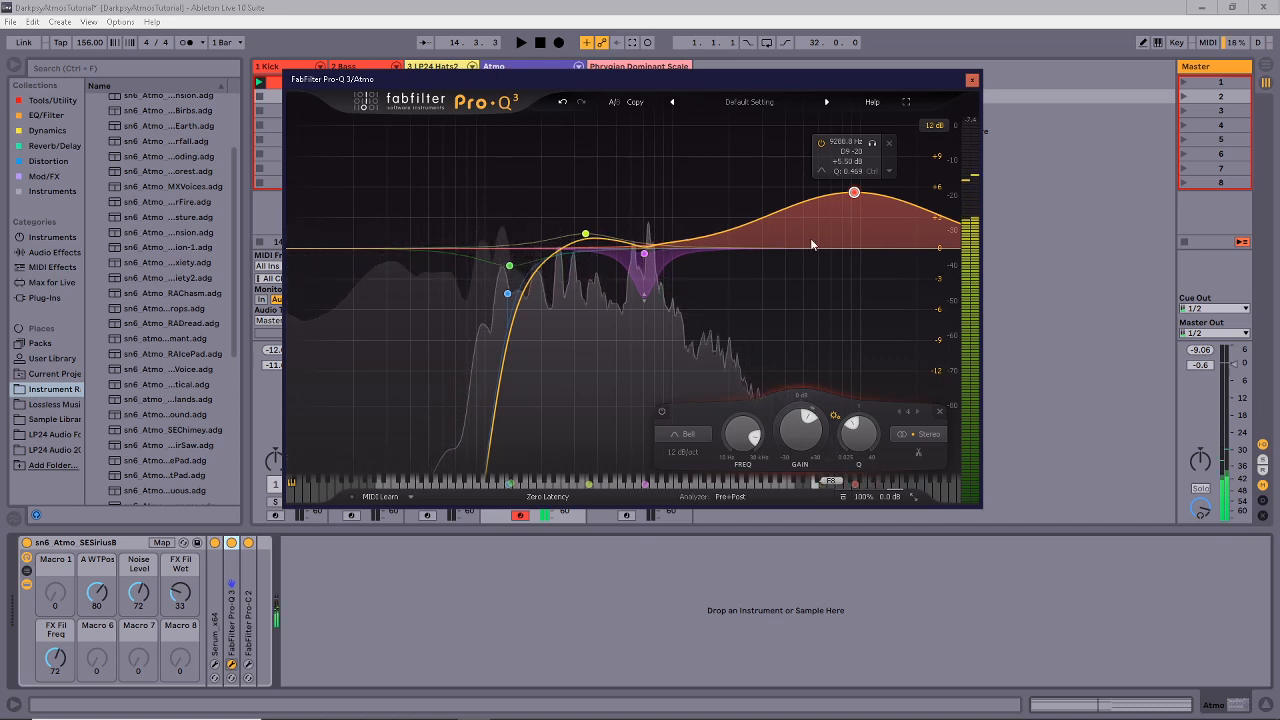
pyautogui.click(230, 665)
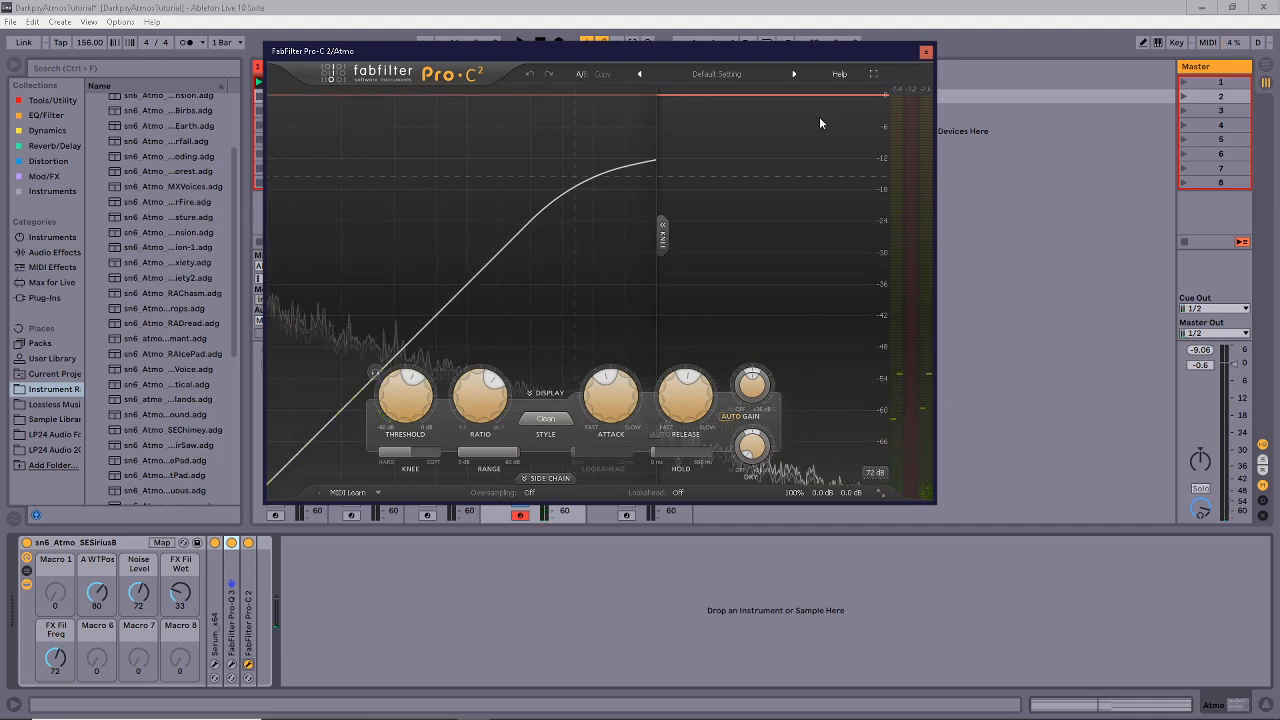
# Close the FabFilter Pro-C 2 window on the Atmo track.
pyautogui.click(925, 51)
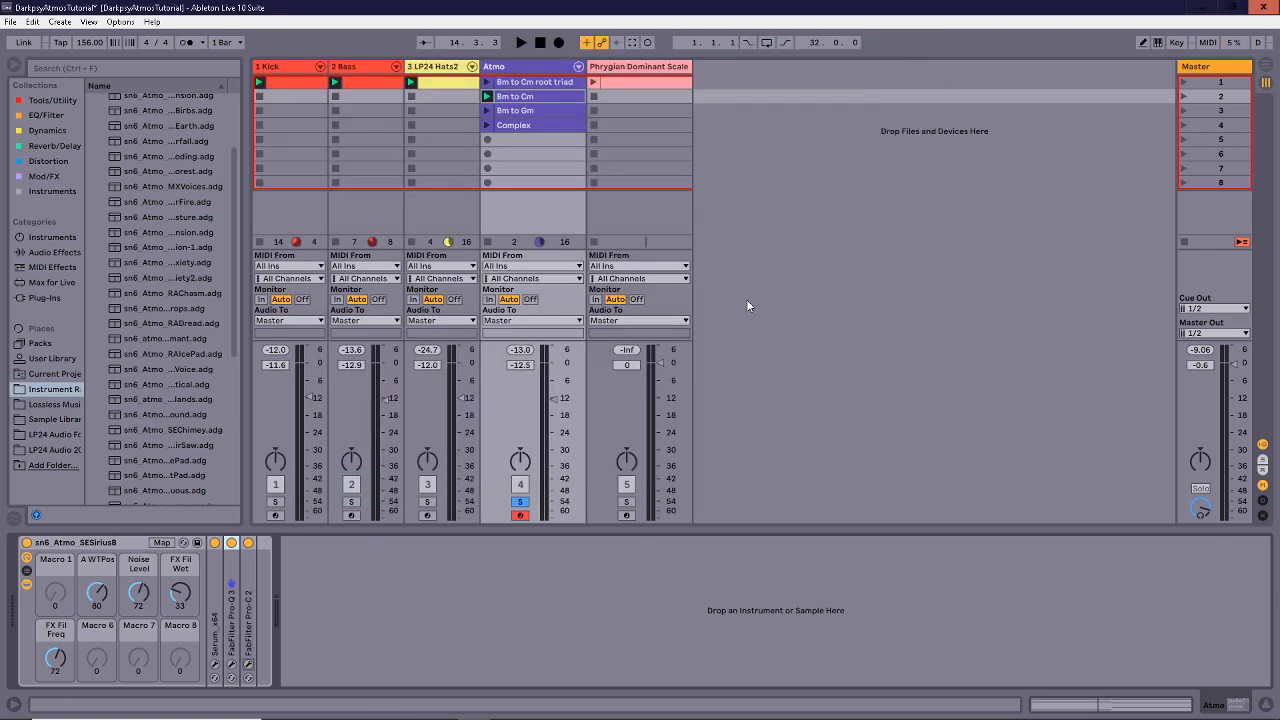
# Enlarge the note editor, inspect the Bass clip's B0 and C1 notes, then show the Phrygian Dominant Scale clip.
pyautogui.click(540, 82)
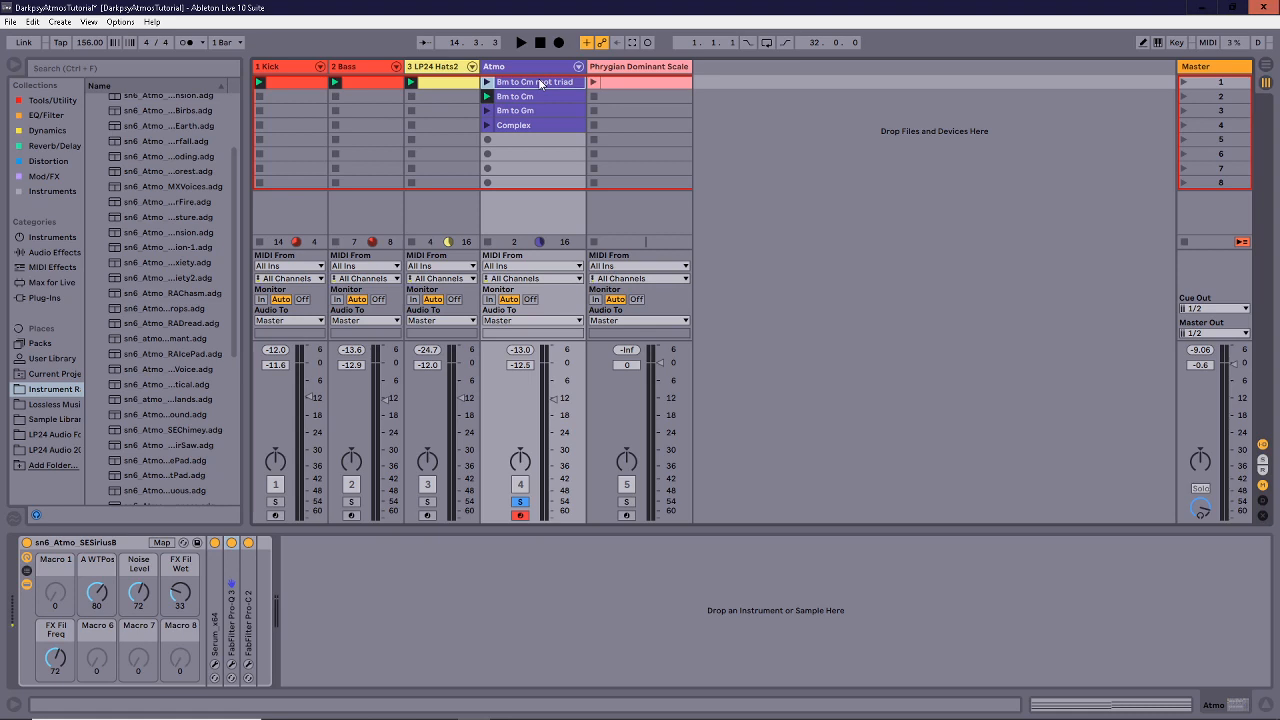
pyautogui.click(364, 80)
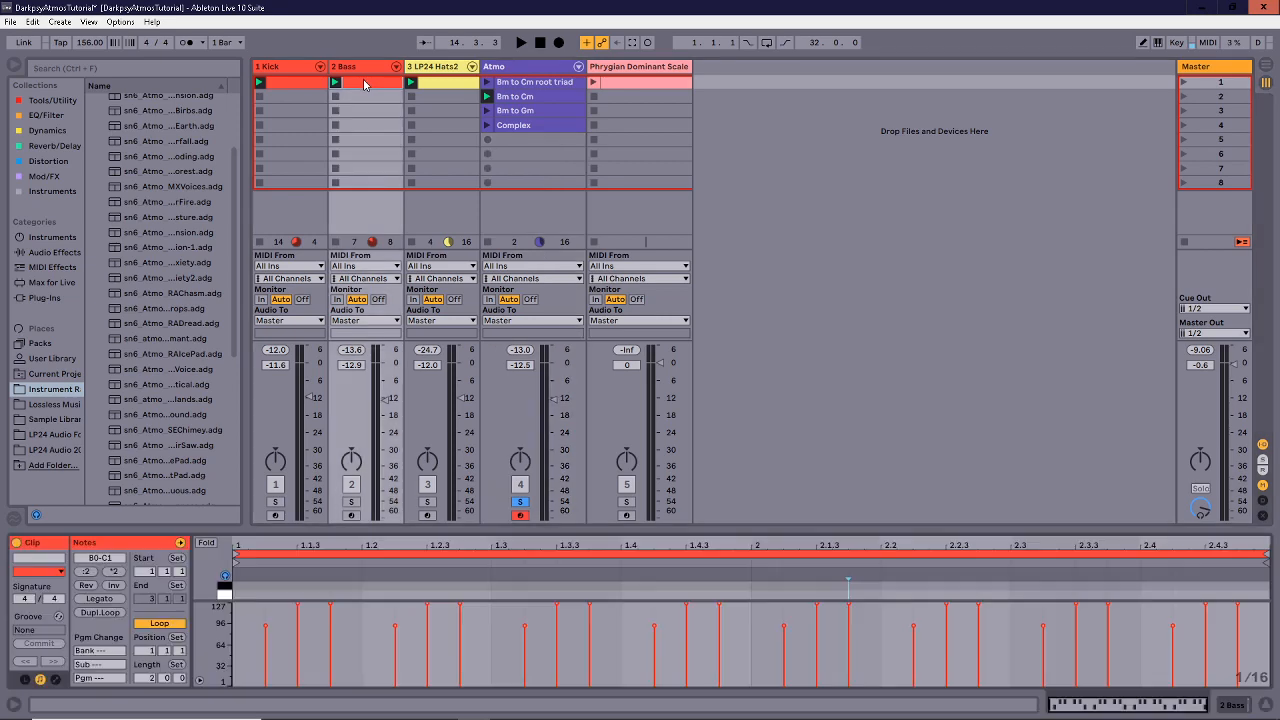
pyautogui.moveTo(461, 498); pyautogui.dragTo(455, 306)
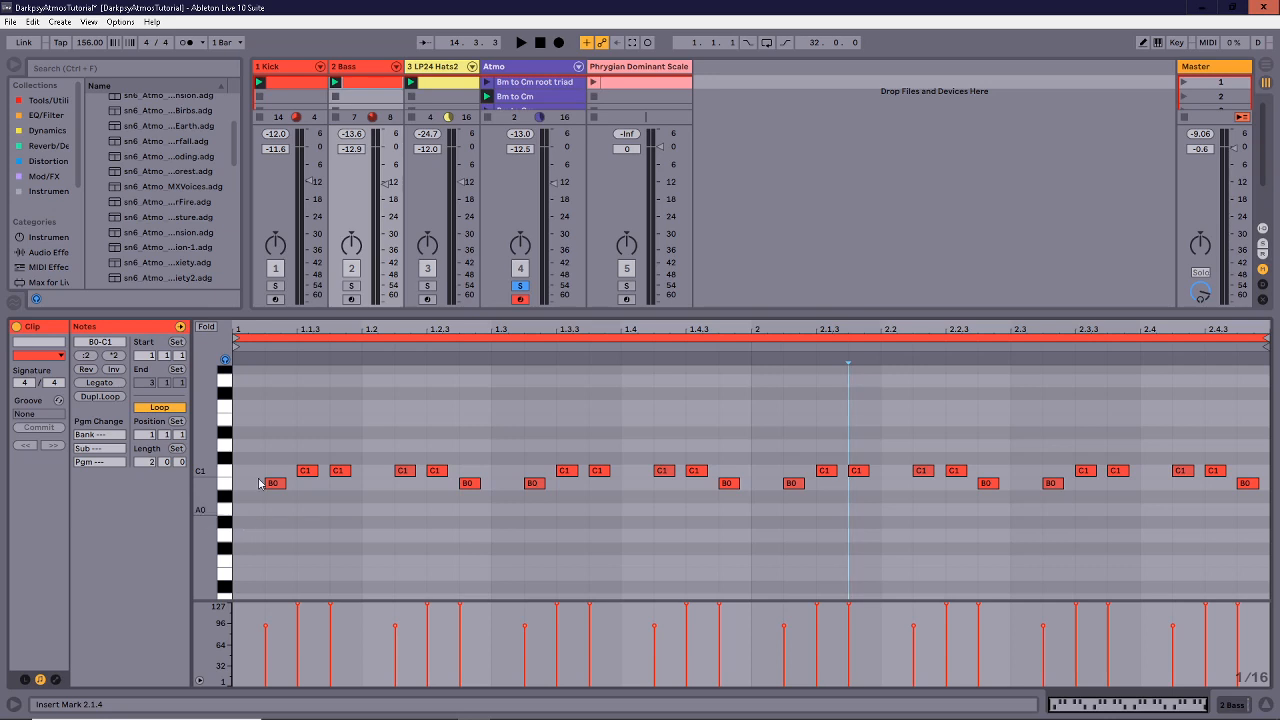
pyautogui.moveTo(250, 495); pyautogui.dragTo(1245, 518)
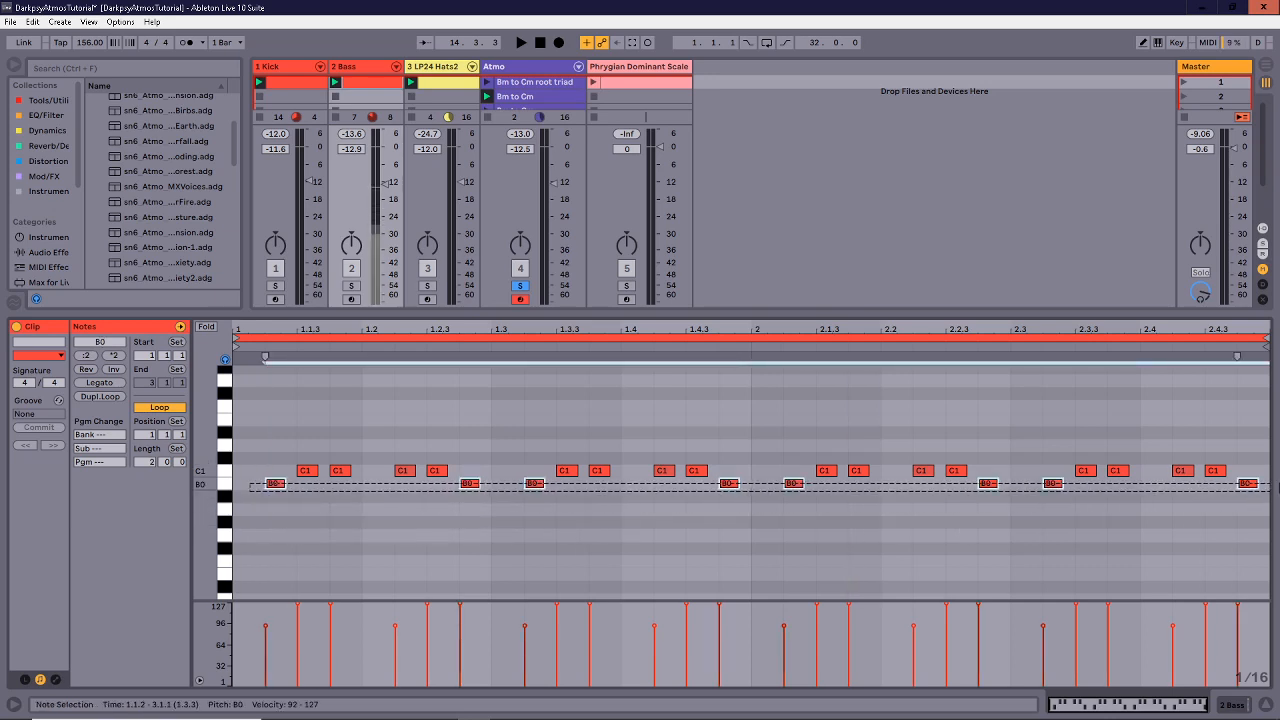
pyautogui.moveTo(258, 427)
pyautogui.mouseDown()
pyautogui.moveTo(1220, 458)
pyautogui.moveTo(1250, 473)
pyautogui.mouseUp()
pyautogui.click(1144, 436)
pyautogui.moveTo(566, 313); pyautogui.dragTo(567, 342)
pyautogui.click(639, 87)
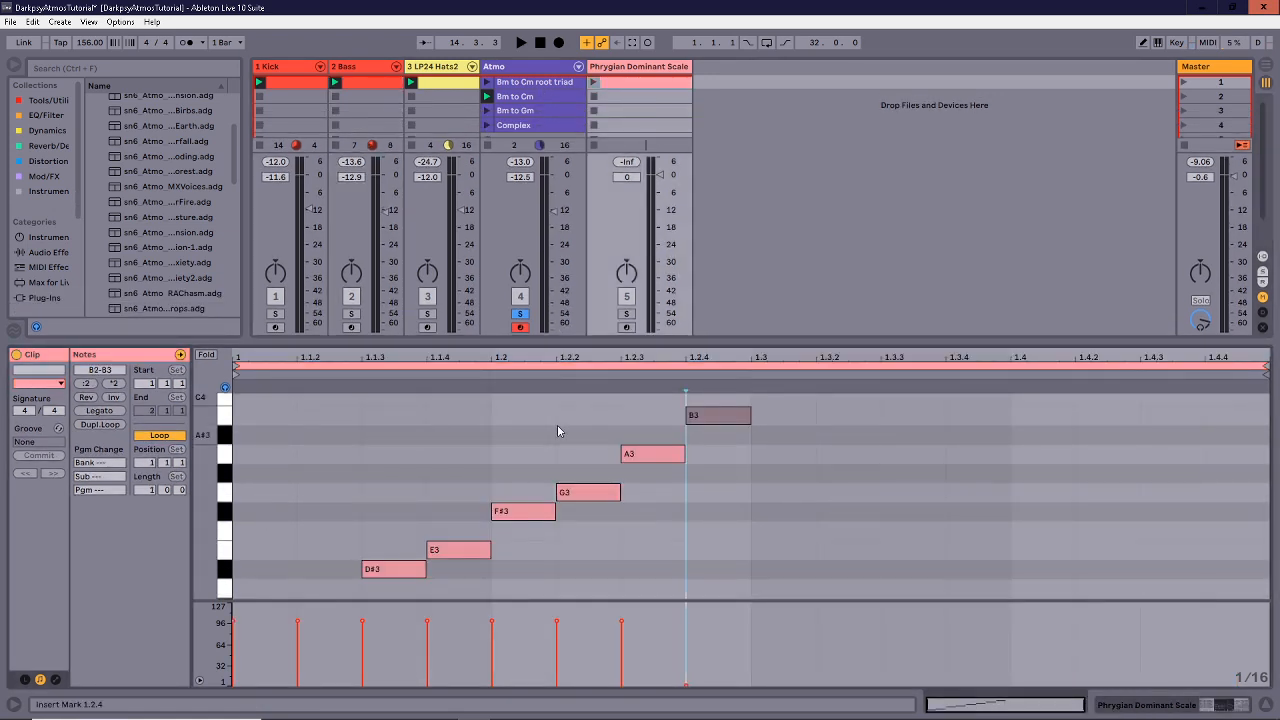
# Audition the scale notes B2, C3, D#3, E3, F#3, G3, A3, B3 going up and back down.
pyautogui.moveTo(206, 485)
pyautogui.mouseDown()
pyautogui.moveTo(186, 485)
pyautogui.moveTo(186, 469)
pyautogui.moveTo(213, 480)
pyautogui.mouseUp()
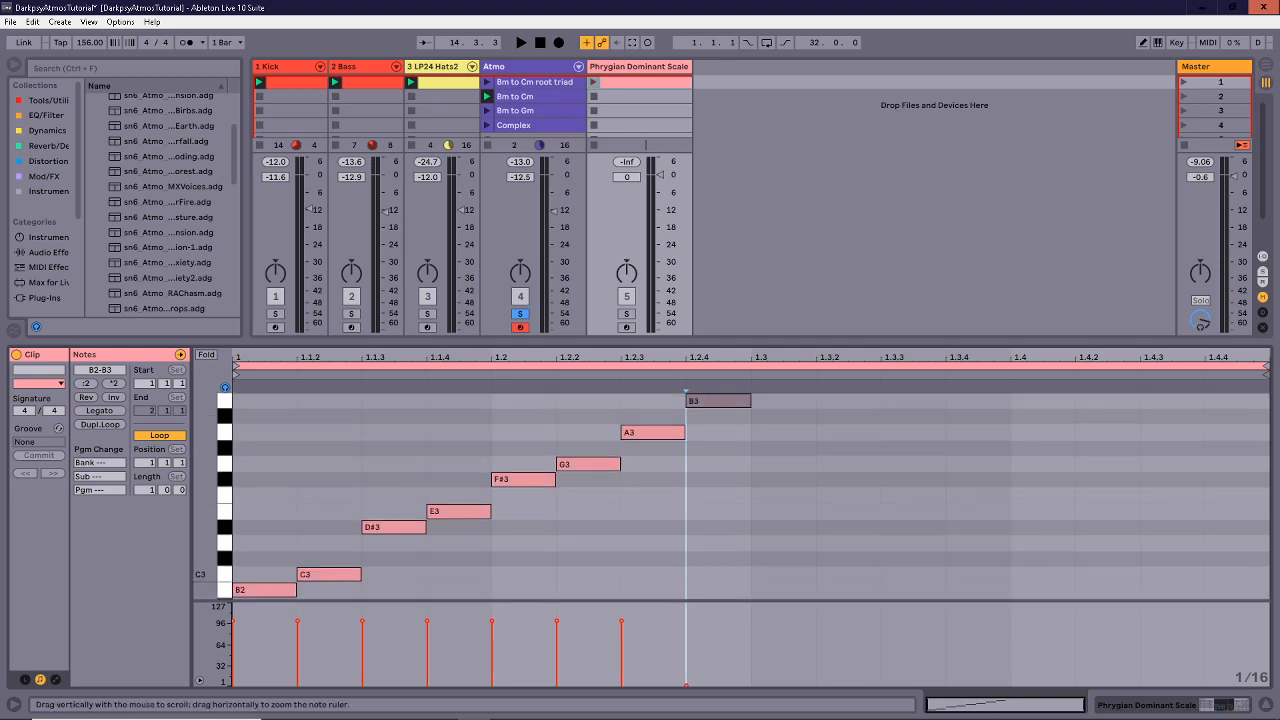
pyautogui.click(250, 590)
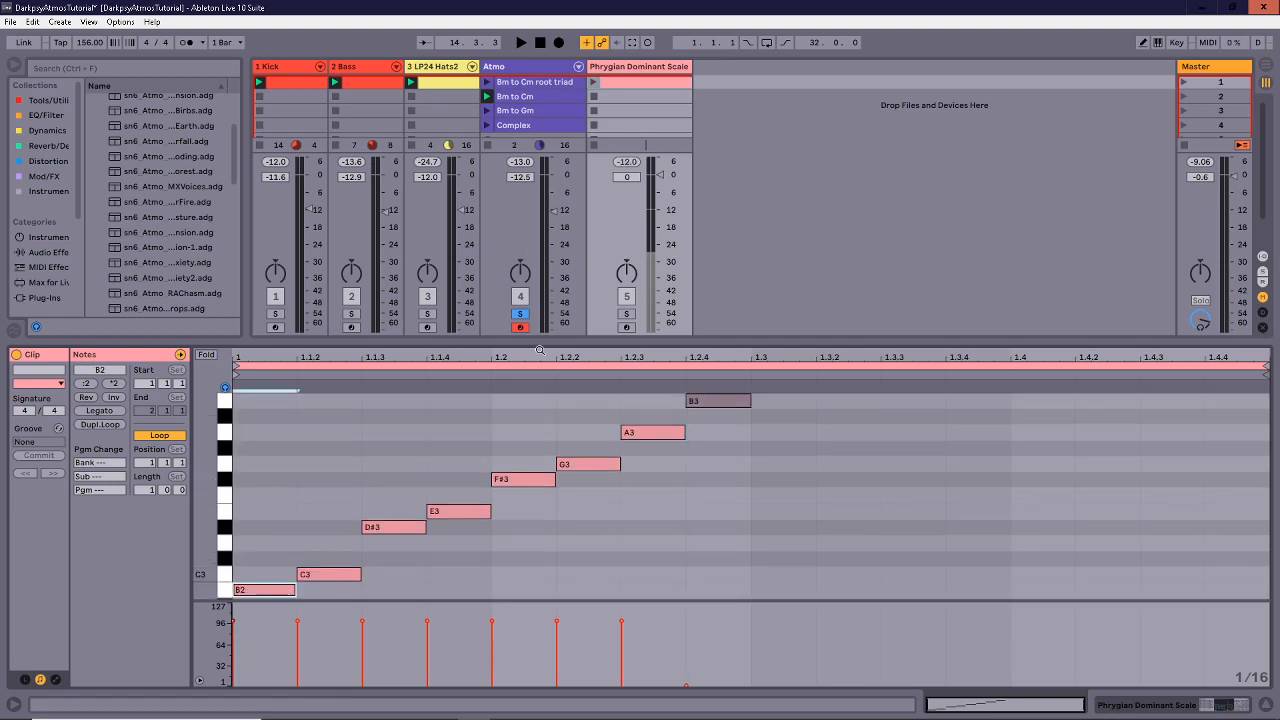
pyautogui.click(310, 574)
pyautogui.moveTo(377, 502); pyautogui.dragTo(382, 548)
pyautogui.moveTo(453, 480); pyautogui.dragTo(466, 526)
pyautogui.moveTo(521, 446); pyautogui.dragTo(530, 495)
pyautogui.moveTo(578, 432); pyautogui.dragTo(589, 490)
pyautogui.moveTo(637, 401); pyautogui.dragTo(736, 391)
pyautogui.moveTo(657, 456); pyautogui.dragTo(652, 411)
pyautogui.moveTo(588, 490); pyautogui.dragTo(584, 440)
pyautogui.moveTo(513, 524); pyautogui.dragTo(515, 460)
pyautogui.moveTo(451, 560); pyautogui.dragTo(447, 490)
pyautogui.moveTo(370, 560); pyautogui.dragTo(379, 480)
pyautogui.moveTo(322, 522); pyautogui.dragTo(311, 608)
pyautogui.moveTo(258, 552); pyautogui.dragTo(246, 622)
pyautogui.click(284, 529)
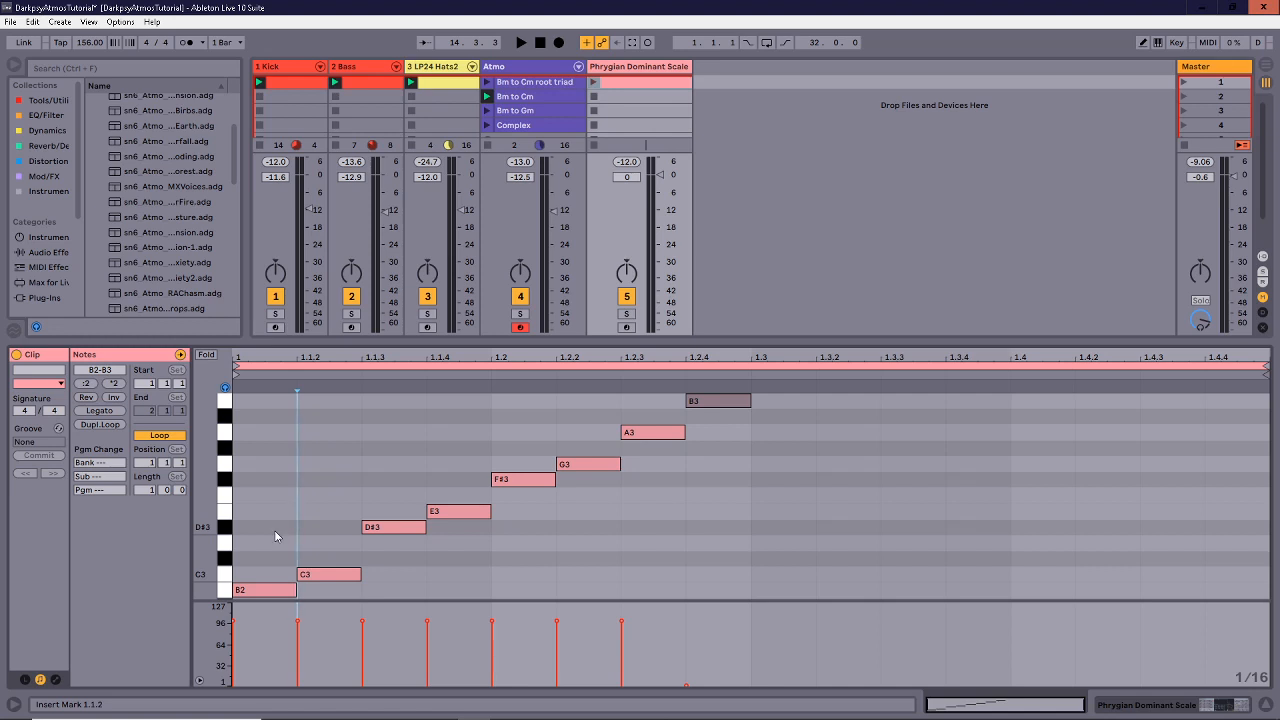
# Audition note pairs B2-C3 and D#3-E3 and single notes up to A3, ending with B2 selected.
pyautogui.moveTo(263, 525); pyautogui.dragTo(327, 645)
pyautogui.moveTo(374, 443); pyautogui.dragTo(446, 535)
pyautogui.click(449, 454)
pyautogui.click(285, 589)
pyautogui.click(510, 480)
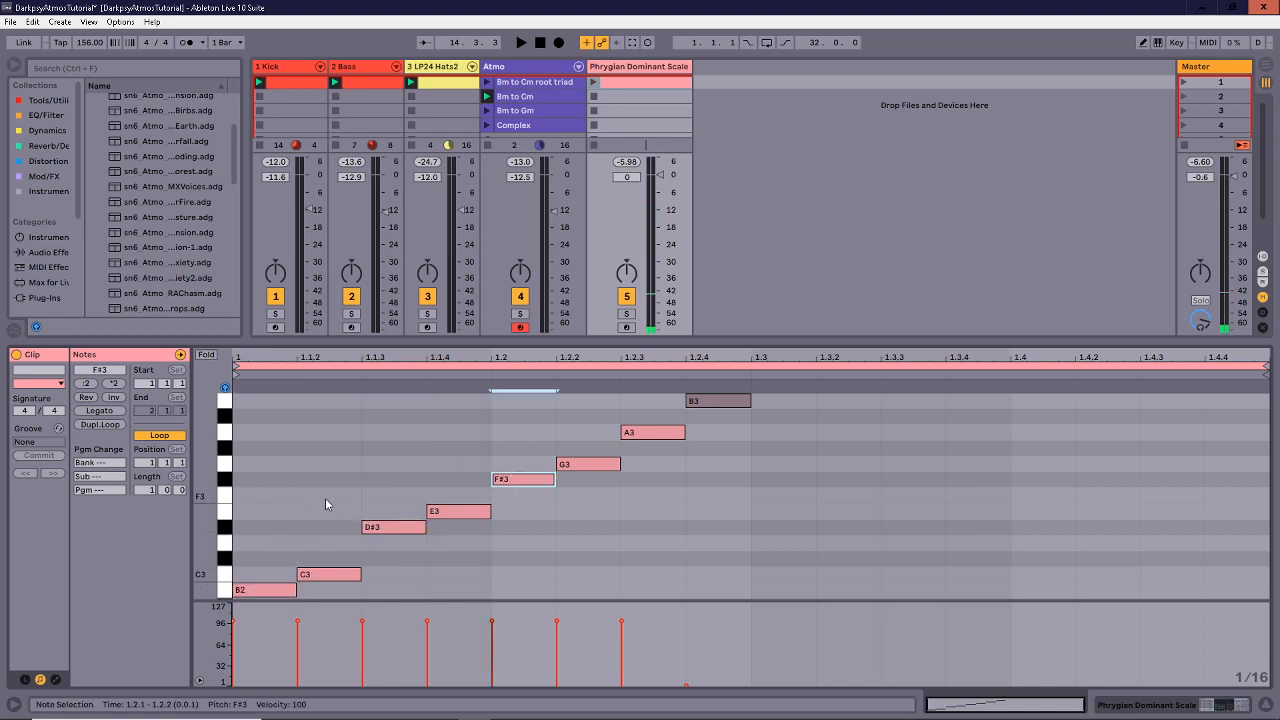
pyautogui.click(325, 510)
pyautogui.click(330, 574)
pyautogui.click(458, 511)
pyautogui.click(565, 466)
pyautogui.click(390, 479)
pyautogui.click(515, 479)
pyautogui.click(655, 433)
pyautogui.click(447, 442)
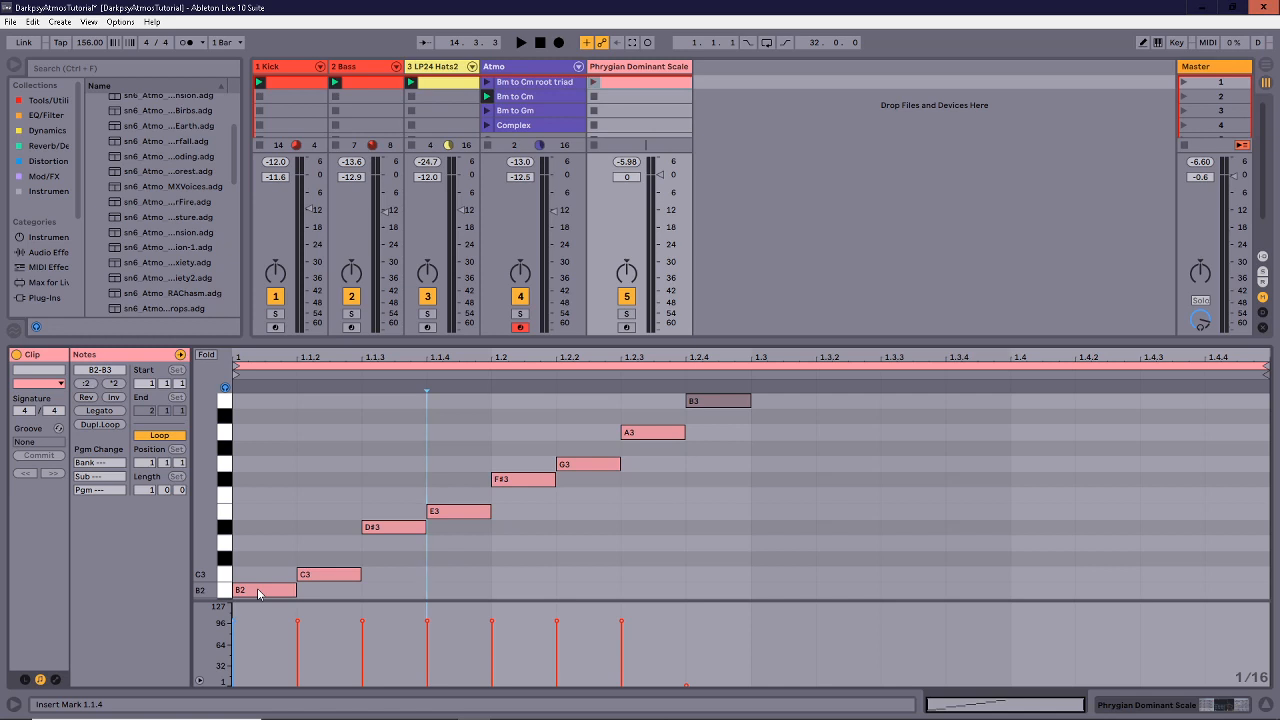
pyautogui.scroll(-1, 247, 531)
pyautogui.scroll(1, 255, 549)
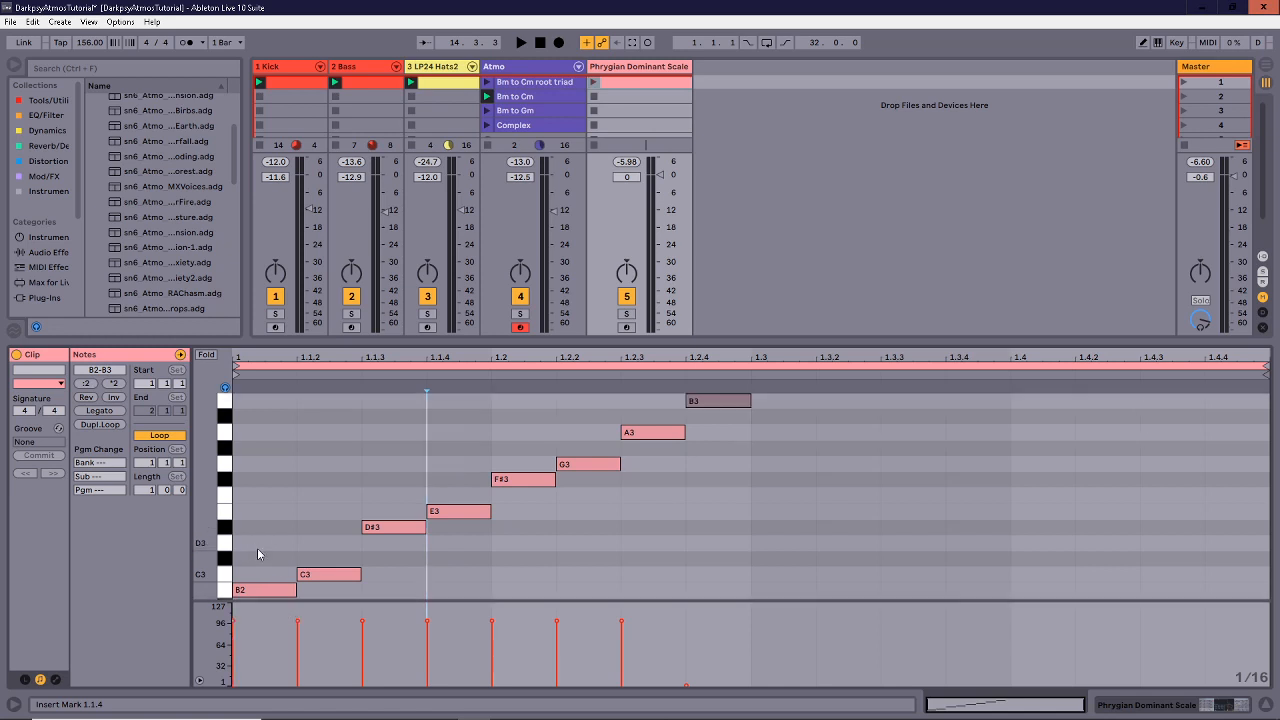
pyautogui.click(250, 590)
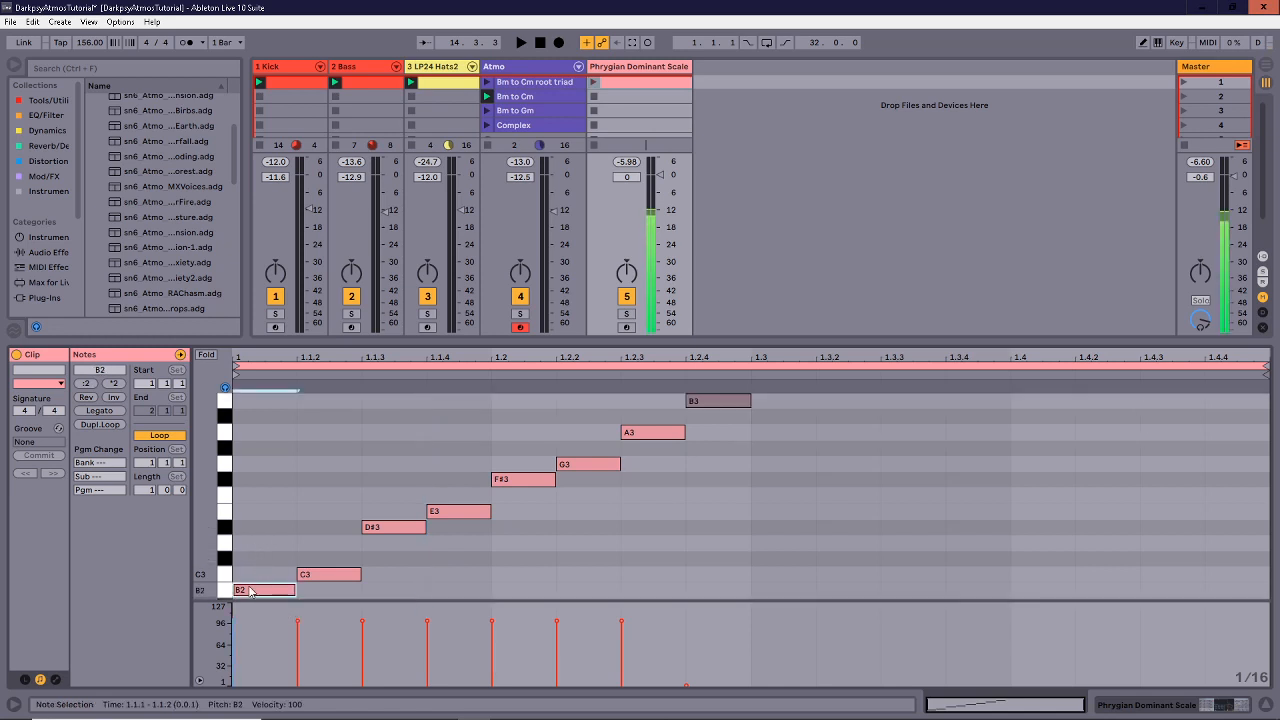
# Build a B2-D3-F#3 triad by copying notes up in thirds, then select the chord.
pyautogui.moveTo(264, 597)
pyautogui.mouseDown()
pyautogui.moveTo(268, 500)
pyautogui.moveTo(263, 599)
pyautogui.mouseUp()
pyautogui.moveTo(257, 490); pyautogui.dragTo(254, 645)
pyautogui.click(259, 526)
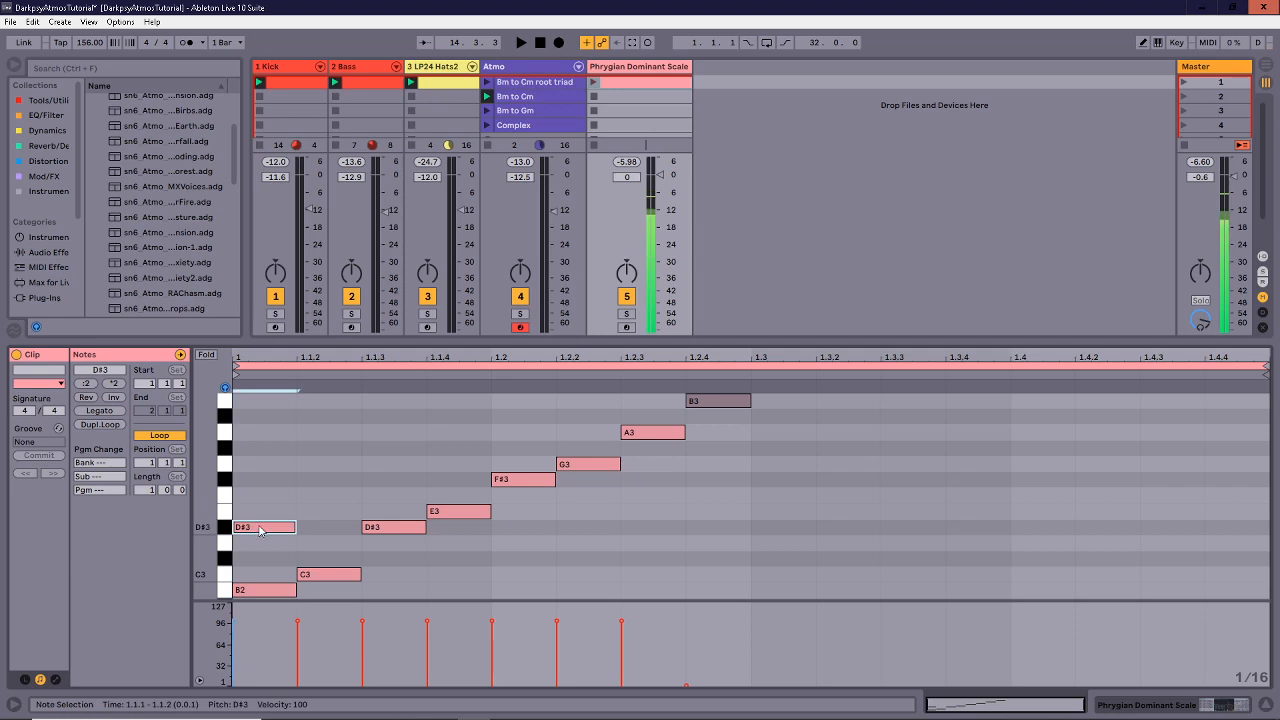
pyautogui.moveTo(260, 525); pyautogui.dragTo(265, 547)
pyautogui.moveTo(263, 482); pyautogui.dragTo(251, 611)
pyautogui.click(265, 516)
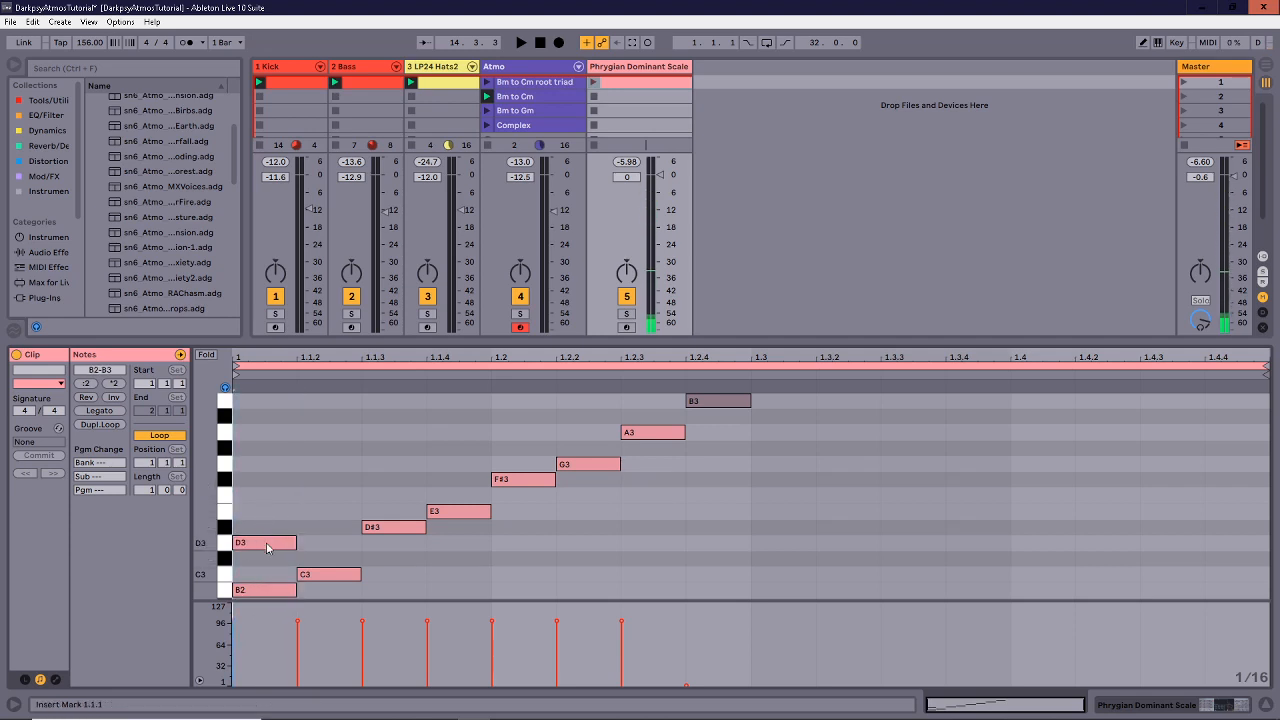
pyautogui.moveTo(267, 547); pyautogui.dragTo(267, 494)
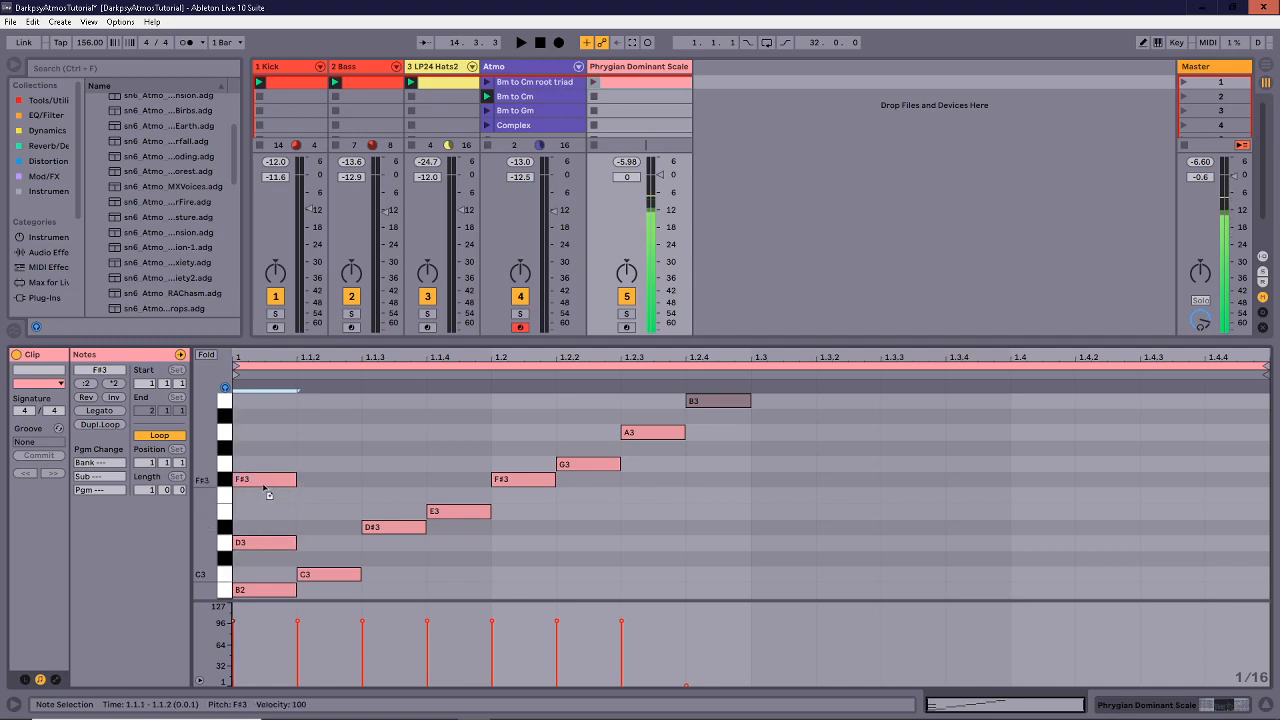
pyautogui.click(266, 472)
pyautogui.moveTo(266, 446); pyautogui.dragTo(260, 636)
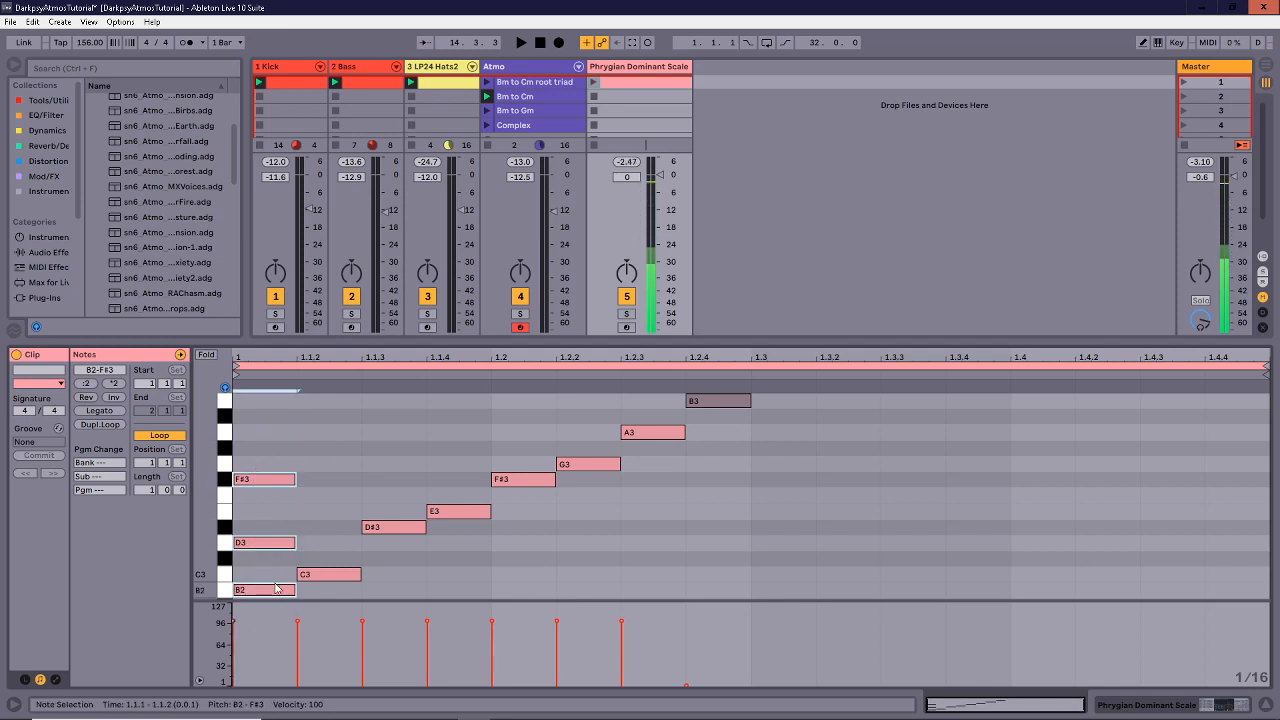
# Copy the triad rightward up the scale, starting with C3-D#3-G3.
pyautogui.moveTo(277, 589); pyautogui.dragTo(414, 518)
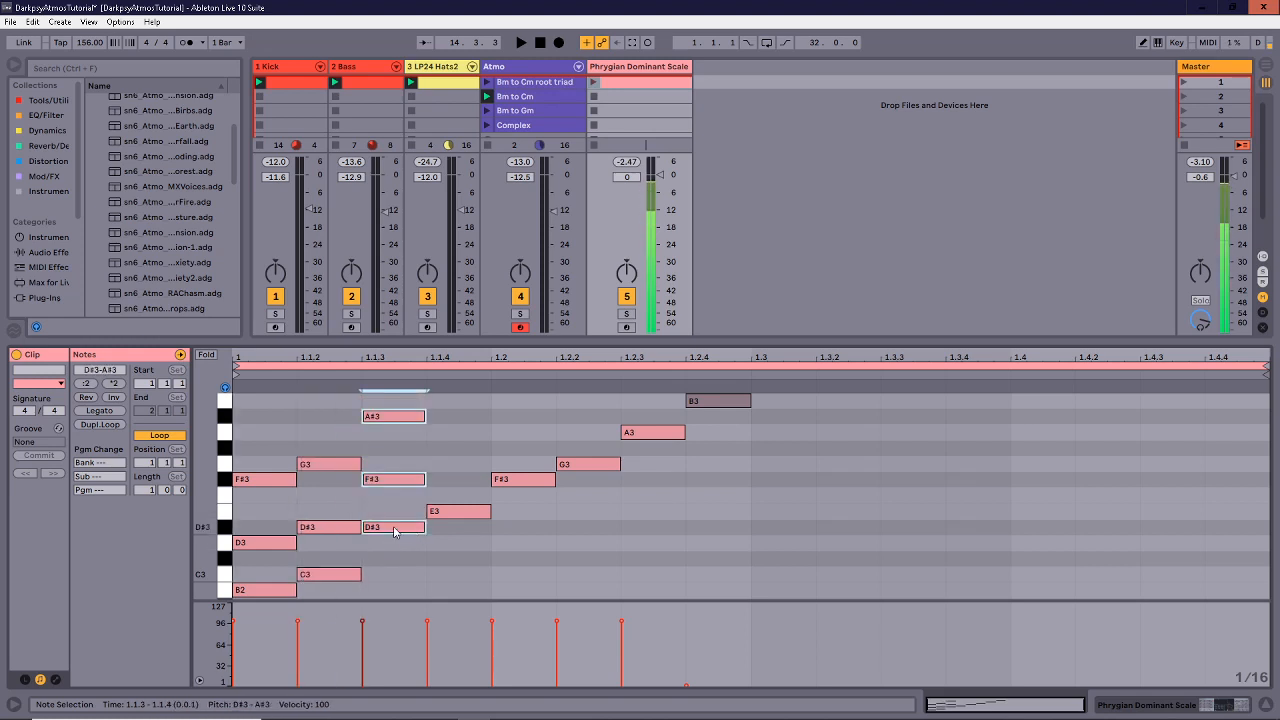
pyautogui.keyDown('ctrl'); pyautogui.moveTo(412, 530); pyautogui.dragTo(547, 496); pyautogui.keyUp('ctrl')
pyautogui.scroll(3, 486, 577)
pyautogui.scroll(-2, 486, 577)
pyautogui.scroll(3, 586, 542)
pyautogui.keyDown('ctrl'); pyautogui.moveTo(514, 545); pyautogui.dragTo(665, 498); pyautogui.keyUp('ctrl')
pyautogui.scroll(-2, 667, 540)
pyautogui.scroll(-5, 667, 548)
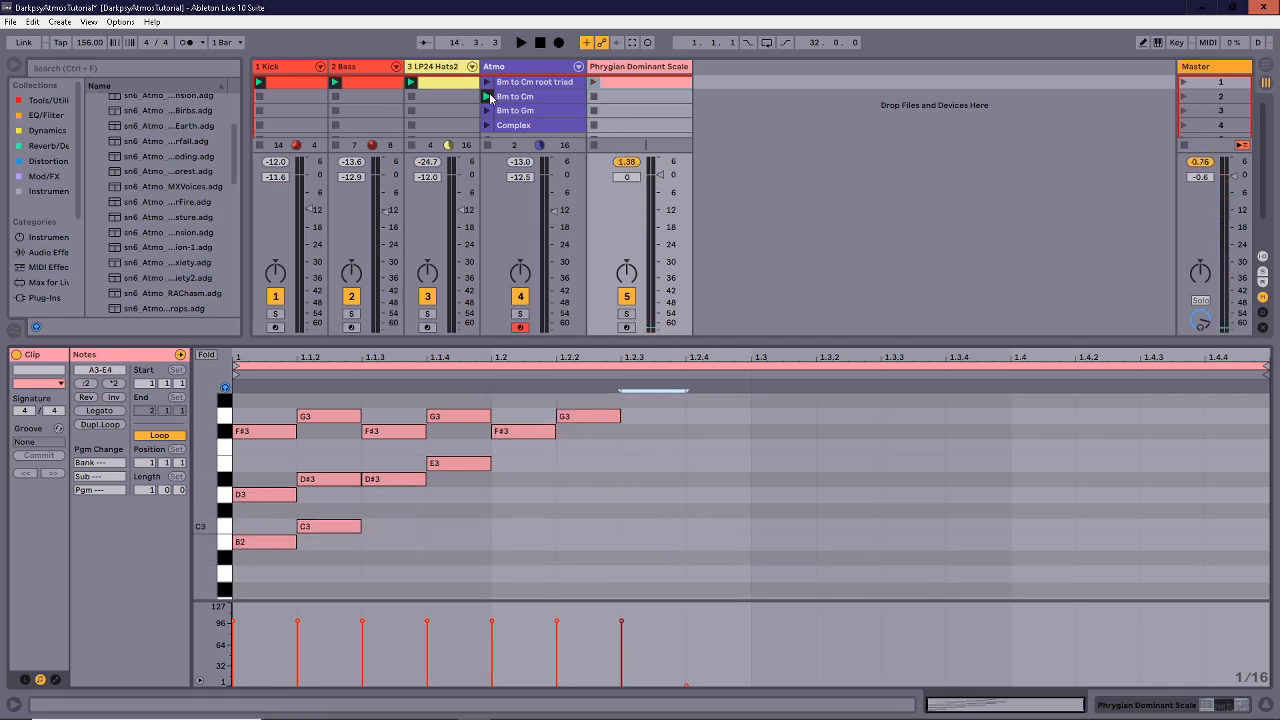
# Solo the Phrygian Dominant Scale track, play the chords, then make the note editor taller.
pyautogui.click(626, 313)
pyautogui.press('space')
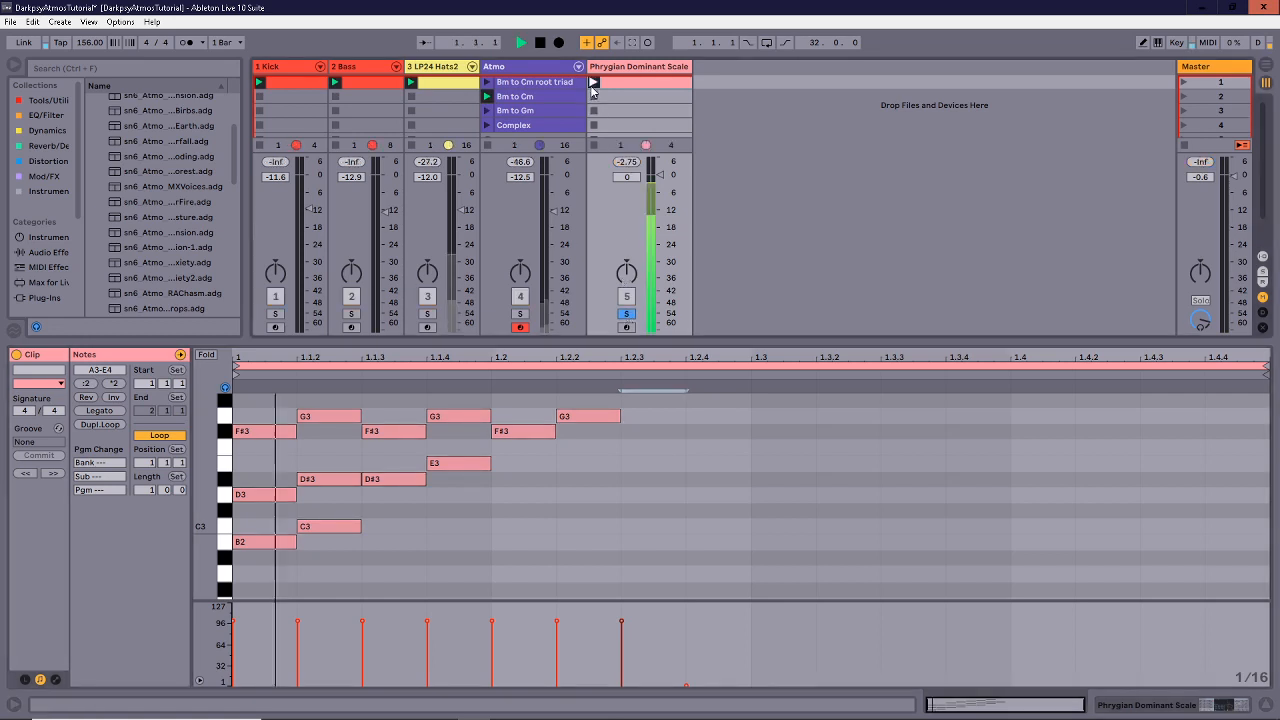
pyautogui.scroll(5, 645, 490)
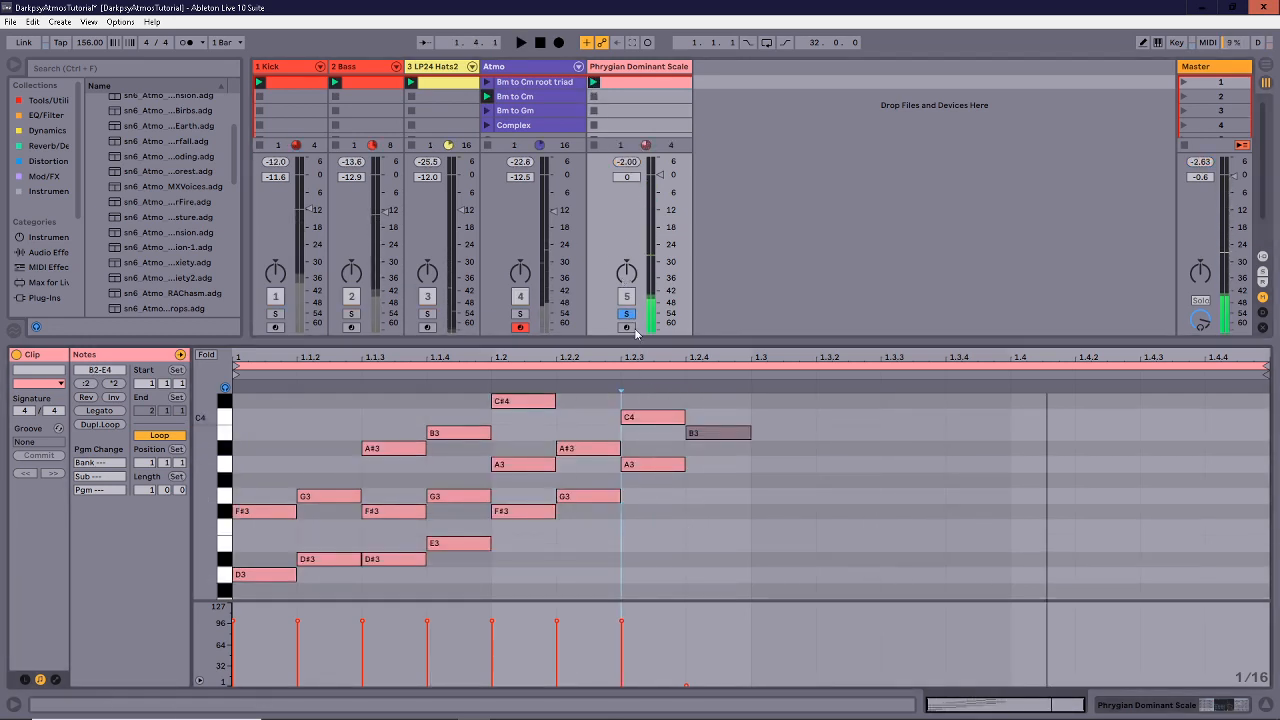
pyautogui.press('space')
pyautogui.scroll(-2, 505, 540)
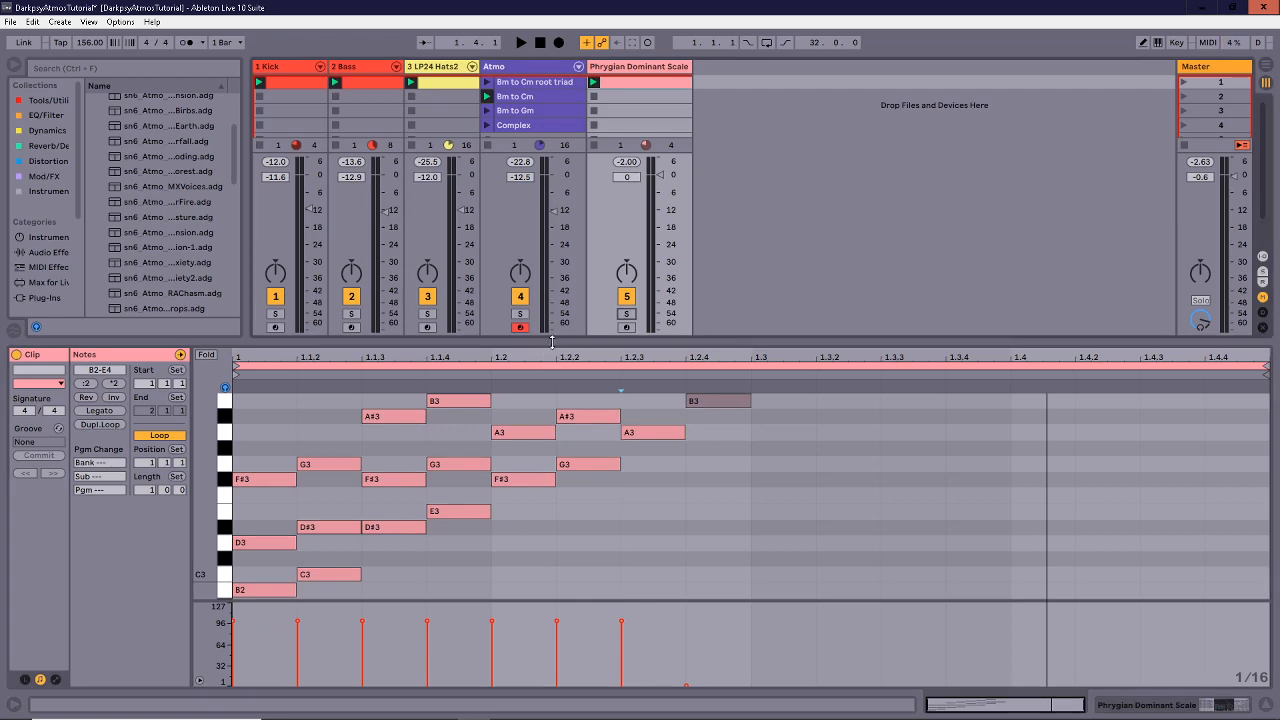
pyautogui.moveTo(551, 342); pyautogui.dragTo(551, 292)
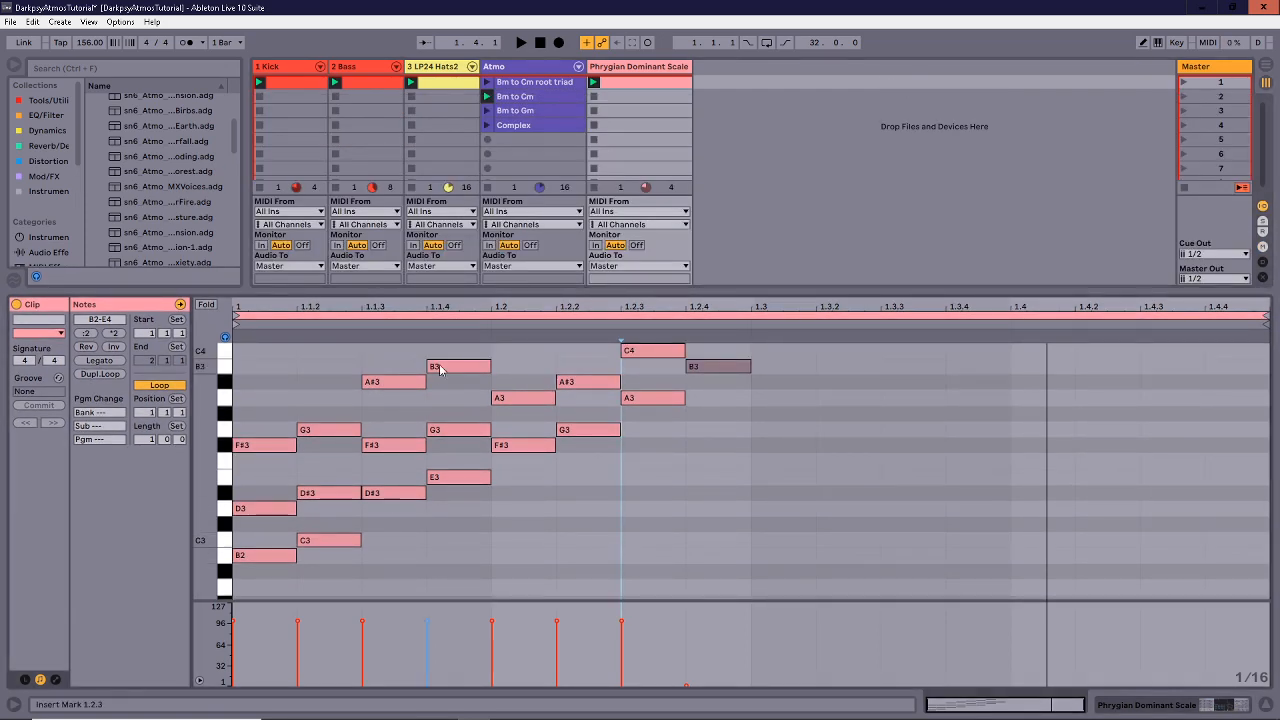
# Open the Bm to Cm root triad clip and rescale the note rows to fit its triads.
pyautogui.click(594, 84)
pyautogui.click(519, 99)
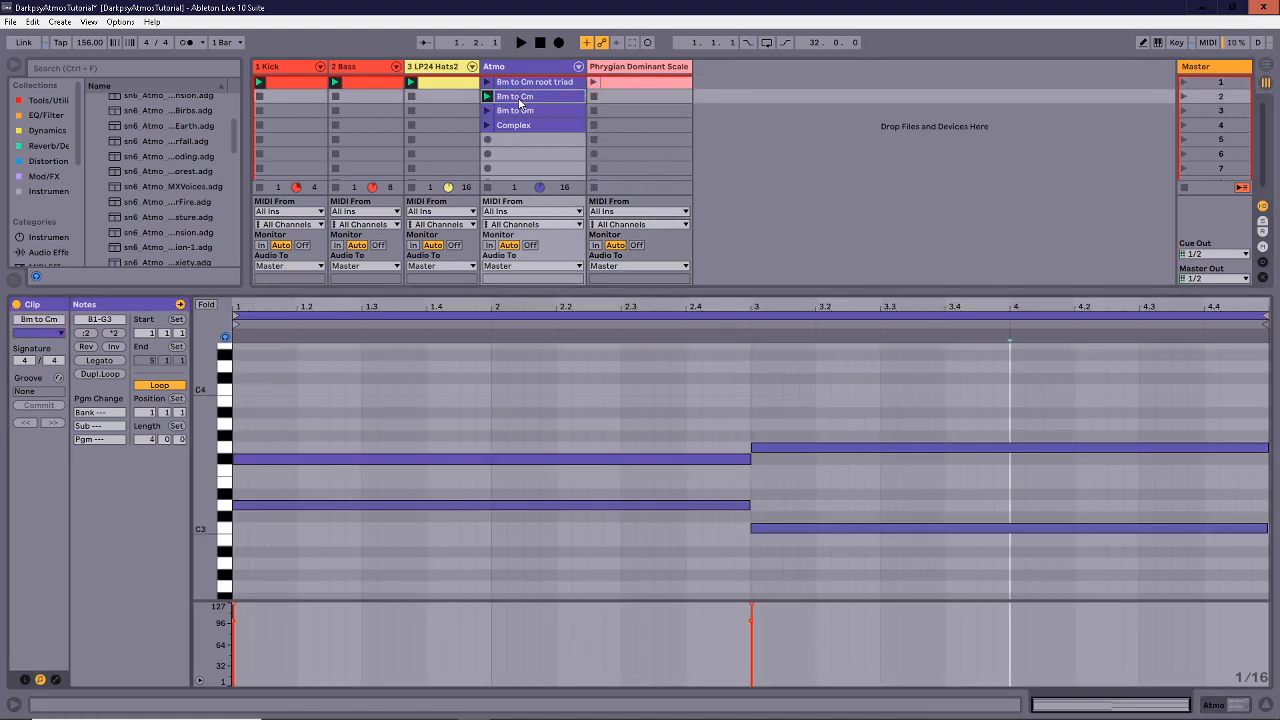
pyautogui.click(525, 84)
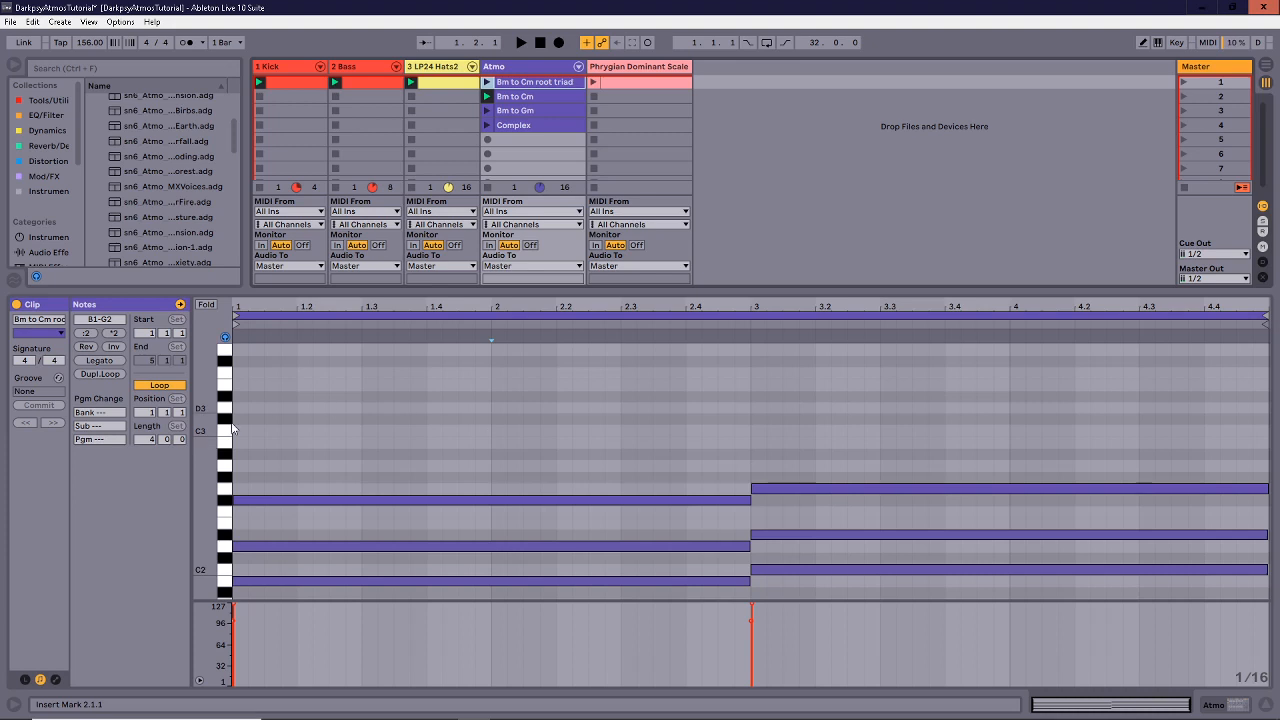
pyautogui.moveTo(203, 515)
pyautogui.mouseDown()
pyautogui.moveTo(184, 515)
pyautogui.moveTo(197, 515)
pyautogui.mouseUp()
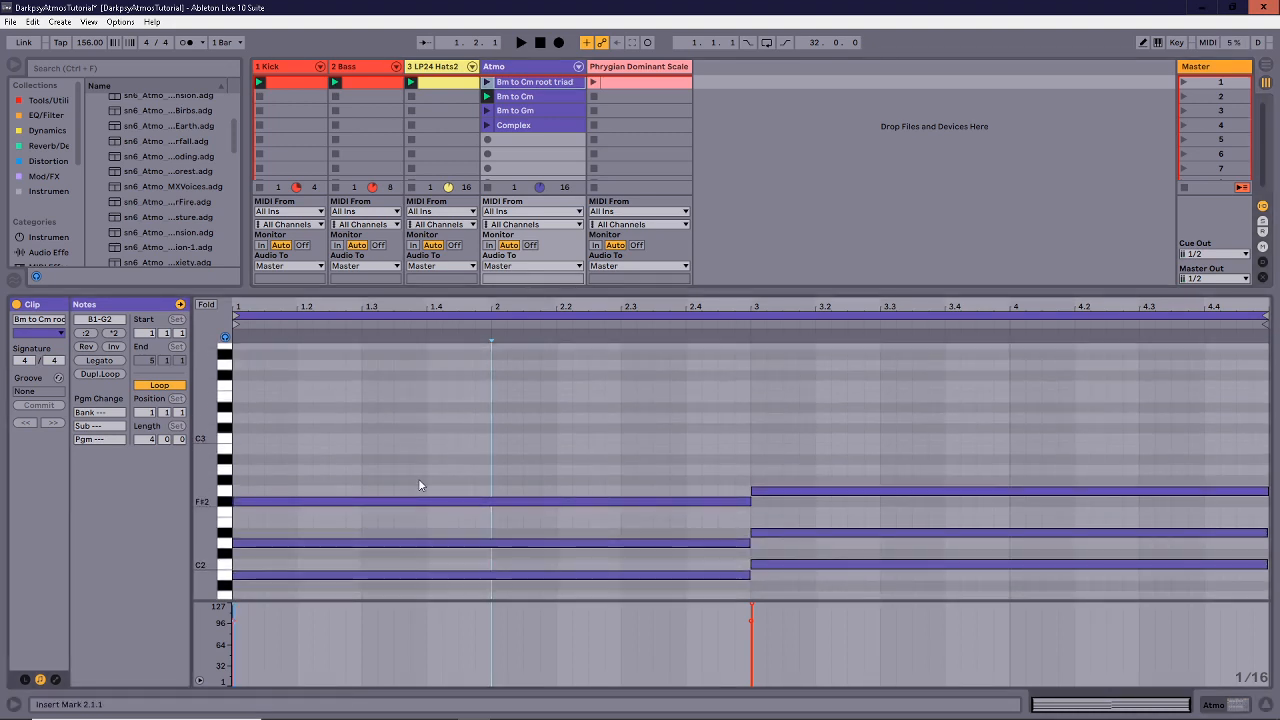
pyautogui.scroll(-1, 420, 480)
pyautogui.moveTo(441, 392); pyautogui.dragTo(443, 602)
pyautogui.moveTo(826, 405); pyautogui.dragTo(820, 632)
pyautogui.click(637, 446)
# Inspect the triad's two chords, checking the D2 and F#2 notes and the C2 at bar 3.
pyautogui.click(650, 86)
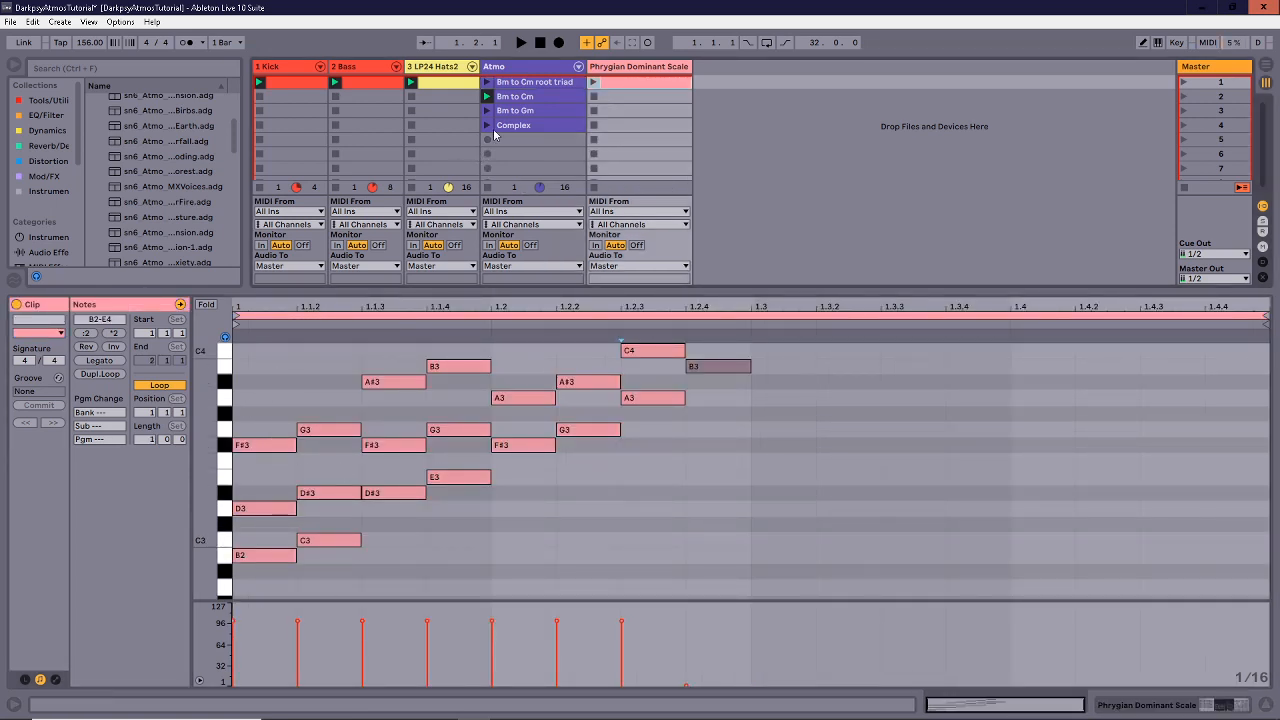
pyautogui.click(527, 84)
pyautogui.moveTo(500, 402); pyautogui.dragTo(493, 640)
pyautogui.moveTo(877, 401); pyautogui.dragTo(862, 657)
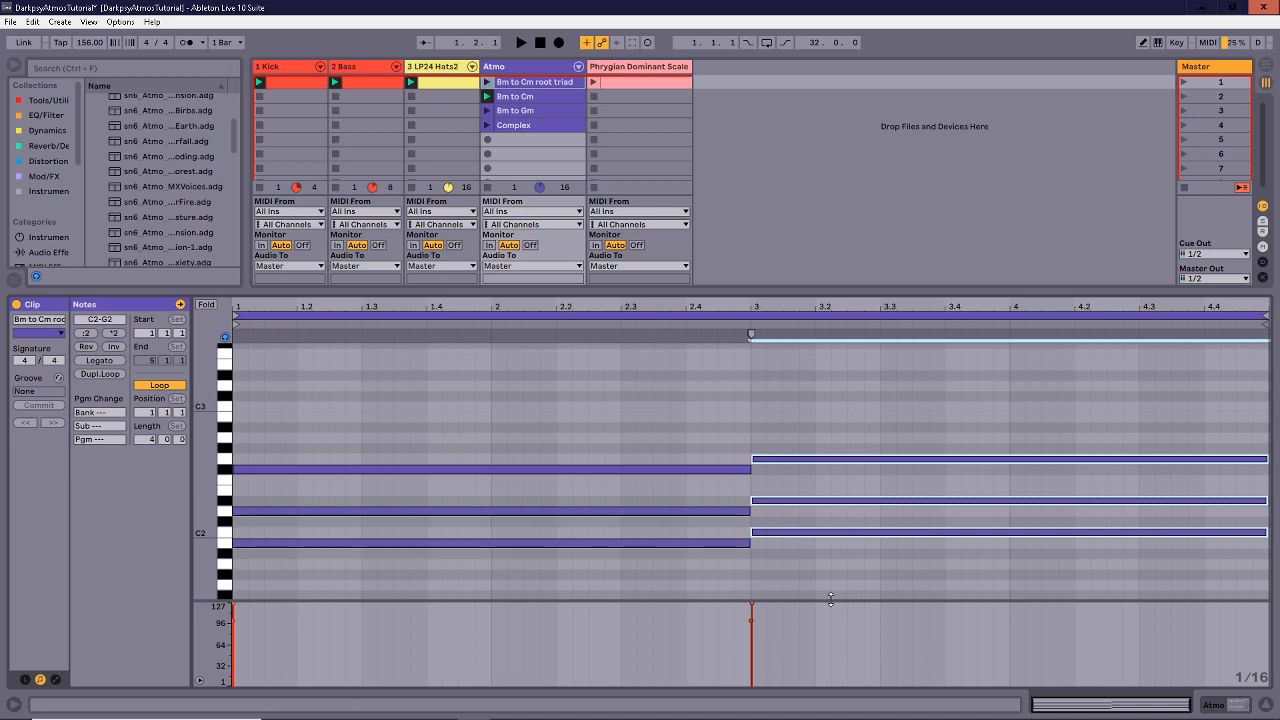
pyautogui.click(615, 539)
pyautogui.click(761, 532)
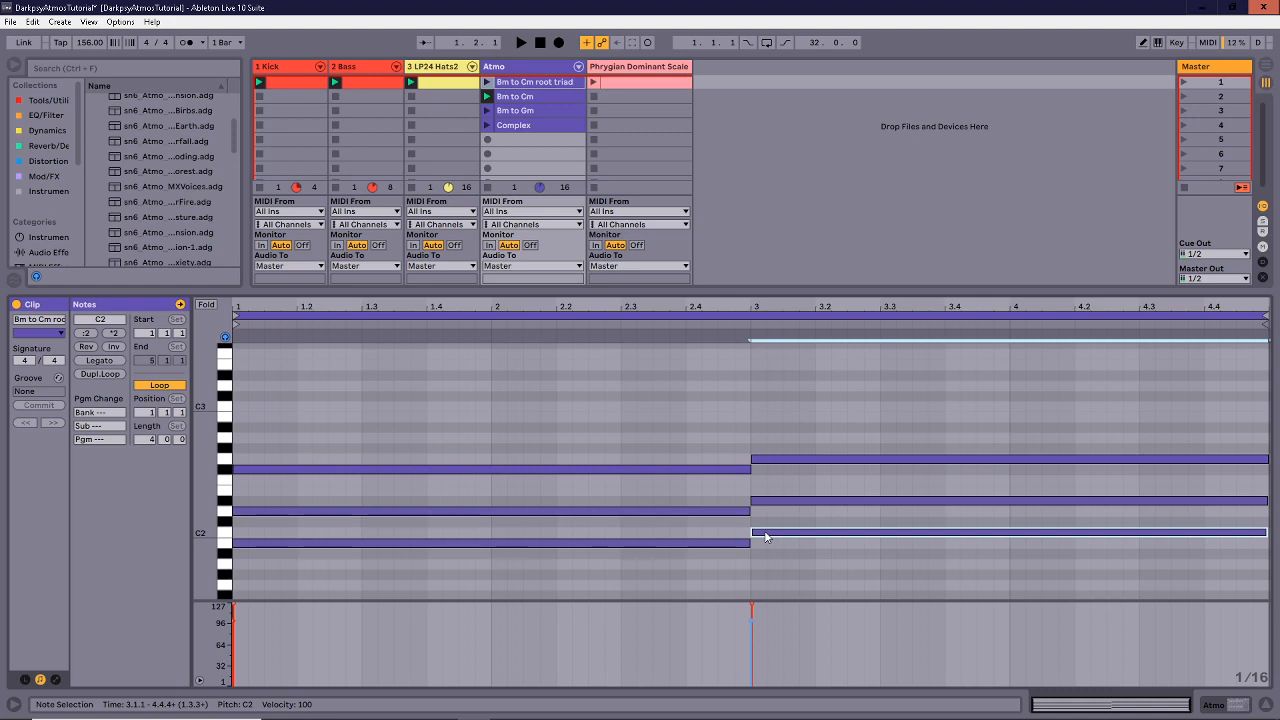
pyautogui.click(593, 511)
pyautogui.click(612, 470)
pyautogui.click(637, 508)
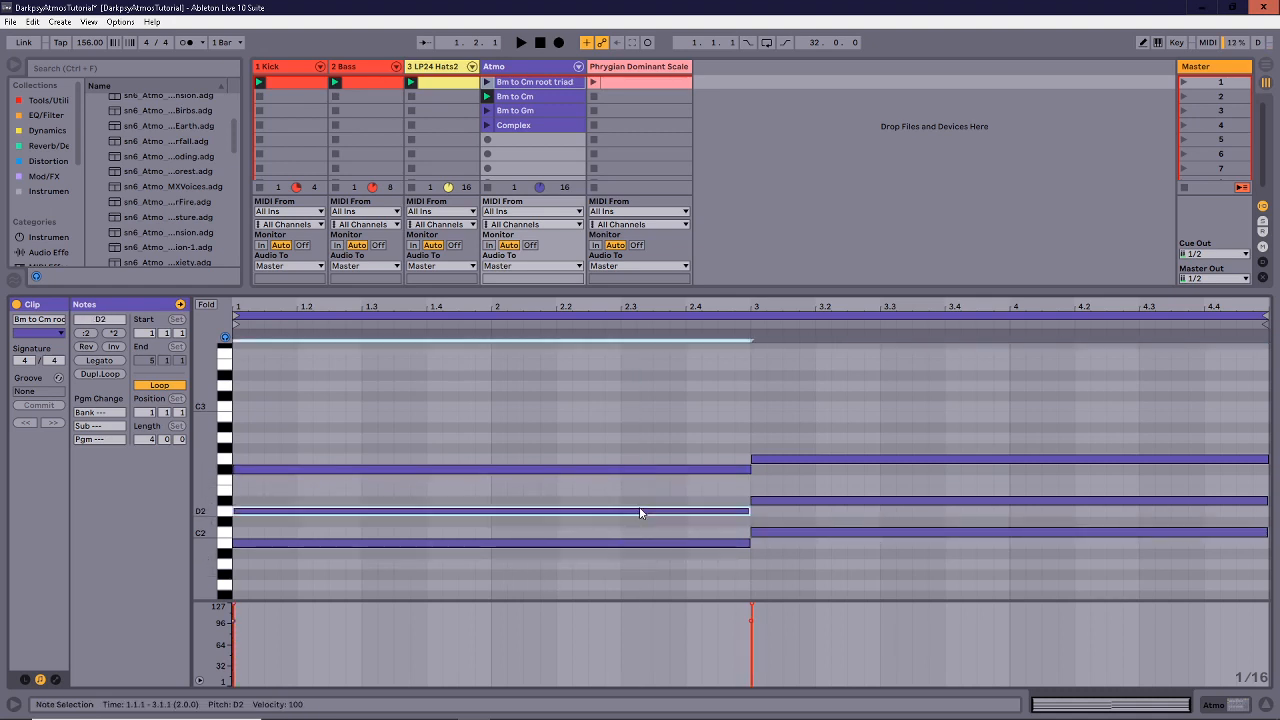
pyautogui.moveTo(611, 413); pyautogui.dragTo(724, 546)
pyautogui.moveTo(816, 424); pyautogui.dragTo(821, 564)
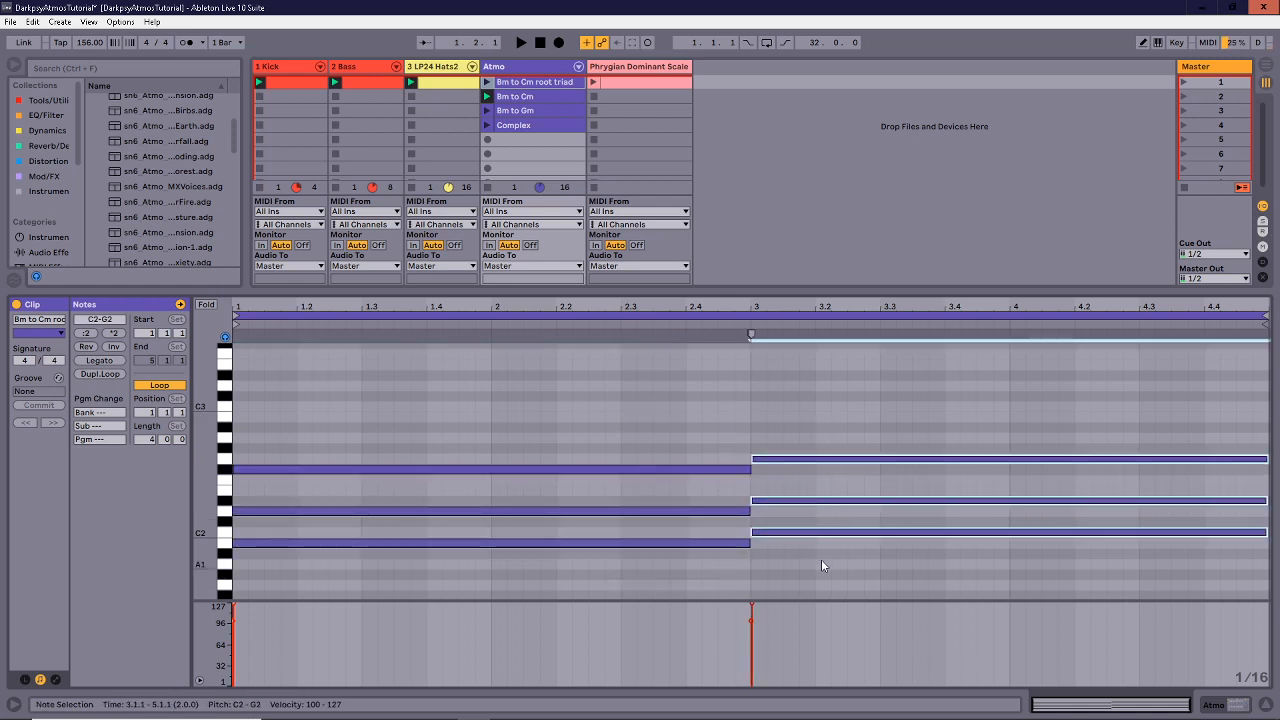
pyautogui.click(819, 560)
# Launch the Bm to Cm root triad clip and solo the Atmo track in the mixer.
pyautogui.click(487, 82)
pyautogui.moveTo(590, 291); pyautogui.dragTo(596, 253)
pyautogui.click(520, 397)
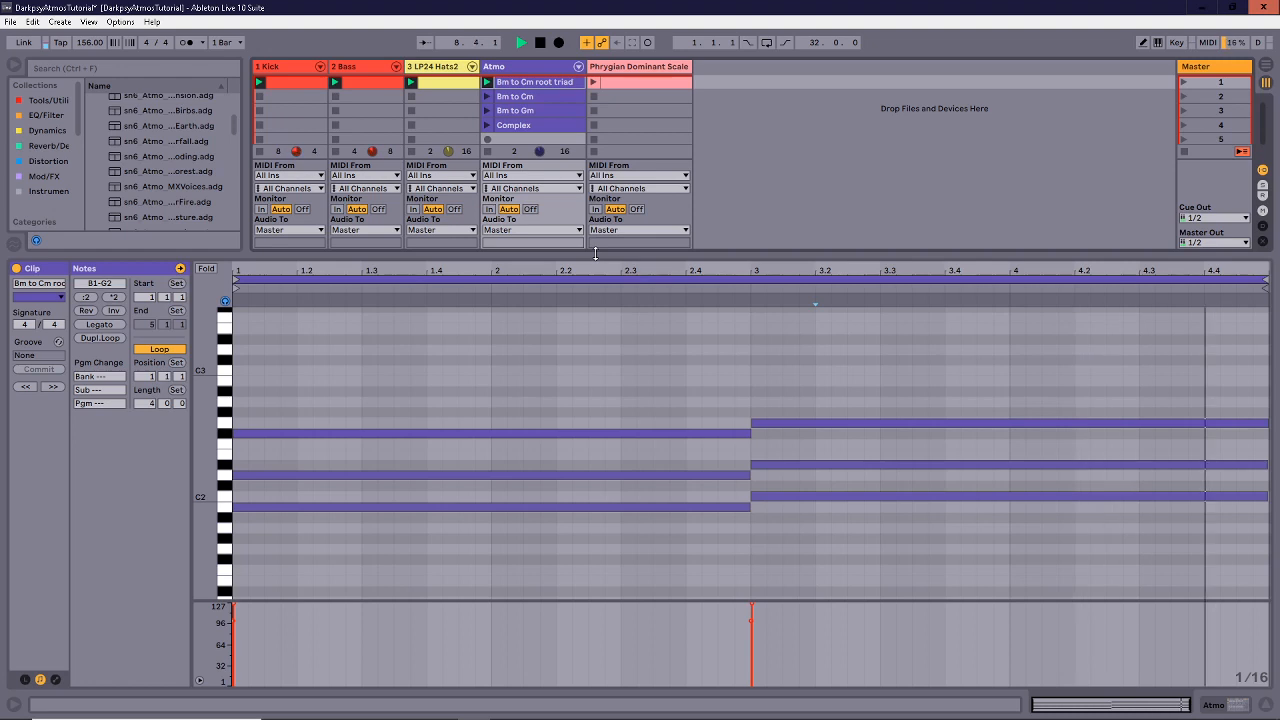
# Try raising the bar-3 chord by three semitones, listen, then lower it back.
pyautogui.moveTo(848, 352); pyautogui.dragTo(857, 504)
pyautogui.press('Up')
pyautogui.press('Up')
pyautogui.press('Up')
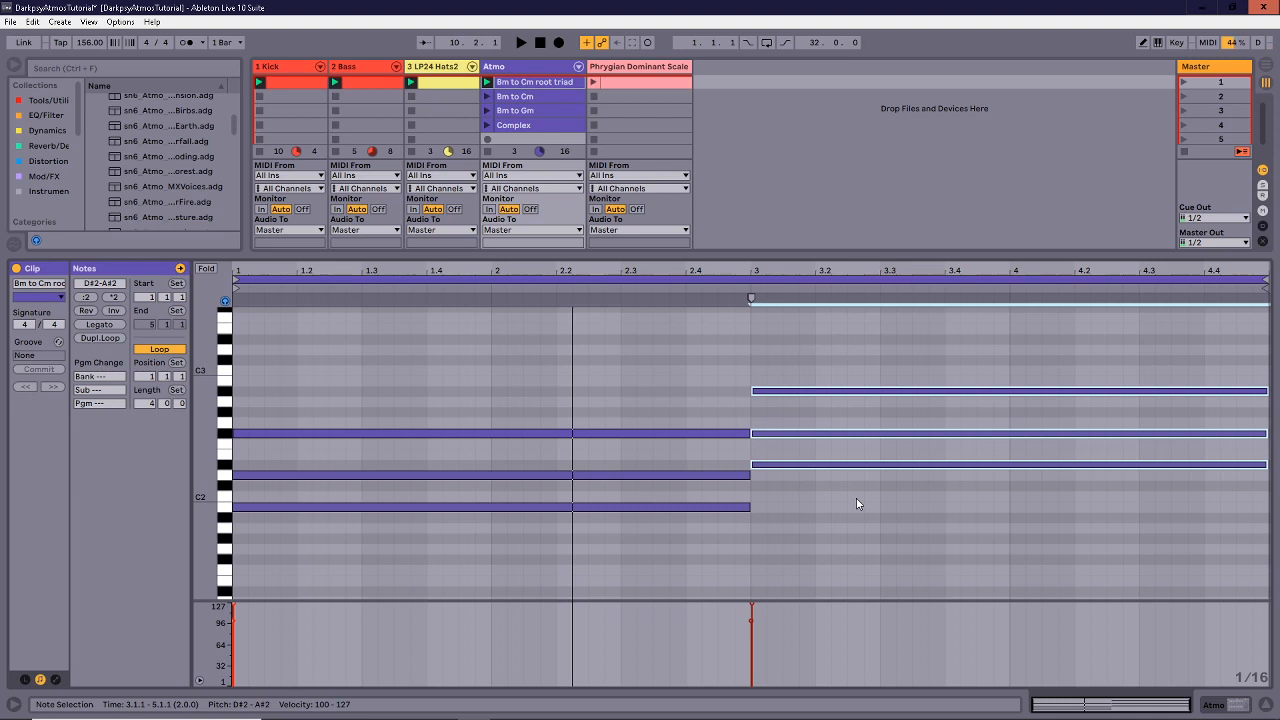
pyautogui.press('space')
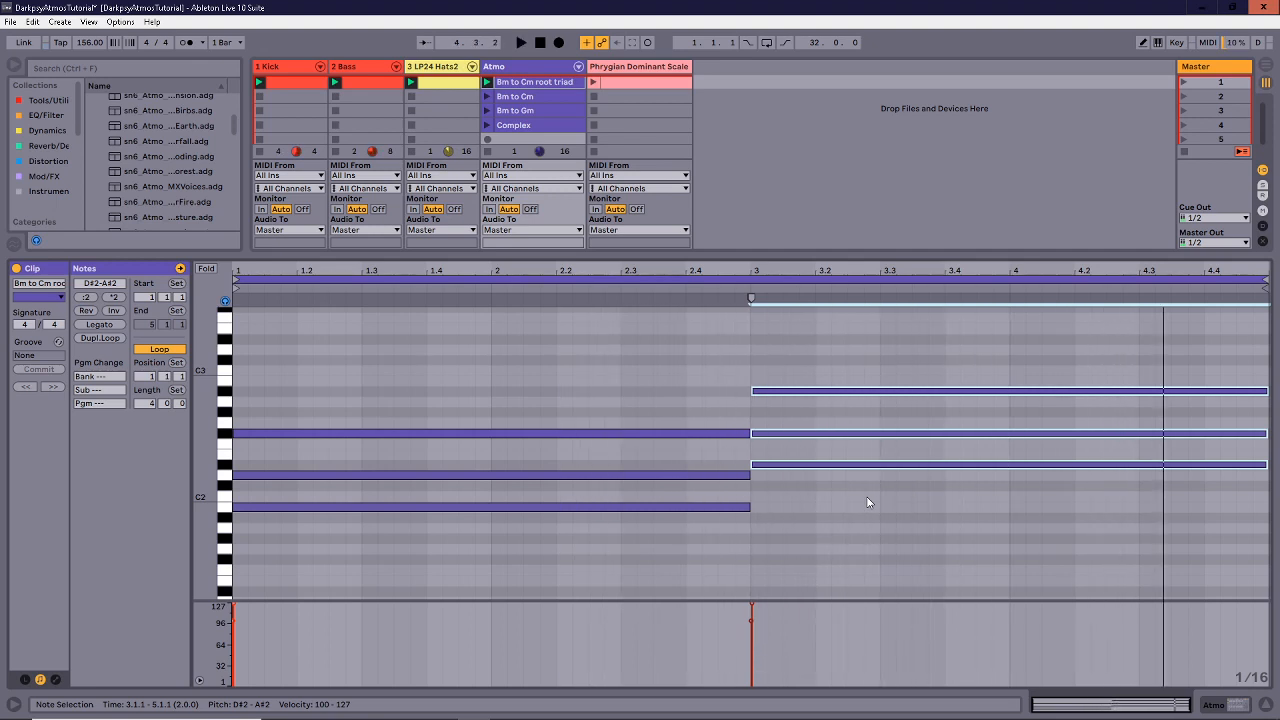
pyautogui.moveTo(902, 352); pyautogui.dragTo(900, 509)
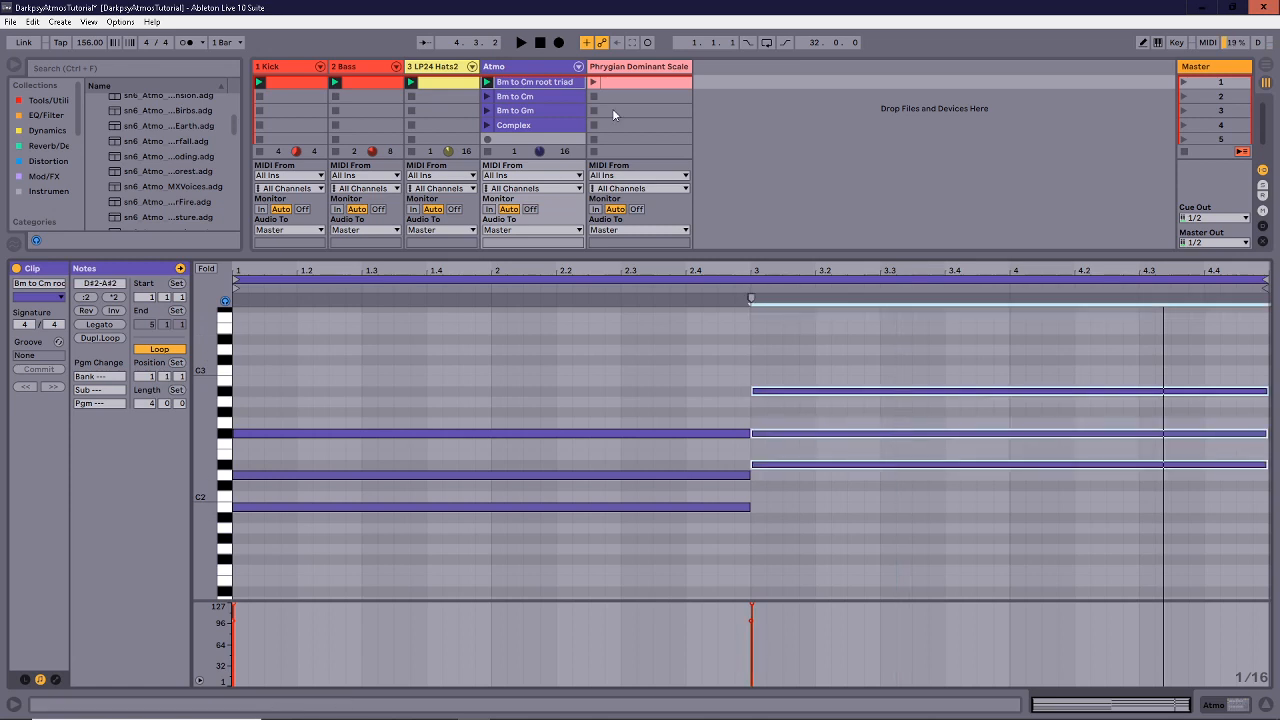
pyautogui.click(615, 87)
pyautogui.click(392, 457)
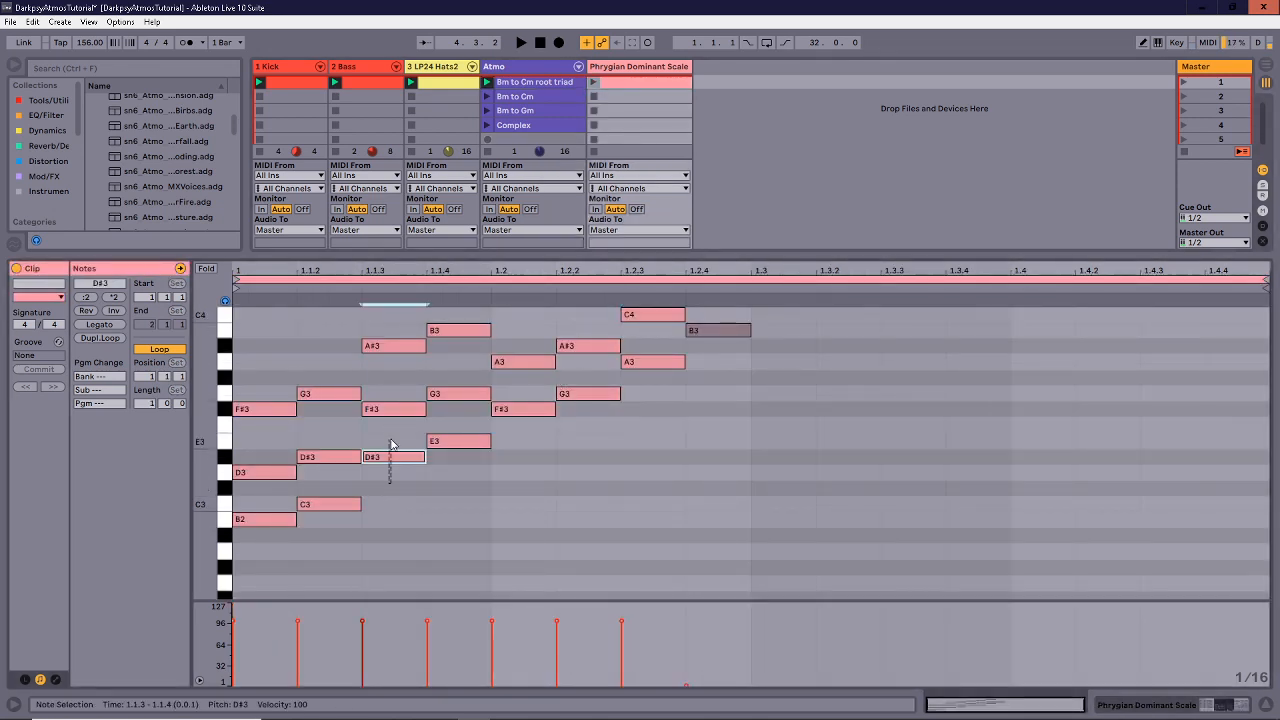
pyautogui.click(577, 84)
pyautogui.click(809, 465)
pyautogui.moveTo(817, 534); pyautogui.dragTo(829, 331)
pyautogui.moveTo(827, 332); pyautogui.dragTo(820, 506)
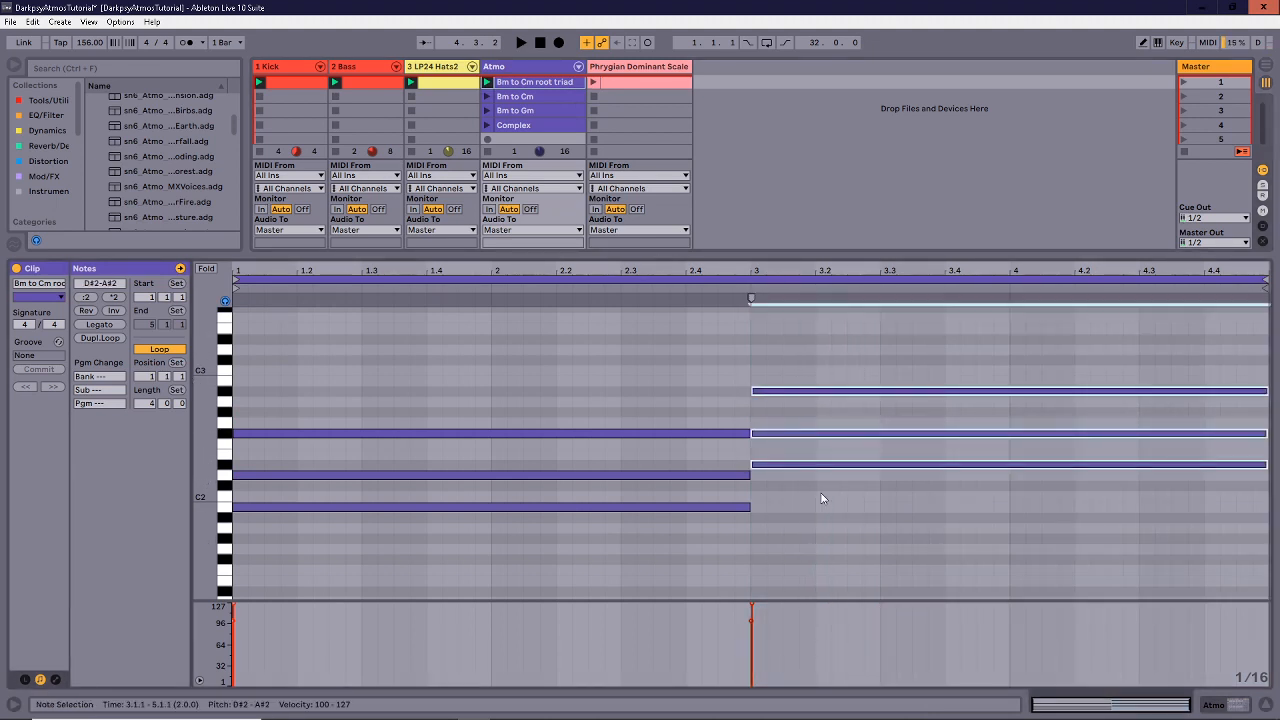
pyautogui.press('Down')
pyautogui.press('Down')
pyautogui.press('Down')
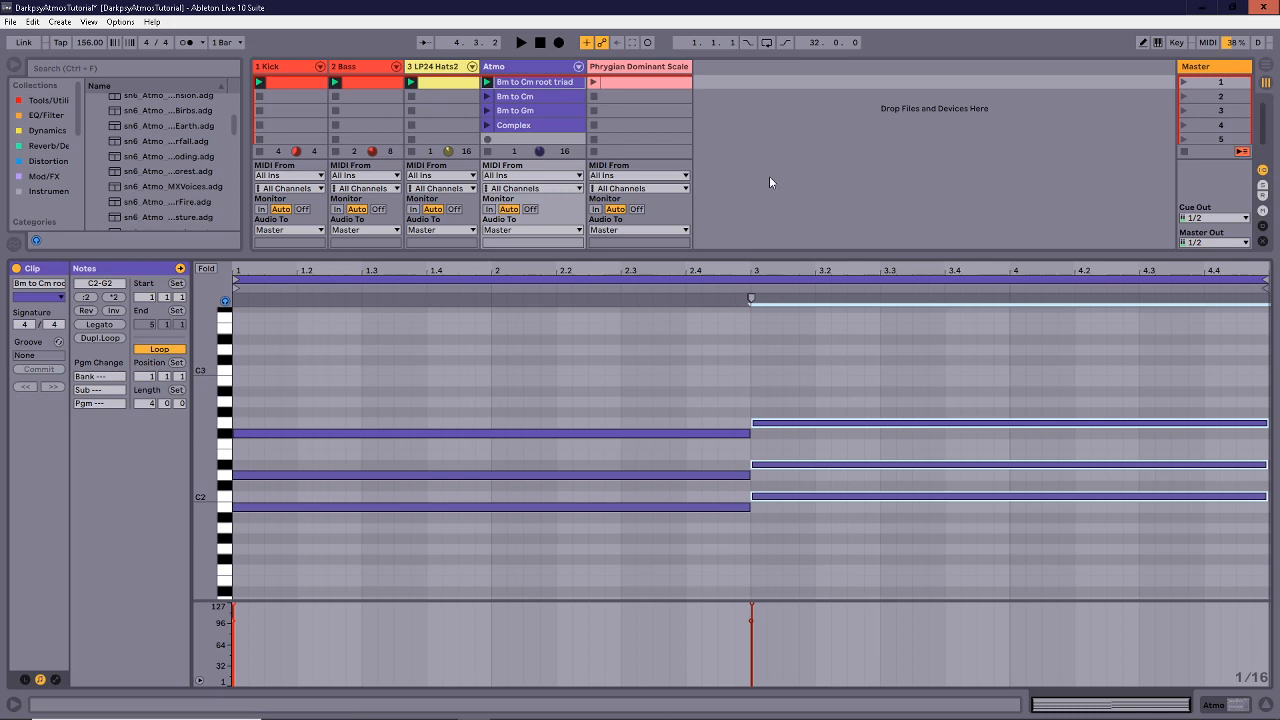
# Drop two first-half notes and the bar-3 G3 and C3 notes down an octave.
pyautogui.click(548, 97)
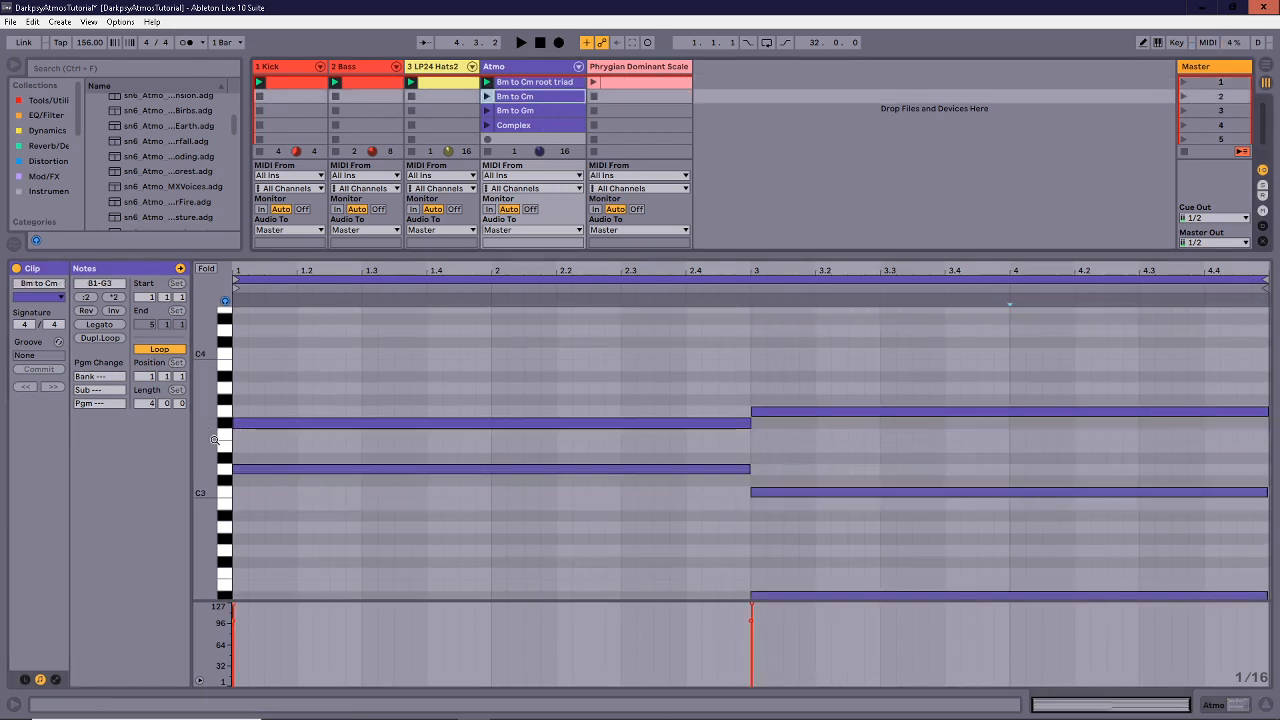
pyautogui.scroll(-3, 371, 492)
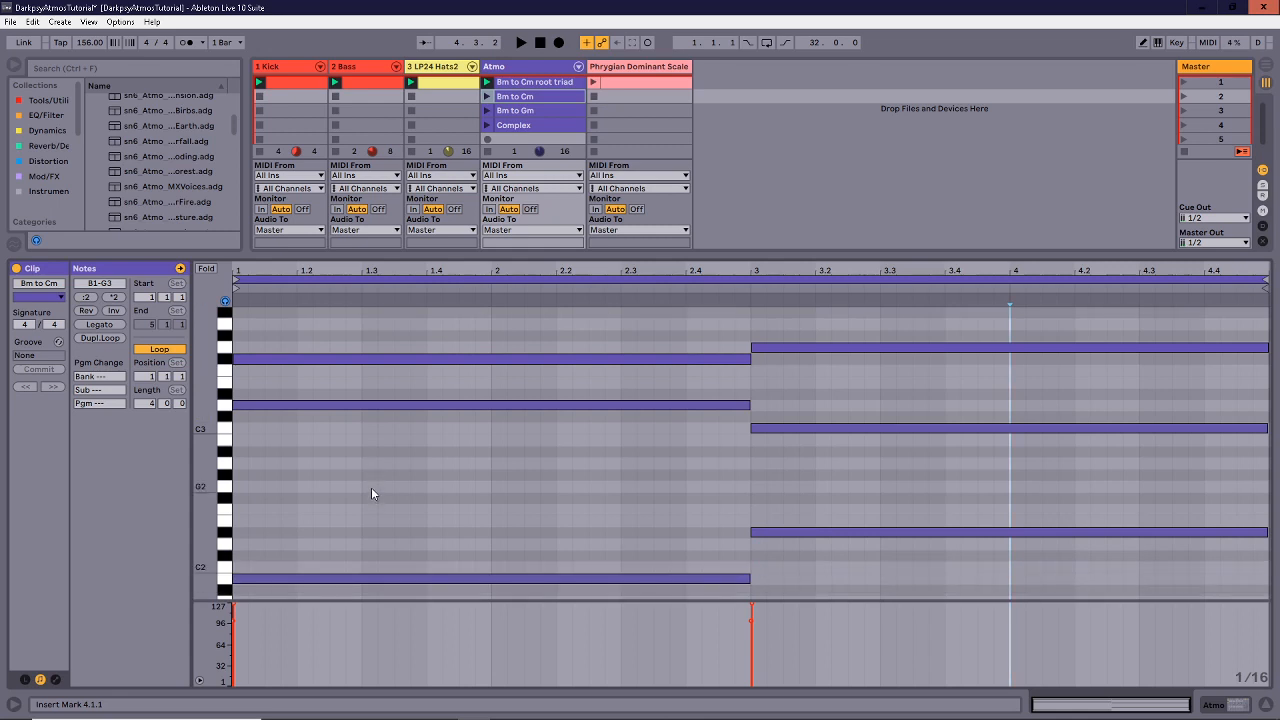
pyautogui.moveTo(878, 576); pyautogui.dragTo(929, 267)
pyautogui.click(745, 495)
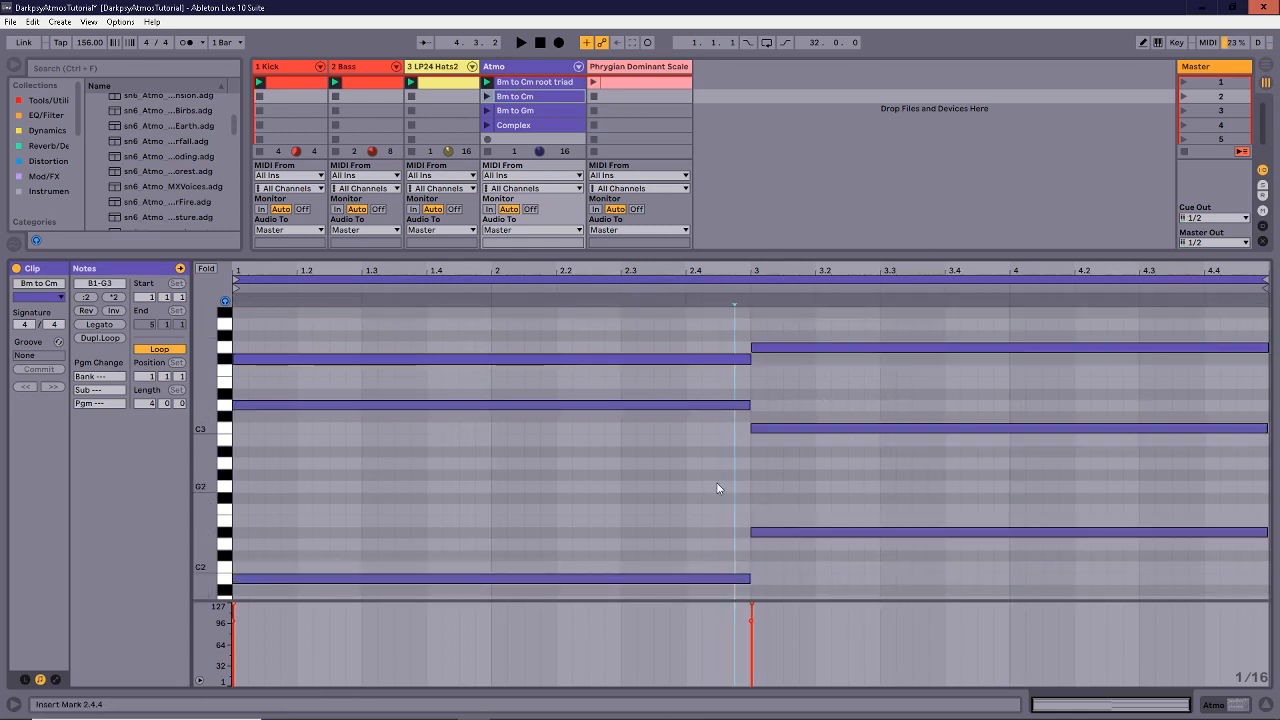
pyautogui.moveTo(683, 538); pyautogui.dragTo(680, 343)
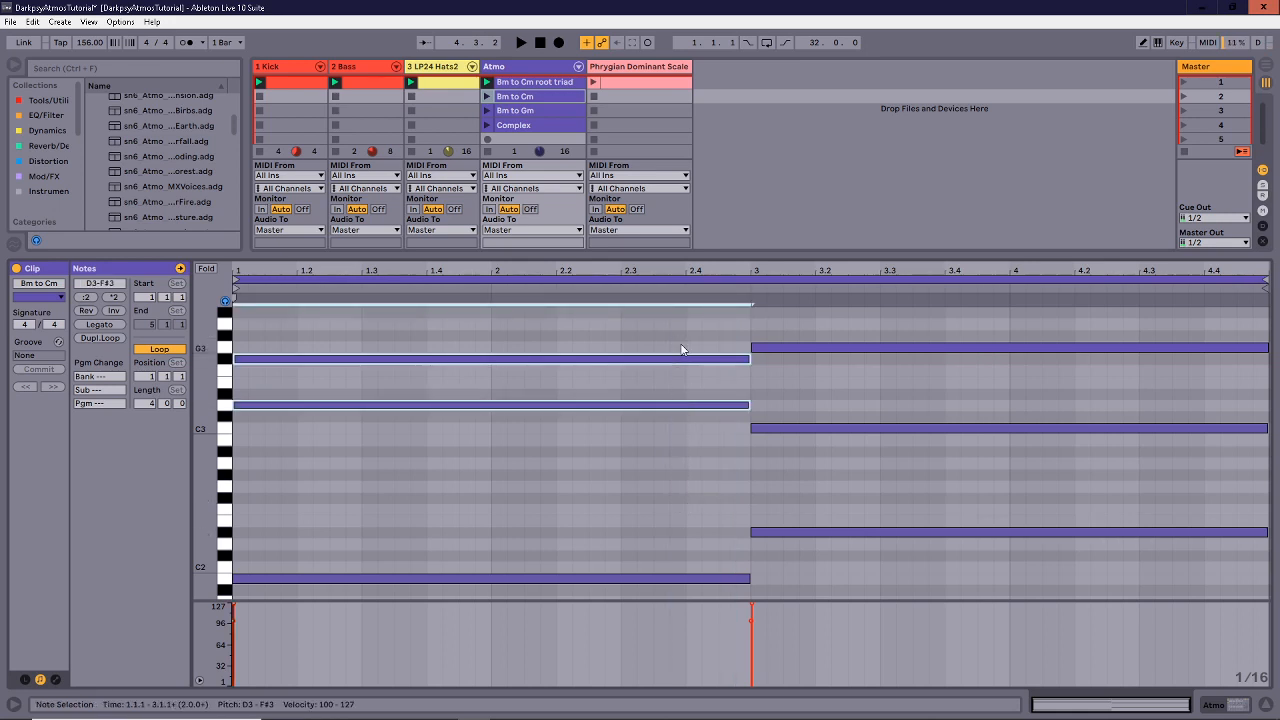
pyautogui.hotkey('shift', 'Down')
pyautogui.moveTo(810, 479); pyautogui.dragTo(824, 340)
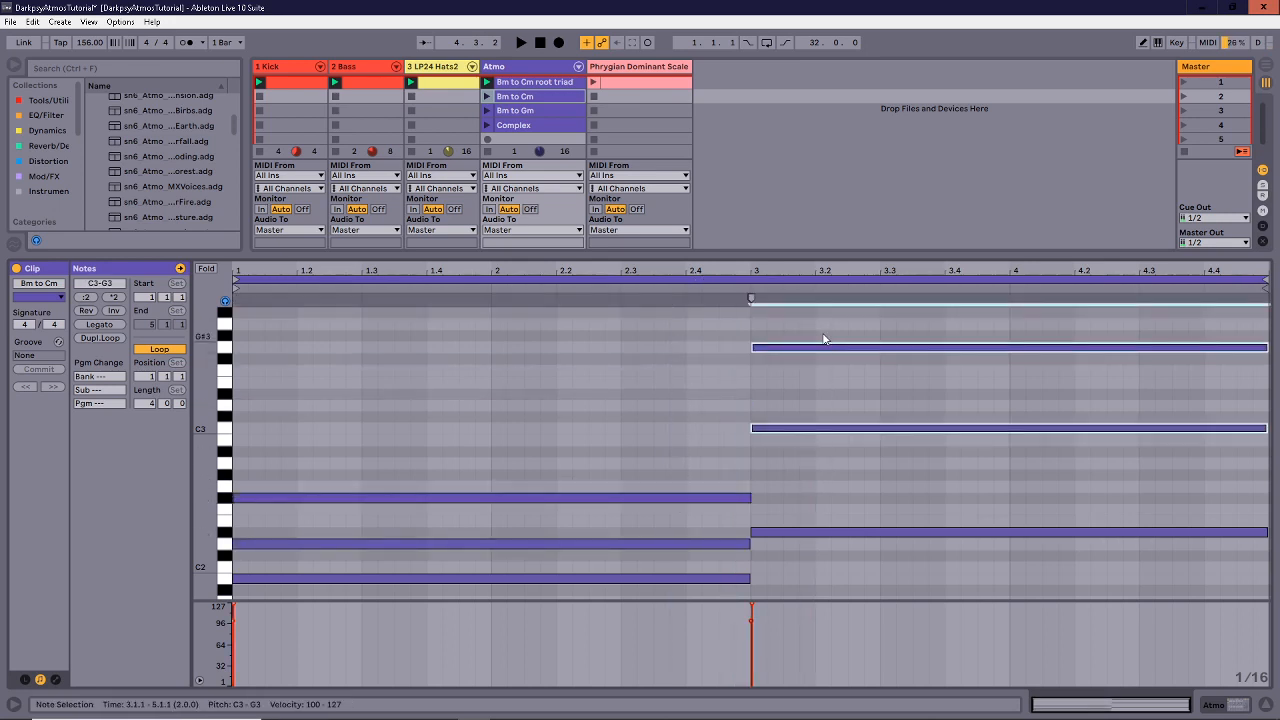
pyautogui.hotkey('shift', 'Down')
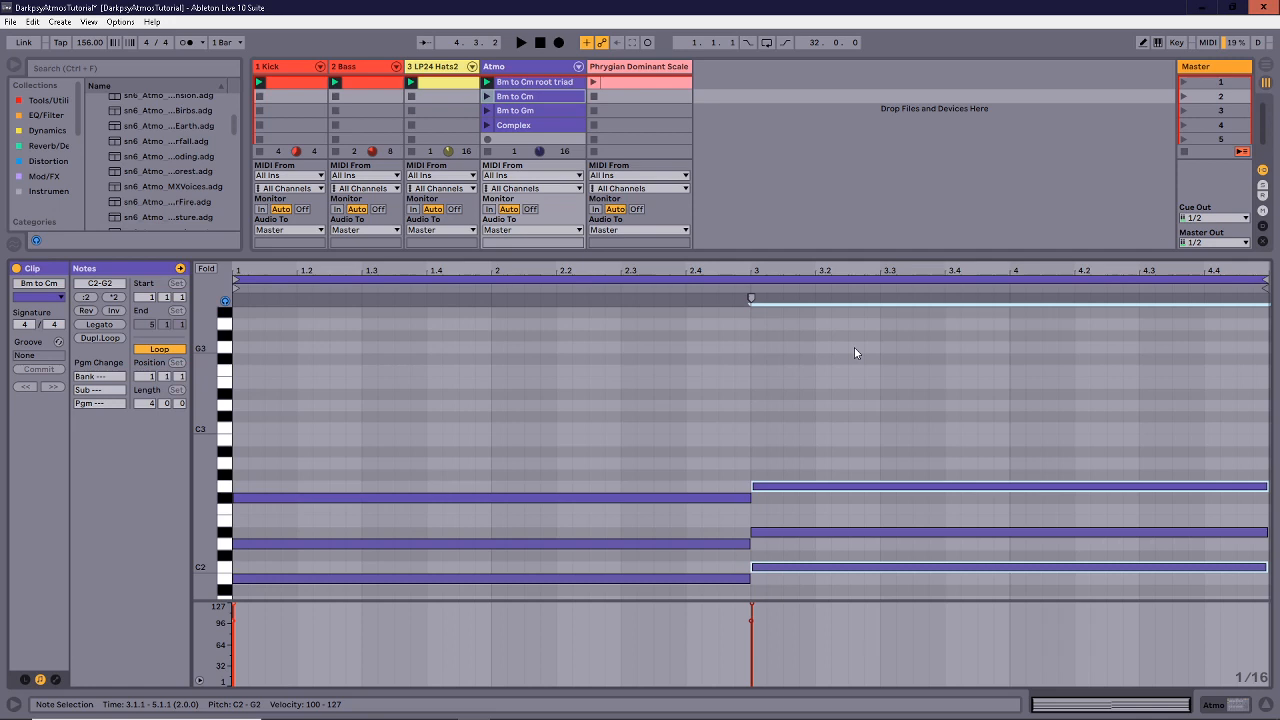
# Try the F#2 note an octave up and down before settling its pitch.
pyautogui.click(694, 357)
pyautogui.moveTo(613, 438); pyautogui.dragTo(698, 507)
pyautogui.hotkey('shift', 'Up')
pyautogui.hotkey('shift', 'Down')
pyautogui.hotkey('shift', 'Up')
pyautogui.hotkey('shift', 'Down')
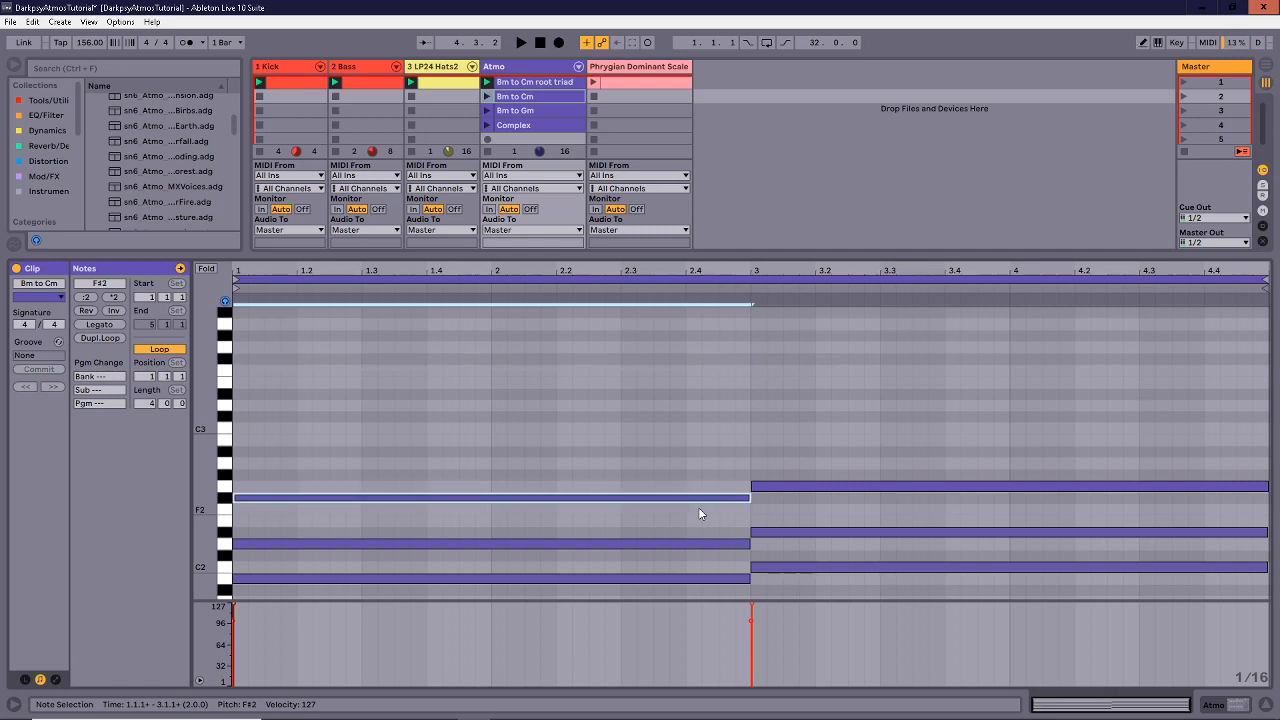
pyautogui.hotkey('shift', 'Up')
pyautogui.hotkey('shift', 'Up')
pyautogui.hotkey('shift', 'Down')
pyautogui.hotkey('shift', 'Down')
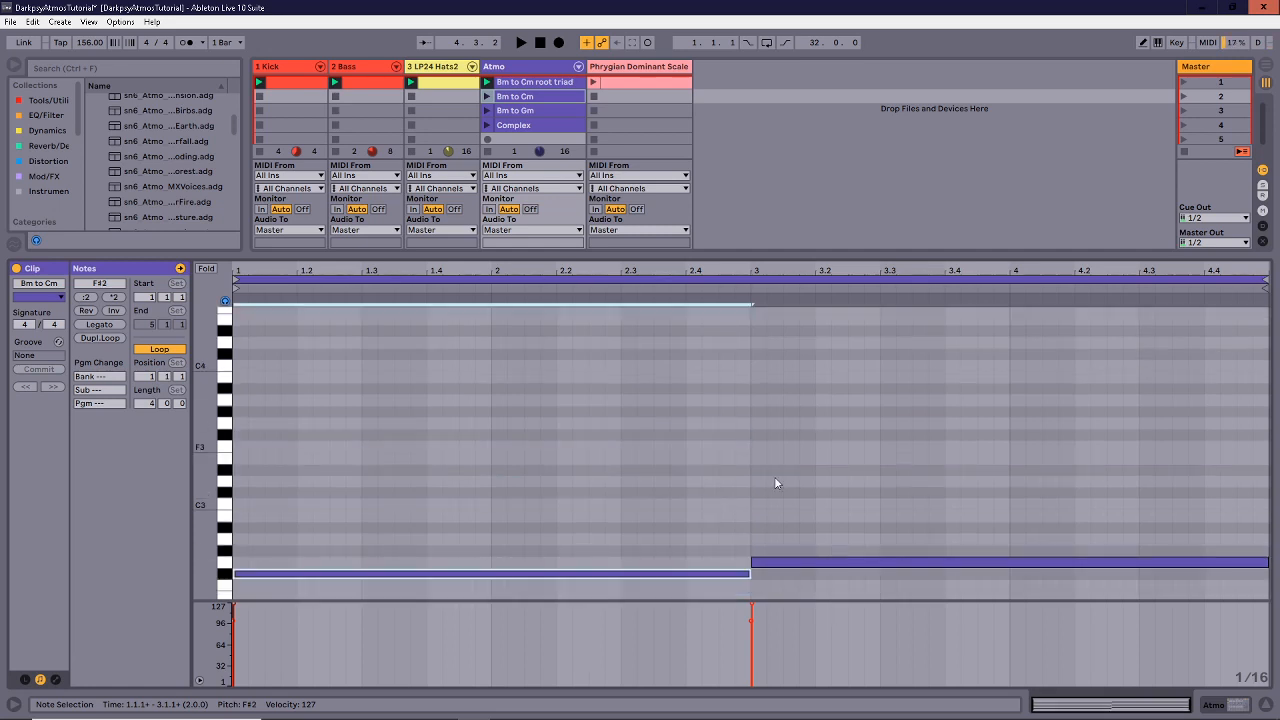
pyautogui.click(644, 412)
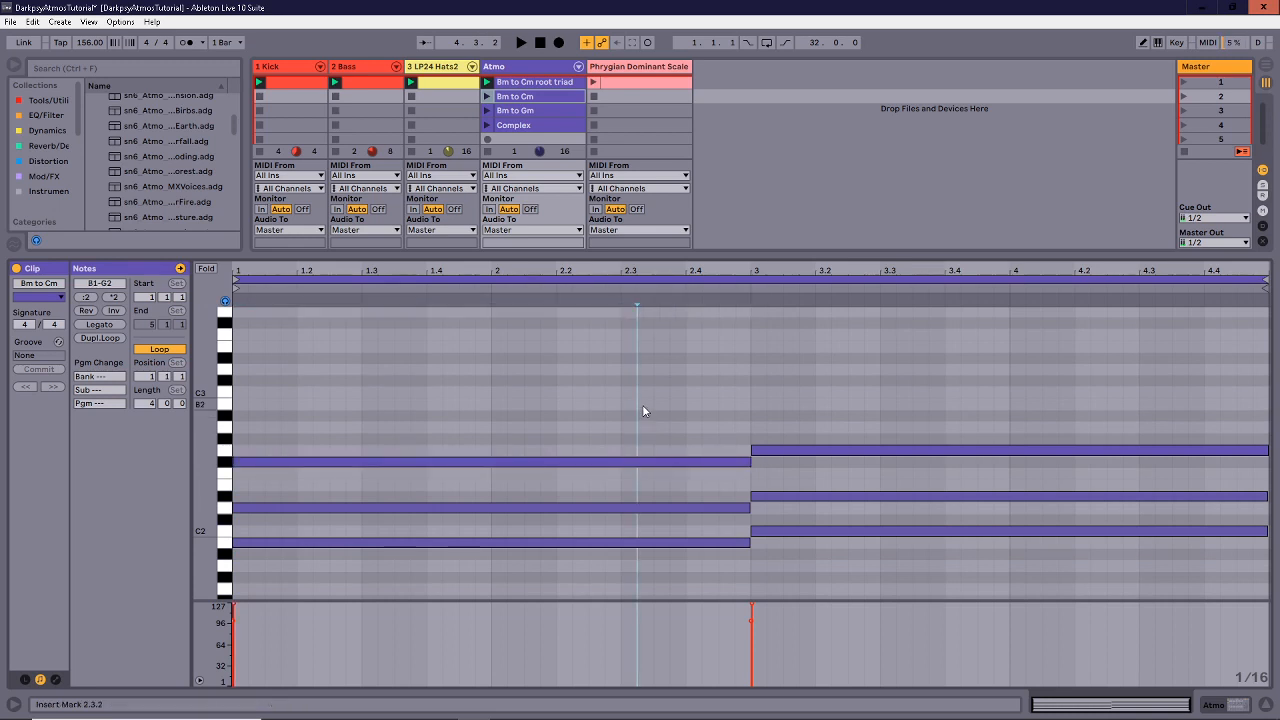
# Raise D2 and F#2 an octave, and lift C2 and G2 to C3 and G3.
pyautogui.moveTo(644, 405); pyautogui.dragTo(654, 507)
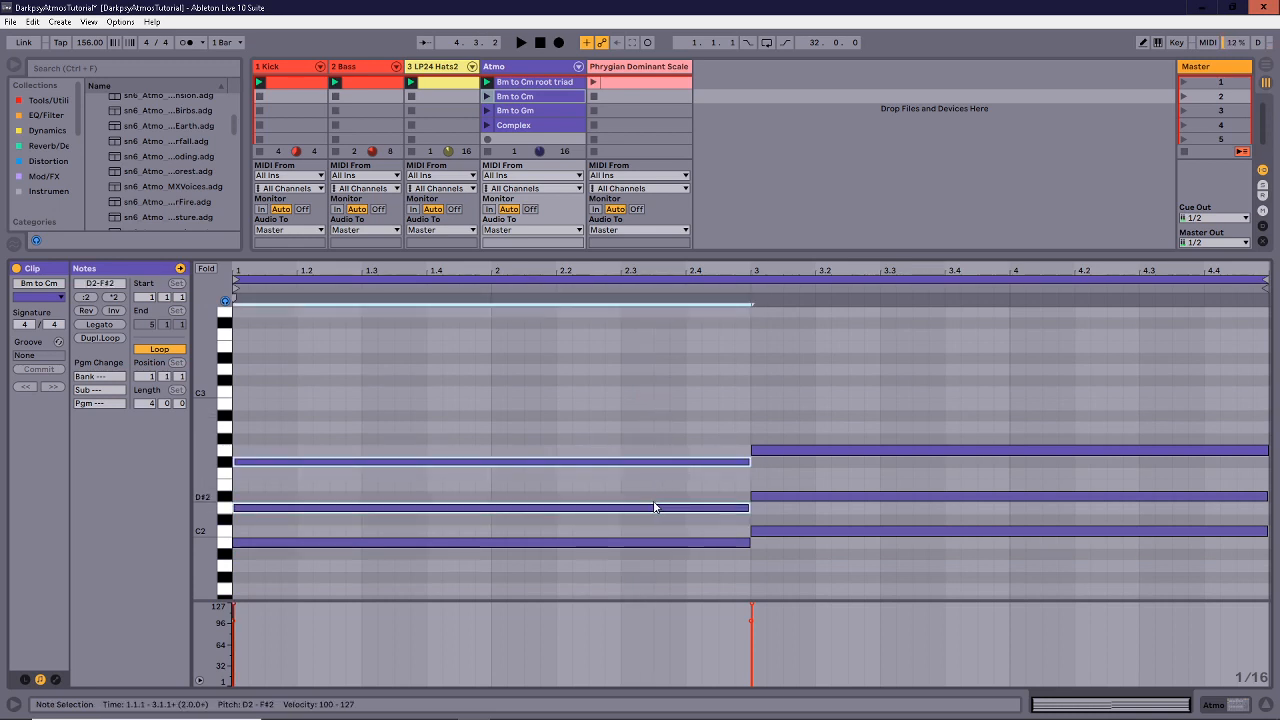
pyautogui.hotkey('shift', 'Up')
pyautogui.click(815, 531)
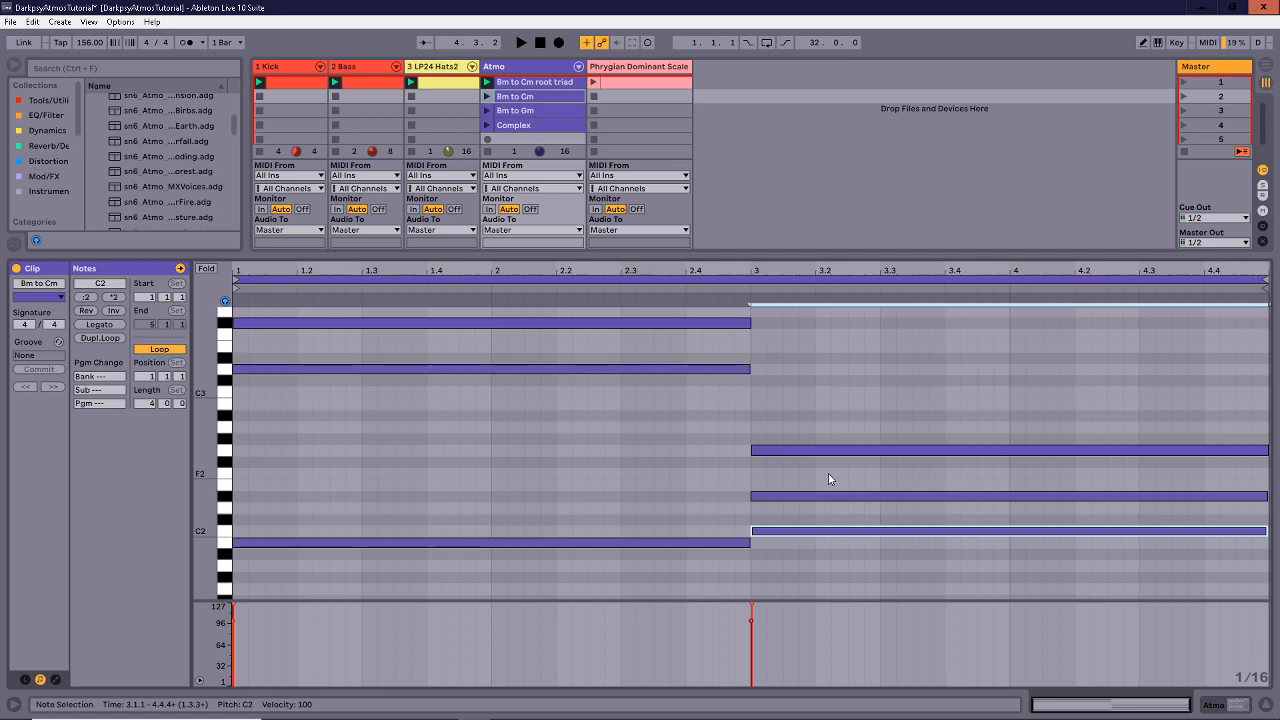
pyautogui.keyDown('shift'); pyautogui.click(839, 450); pyautogui.keyUp('shift')
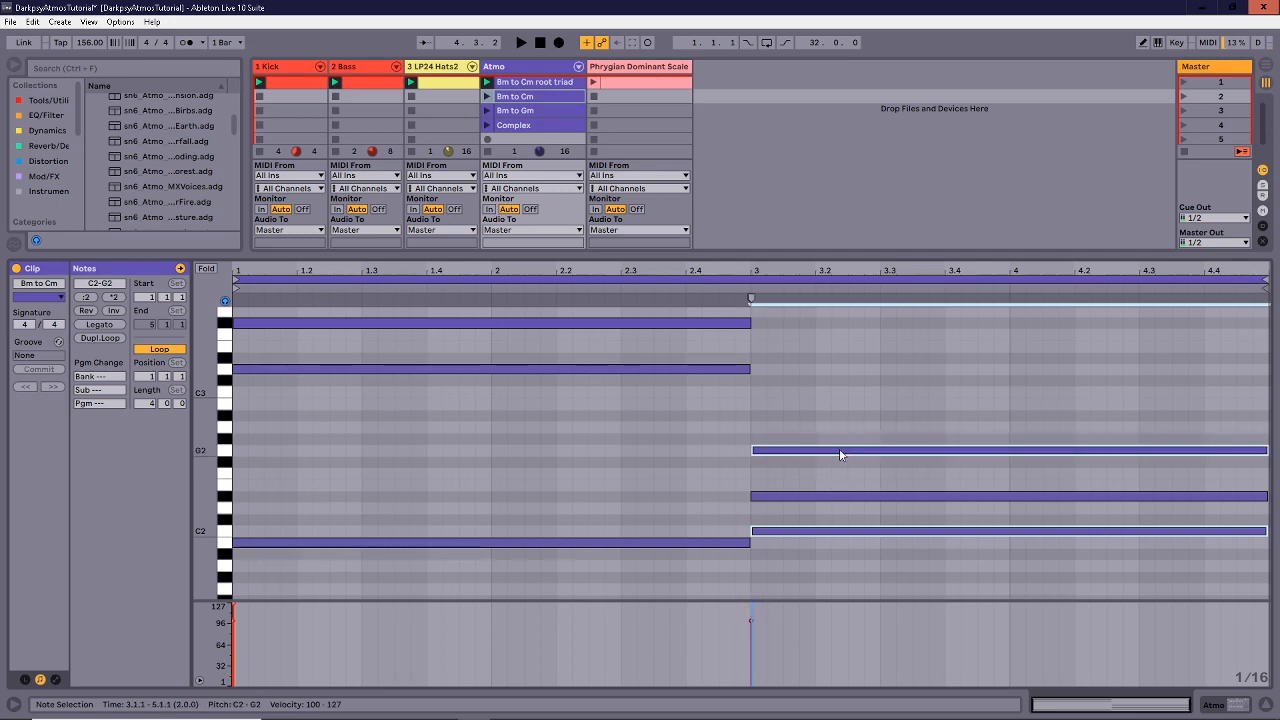
pyautogui.hotkey('shift', 'Up')
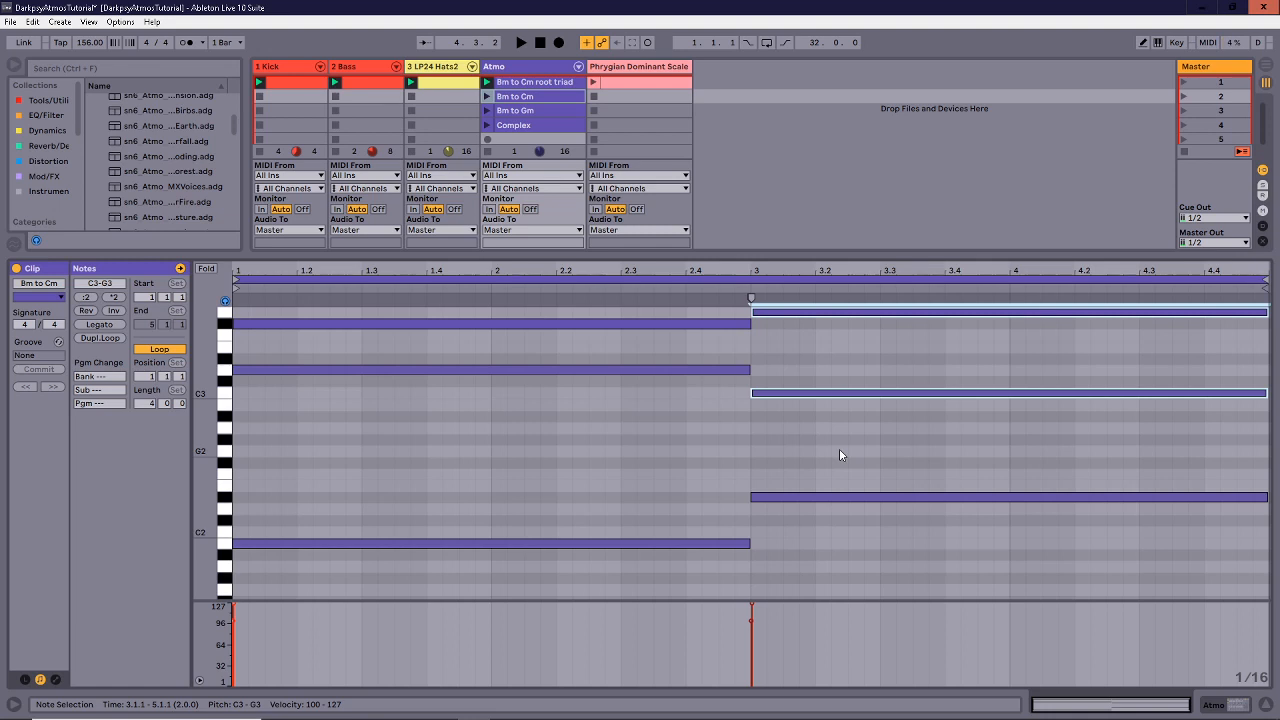
pyautogui.click(783, 457)
# Compare against the root triad clip and inspect the new C3, G3, C2 and D#2 notes.
pyautogui.click(547, 81)
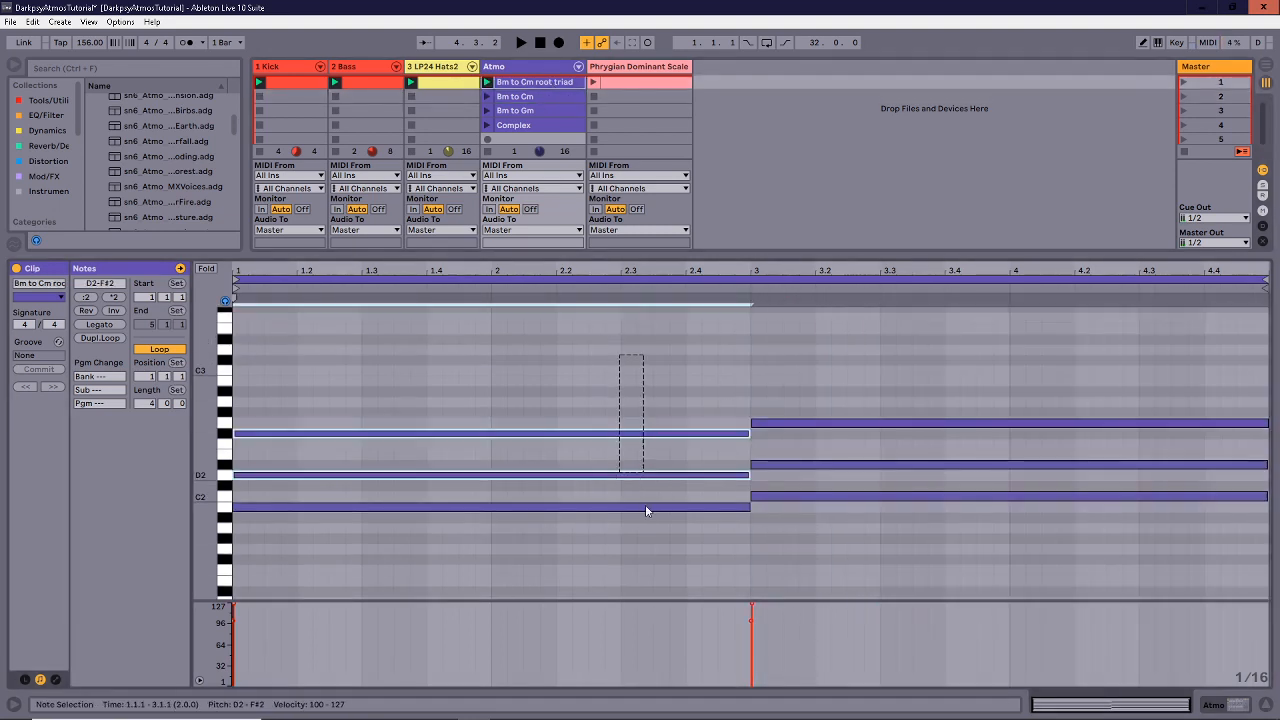
pyautogui.moveTo(835, 528); pyautogui.dragTo(838, 399)
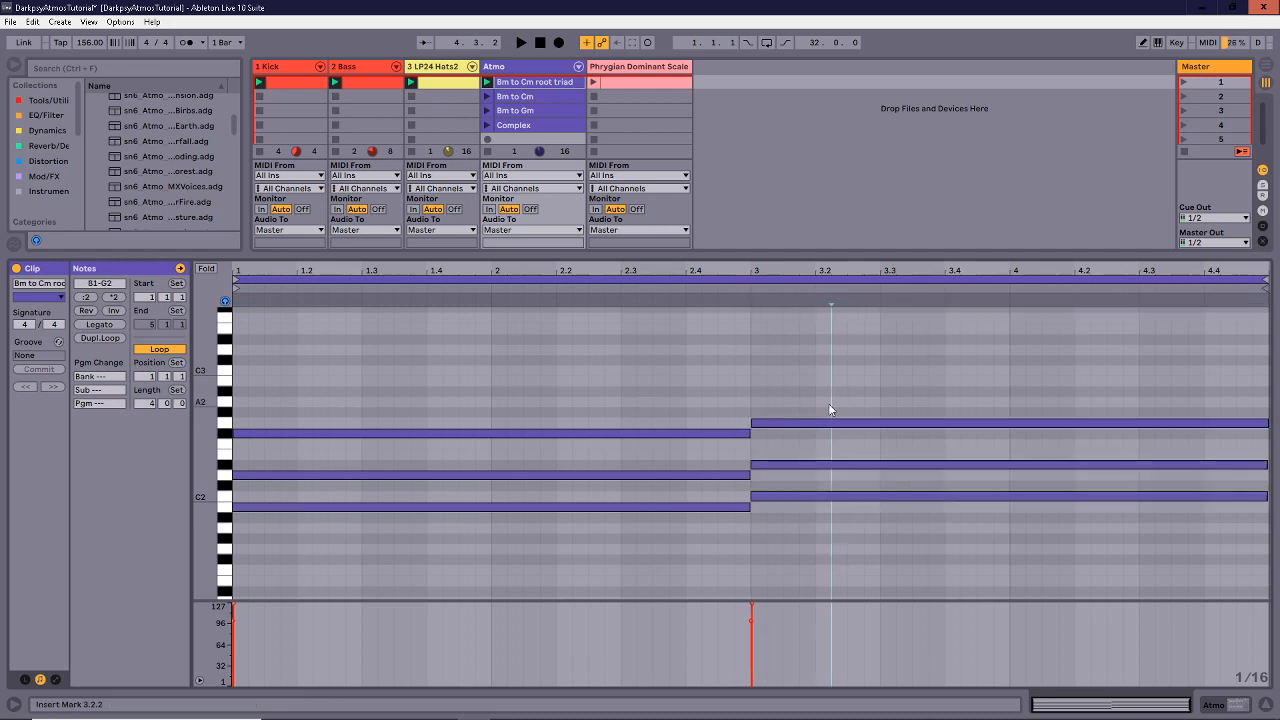
pyautogui.click(562, 96)
pyautogui.scroll(-2, 660, 445)
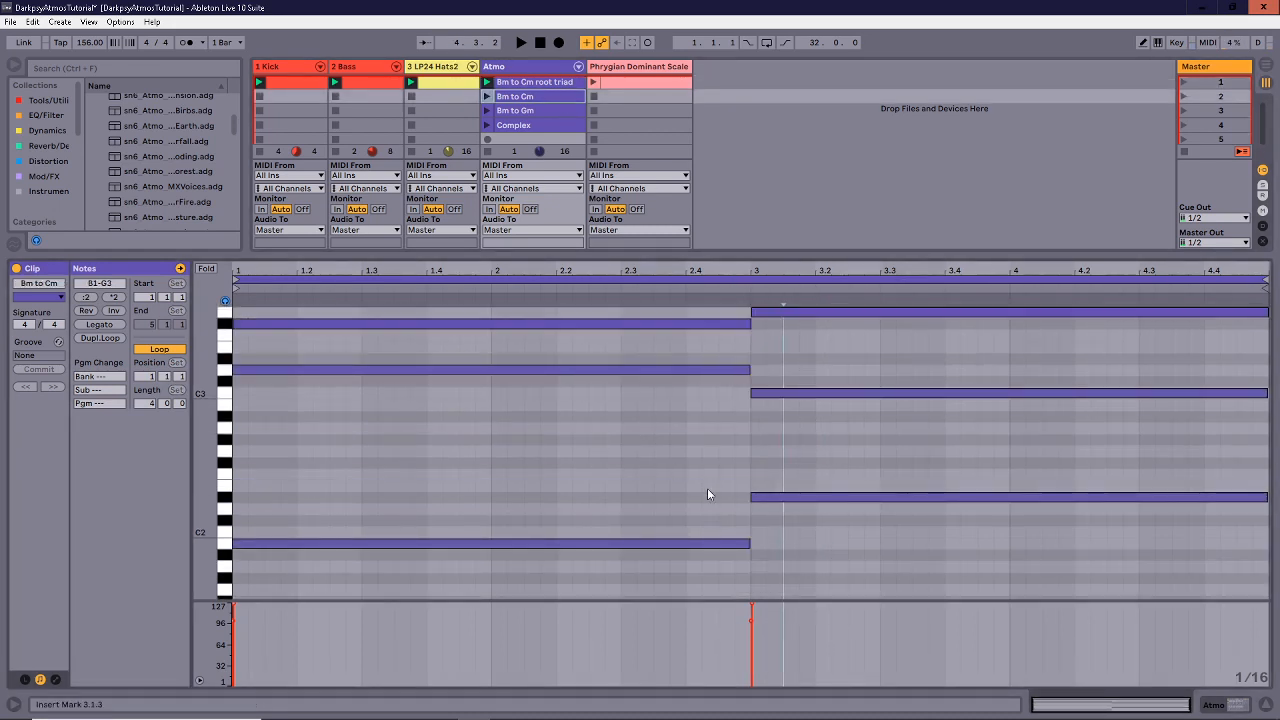
pyautogui.scroll(3, 707, 488)
pyautogui.click(713, 341)
pyautogui.click(785, 327)
pyautogui.click(734, 386)
pyautogui.moveTo(779, 381); pyautogui.dragTo(784, 432)
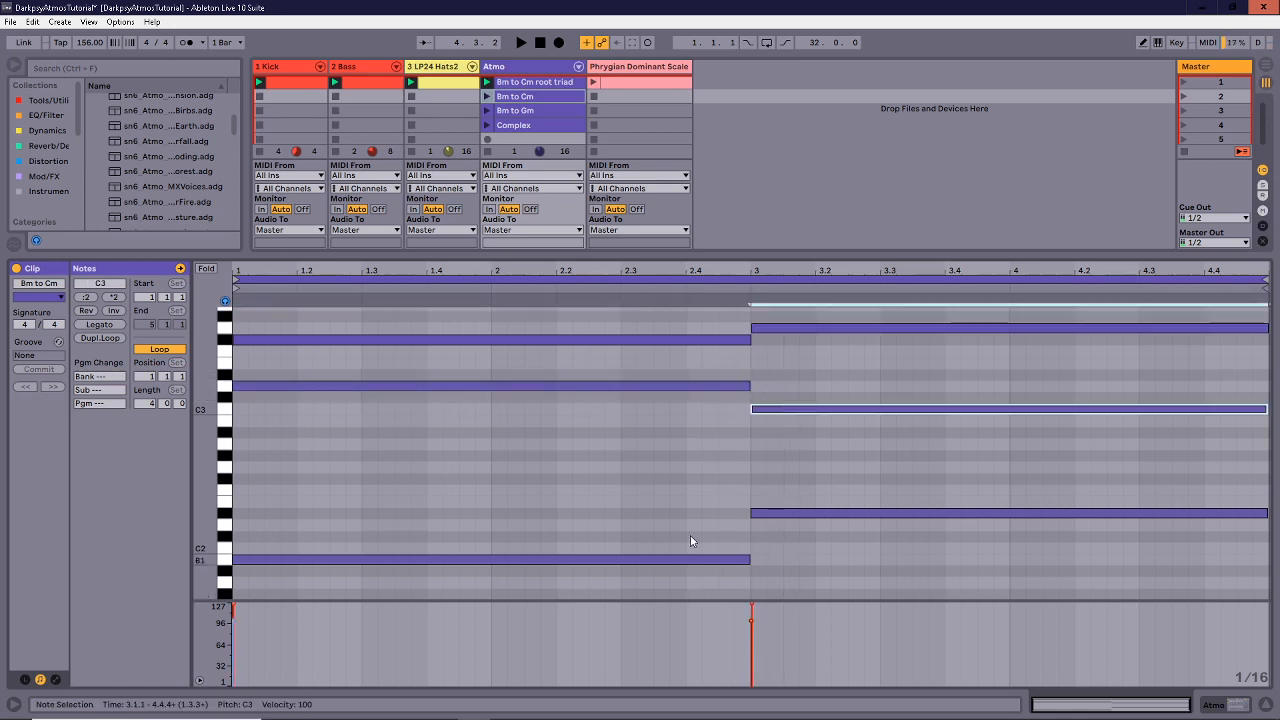
pyautogui.moveTo(693, 508); pyautogui.dragTo(695, 578)
pyautogui.moveTo(831, 568); pyautogui.dragTo(848, 467)
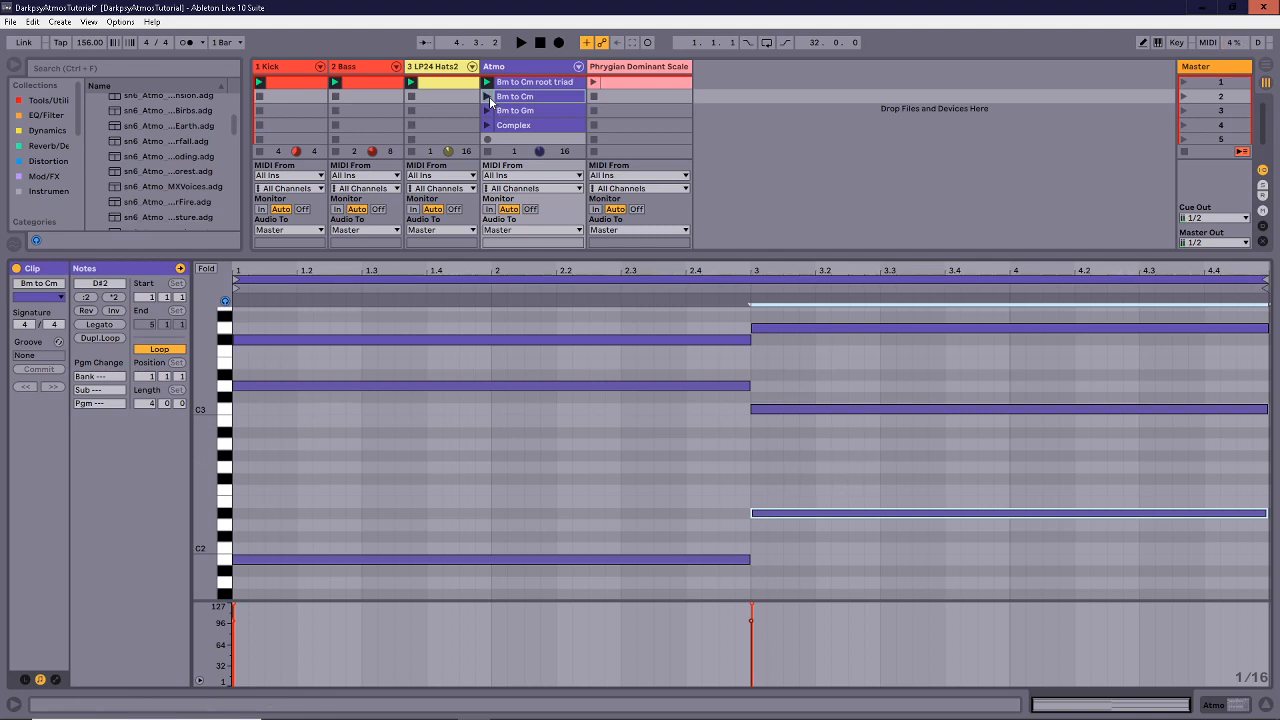
# Compare both clips, then play the revoiced Bm to Cm clip from 2.3.1 and stop.
pyautogui.click(526, 82)
pyautogui.click(528, 95)
pyautogui.click(533, 81)
pyautogui.click(518, 97)
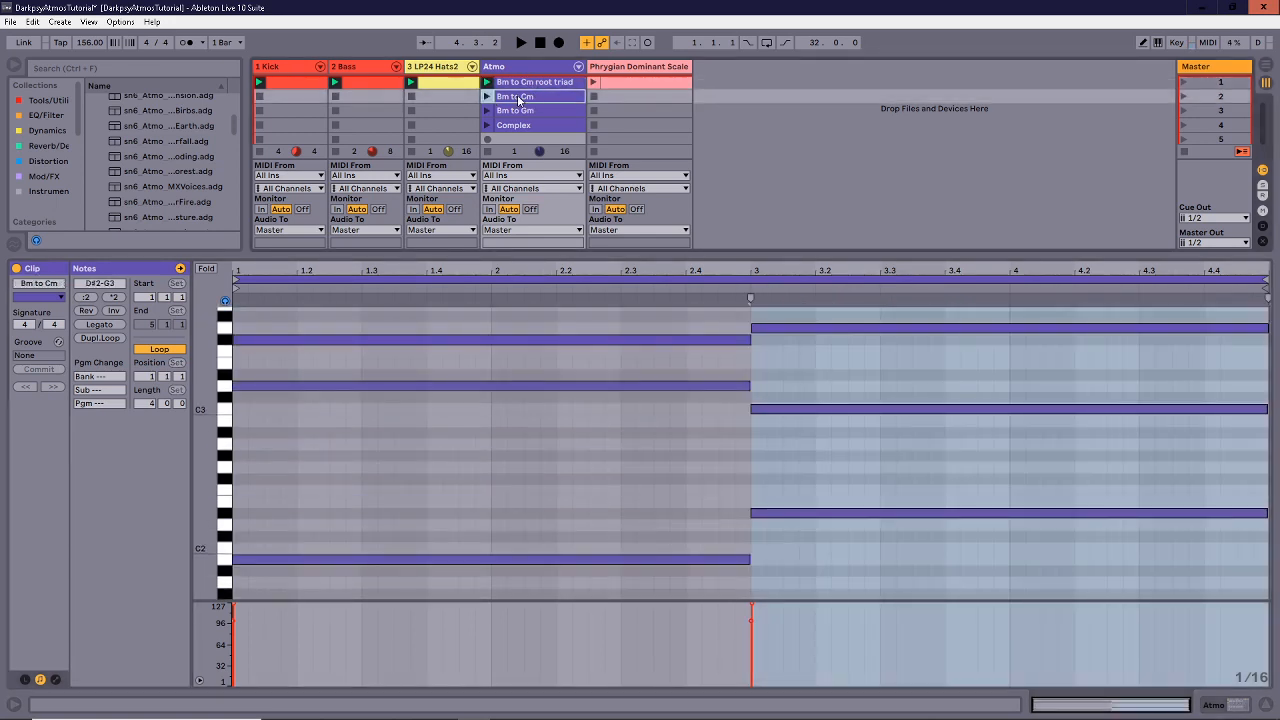
pyautogui.click(488, 96)
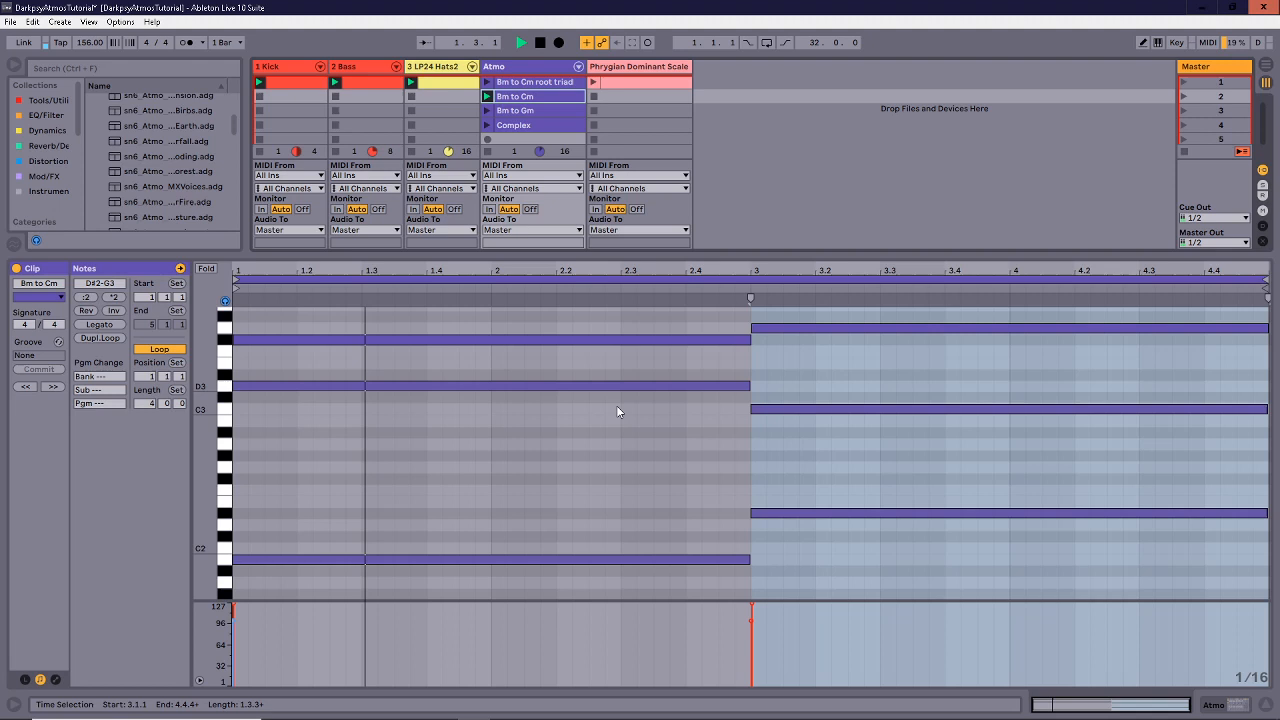
pyautogui.click(615, 432)
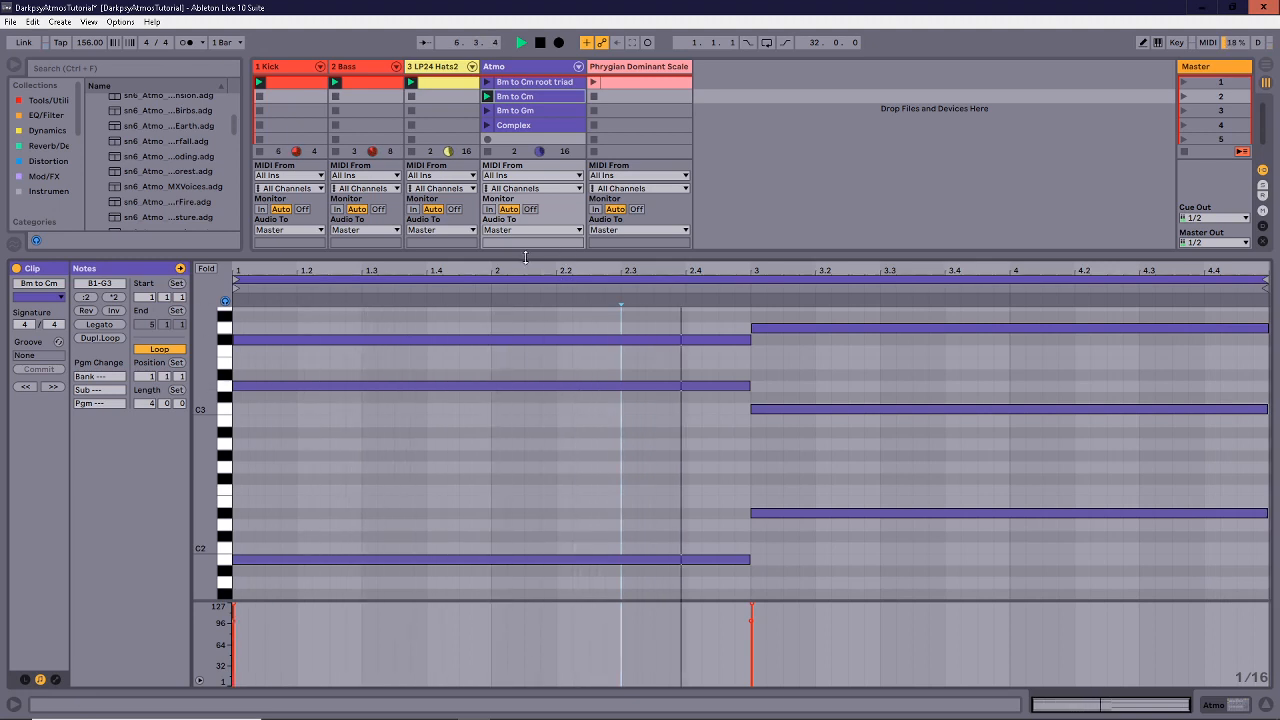
pyautogui.press('space')
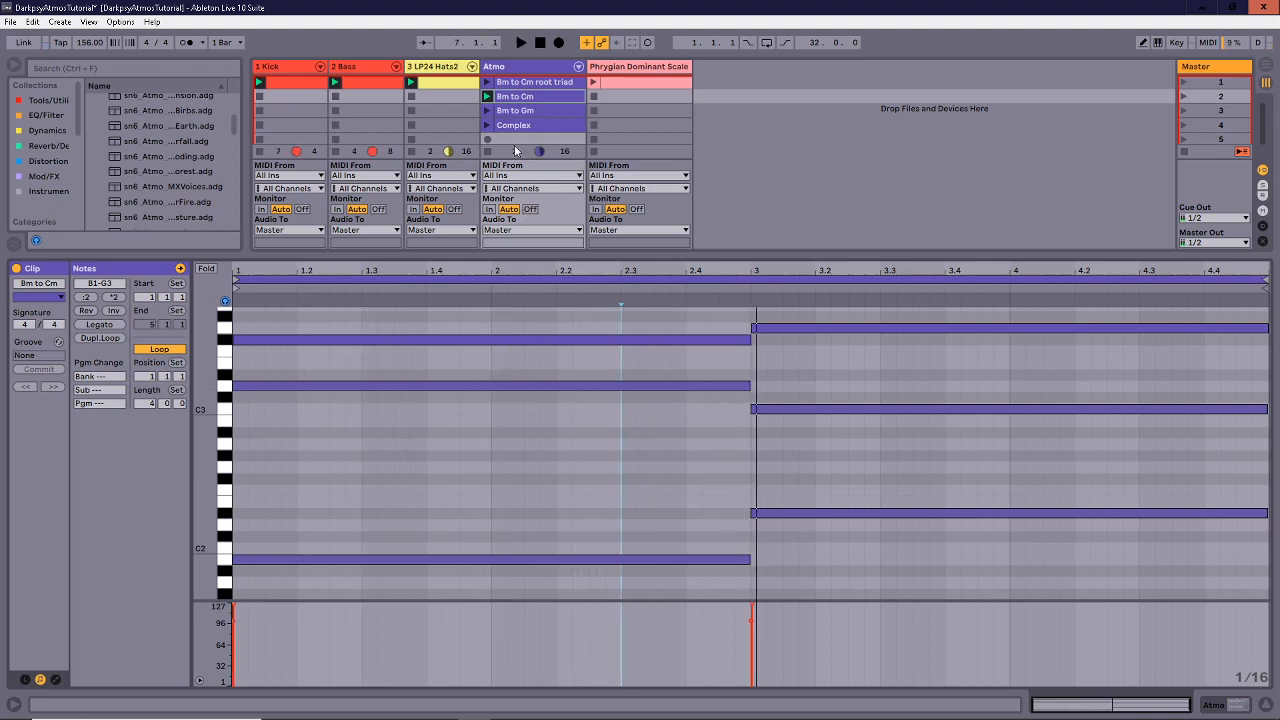
# Enlarge the clip grid and select the root triad clip's left and right chords.
pyautogui.moveTo(527, 253); pyautogui.dragTo(531, 290)
pyautogui.click(530, 85)
pyautogui.moveTo(603, 374); pyautogui.dragTo(660, 548)
pyautogui.moveTo(816, 420); pyautogui.dragTo(814, 543)
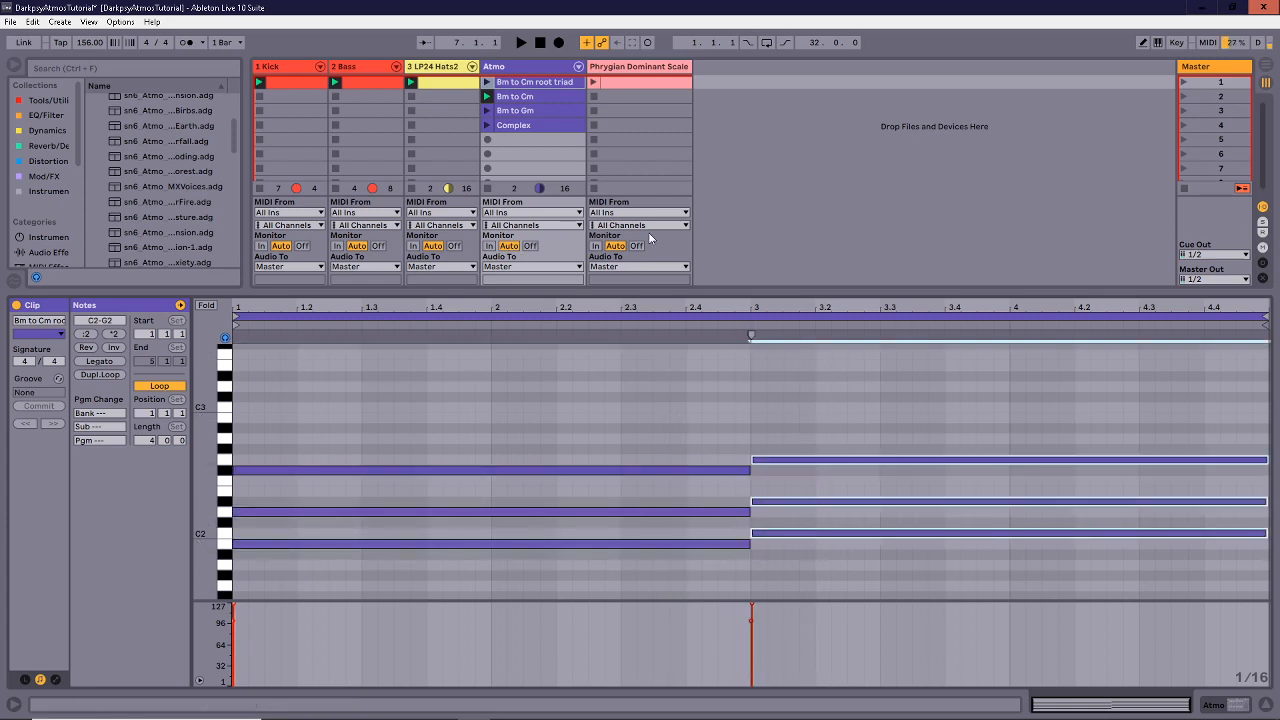
# Open the Bm to Gm clip and zoom the piano roll to show C2 through C5.
pyautogui.click(542, 109)
pyautogui.scroll(5, 368, 439)
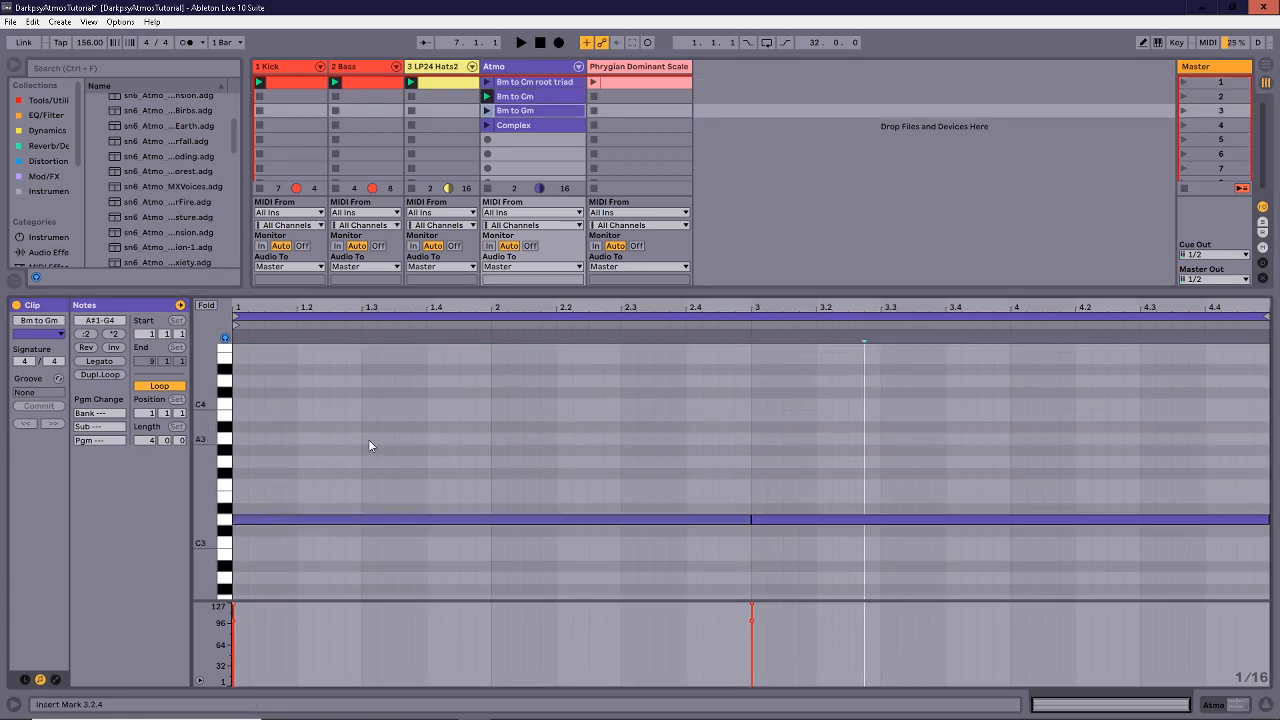
pyautogui.moveTo(206, 462); pyautogui.dragTo(184, 466)
pyautogui.moveTo(529, 308)
pyautogui.mouseDown()
pyautogui.moveTo(529, 328)
pyautogui.moveTo(529, 308)
pyautogui.mouseUp()
pyautogui.scroll(-5, 544, 428)
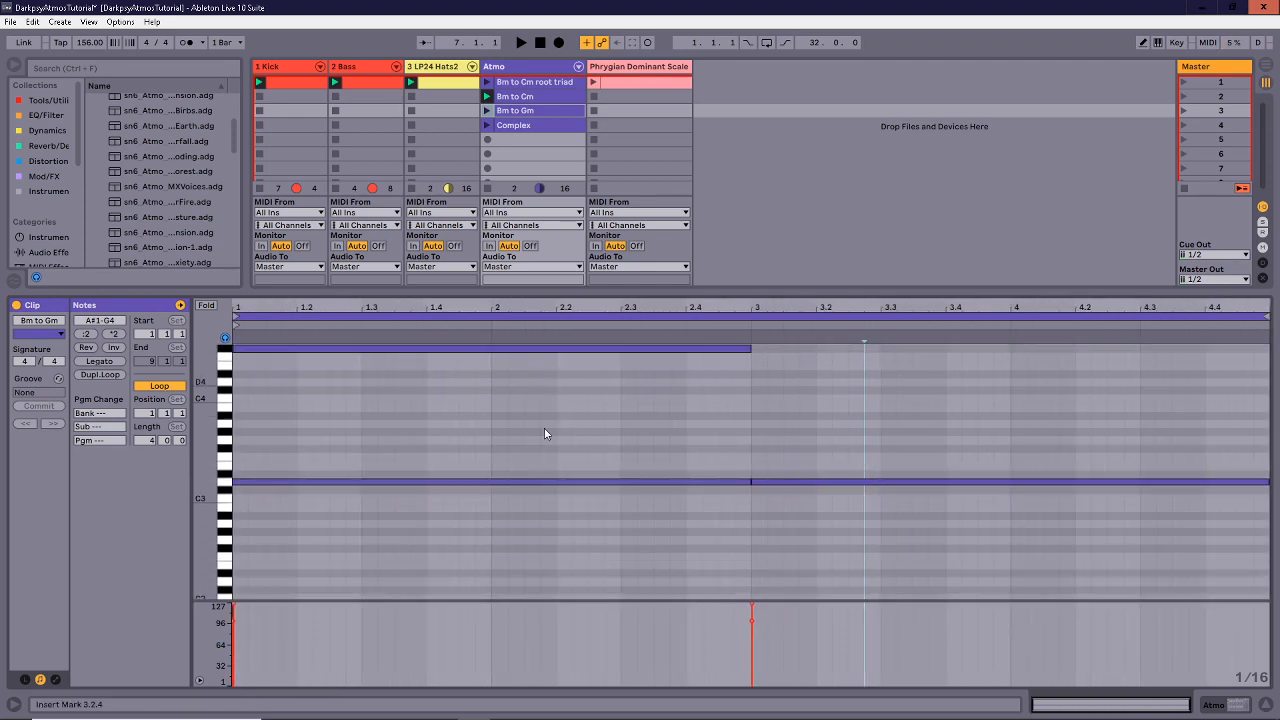
pyautogui.scroll(1, 544, 428)
pyautogui.moveTo(206, 498); pyautogui.dragTo(190, 498)
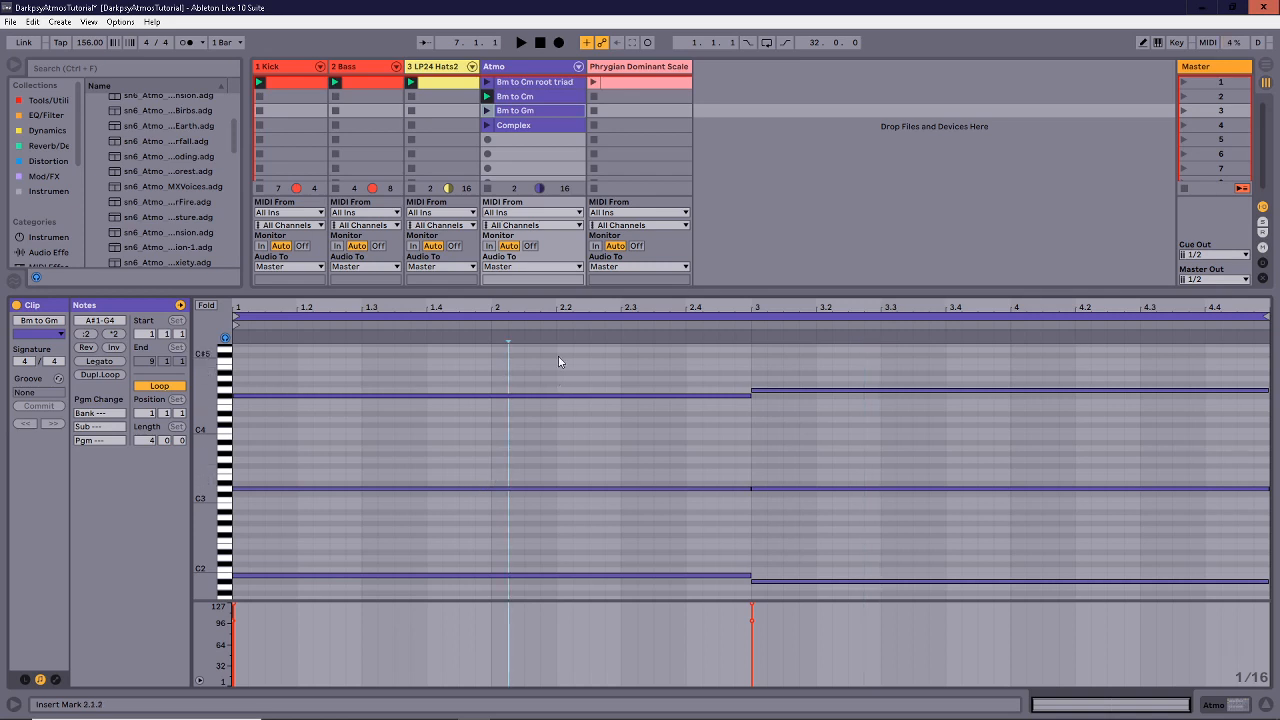
pyautogui.moveTo(558, 361); pyautogui.dragTo(519, 680)
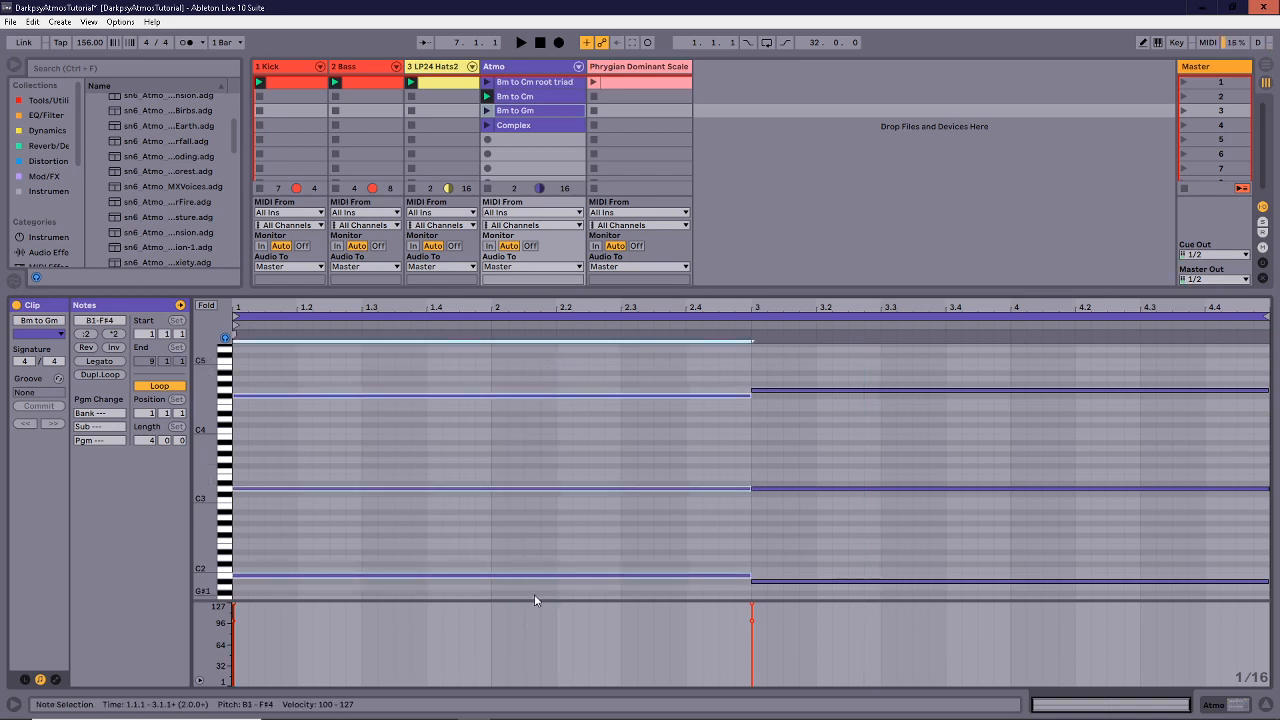
pyautogui.click(539, 548)
pyautogui.click(846, 552)
pyautogui.click(640, 82)
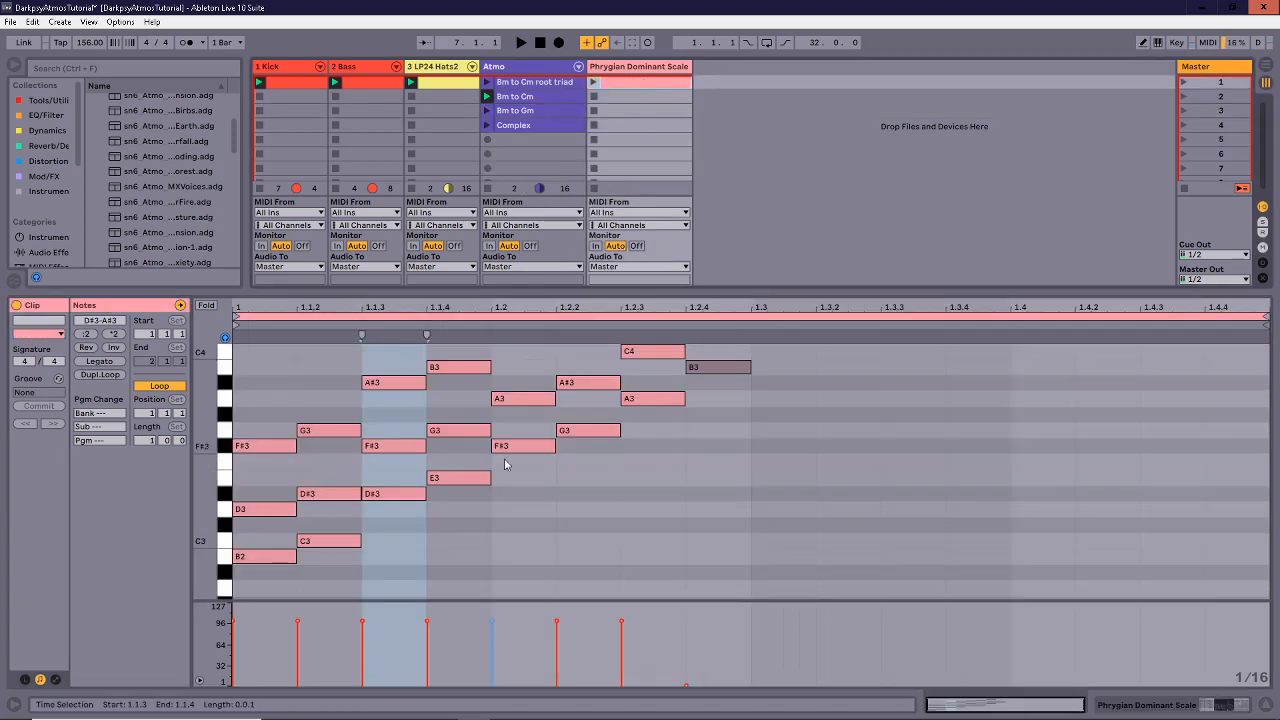
pyautogui.click(340, 543)
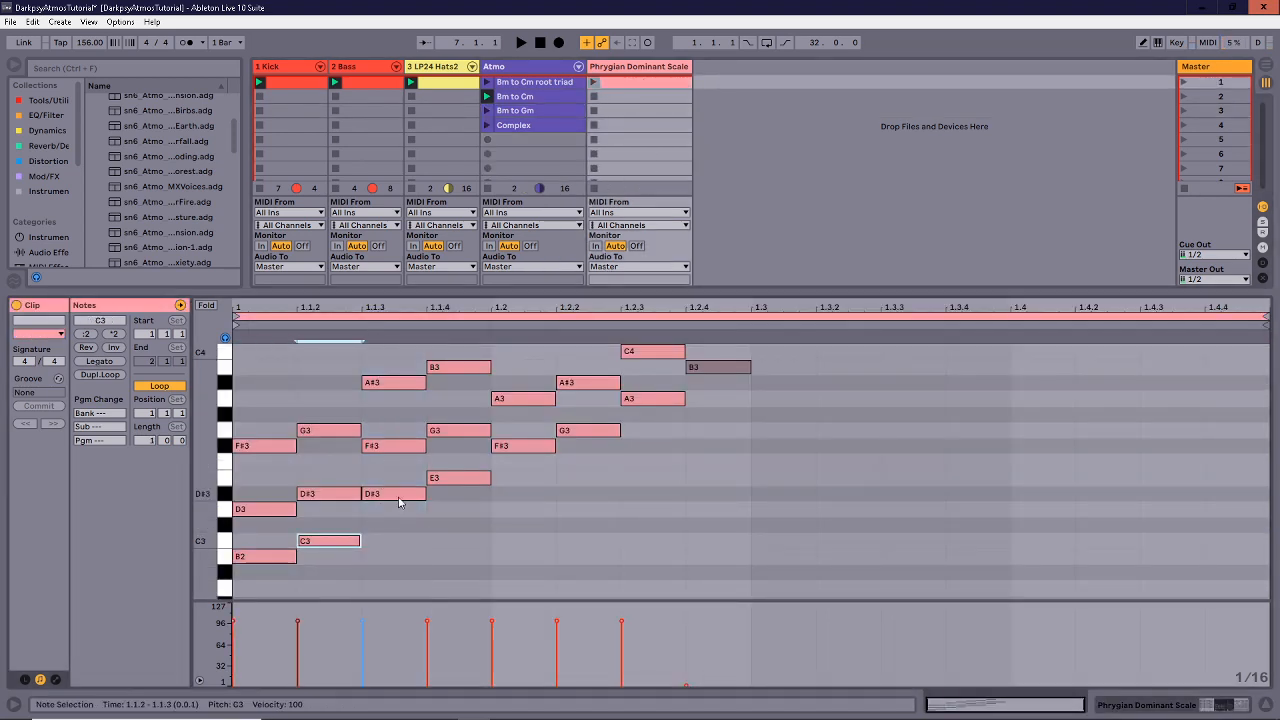
pyautogui.click(398, 496)
pyautogui.click(482, 482)
pyautogui.click(532, 448)
pyautogui.click(584, 438)
pyautogui.click(587, 432)
pyautogui.scroll(3, 592, 480)
pyautogui.scroll(-2, 594, 491)
pyautogui.scroll(3, 594, 494)
pyautogui.moveTo(595, 537); pyautogui.dragTo(594, 364)
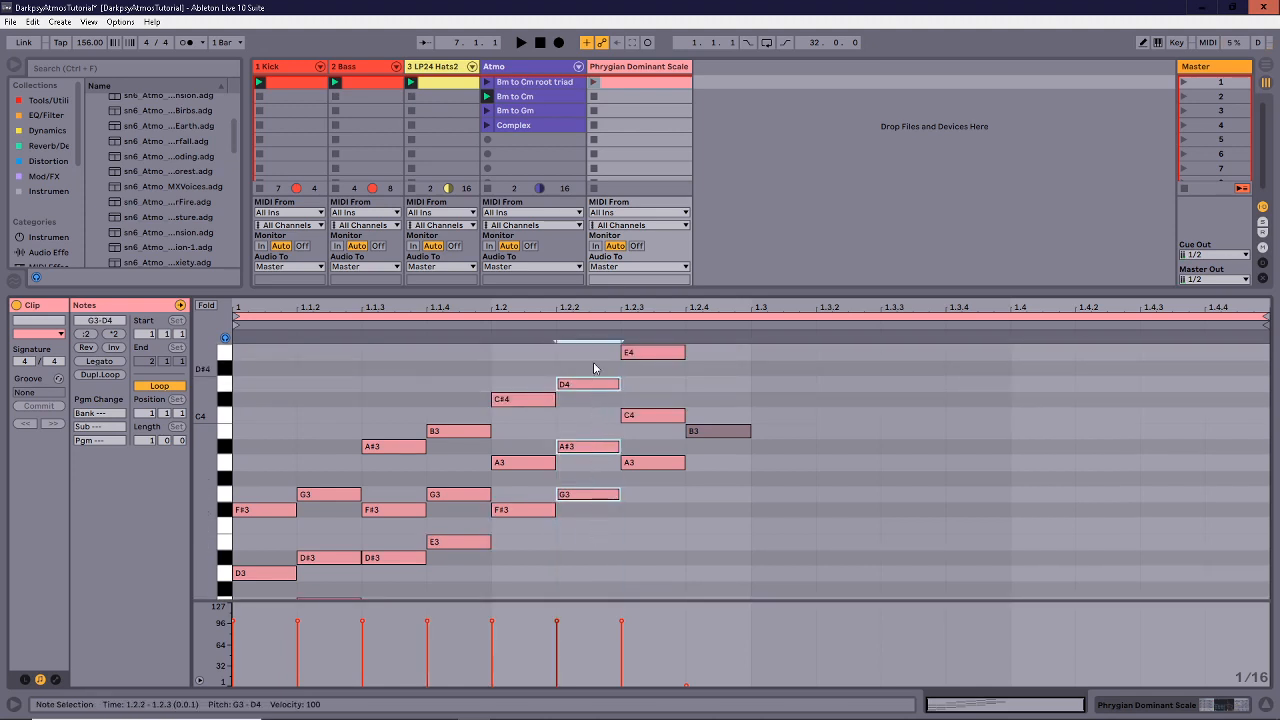
pyautogui.click(518, 96)
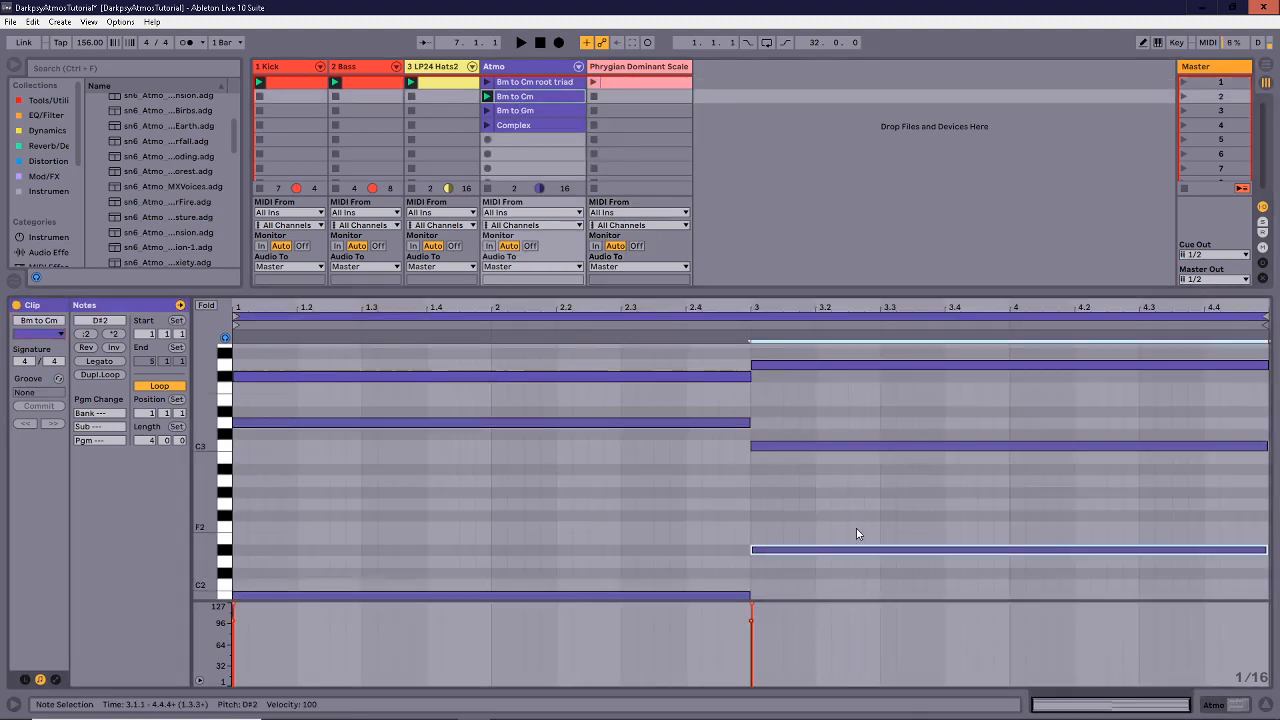
pyautogui.moveTo(849, 508); pyautogui.dragTo(857, 437)
pyautogui.scroll(-3, 846, 535)
pyautogui.scroll(4, 849, 440)
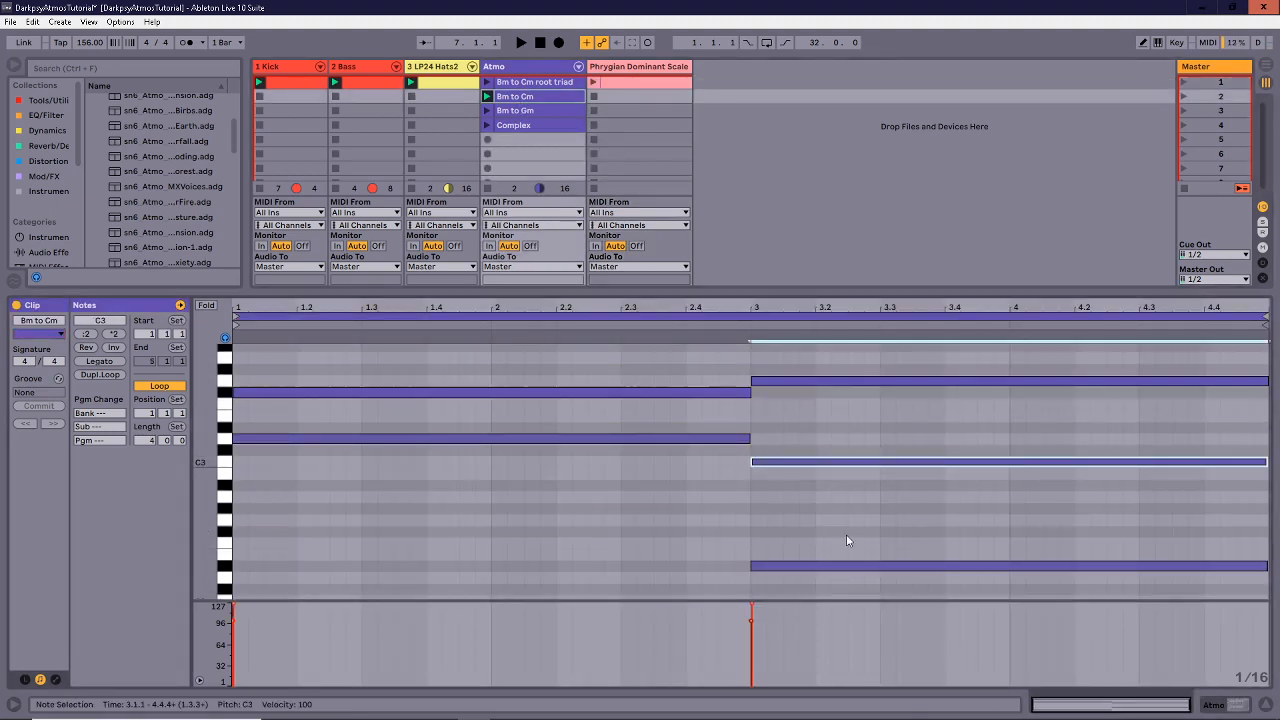
pyautogui.click(848, 440)
pyautogui.moveTo(847, 443); pyautogui.dragTo(850, 487)
pyautogui.moveTo(851, 537); pyautogui.dragTo(863, 652)
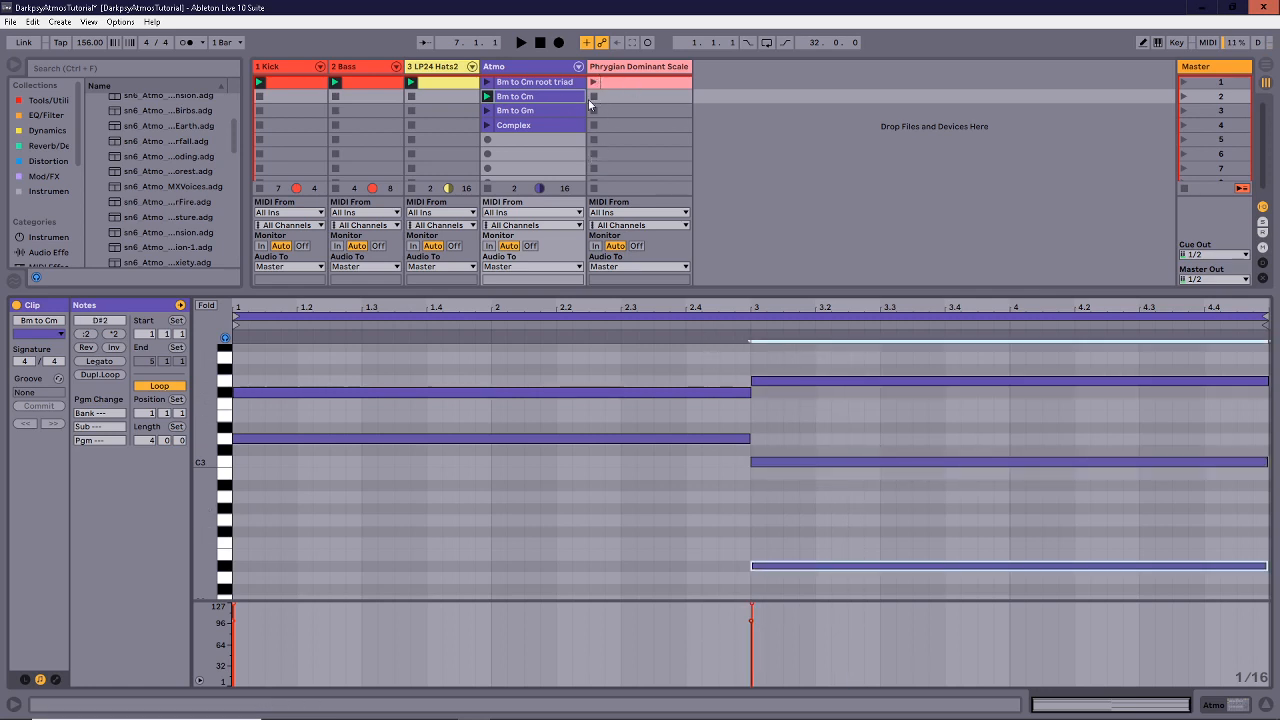
pyautogui.click(540, 110)
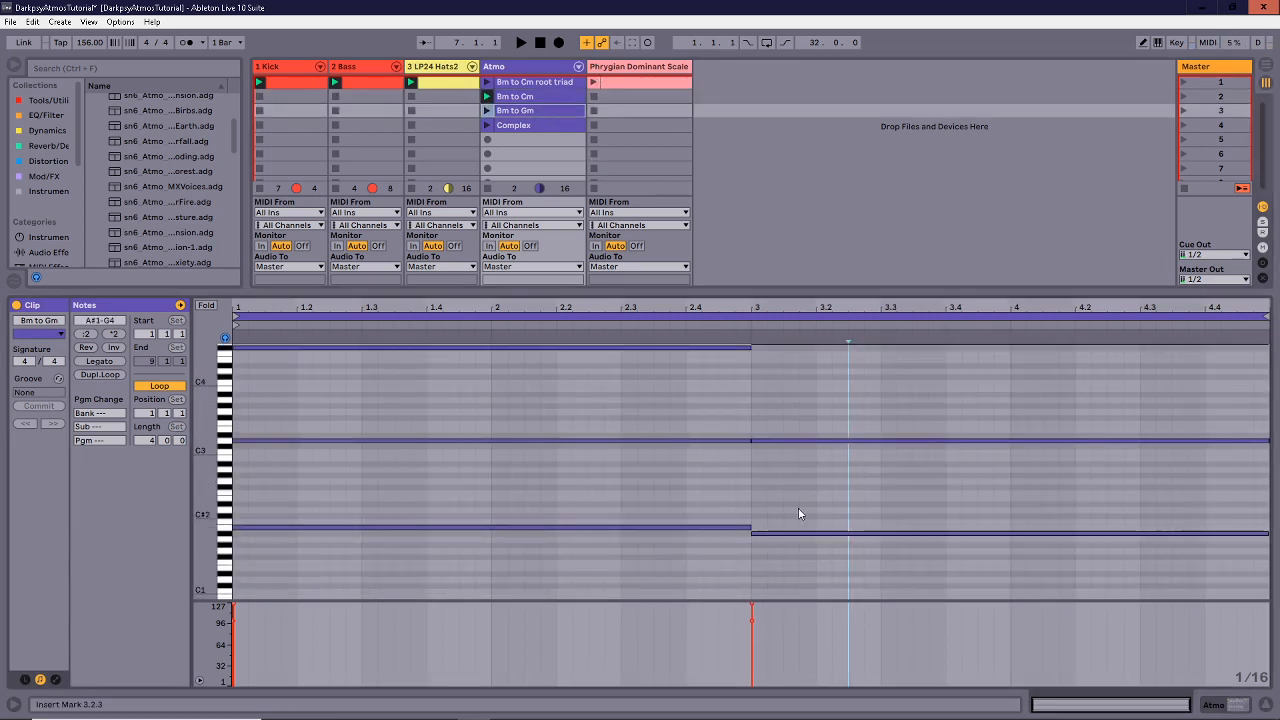
# Inspect the Bm to Gm notes, selecting the G4, A#1, B1 and both D3 notes.
pyautogui.click(829, 344)
pyautogui.scroll(1, 829, 356)
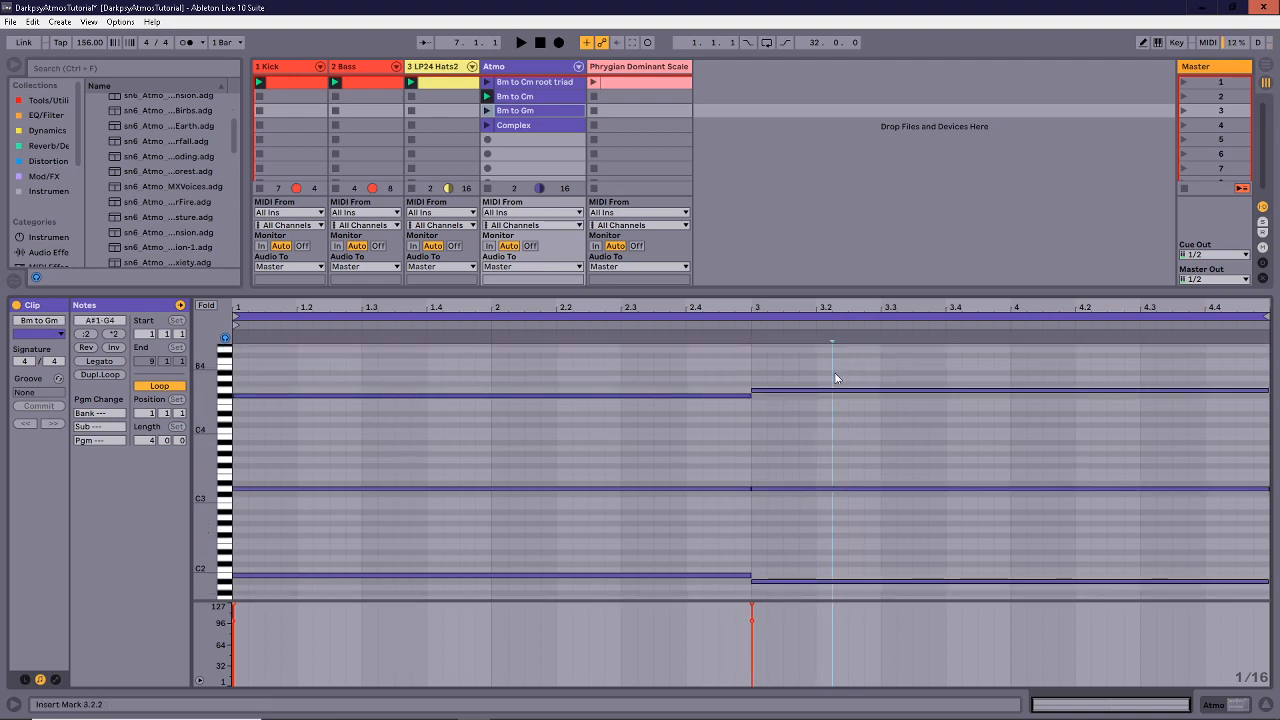
pyautogui.click(832, 554)
pyautogui.scroll(-1, 710, 520)
pyautogui.moveTo(609, 438); pyautogui.dragTo(606, 621)
pyautogui.moveTo(829, 538); pyautogui.dragTo(838, 609)
pyautogui.moveTo(822, 541); pyautogui.dragTo(834, 443)
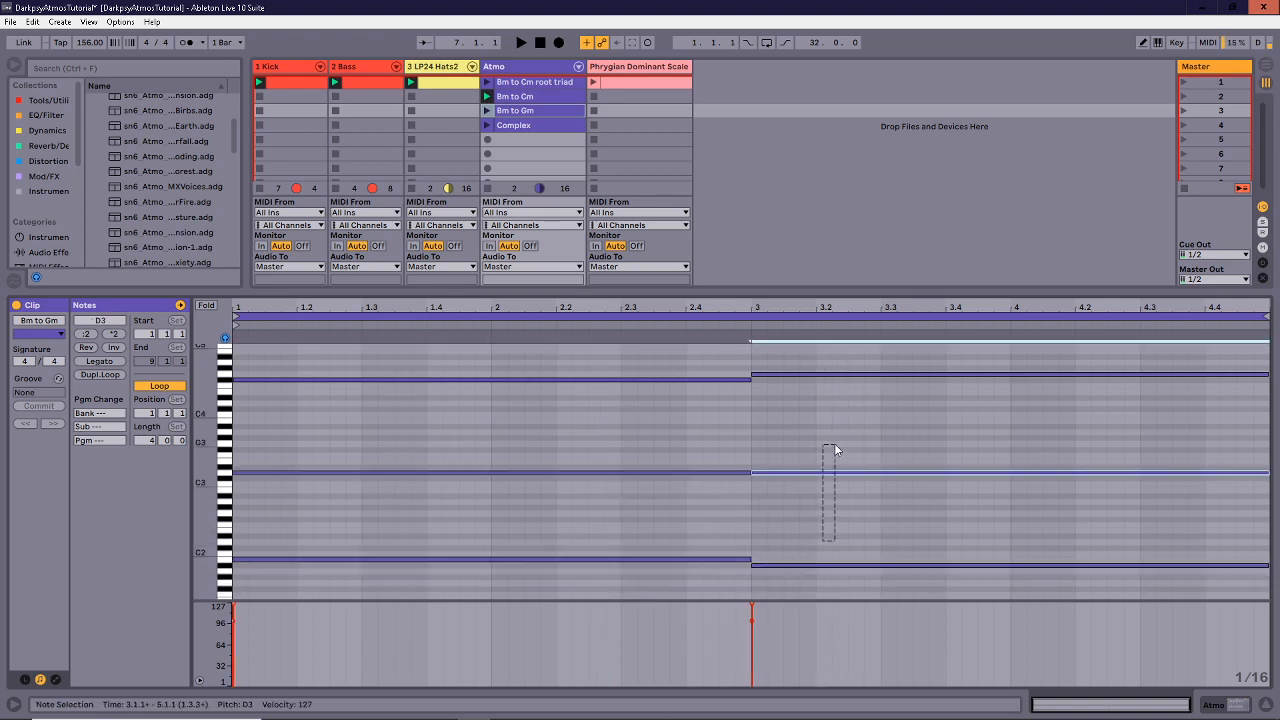
pyautogui.moveTo(685, 541); pyautogui.dragTo(661, 594)
pyautogui.moveTo(670, 505); pyautogui.dragTo(855, 466)
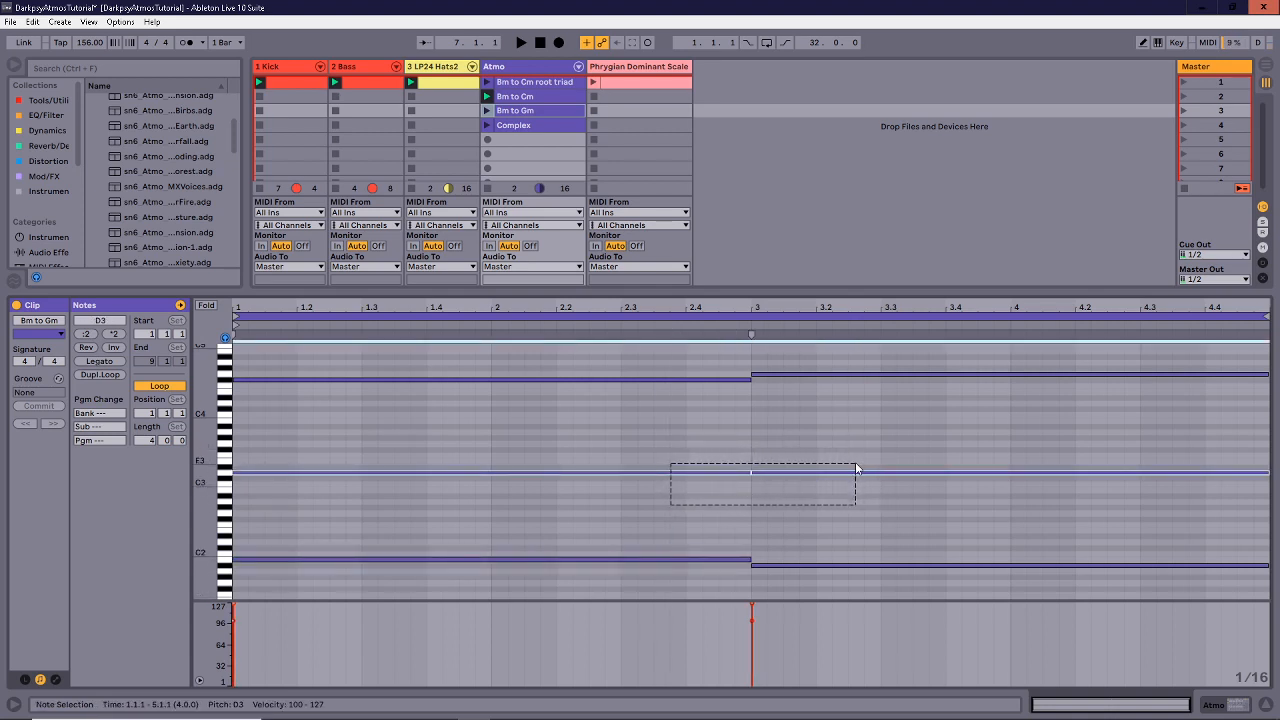
pyautogui.moveTo(856, 464); pyautogui.dragTo(737, 449)
pyautogui.click(737, 447)
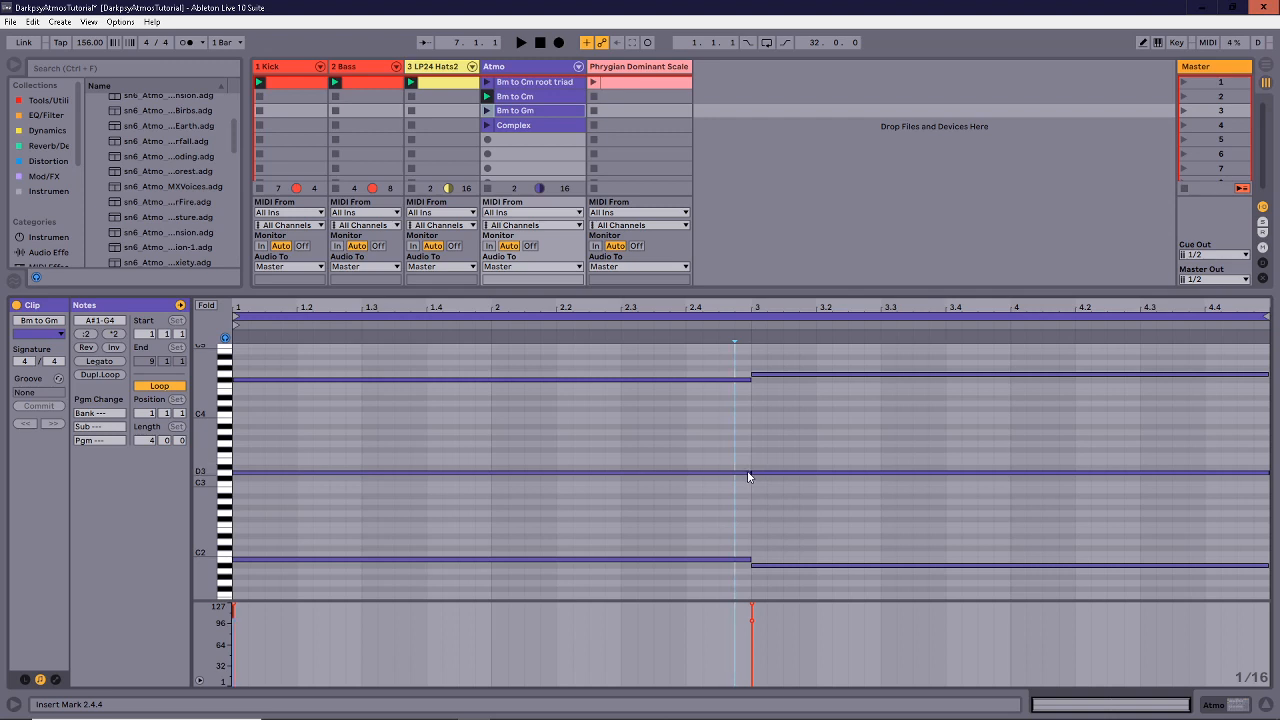
# Extend the first D3 note to bar 5 and zoom out to view bars 1–5.
pyautogui.click(750, 473)
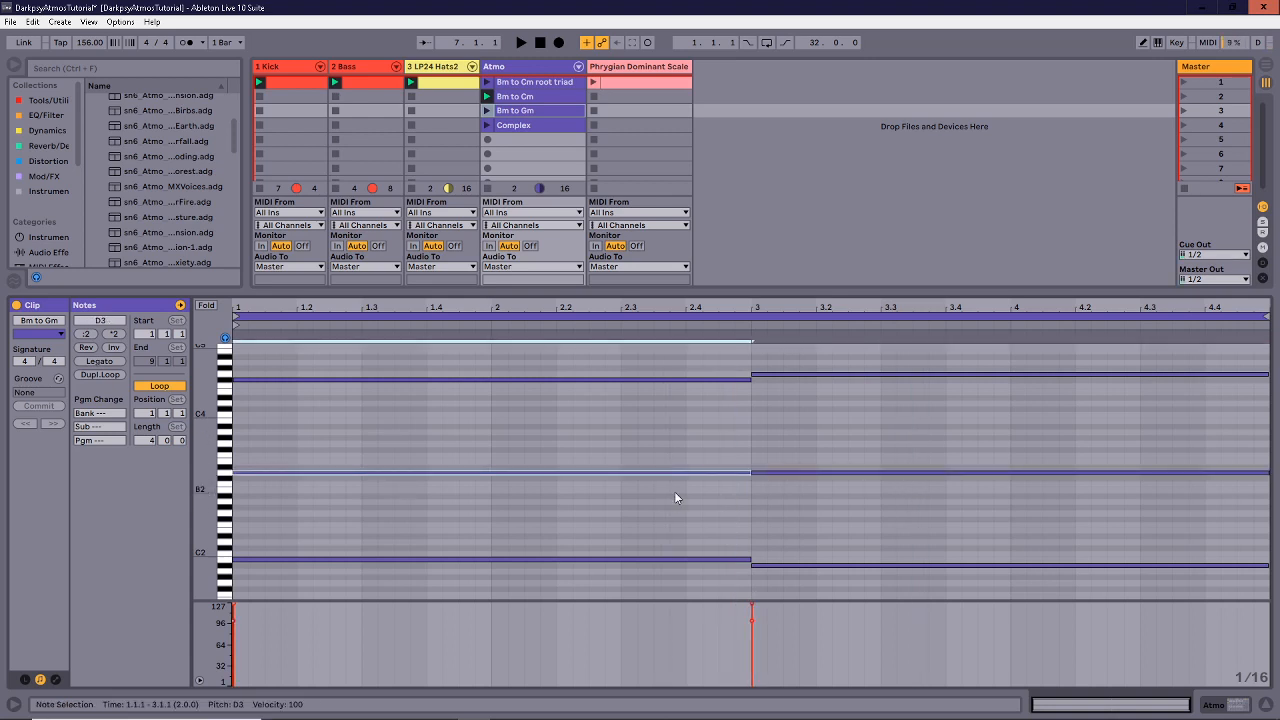
pyautogui.moveTo(748, 472); pyautogui.dragTo(1188, 472)
pyautogui.moveTo(521, 307); pyautogui.dragTo(580, 290)
pyautogui.moveTo(474, 431); pyautogui.dragTo(803, 502)
pyautogui.moveTo(606, 444); pyautogui.dragTo(820, 516)
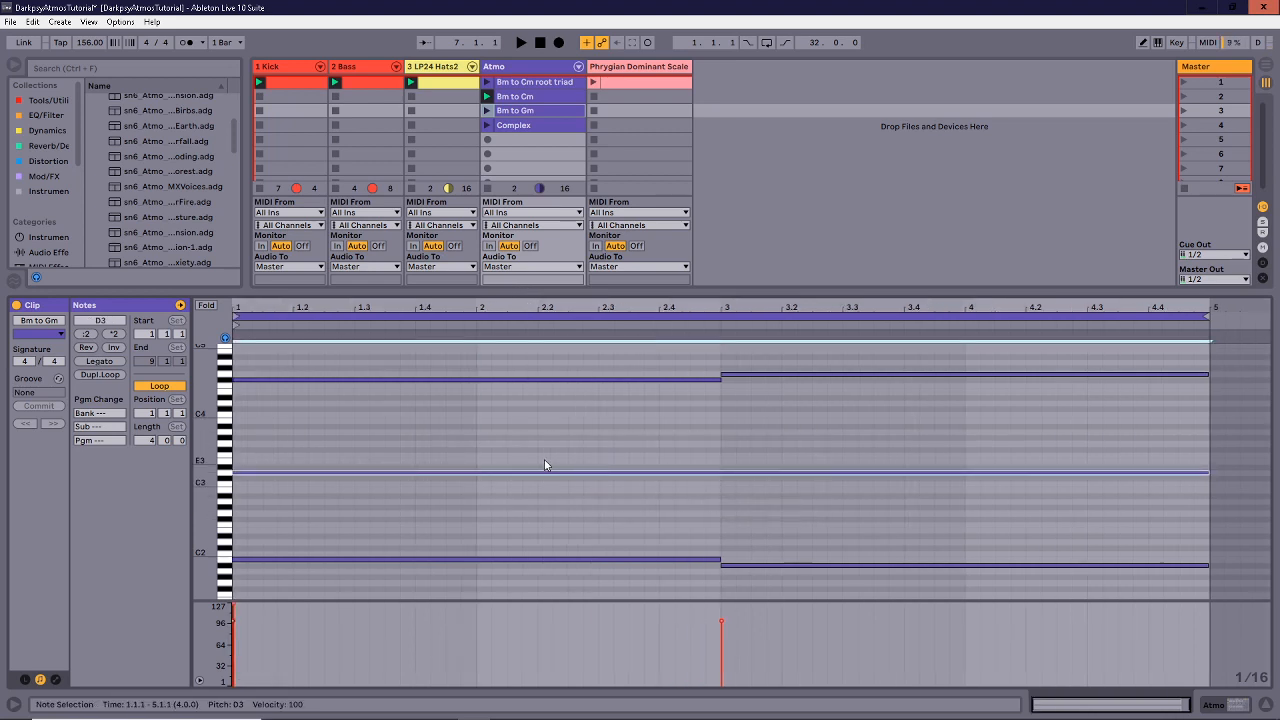
pyautogui.moveTo(573, 414); pyautogui.dragTo(846, 376)
pyautogui.moveTo(660, 532); pyautogui.dragTo(767, 567)
pyautogui.click(766, 534)
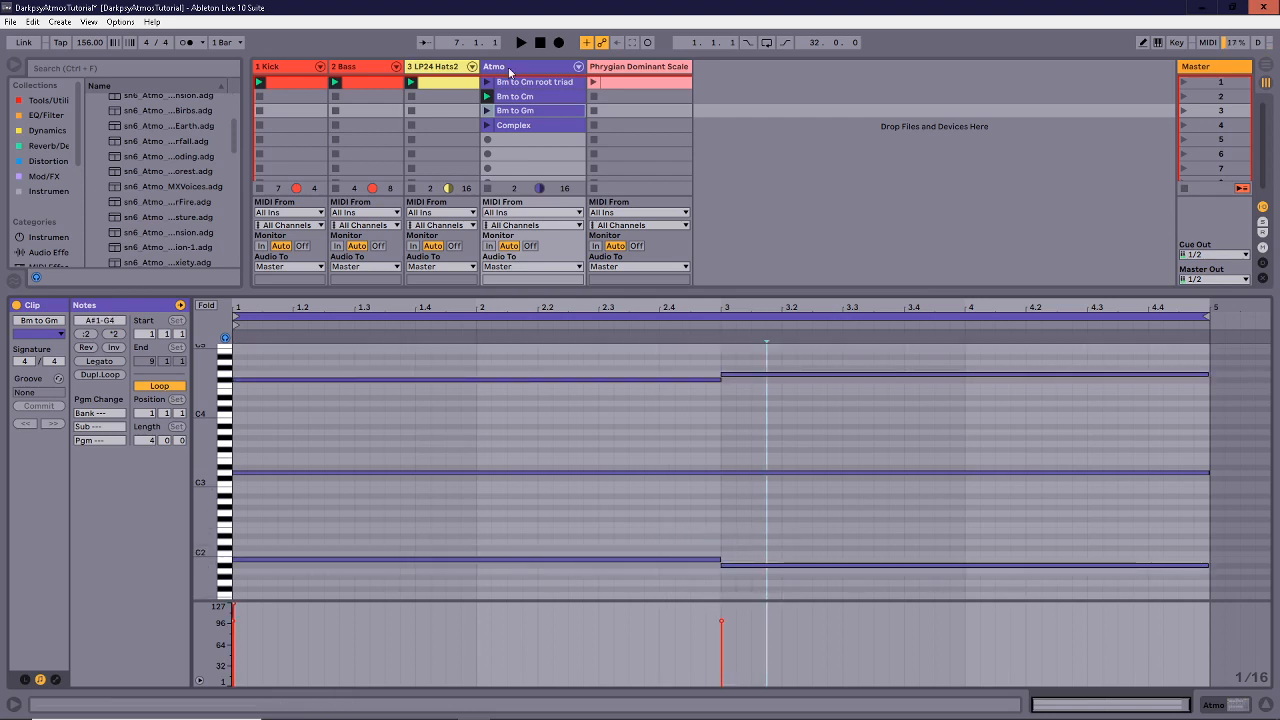
# Play and stop the Bm to Gm clip, then view the Complex clip's wider pitch range.
pyautogui.click(486, 110)
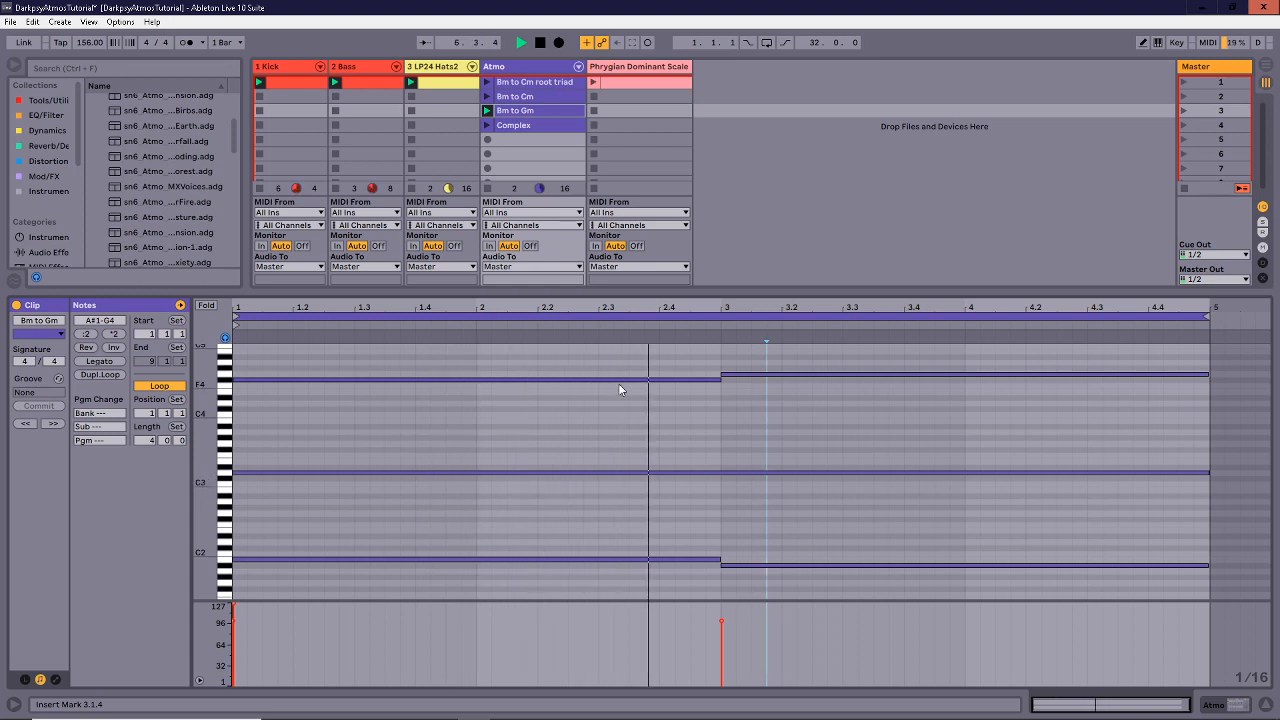
pyautogui.press('space')
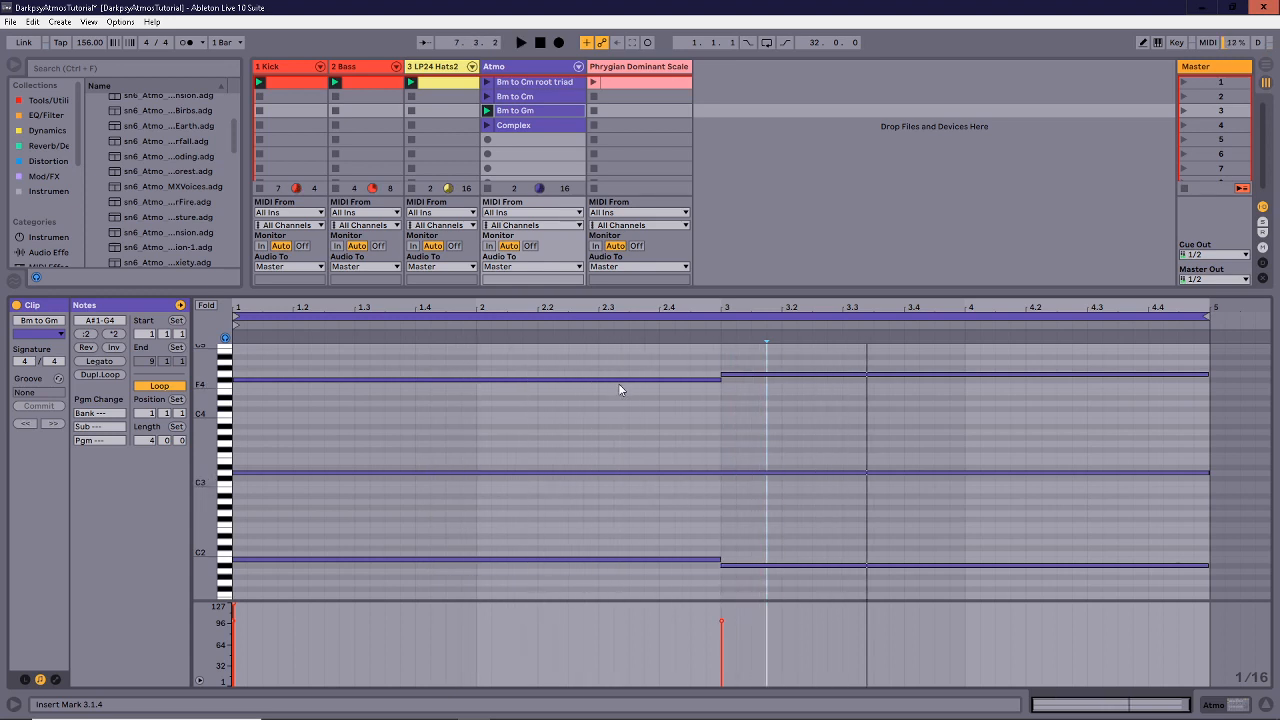
pyautogui.click(533, 97)
pyautogui.click(536, 107)
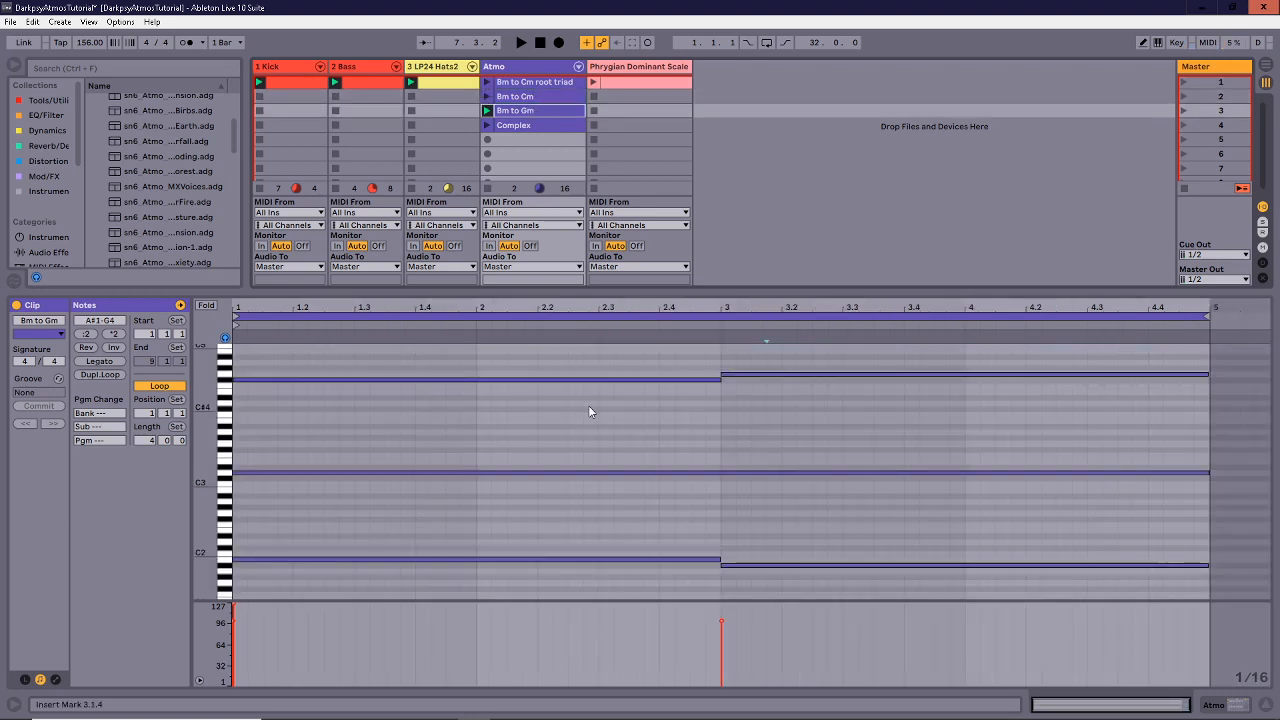
pyautogui.click(514, 125)
pyautogui.moveTo(204, 484)
pyautogui.mouseDown()
pyautogui.moveTo(165, 484)
pyautogui.moveTo(180, 484)
pyautogui.mouseUp()
pyautogui.click(537, 452)
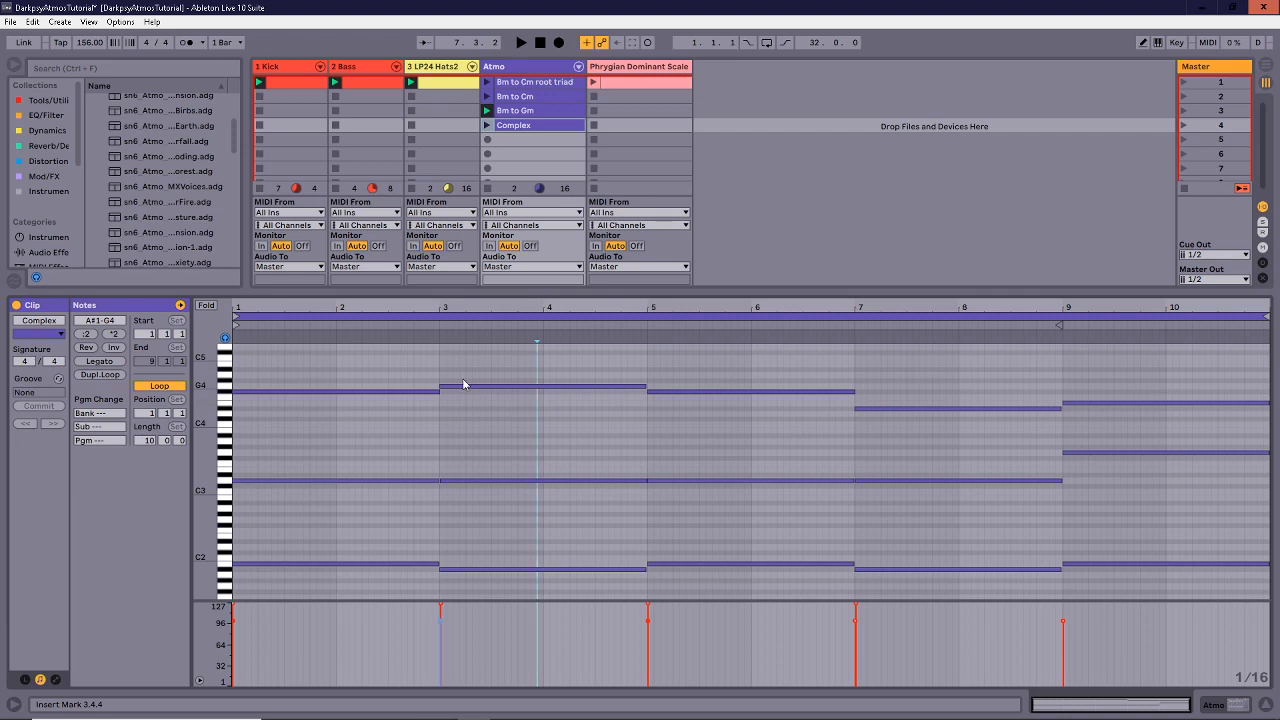
# Try time selections across the Complex clip and set the insert point at bar 9.
pyautogui.moveTo(285, 356); pyautogui.dragTo(608, 366)
pyautogui.click(609, 366)
pyautogui.moveTo(752, 362); pyautogui.dragTo(1029, 370)
pyautogui.click(881, 368)
pyautogui.click(1029, 370)
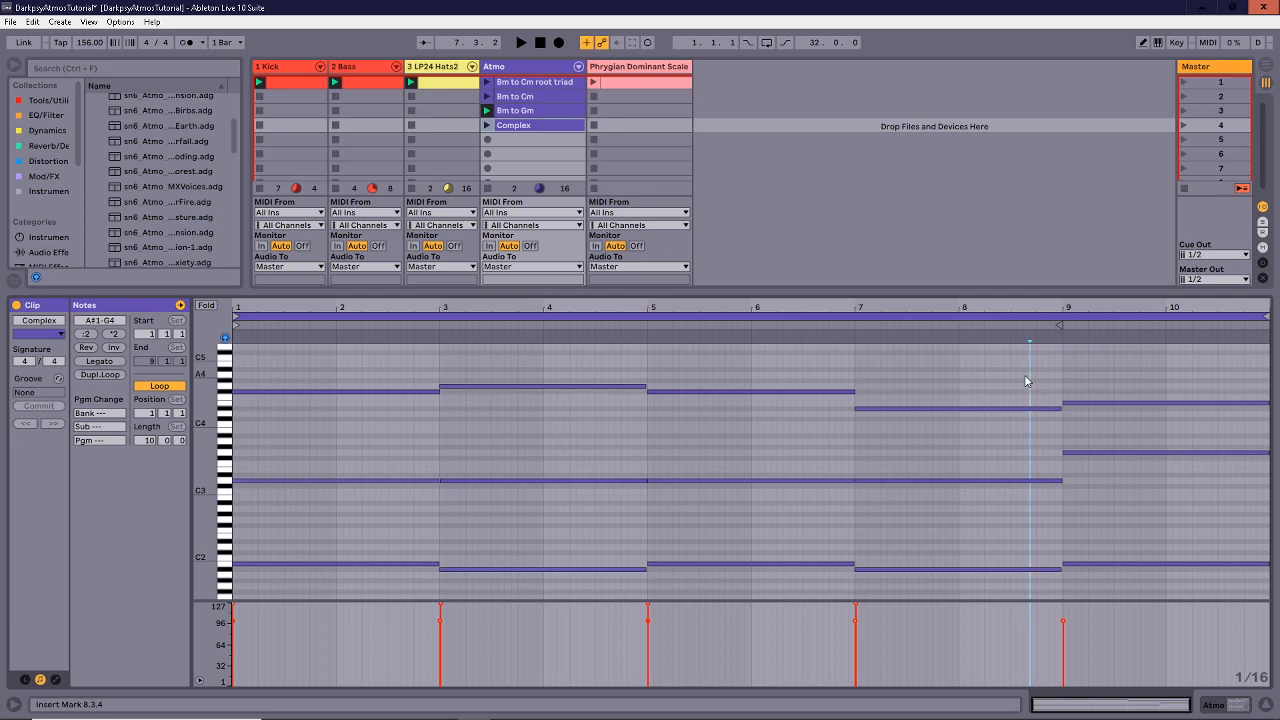
pyautogui.click(1062, 360)
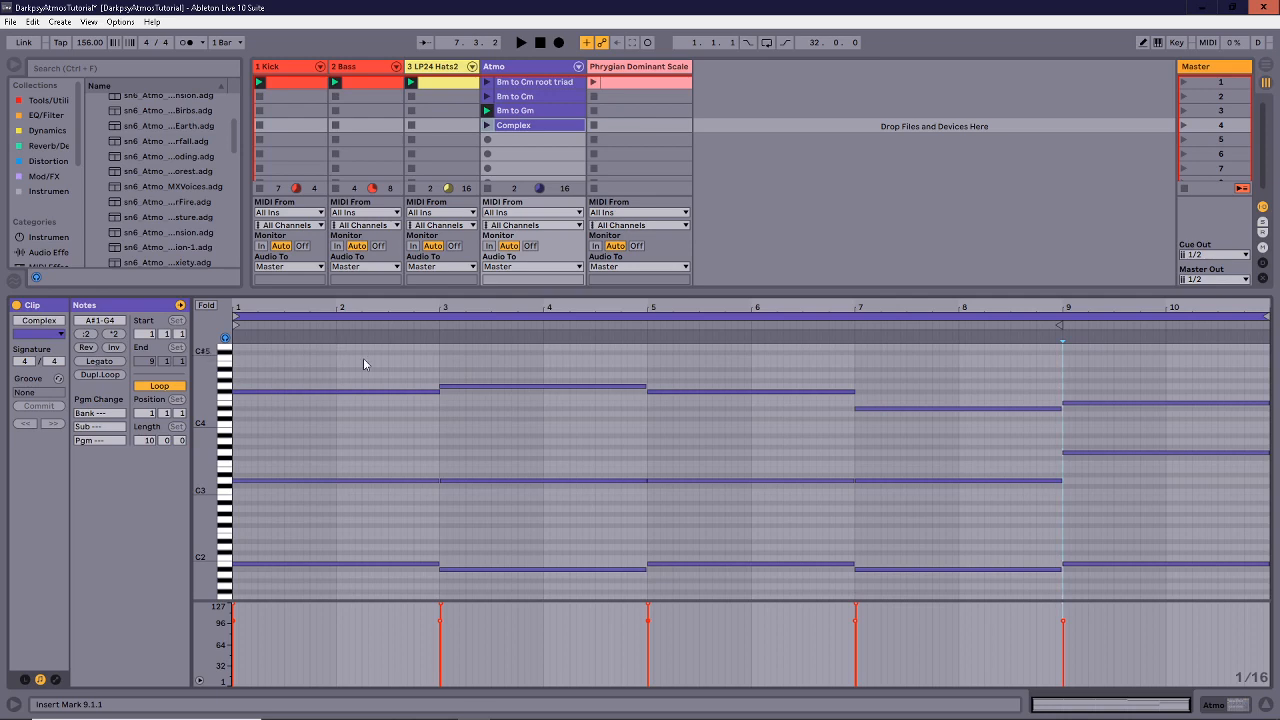
pyautogui.scroll(-1, 436, 151)
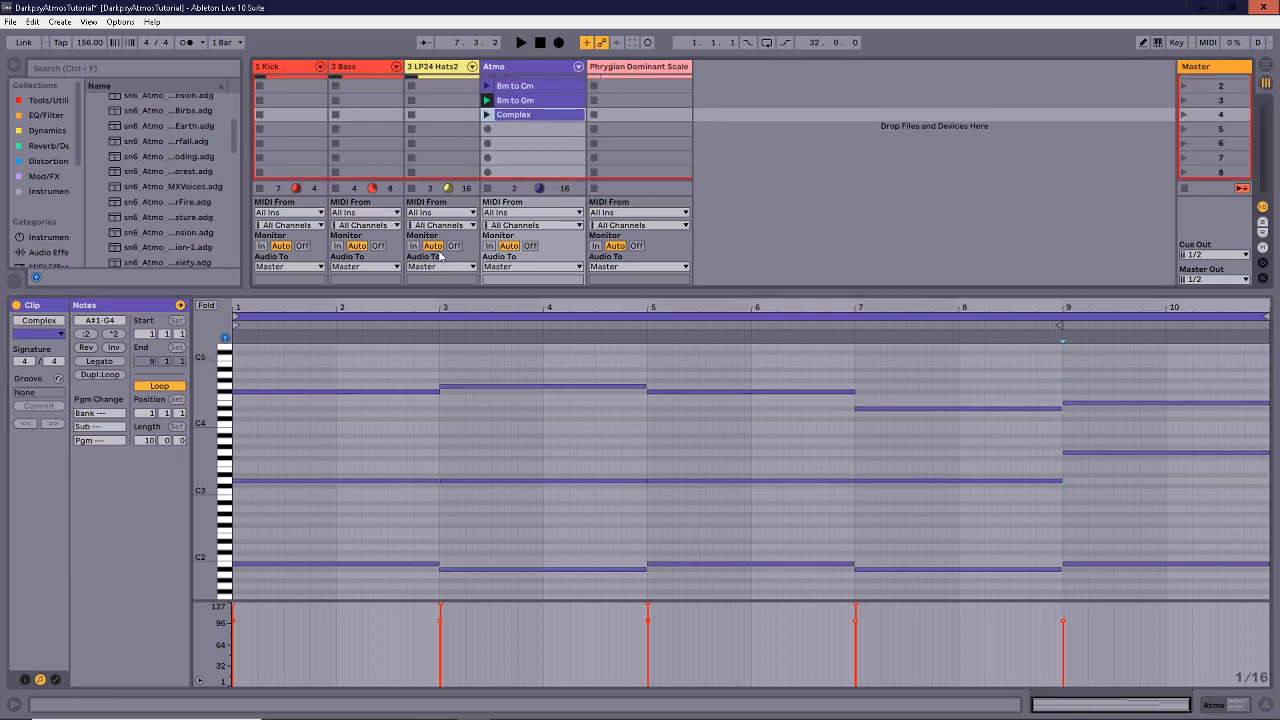
# Reveal the mixer, toggle Solo on track 3 on and off, and launch the Complex clip.
pyautogui.moveTo(439, 292); pyautogui.dragTo(439, 460)
pyautogui.click(430, 431)
pyautogui.click(430, 431)
pyautogui.click(487, 97)
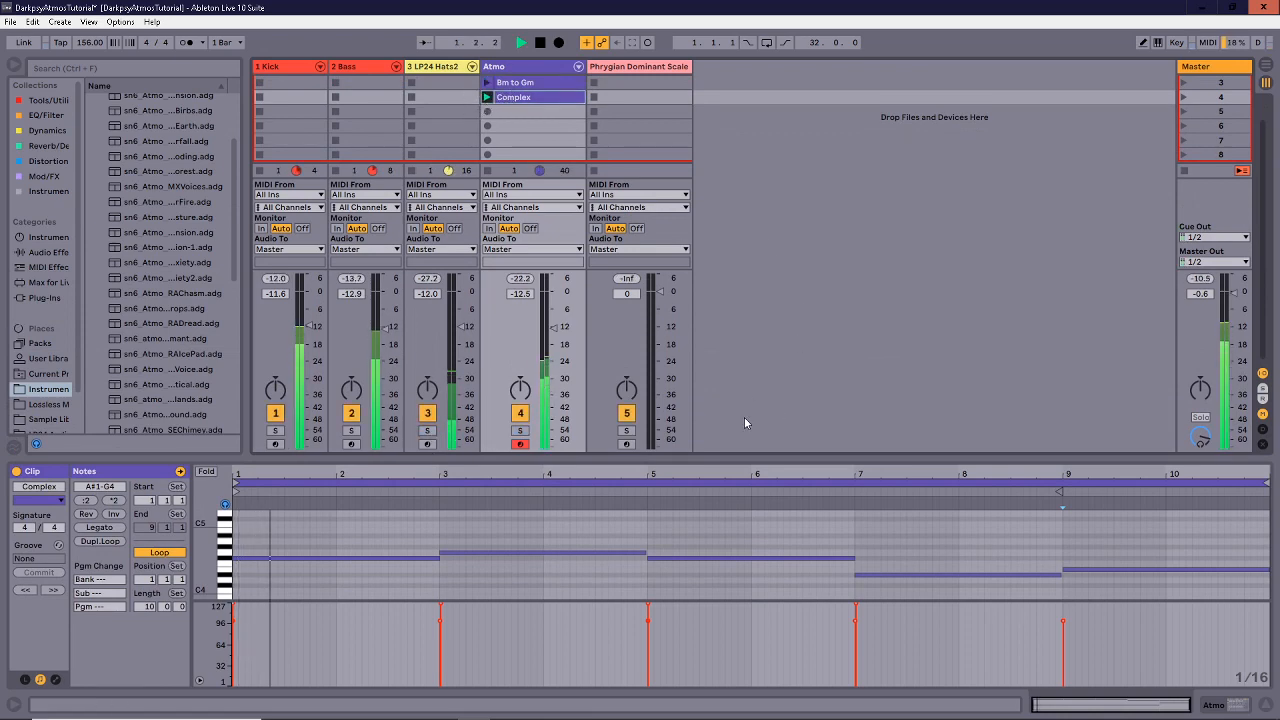
# Hide the mixer to enlarge the Complex clip's note editor, then stop playback.
pyautogui.moveTo(749, 462); pyautogui.dragTo(748, 187)
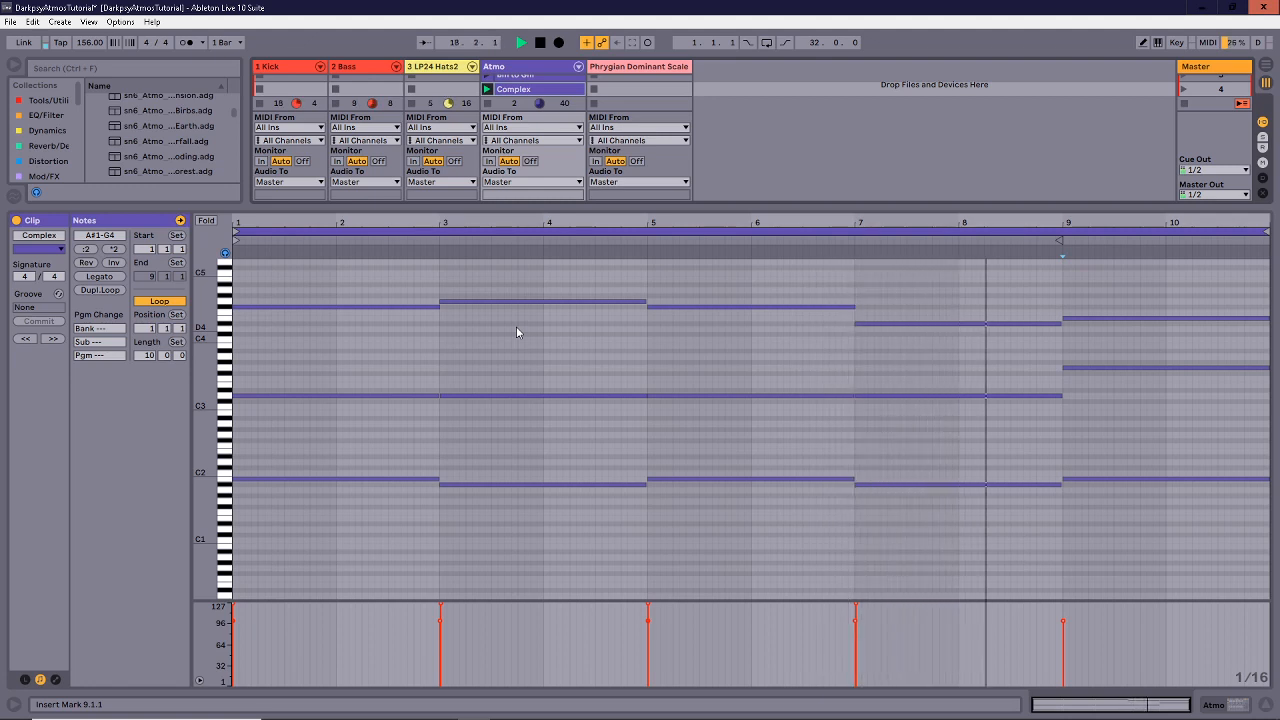
pyautogui.press('space')
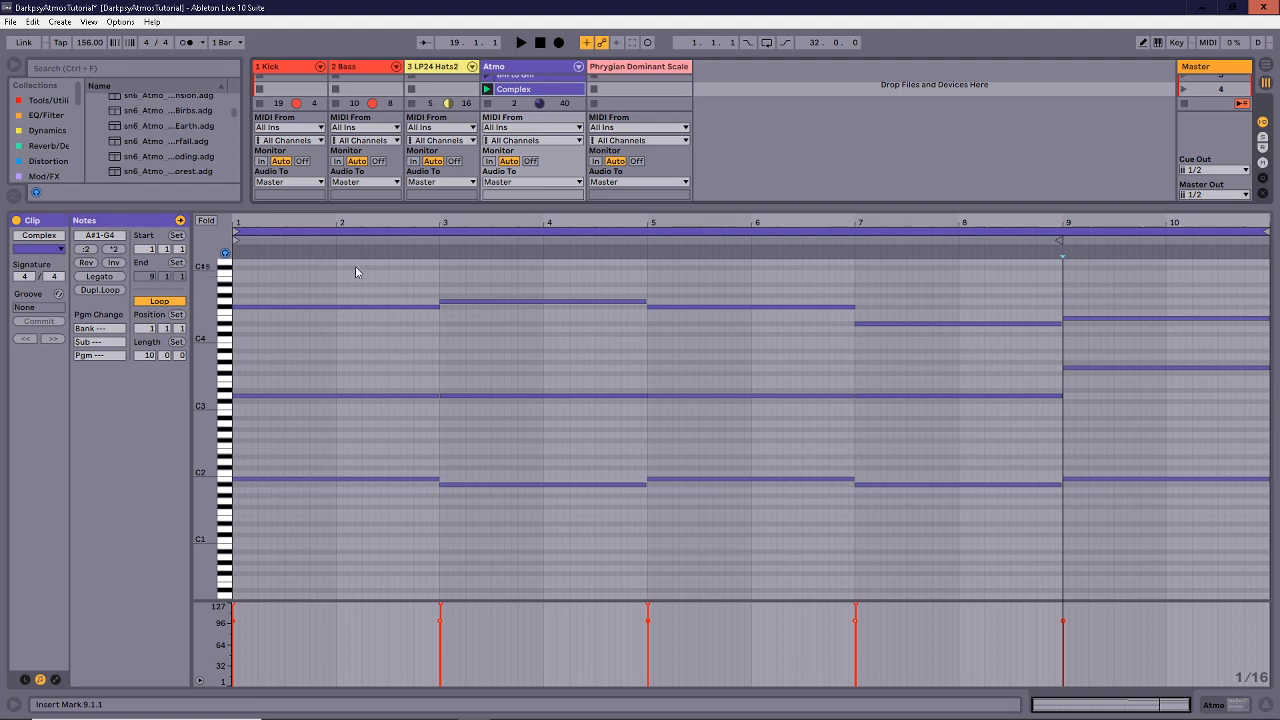
# Select the chords in bars 1–5 of the Complex clip, glancing at the Bm to Cm root triad clip.
pyautogui.scroll(2, 376, 495)
pyautogui.click(356, 567)
pyautogui.moveTo(356, 567); pyautogui.dragTo(369, 306)
pyautogui.moveTo(469, 320); pyautogui.dragTo(556, 571)
pyautogui.moveTo(739, 306); pyautogui.dragTo(718, 560)
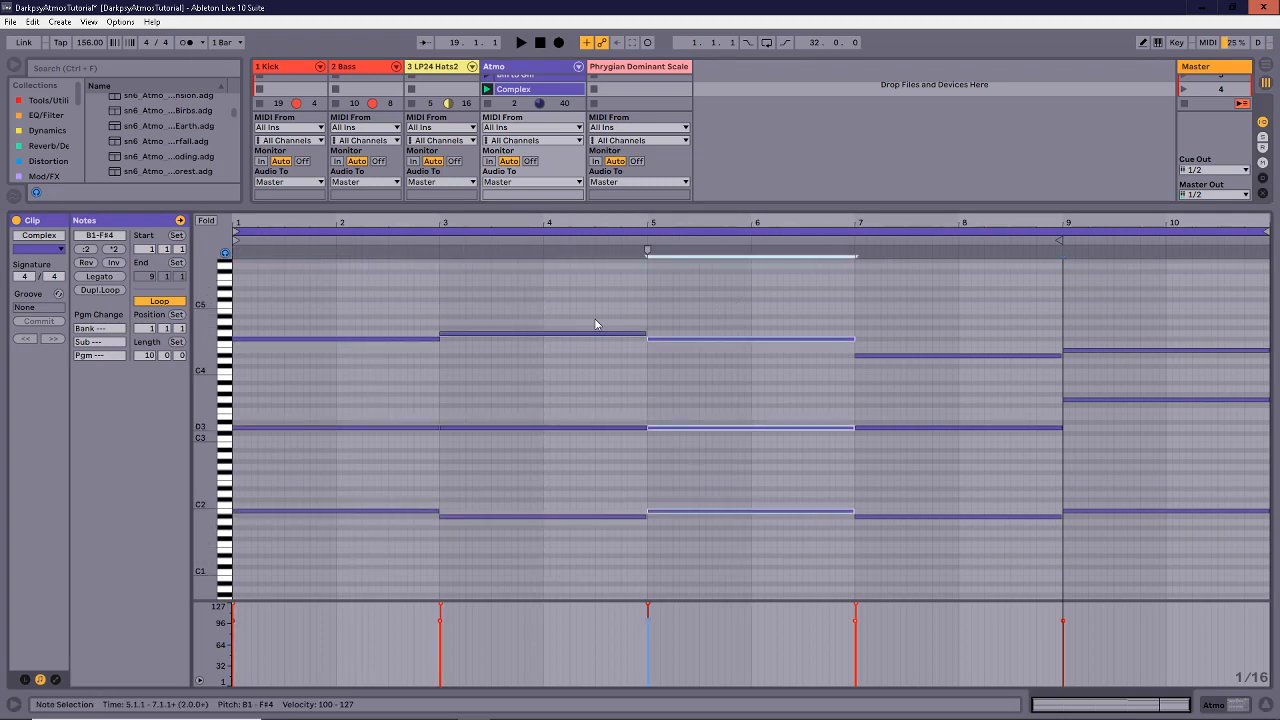
pyautogui.scroll(3, 528, 92)
pyautogui.click(533, 84)
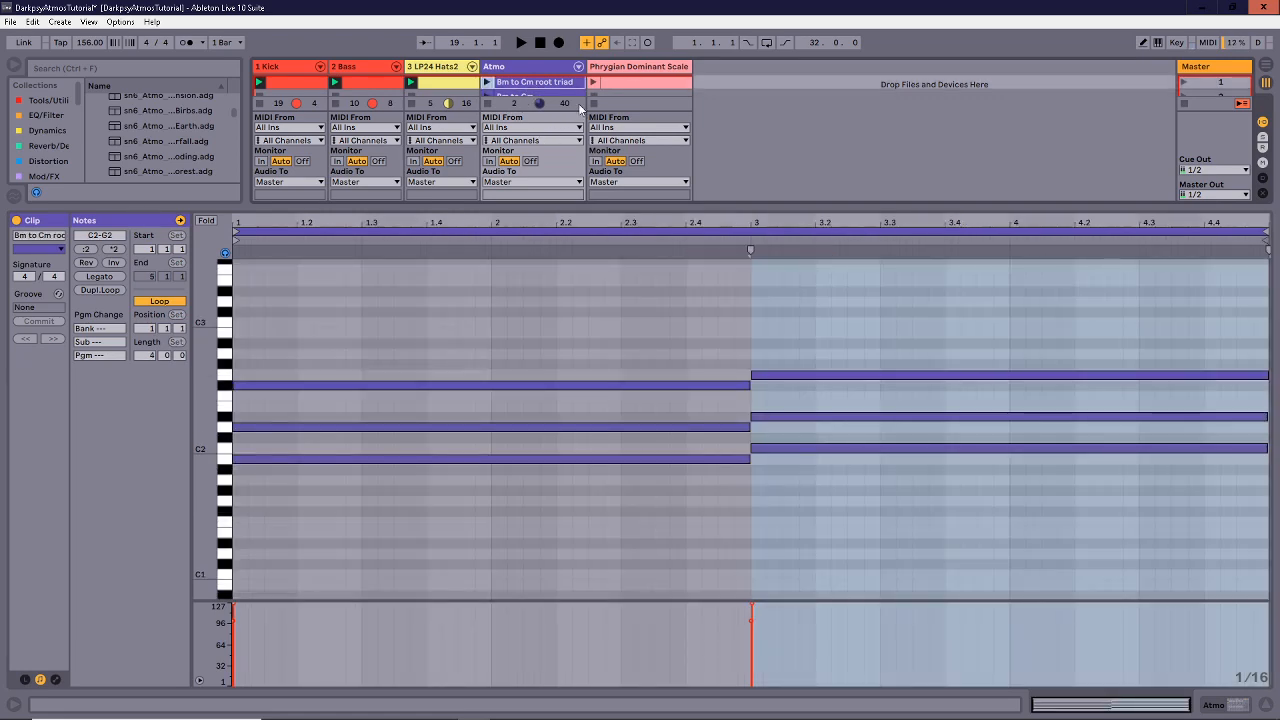
pyautogui.scroll(-3, 579, 107)
pyautogui.click(533, 82)
# Select the bars 3–5 chord and widen the piano roll's pitch range.
pyautogui.click(931, 373)
pyautogui.moveTo(931, 373); pyautogui.dragTo(919, 551)
pyautogui.moveTo(555, 273); pyautogui.dragTo(565, 366)
pyautogui.moveTo(923, 322); pyautogui.dragTo(918, 524)
pyautogui.moveTo(548, 270); pyautogui.dragTo(537, 523)
pyautogui.moveTo(203, 476); pyautogui.dragTo(250, 476)
pyautogui.scroll(1, 581, 490)
pyautogui.moveTo(204, 513); pyautogui.dragTo(184, 513)
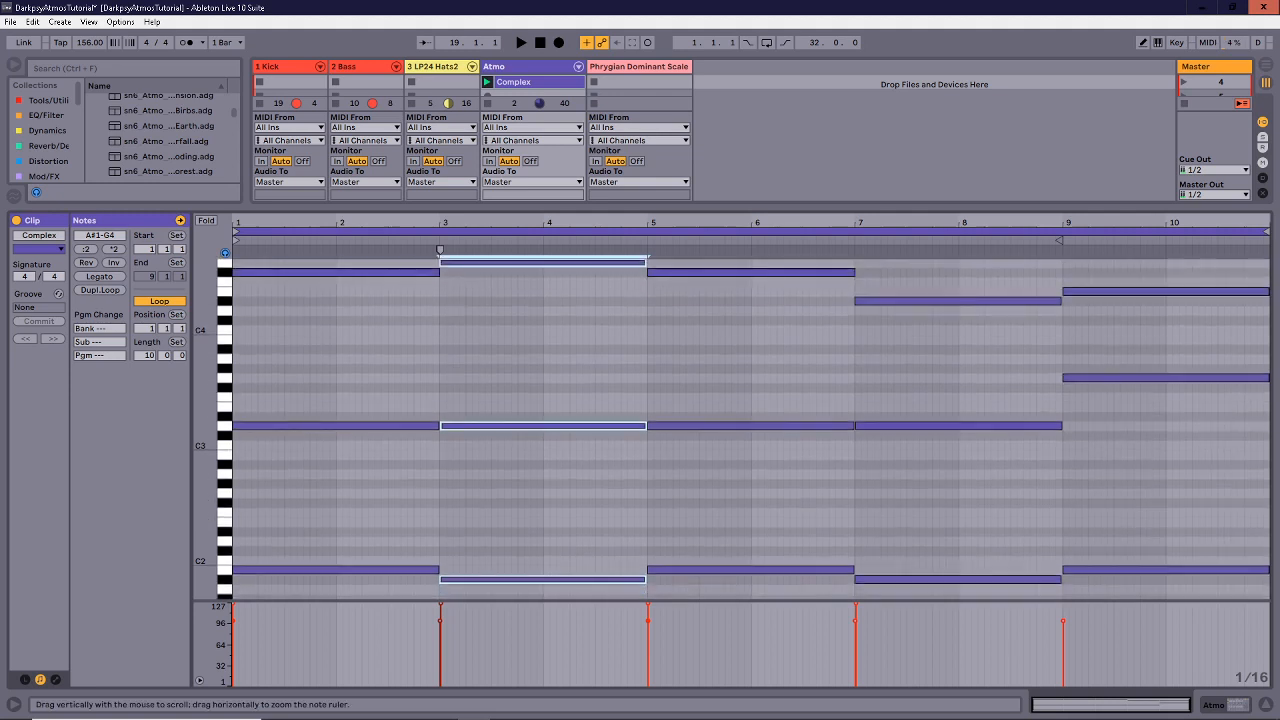
# Copy the bars 3–5 chord into bars 7–9 and lower its G4 top note to D#4.
pyautogui.moveTo(565, 580); pyautogui.dragTo(978, 581)
pyautogui.scroll(2, 962, 430)
pyautogui.click(958, 426)
pyautogui.click(958, 326)
pyautogui.press('Down')
pyautogui.press('Down')
pyautogui.press('Down')
pyautogui.press('Down')
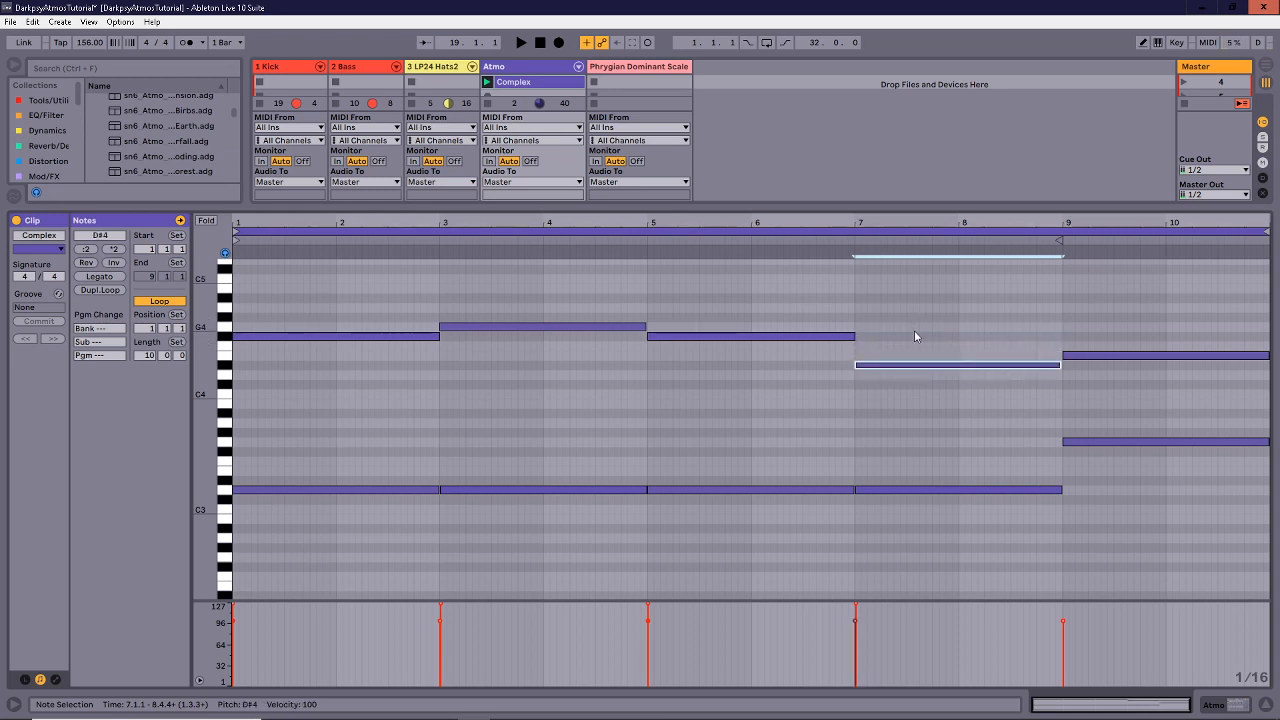
# Compare the top notes of each chord from bar 1 to bar 9, ending on the new D#4.
pyautogui.moveTo(388, 303); pyautogui.dragTo(410, 368)
pyautogui.moveTo(545, 300); pyautogui.dragTo(556, 378)
pyautogui.moveTo(730, 291); pyautogui.dragTo(735, 384)
pyautogui.moveTo(962, 322); pyautogui.dragTo(972, 420)
pyautogui.click(963, 376)
# Inspect the bars 7–9 notes and those past bar 9, then show the Phrygian Dominant Scale clip.
pyautogui.scroll(-1, 932, 386)
pyautogui.moveTo(951, 281); pyautogui.dragTo(962, 658)
pyautogui.click(966, 548)
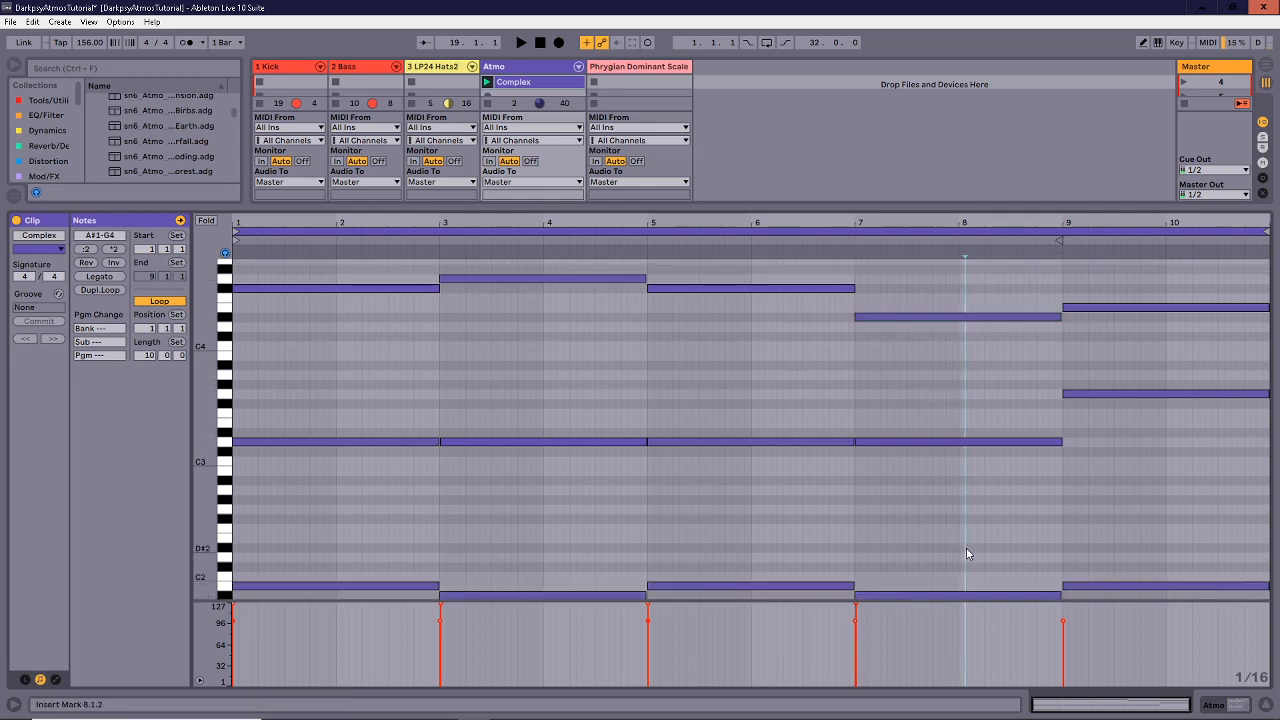
pyautogui.moveTo(950, 539); pyautogui.dragTo(944, 639)
pyautogui.click(948, 407)
pyautogui.moveTo(950, 413); pyautogui.dragTo(952, 445)
pyautogui.moveTo(935, 362); pyautogui.dragTo(939, 300)
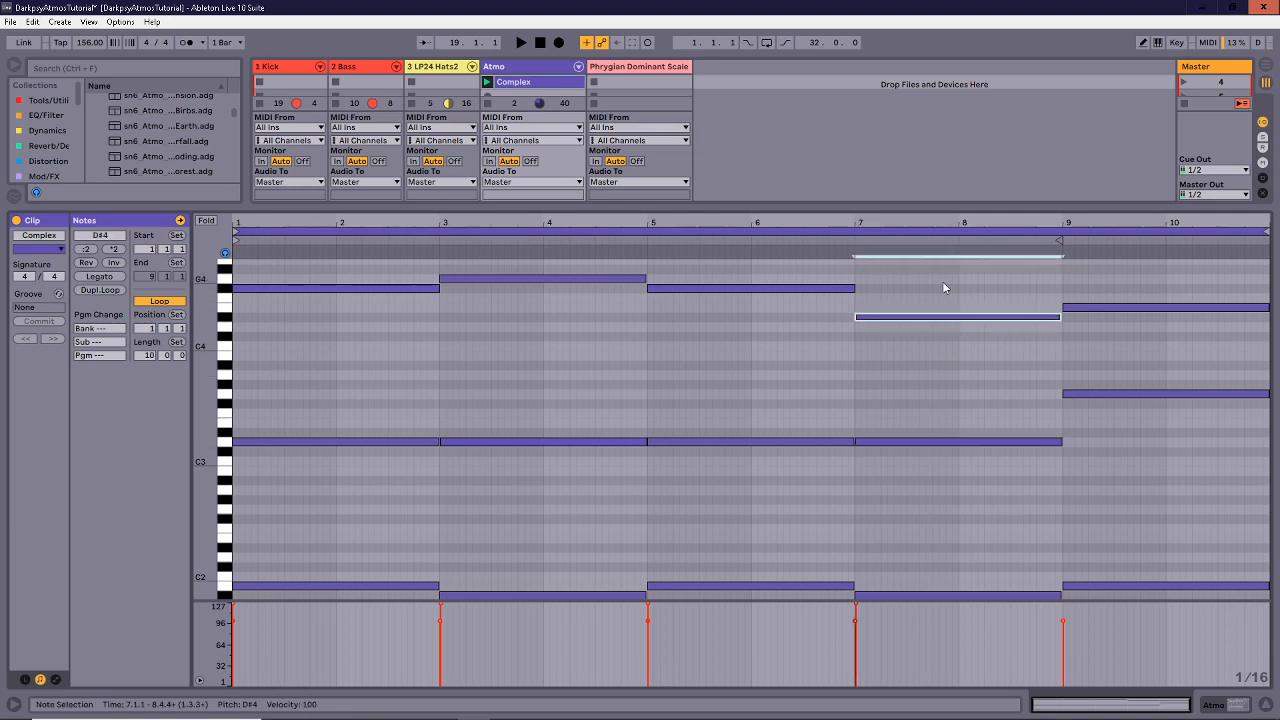
pyautogui.moveTo(944, 286); pyautogui.dragTo(953, 453)
pyautogui.click(951, 388)
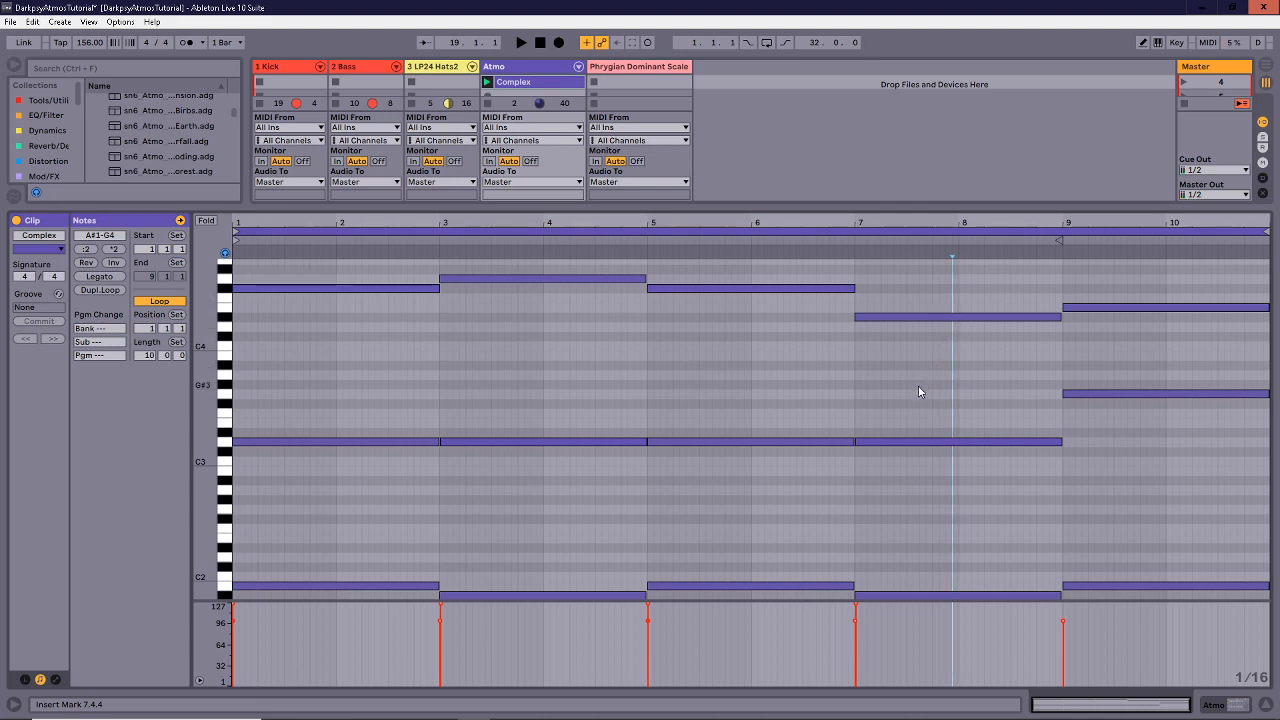
pyautogui.moveTo(349, 378); pyautogui.dragTo(957, 268)
pyautogui.click(957, 268)
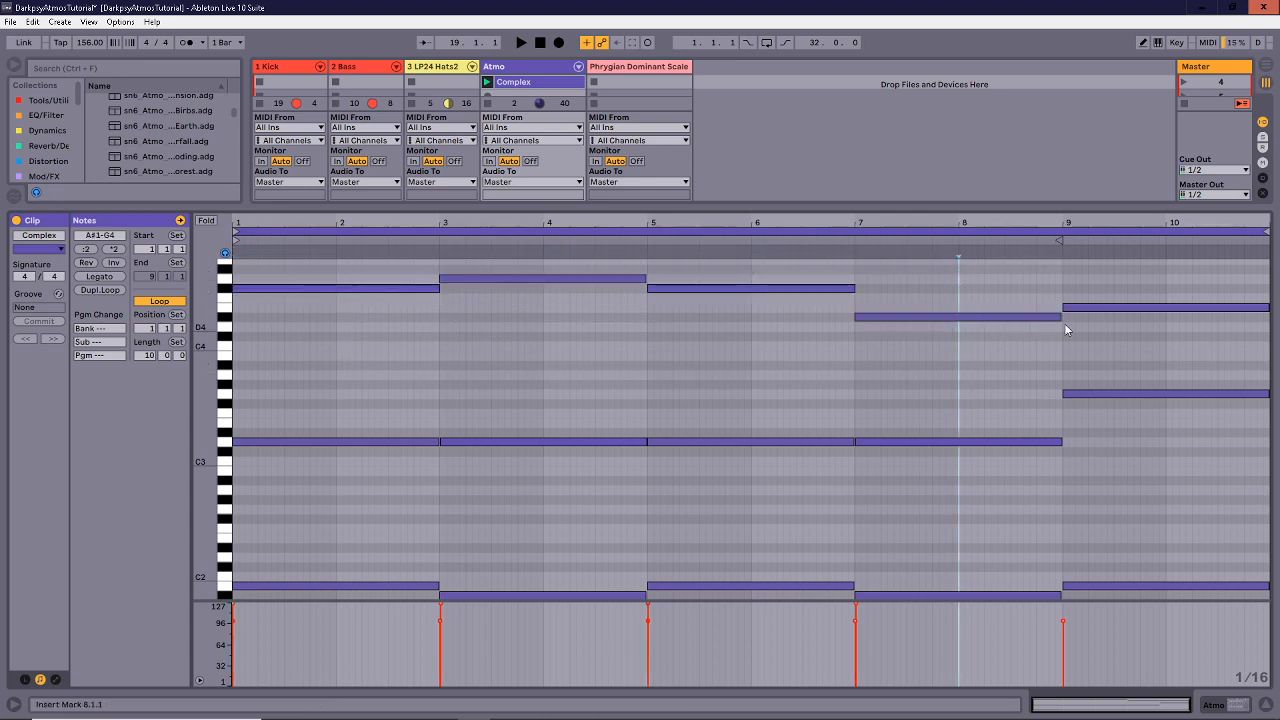
pyautogui.moveTo(1152, 268); pyautogui.dragTo(1190, 716)
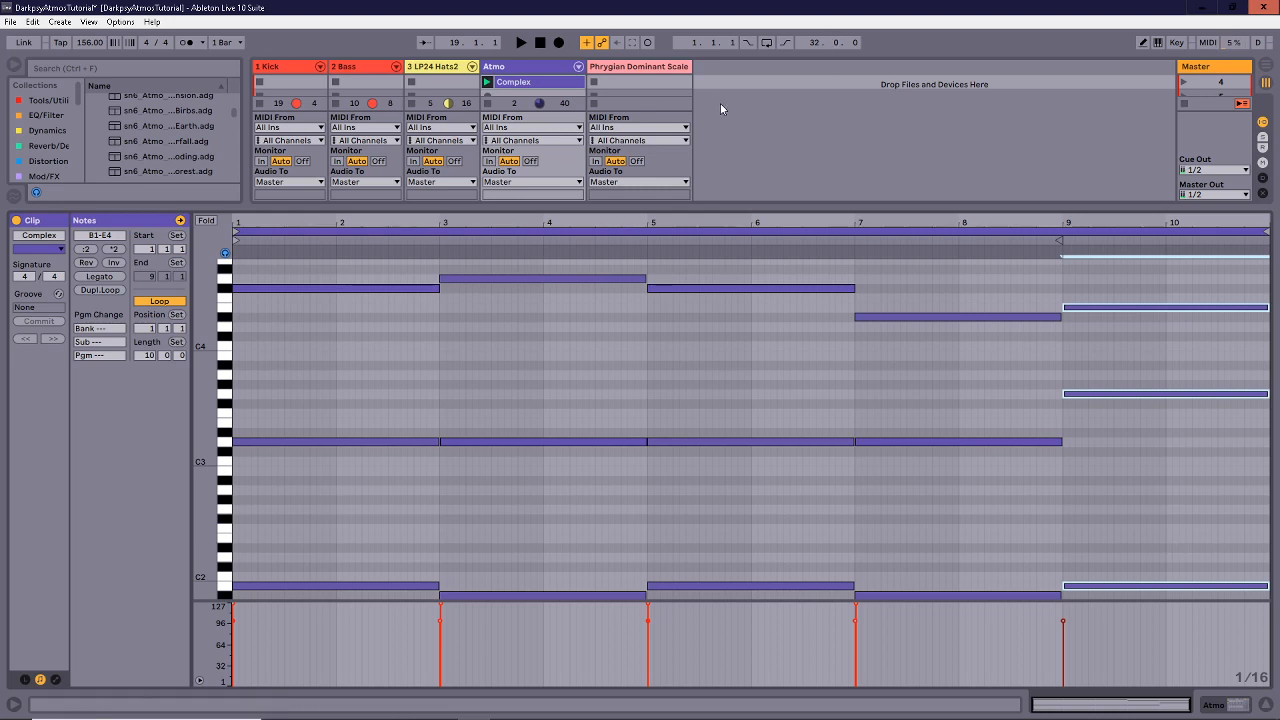
pyautogui.scroll(2, 647, 97)
pyautogui.click(649, 83)
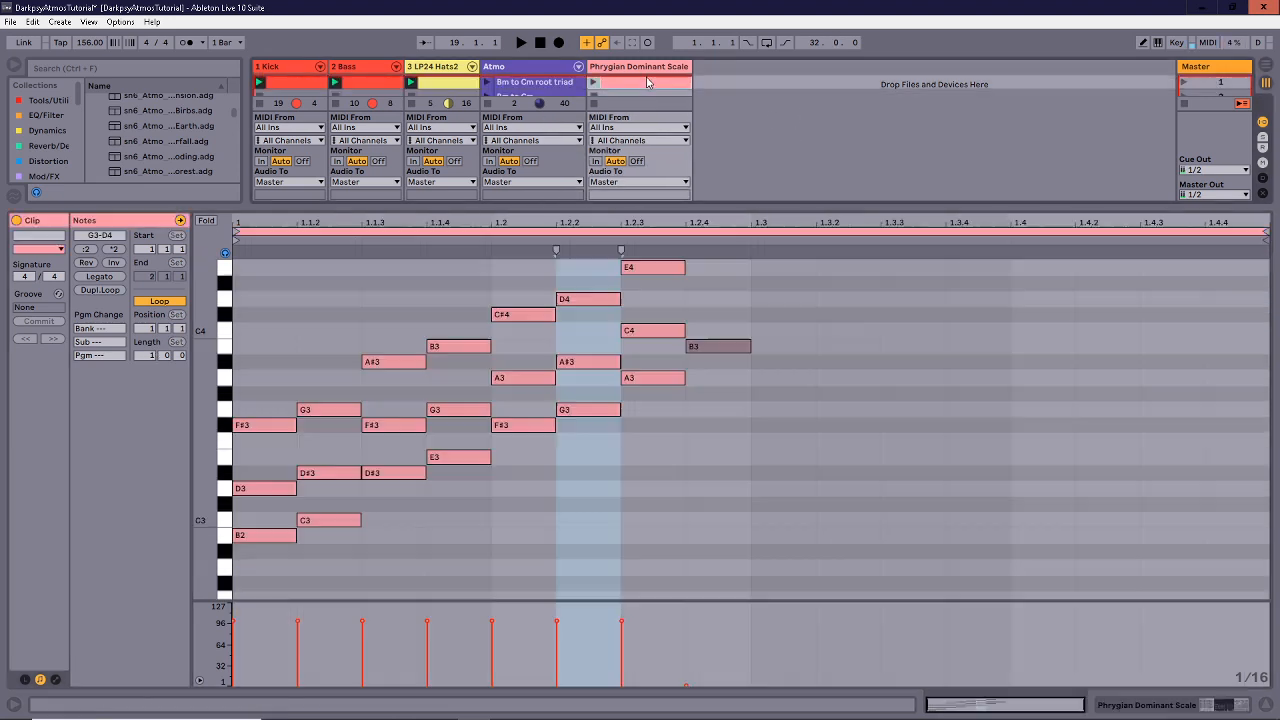
# Return to the Complex clip, zoom out its pitch range, stop playback and enlarge the note editor.
pyautogui.click(452, 461)
pyautogui.scroll(-2, 525, 97)
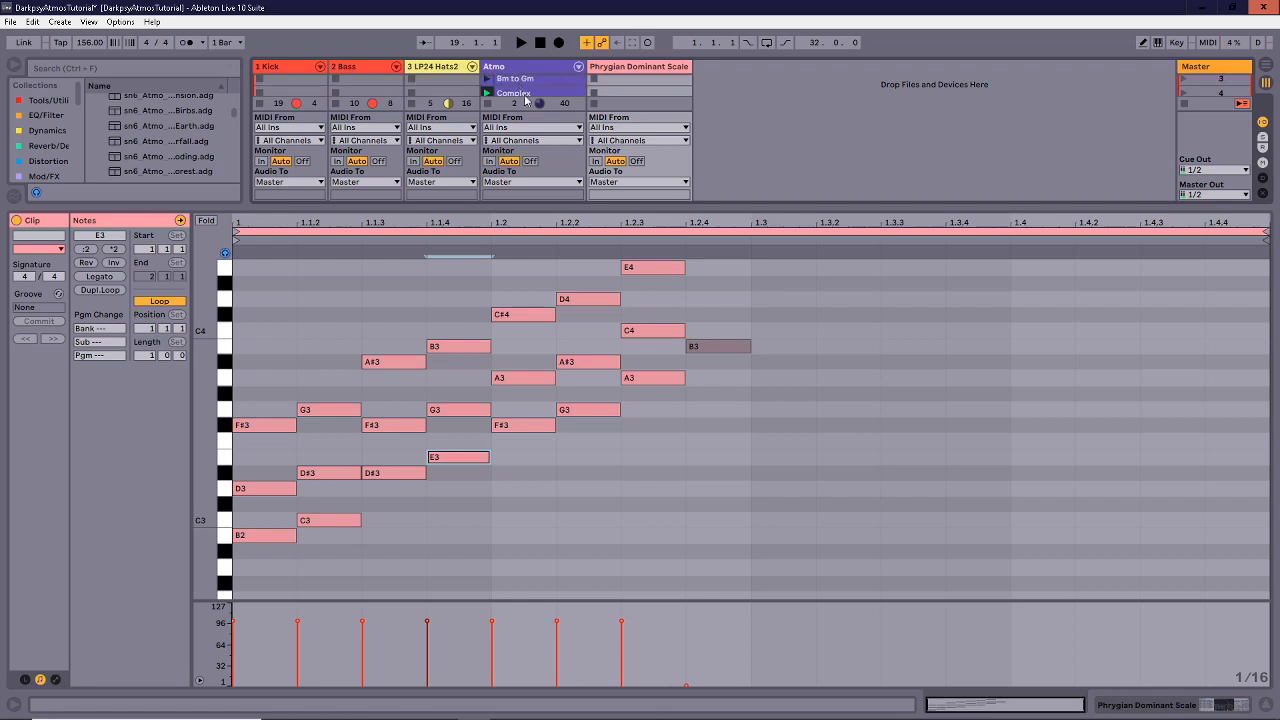
pyautogui.scroll(-2, 527, 104)
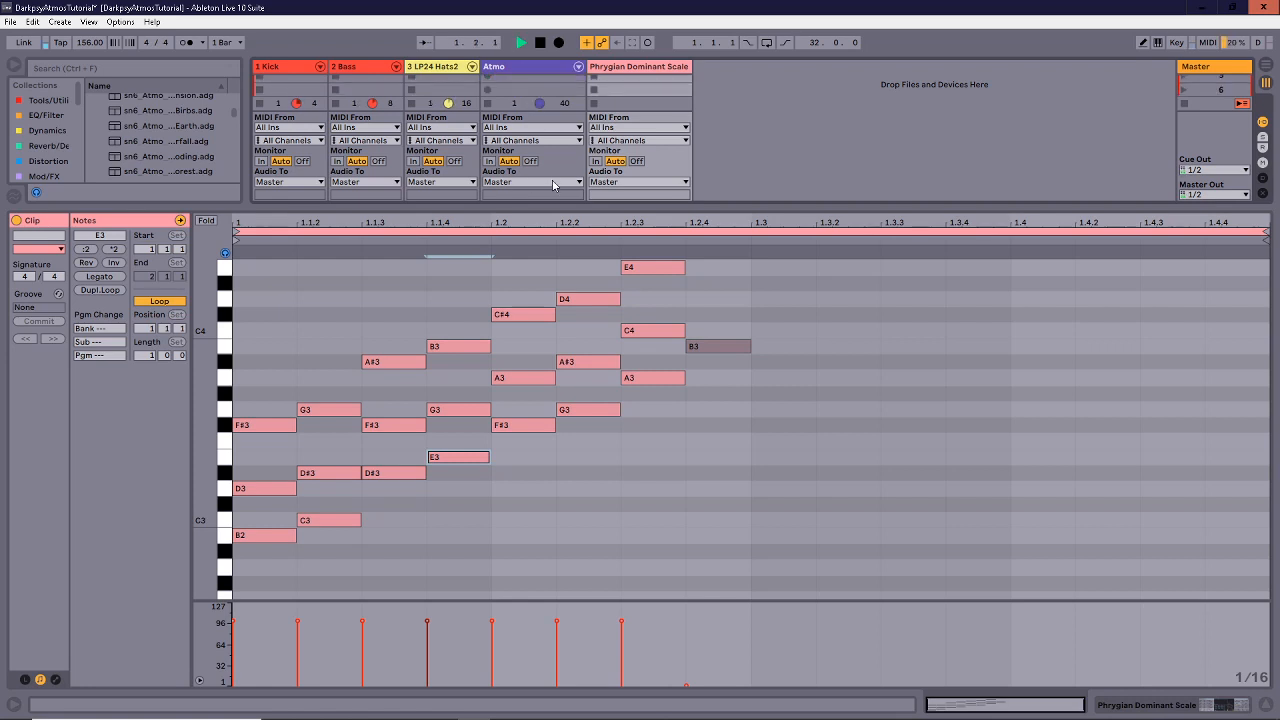
pyautogui.scroll(2, 530, 100)
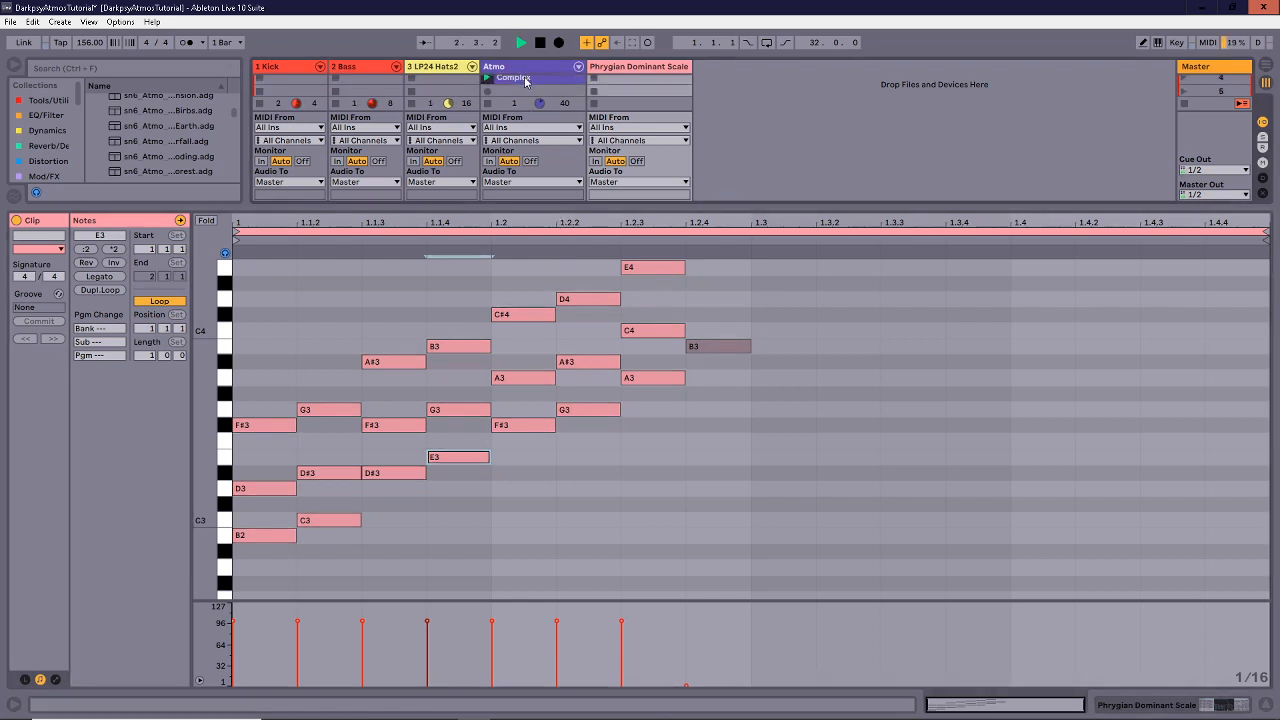
pyautogui.click(530, 82)
pyautogui.moveTo(207, 435); pyautogui.dragTo(196, 430)
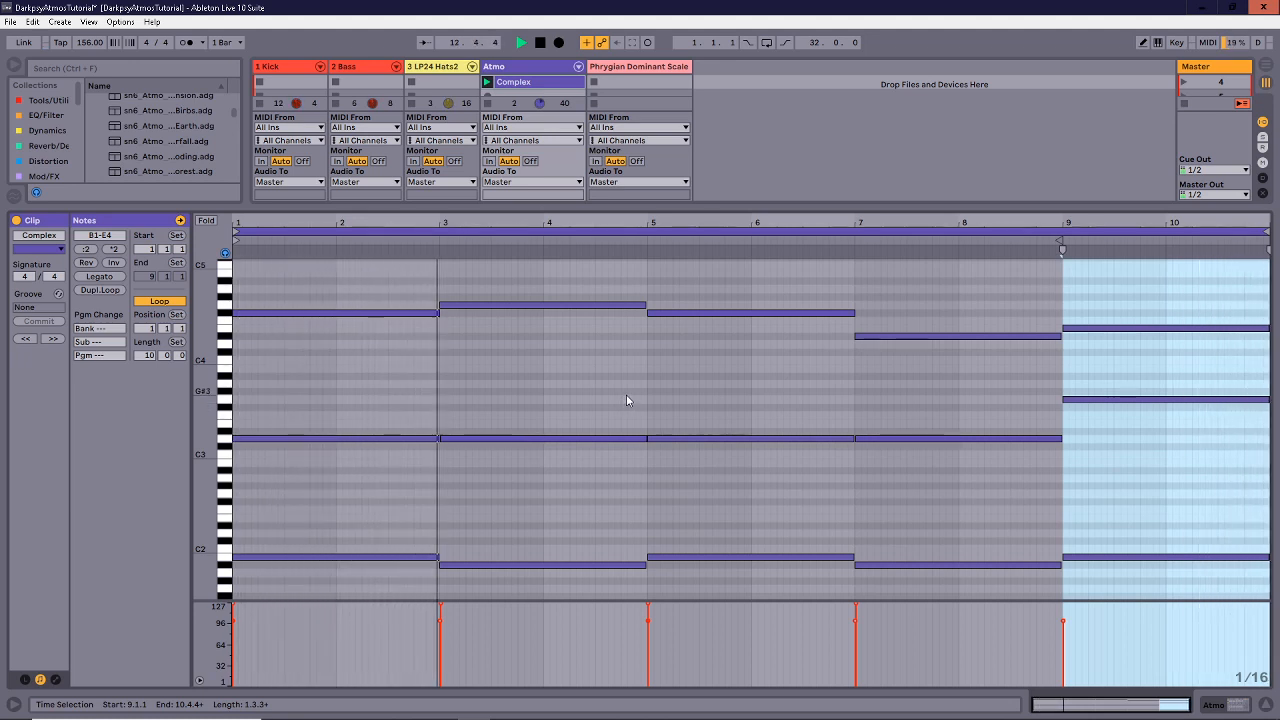
pyautogui.press('space')
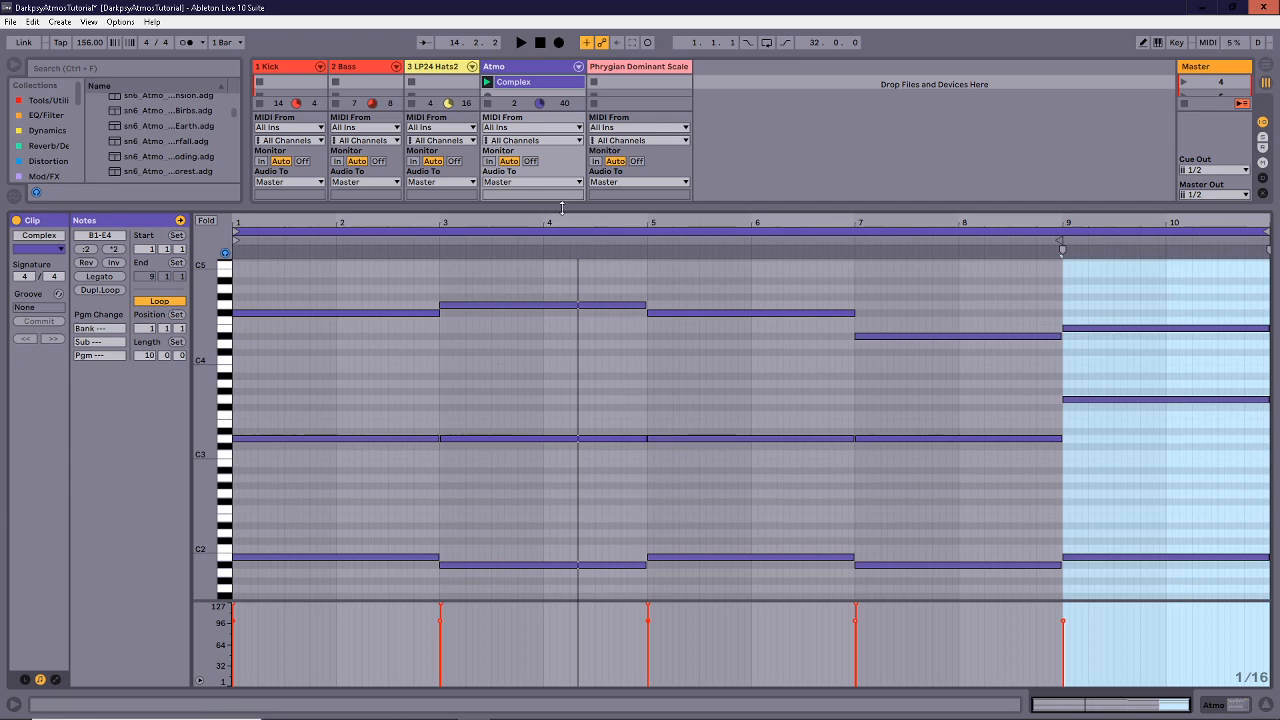
pyautogui.moveTo(567, 215); pyautogui.dragTo(569, 190)
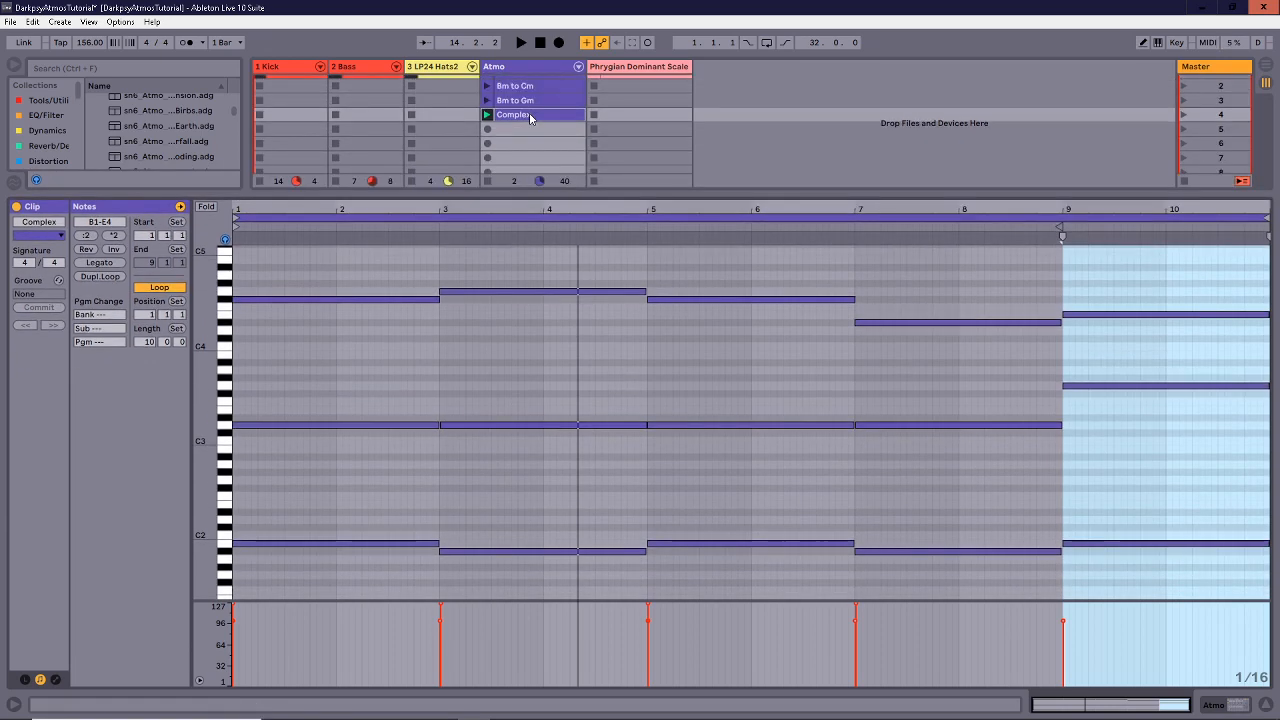
# Show clip envelopes for the sn6 Atmo SESiriusB instrument's FX Fil Wet parameter.
pyautogui.click(55, 681)
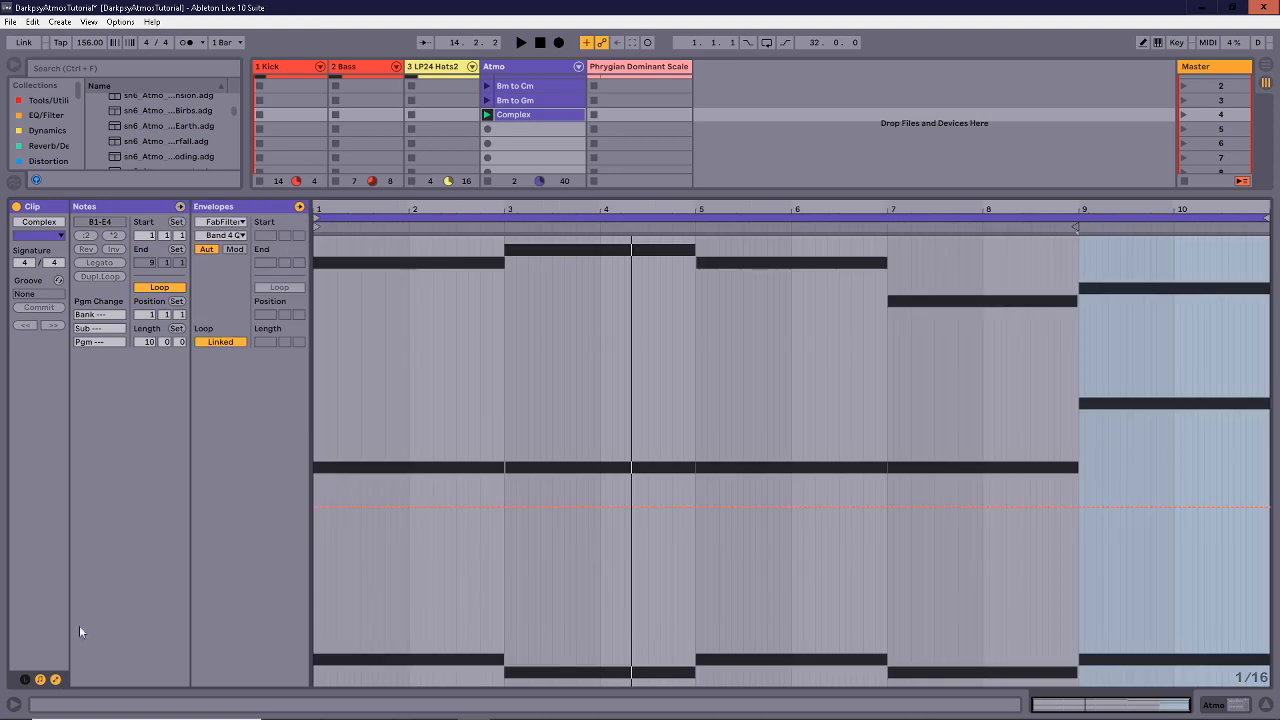
pyautogui.click(225, 223)
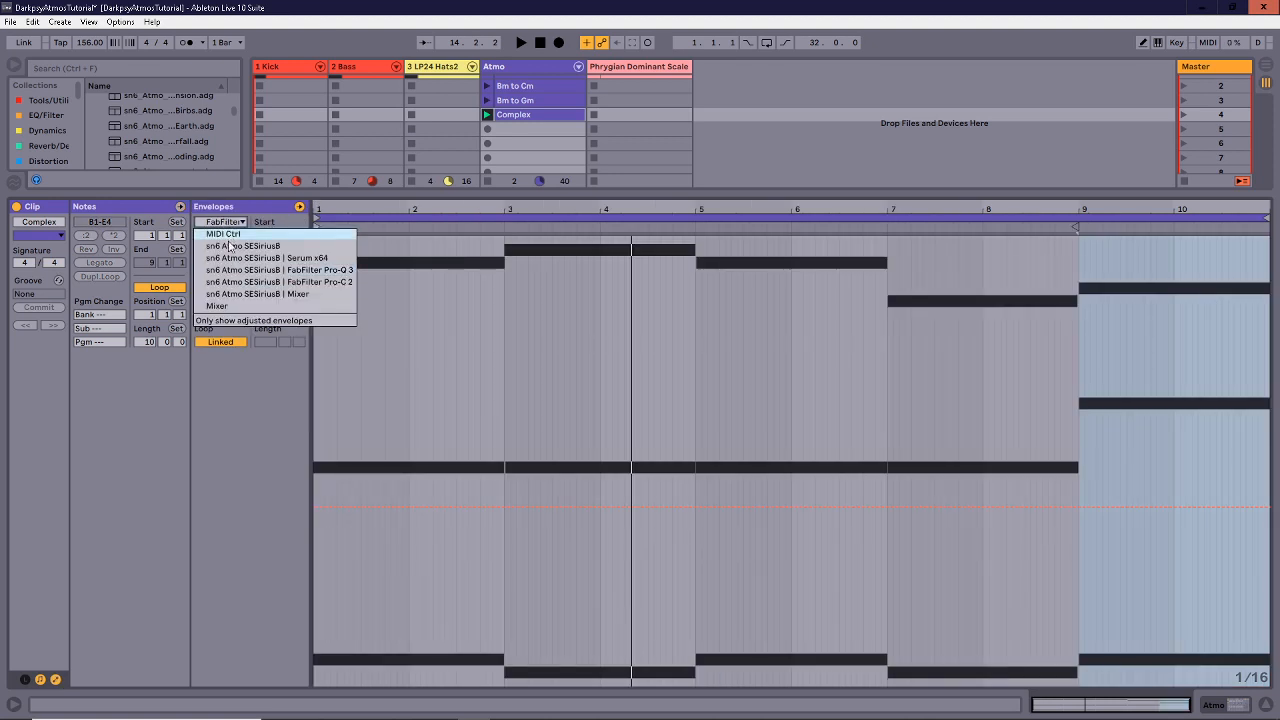
pyautogui.click(232, 245)
pyautogui.click(230, 238)
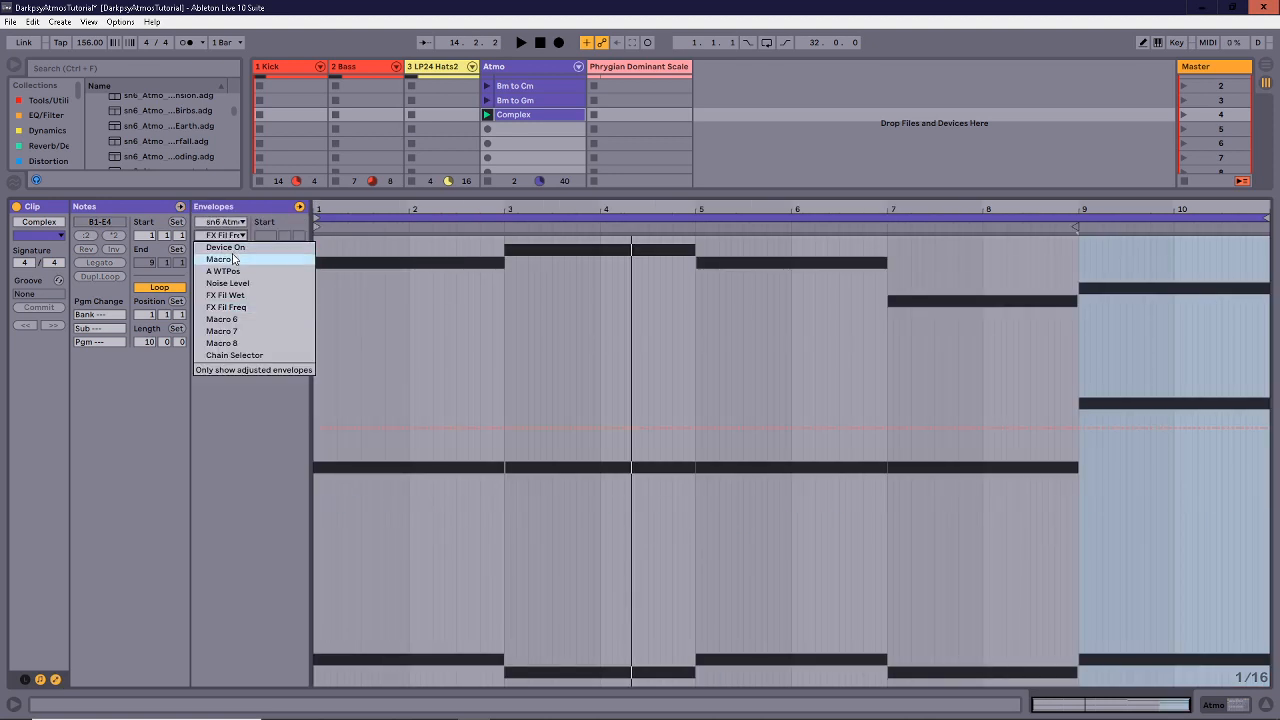
pyautogui.click(234, 307)
pyautogui.click(230, 237)
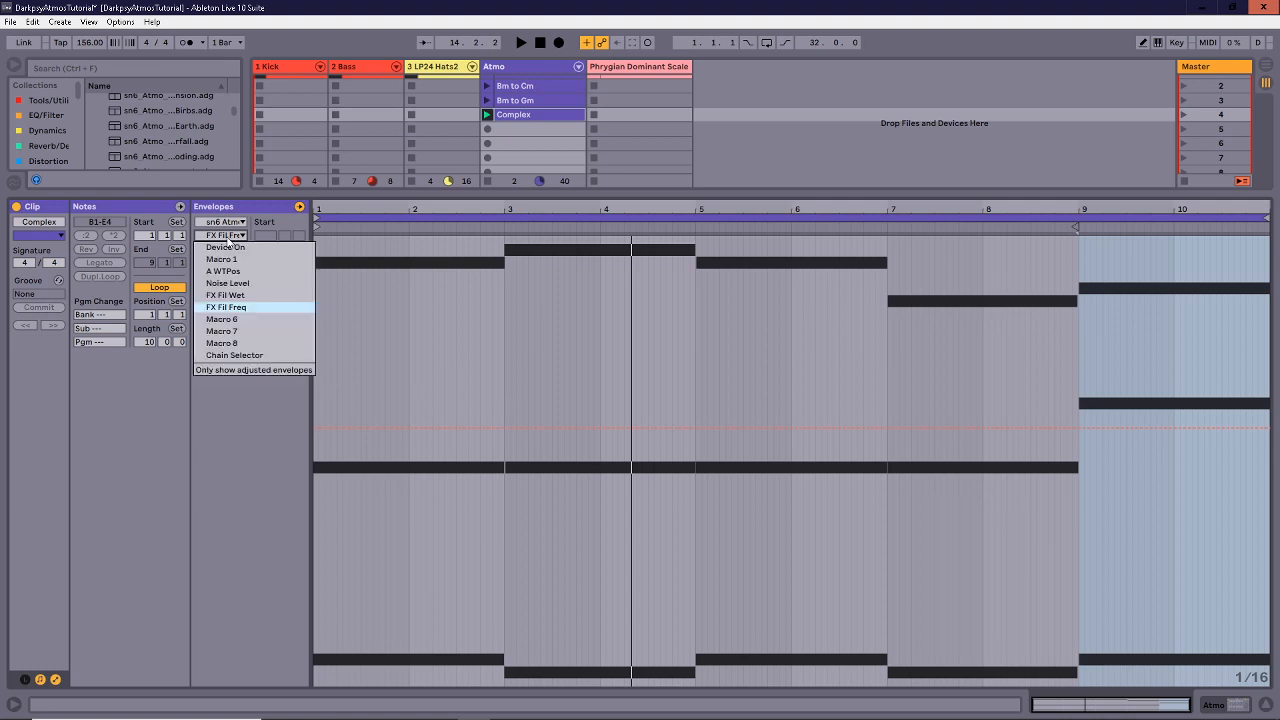
pyautogui.click(230, 295)
pyautogui.click(237, 240)
pyautogui.click(230, 295)
pyautogui.click(238, 238)
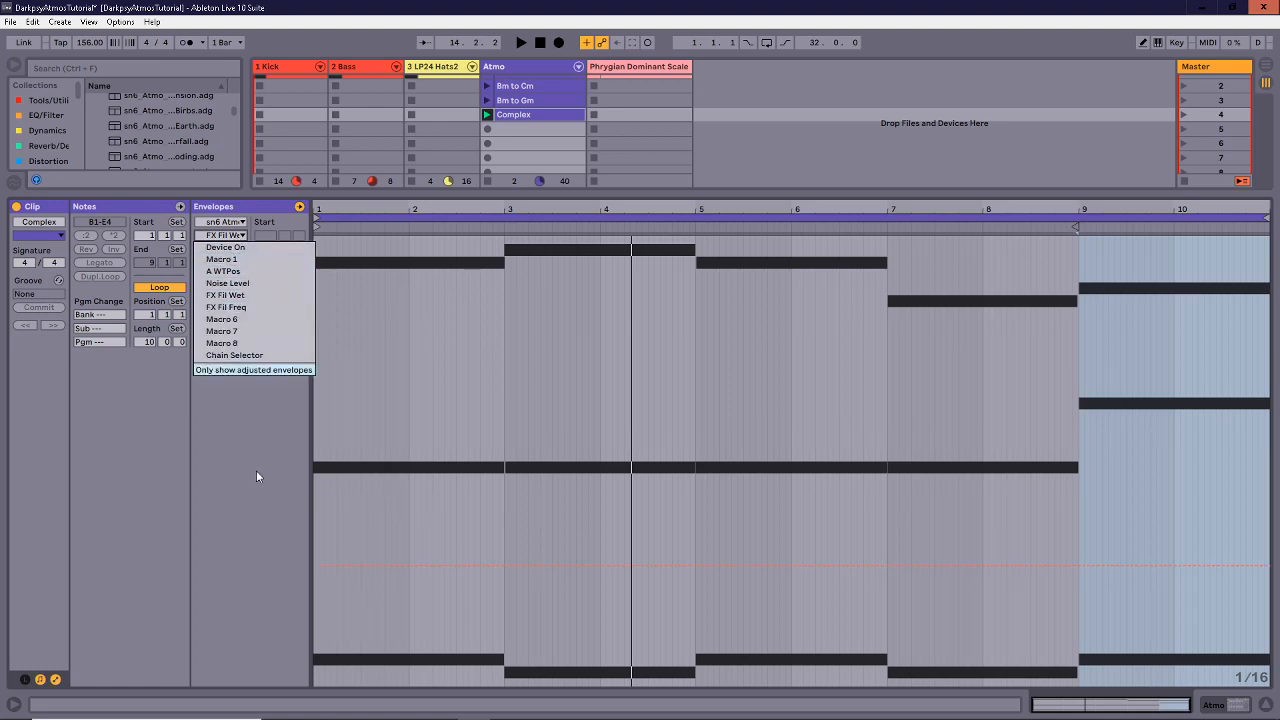
pyautogui.click(313, 563)
# Insert a triangle FX Fil Wet shape across bars 1–7 and play it back.
pyautogui.moveTo(317, 562); pyautogui.dragTo(811, 530)
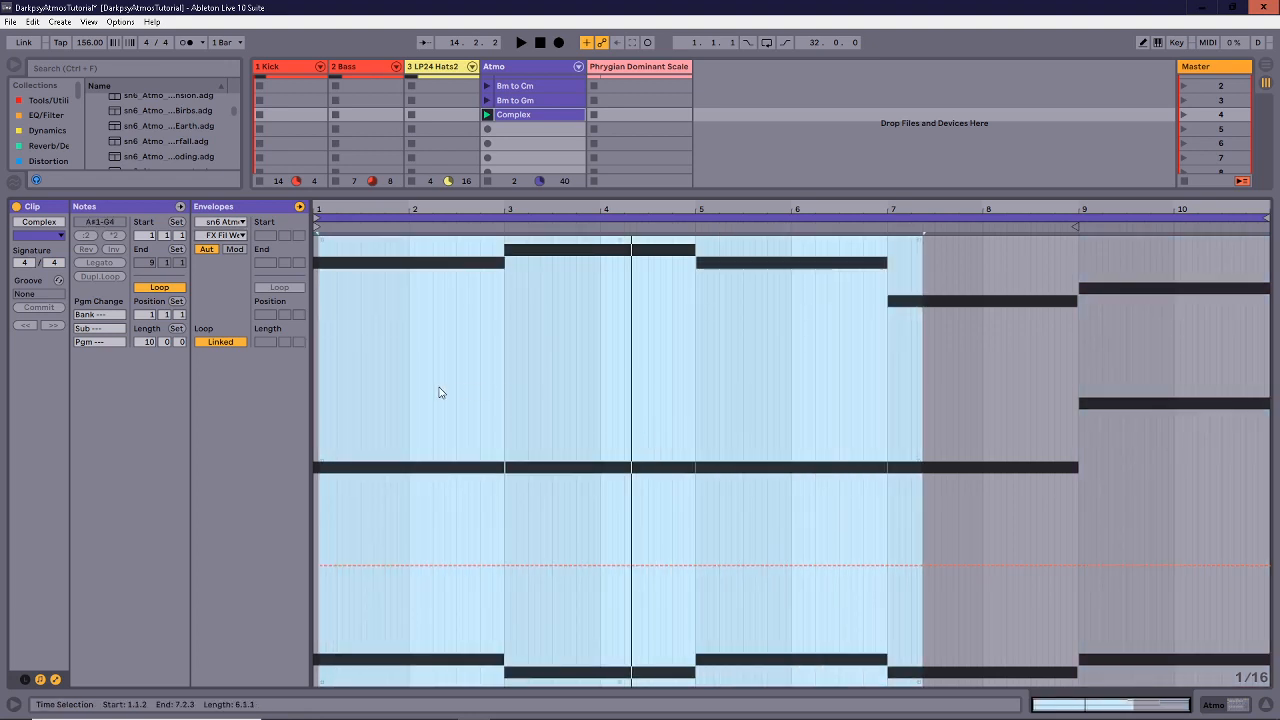
pyautogui.rightClick(460, 414)
pyautogui.click(528, 607)
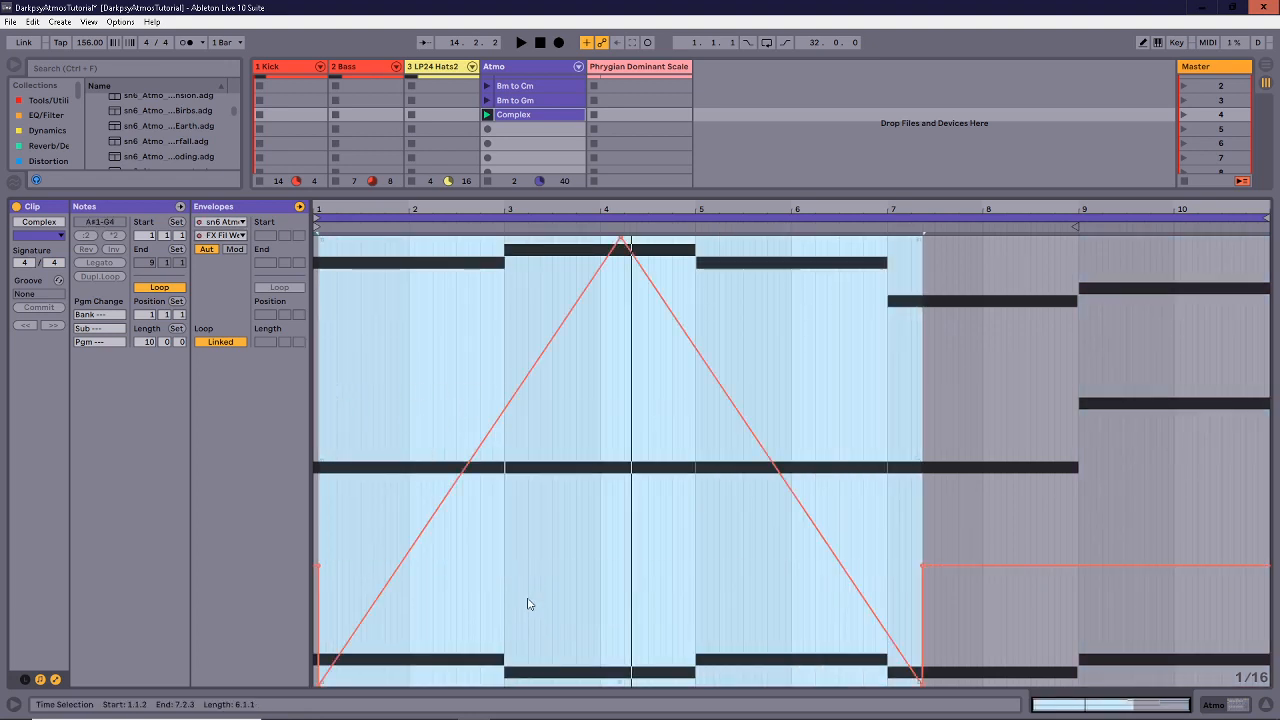
pyautogui.press('space')
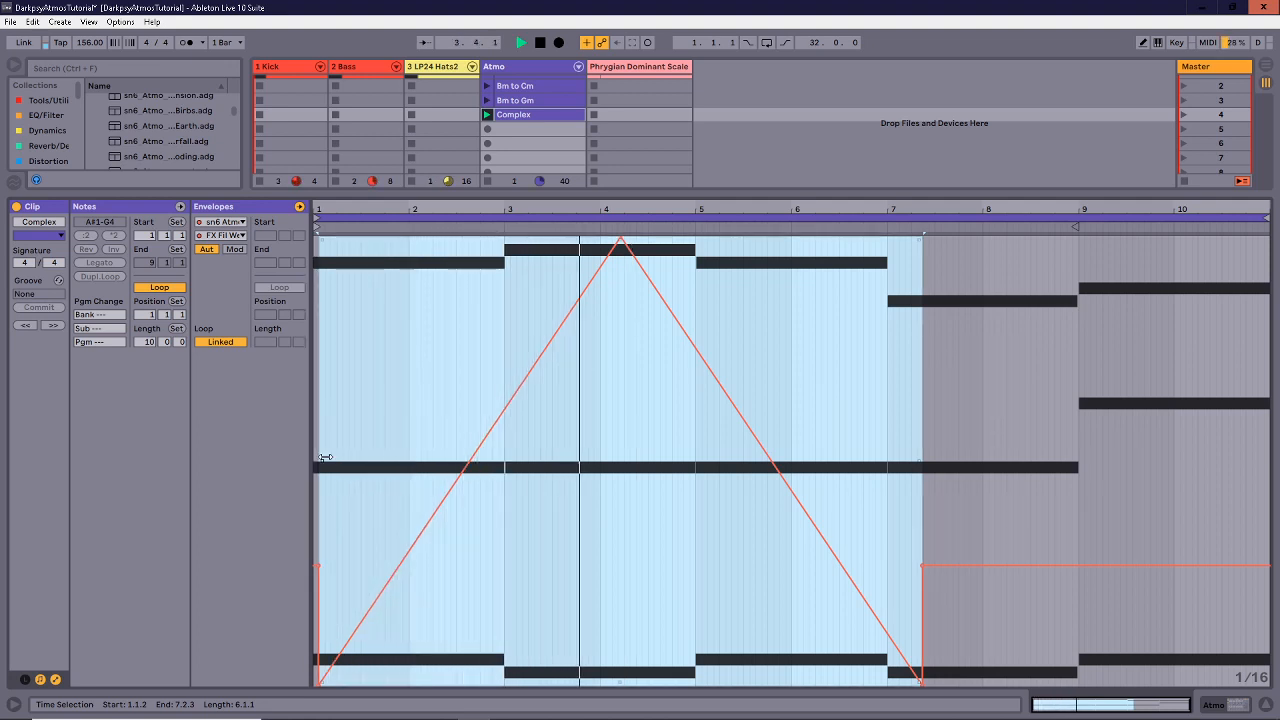
pyautogui.press('space')
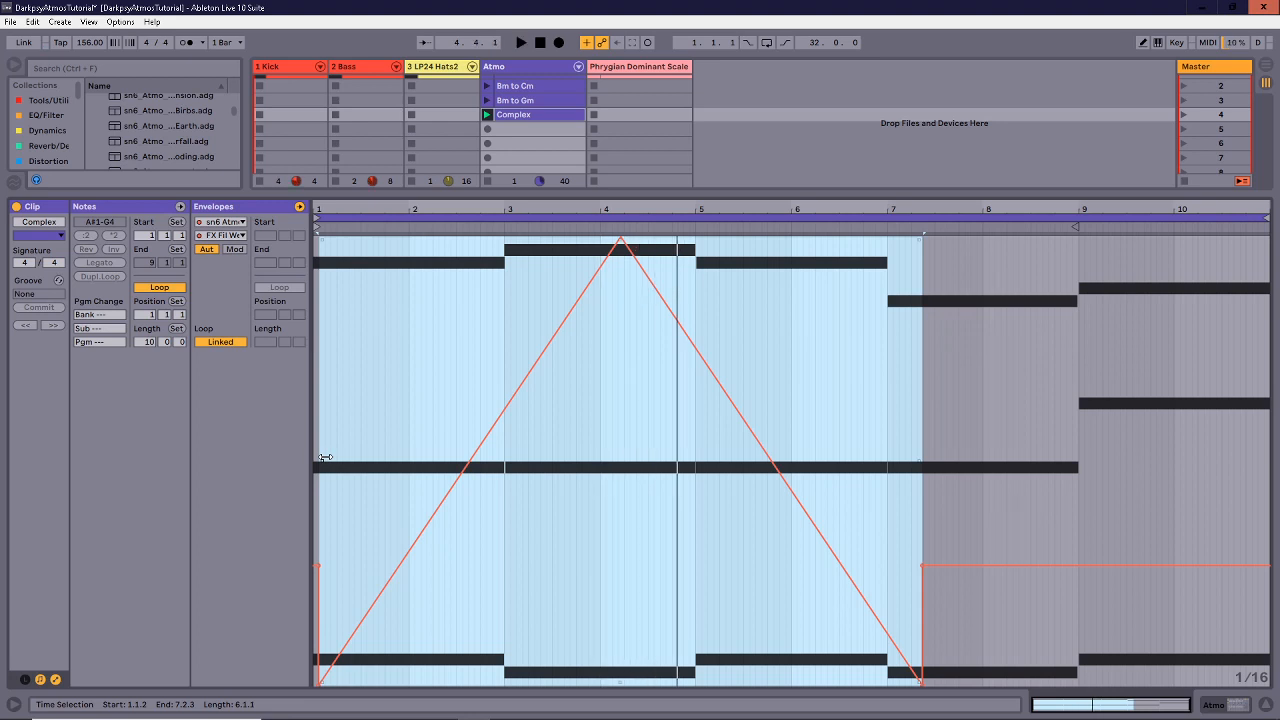
pyautogui.click(575, 410)
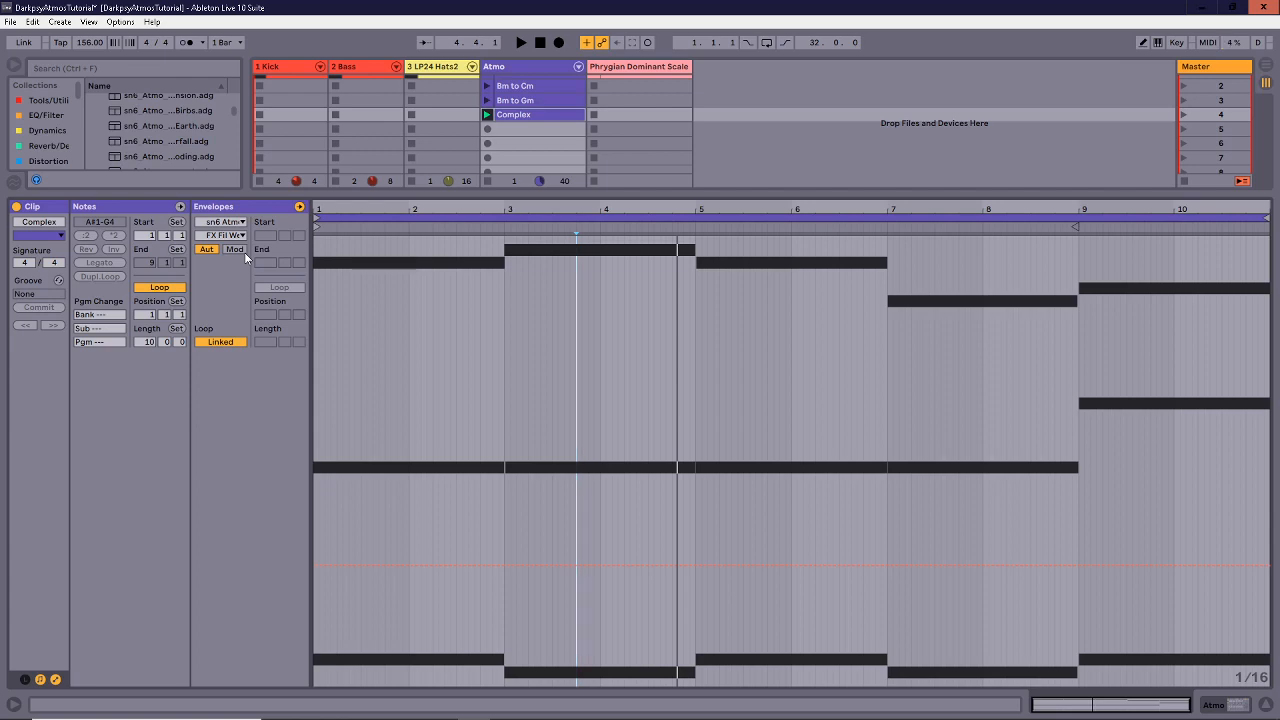
# Hide the envelopes and select each of the Complex clip's four chords in turn.
pyautogui.moveTo(355, 196)
pyautogui.mouseDown()
pyautogui.moveTo(337, 405)
pyautogui.moveTo(337, 214)
pyautogui.mouseUp()
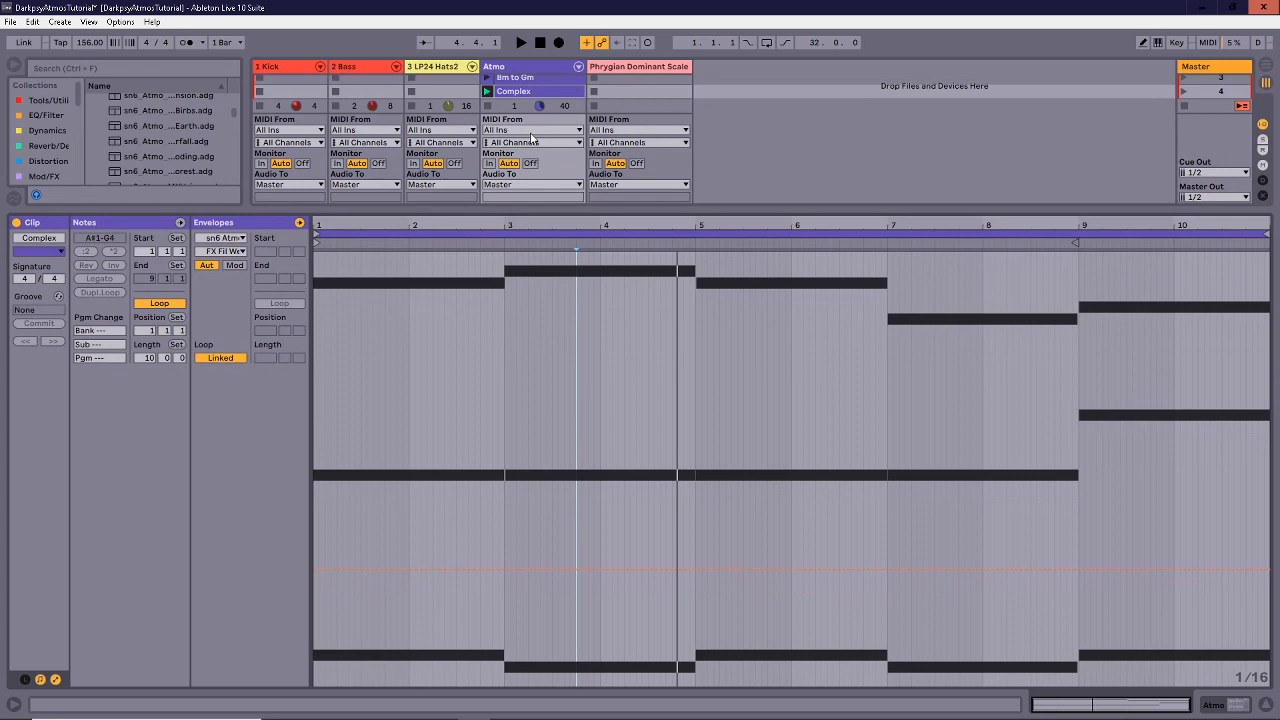
pyautogui.click(57, 680)
pyautogui.moveTo(527, 210); pyautogui.dragTo(526, 213)
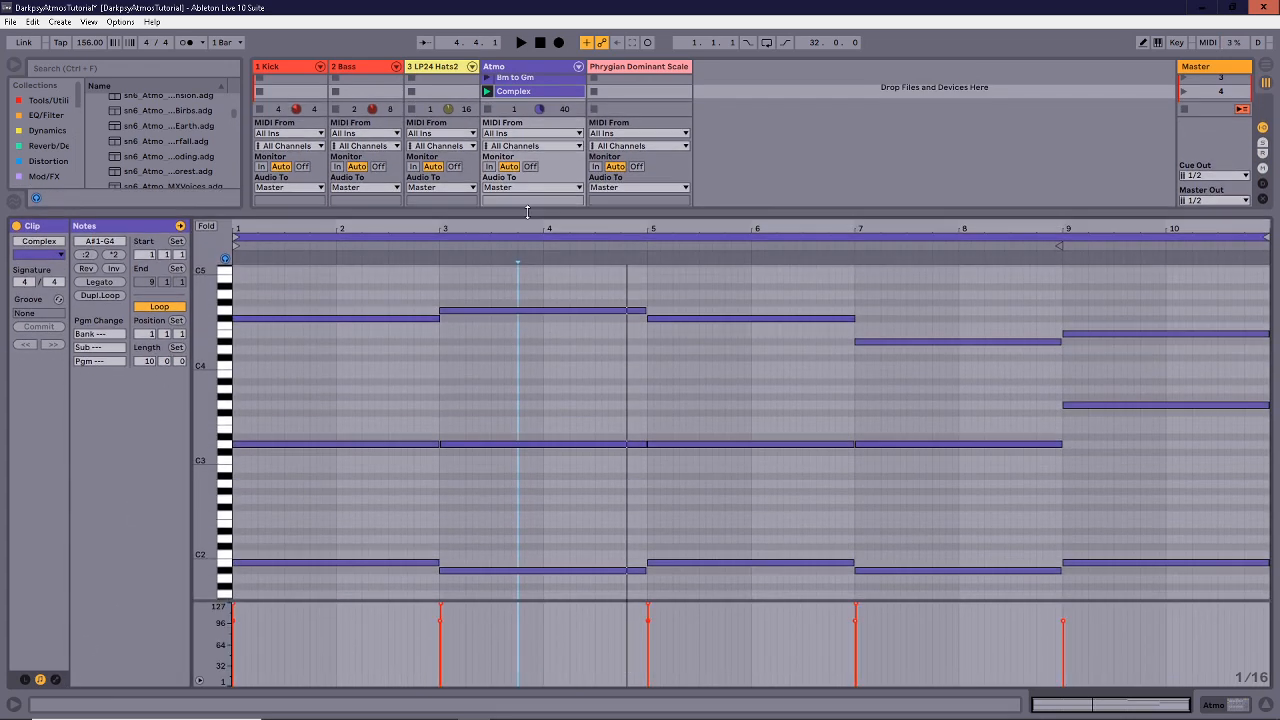
pyautogui.moveTo(380, 268); pyautogui.dragTo(412, 690)
pyautogui.moveTo(551, 284); pyautogui.dragTo(572, 604)
pyautogui.moveTo(765, 306); pyautogui.dragTo(766, 580)
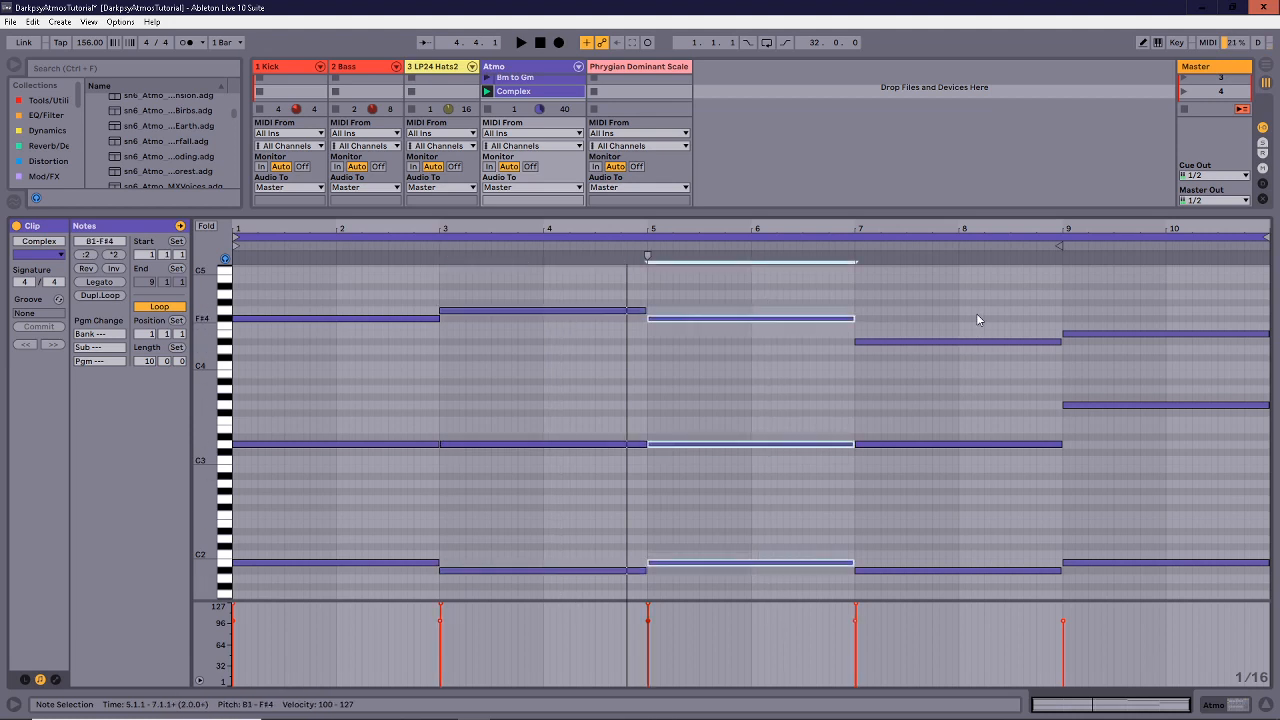
pyautogui.moveTo(976, 313); pyautogui.dragTo(1010, 586)
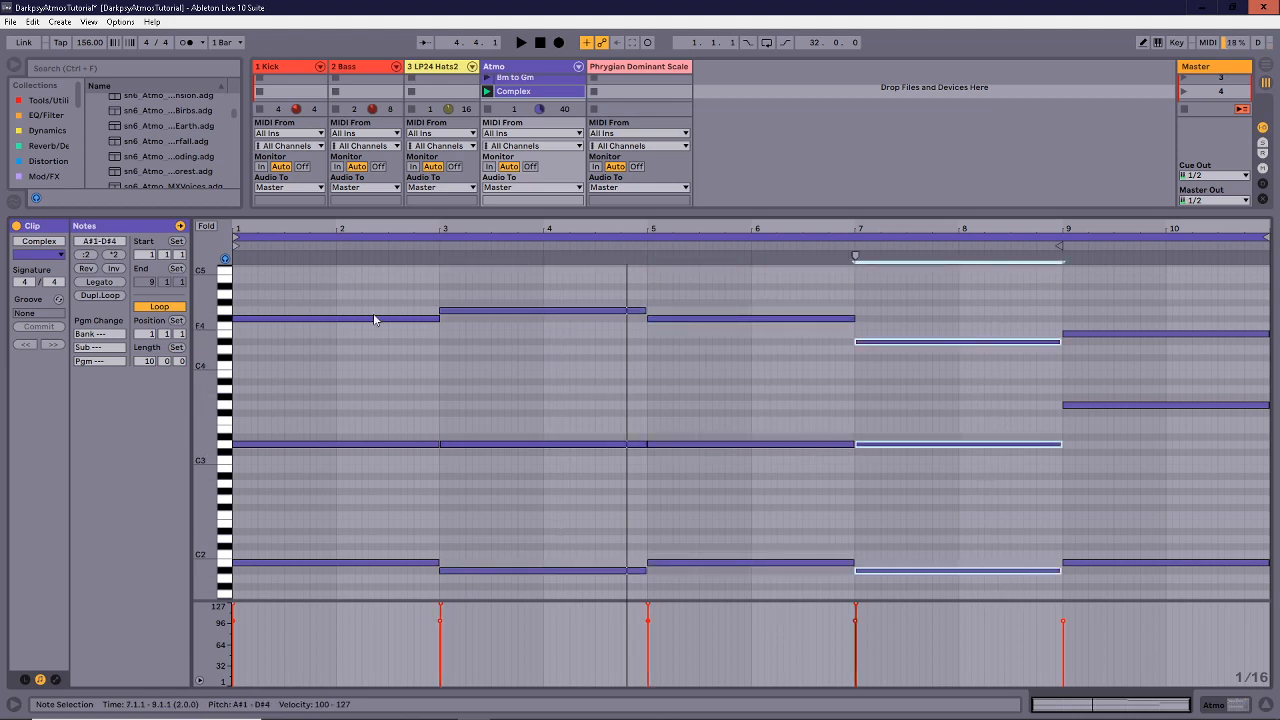
# End the first chord around 2.3 and start the bar 3 chord earlier at 2.3.
pyautogui.moveTo(382, 271); pyautogui.dragTo(357, 654)
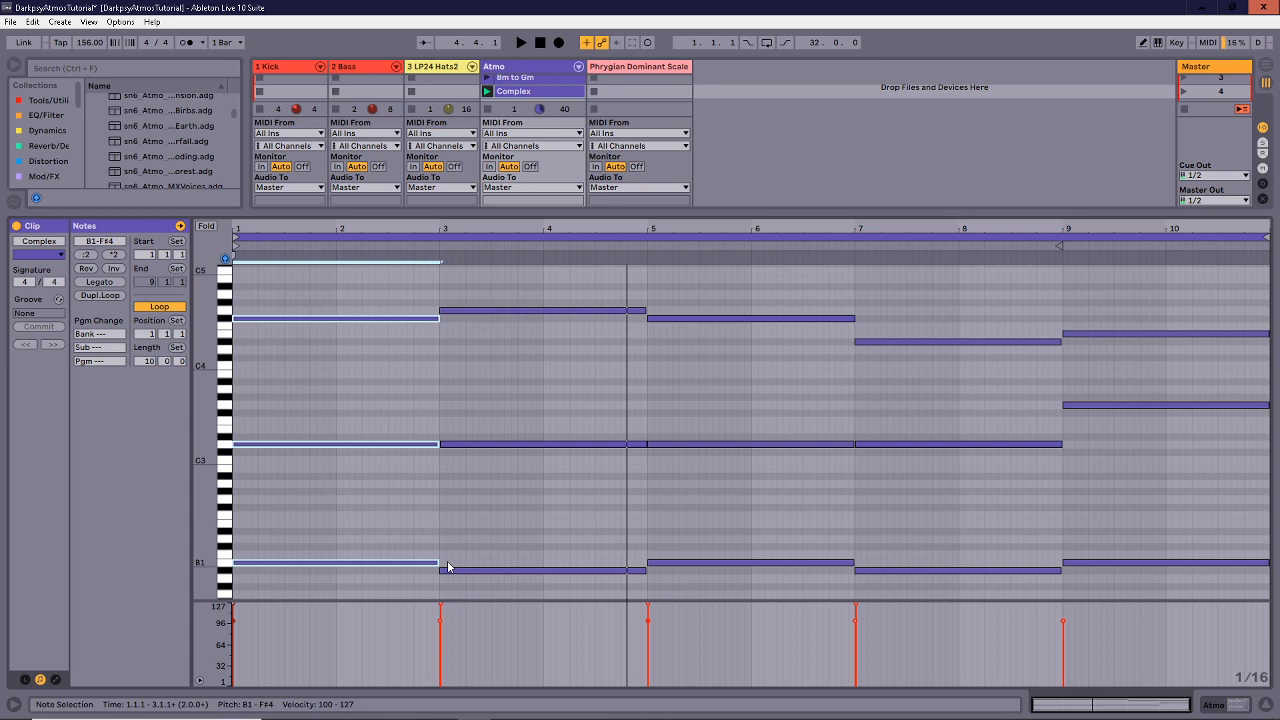
pyautogui.moveTo(437, 563); pyautogui.dragTo(389, 563)
pyautogui.moveTo(505, 286); pyautogui.dragTo(389, 576)
pyautogui.keyDown('shift'); pyautogui.click(441, 571); pyautogui.keyUp('shift')
pyautogui.moveTo(646, 266); pyautogui.dragTo(901, 576)
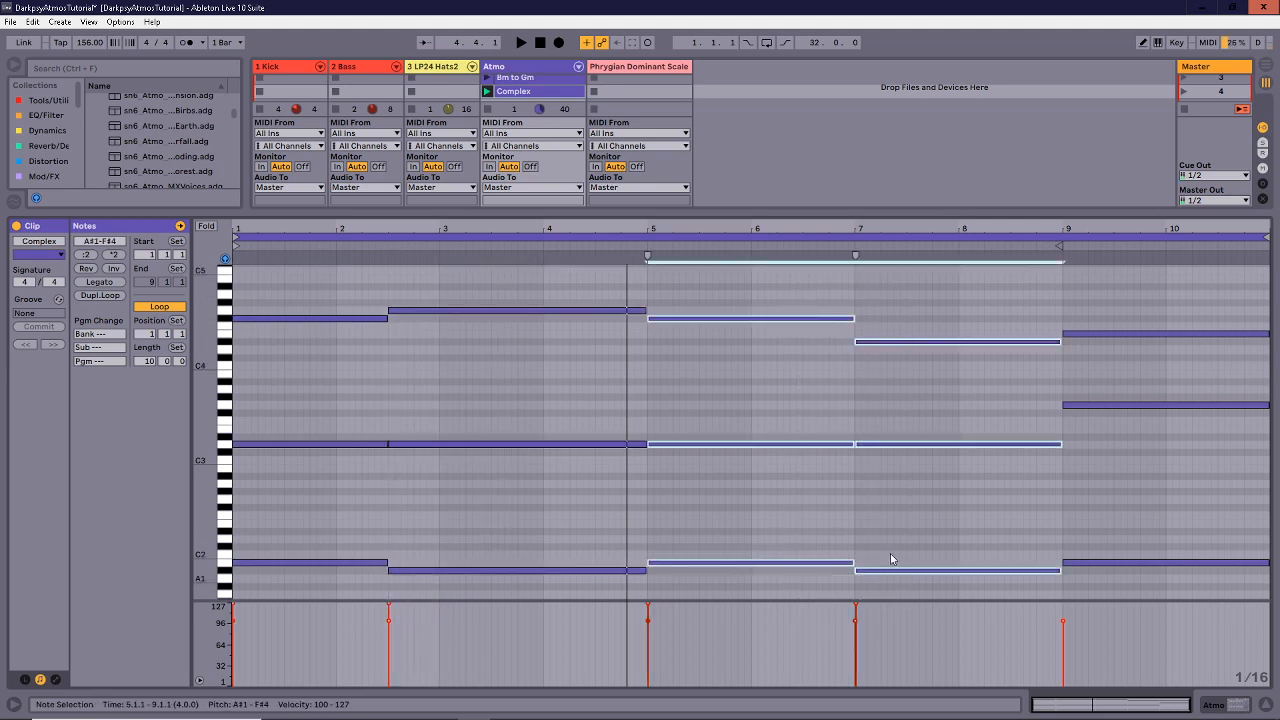
# End the bar 5 chord earlier and move the bar 7 chord to 6.2.1–8.3.4.
pyautogui.moveTo(786, 308); pyautogui.dragTo(777, 570)
pyautogui.moveTo(912, 290)
pyautogui.mouseDown()
pyautogui.moveTo(915, 480)
pyautogui.moveTo(860, 571)
pyautogui.moveTo(777, 571)
pyautogui.mouseUp()
pyautogui.moveTo(1014, 303)
pyautogui.mouseDown()
pyautogui.moveTo(1036, 622)
pyautogui.moveTo(1038, 610)
pyautogui.mouseUp()
pyautogui.moveTo(1058, 445); pyautogui.dragTo(1009, 452)
pyautogui.moveTo(1104, 297); pyautogui.dragTo(1011, 562)
# Audition the new chord timing, then enlarge the clip slot area.
pyautogui.press('space')
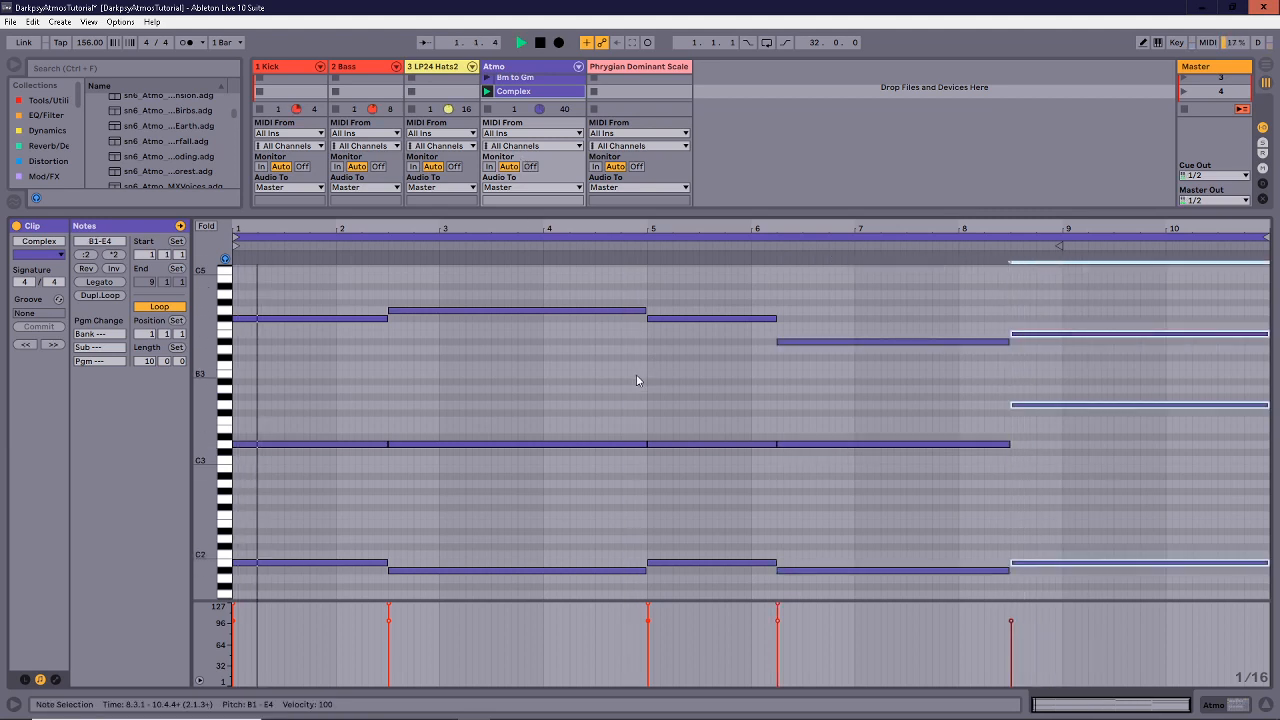
pyautogui.click(634, 374)
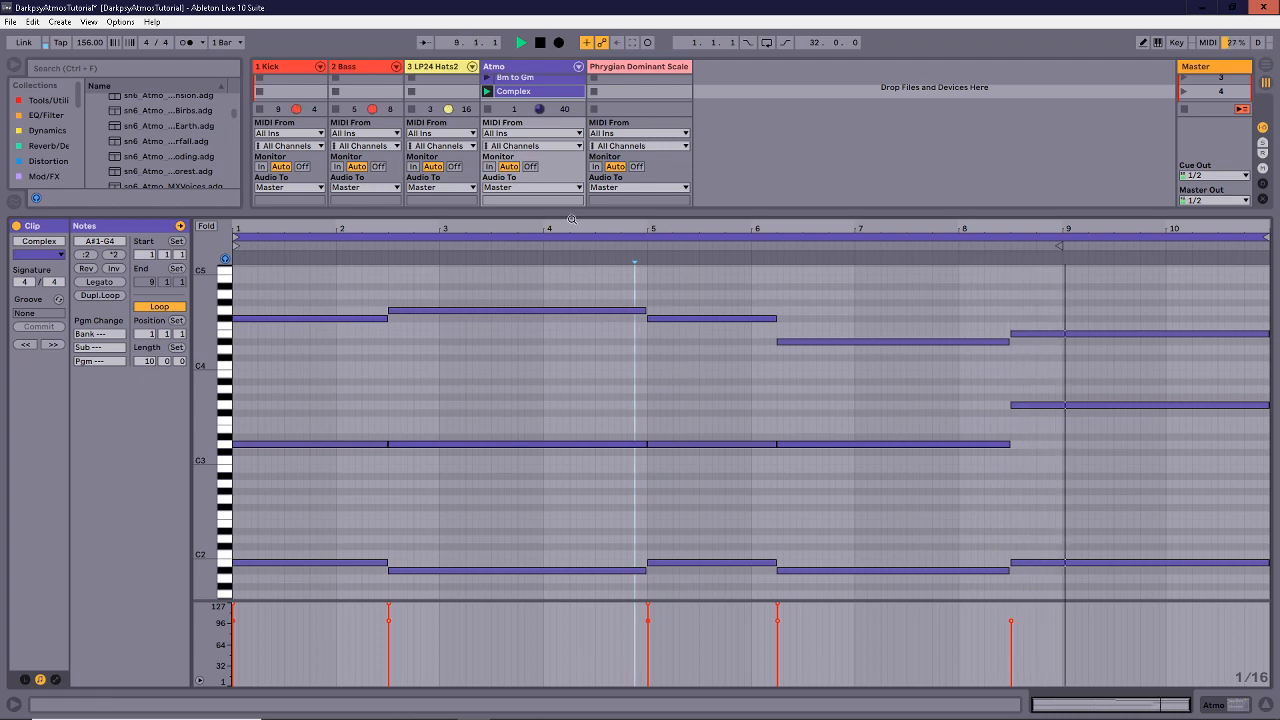
pyautogui.press('space')
pyautogui.moveTo(555, 212); pyautogui.dragTo(535, 364)
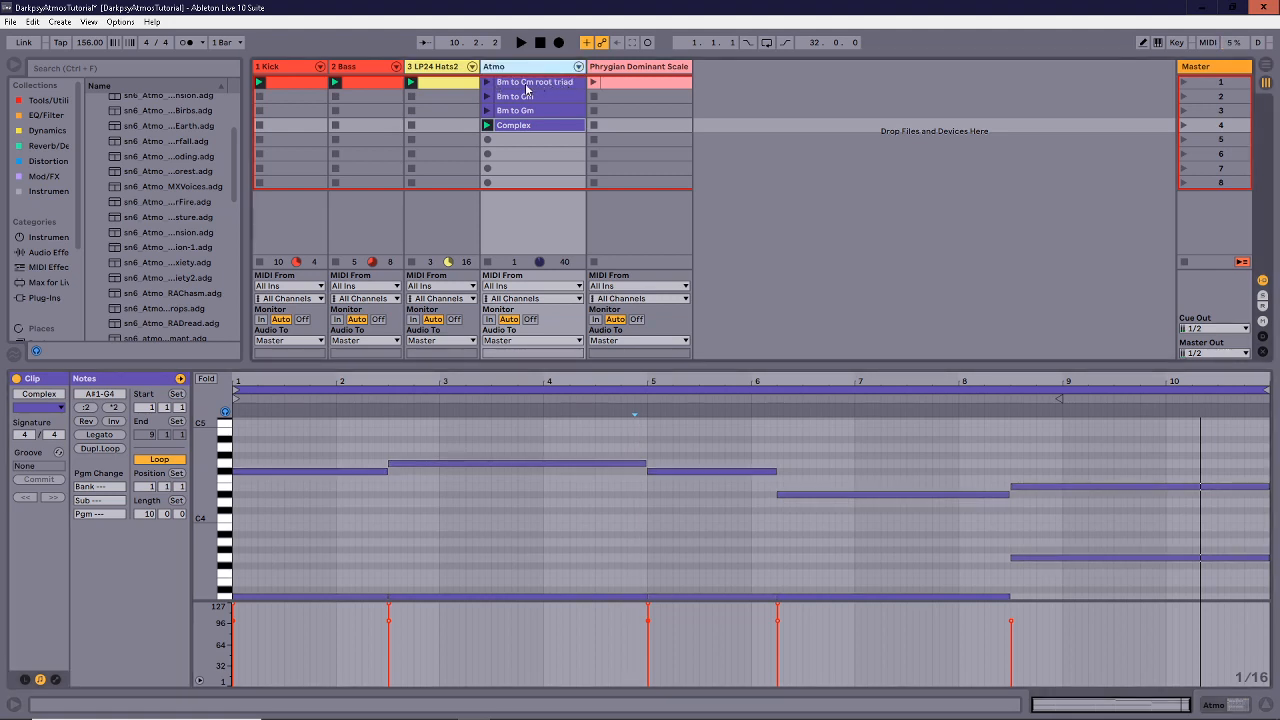
# Inspect the Bm to Cm root triad clip's chords, then return to the Complex clip with the mixer visible.
pyautogui.click(526, 88)
pyautogui.moveTo(417, 464); pyautogui.dragTo(419, 578)
pyautogui.moveTo(814, 446); pyautogui.dragTo(814, 596)
pyautogui.click(653, 457)
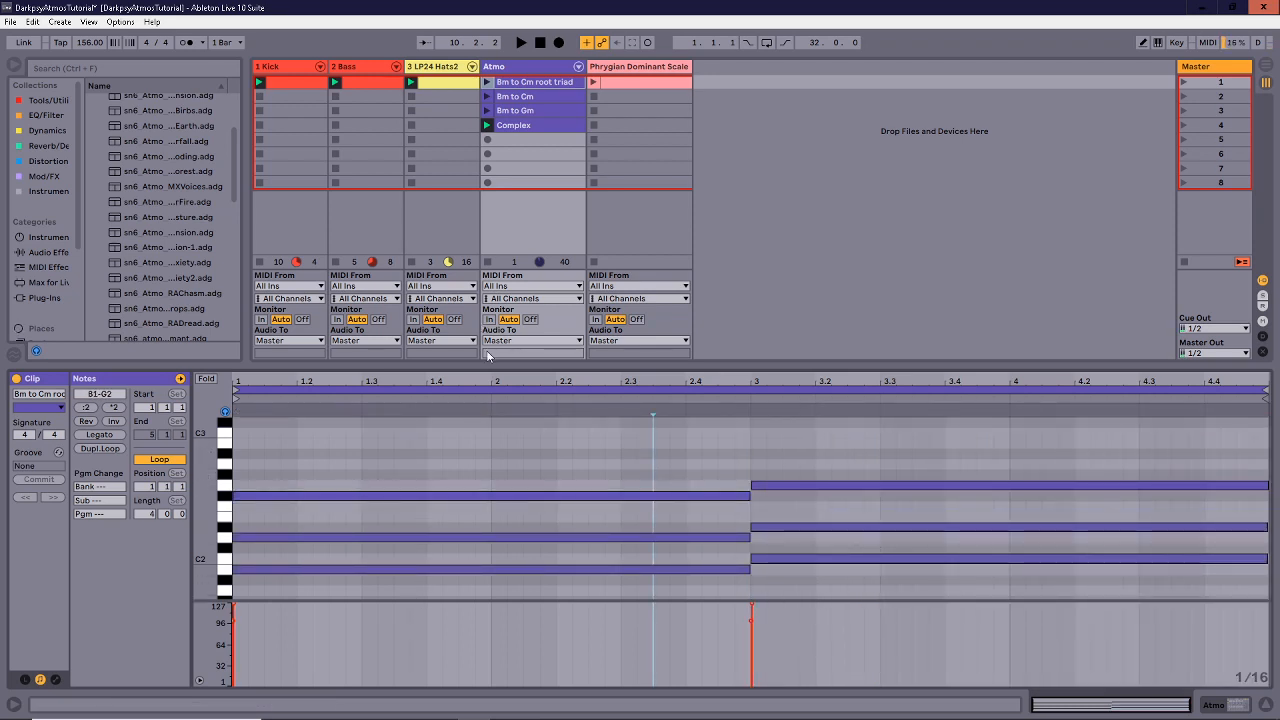
pyautogui.moveTo(495, 370); pyautogui.dragTo(474, 545)
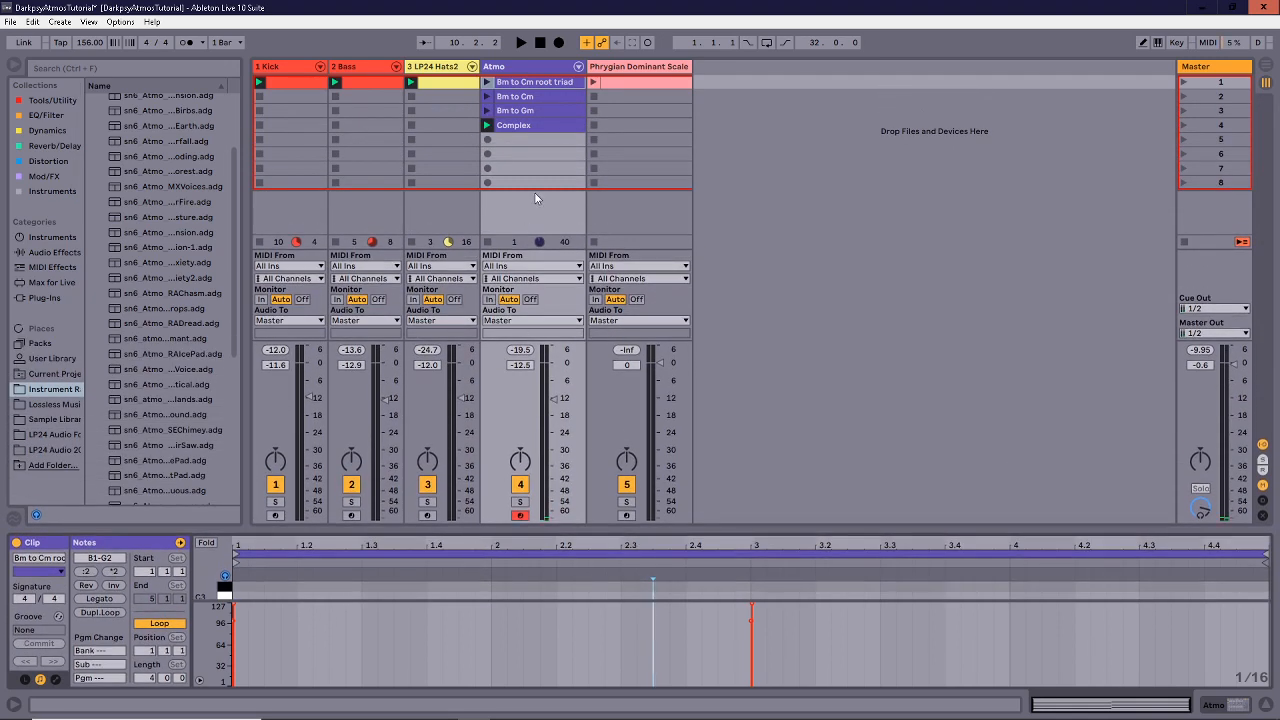
pyautogui.click(539, 126)
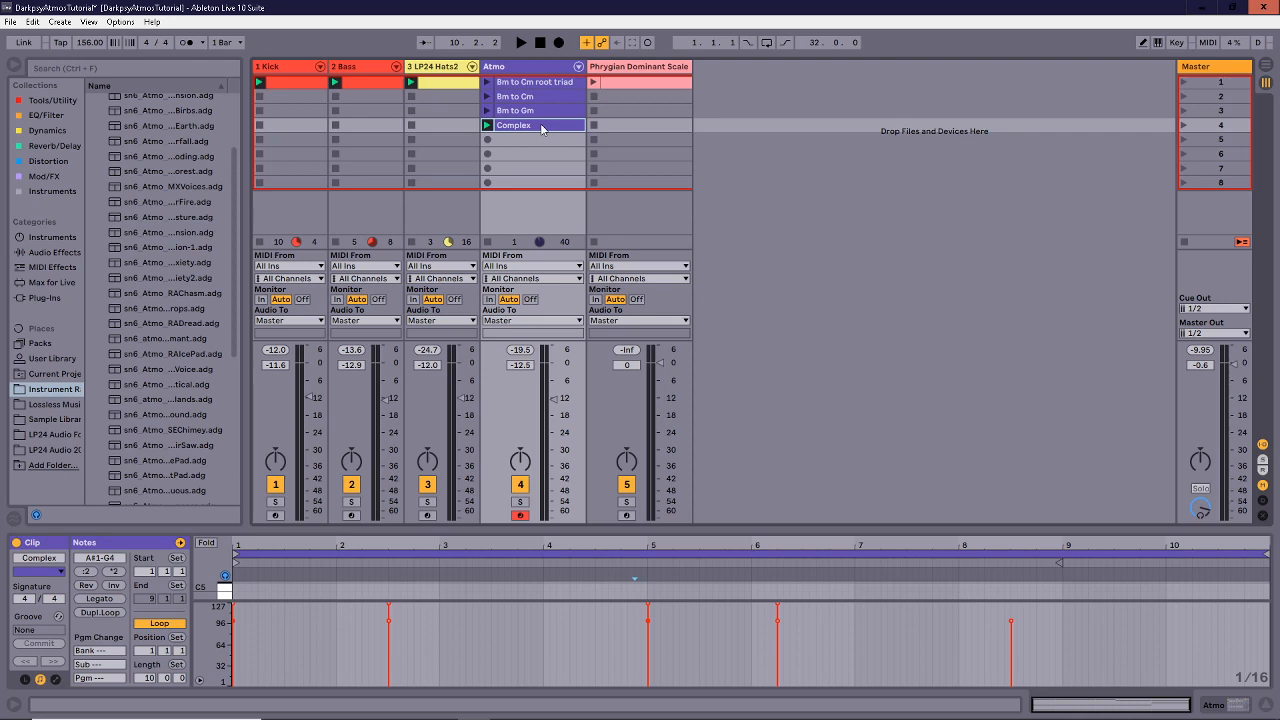
# Solo the Atmo track and play only its Complex clip, stopping the other tracks.
pyautogui.click(521, 502)
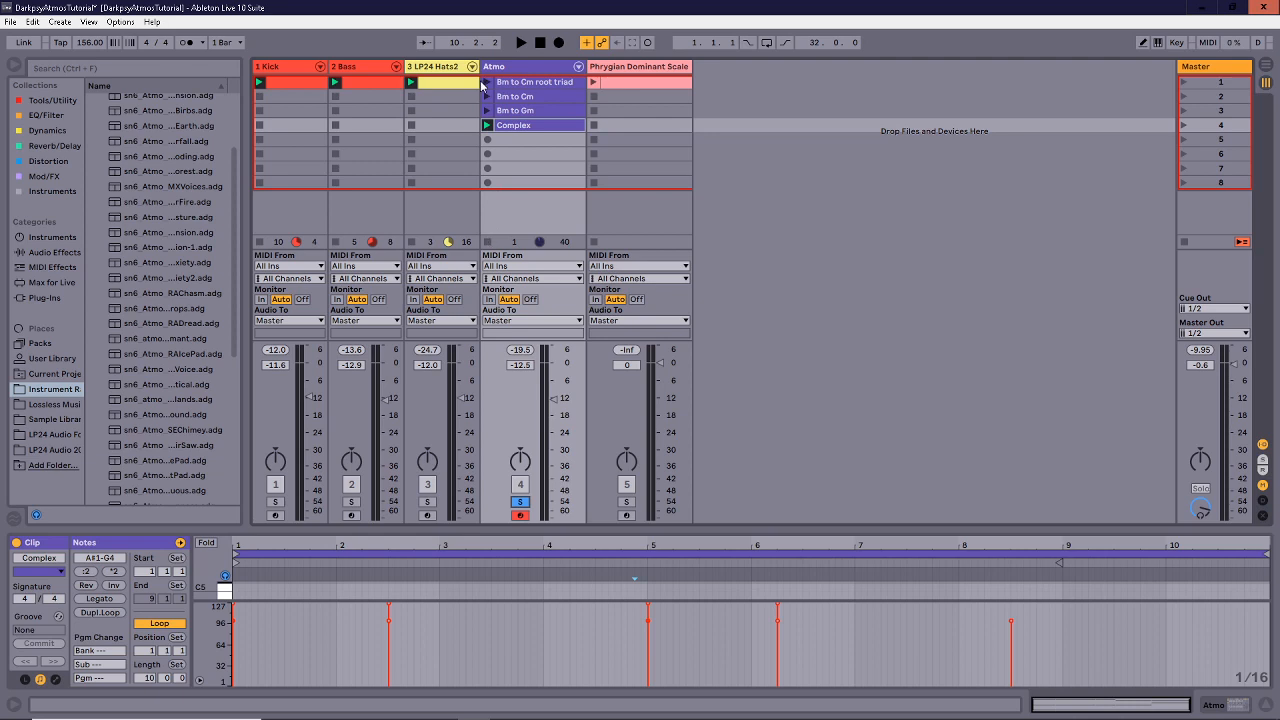
pyautogui.click(412, 95)
pyautogui.press('space')
pyautogui.click(336, 96)
pyautogui.click(260, 96)
pyautogui.press('space')
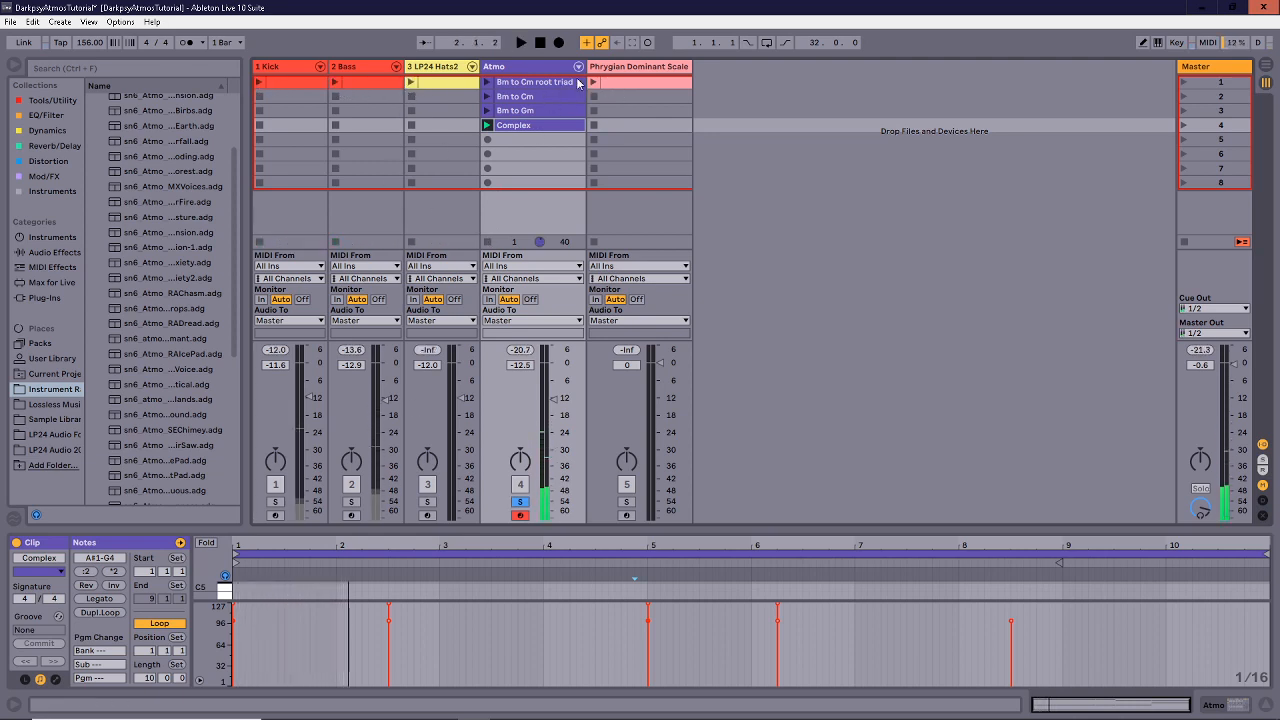
# Place the Complex clip at bar 1 of the Atmo track in Arrangement view and zoom in.
pyautogui.click(543, 68)
pyautogui.moveTo(543, 124); pyautogui.dragTo(257, 234)
pyautogui.press('Tab')
pyautogui.moveTo(271, 88); pyautogui.dragTo(357, 181)
pyautogui.click(1063, 270)
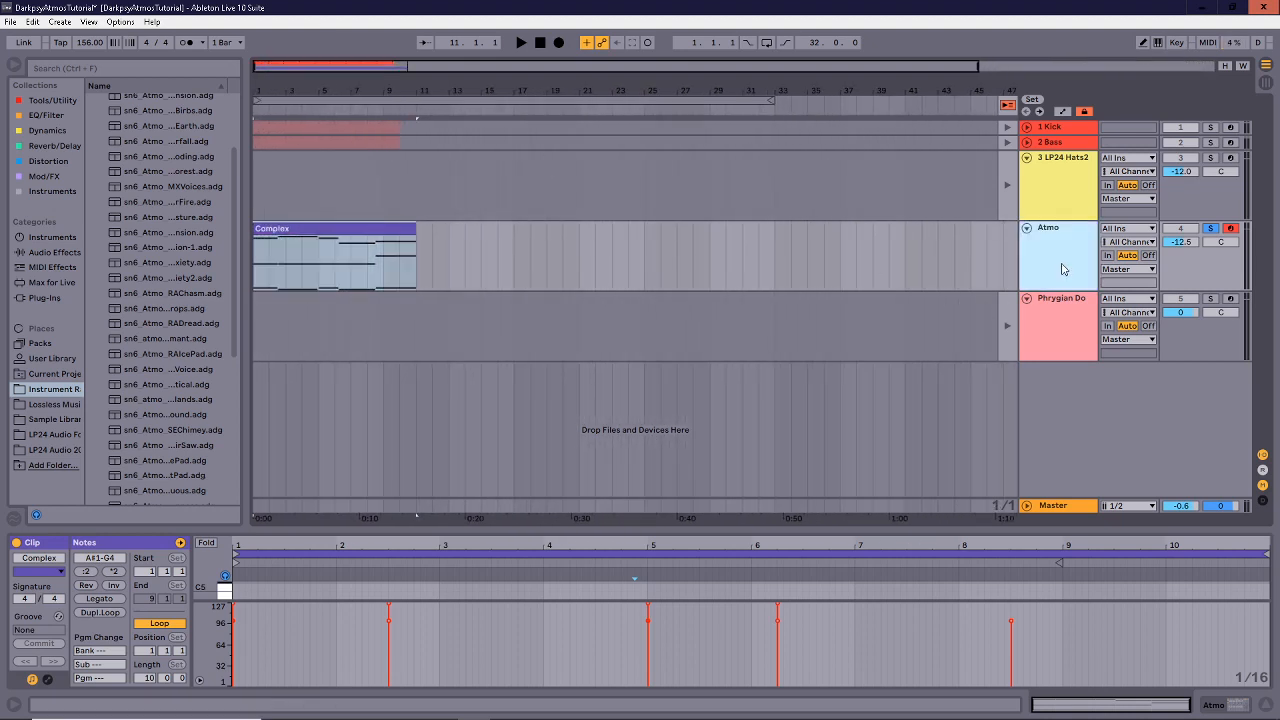
# Add a new audio track below Atmo with Resampling as its input.
pyautogui.hotkey('ctrl', 't')
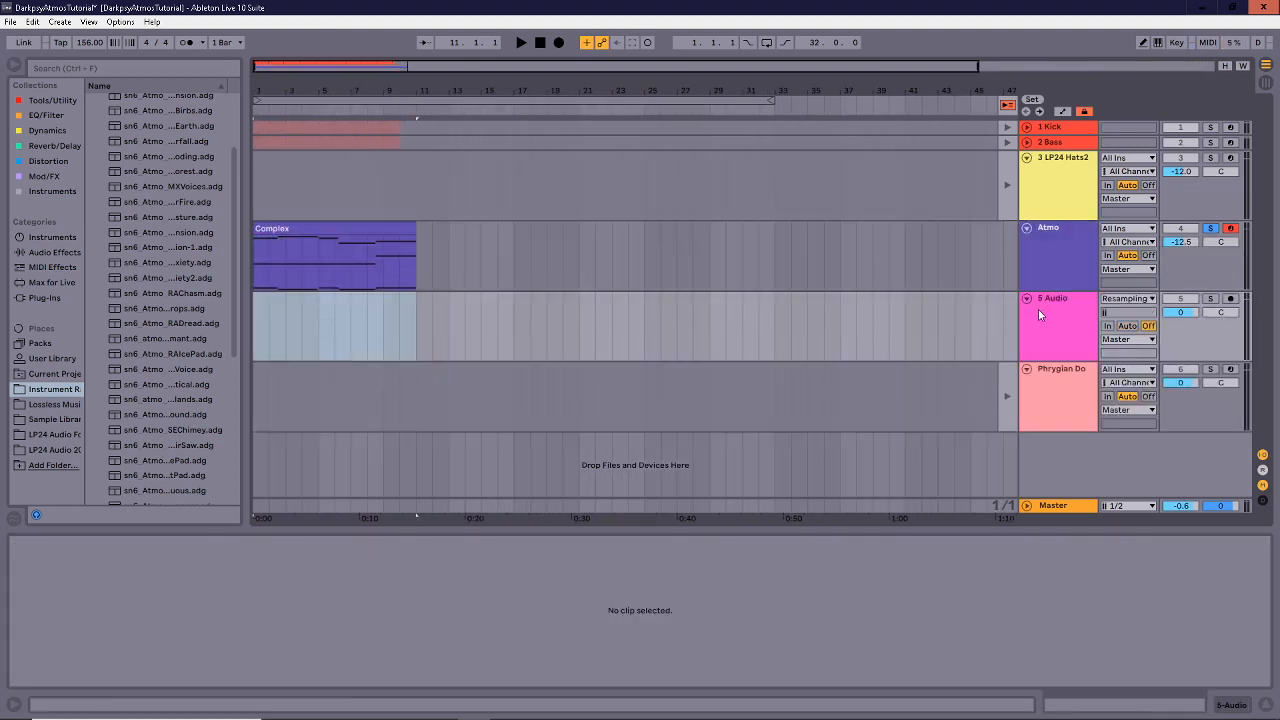
pyautogui.click(1113, 300)
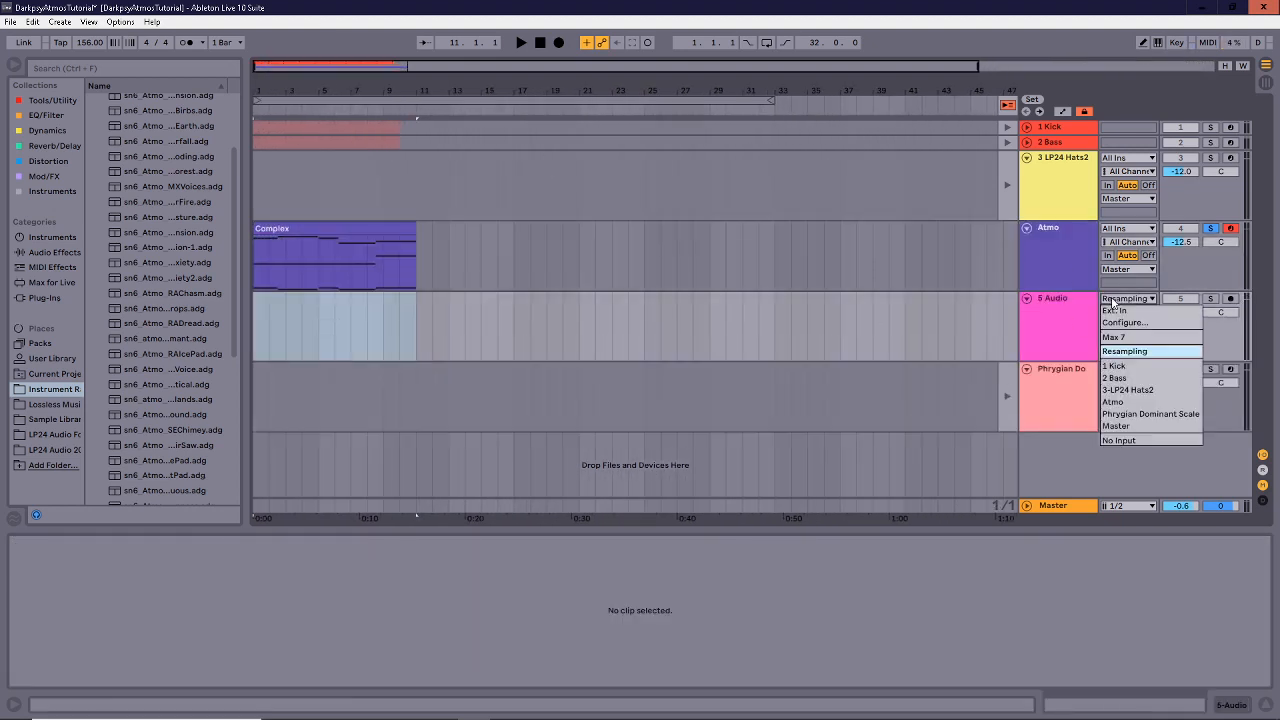
pyautogui.click(1125, 351)
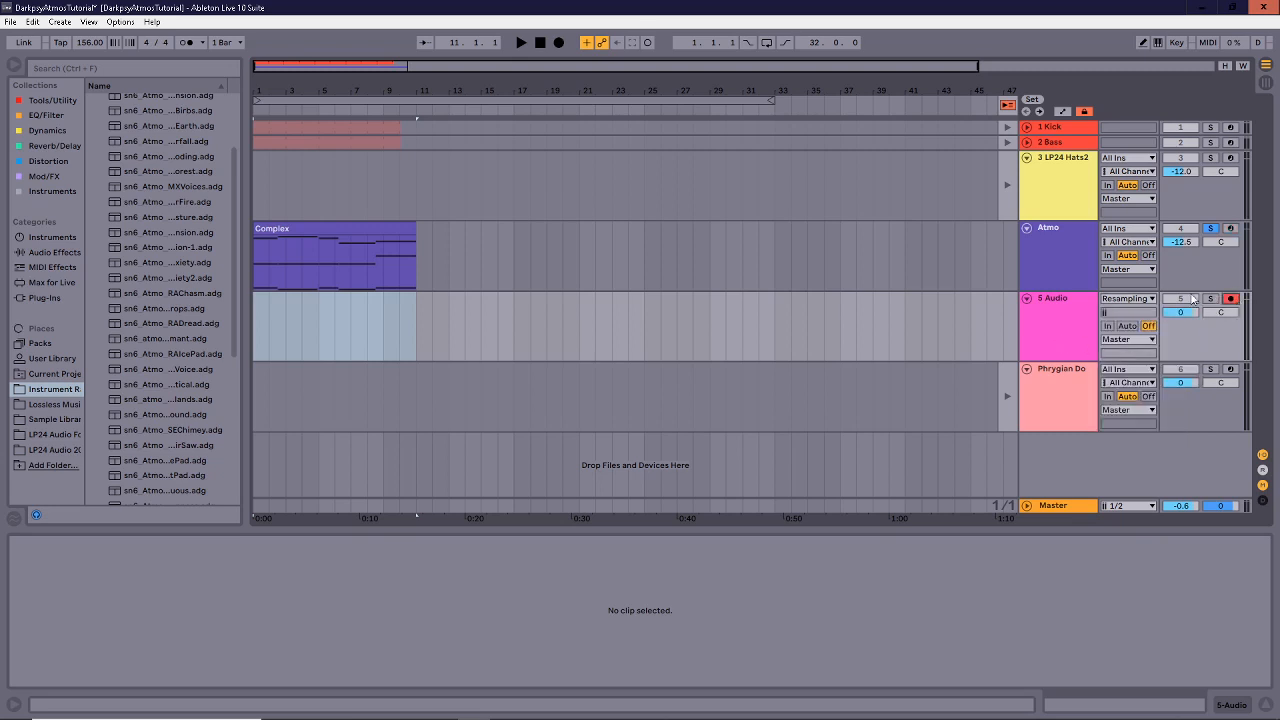
# Record the Complex clip resampled onto the 5 Audio track, stopping after about 25 seconds.
pyautogui.click(354, 226)
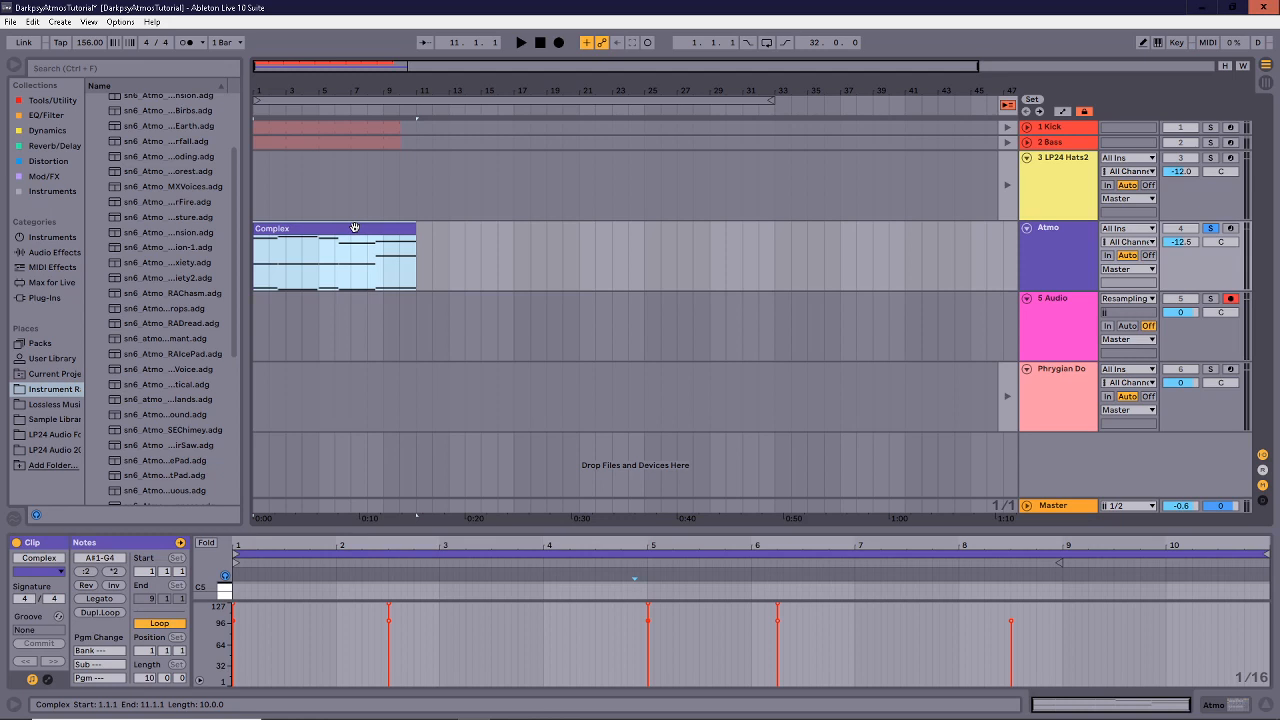
pyautogui.press('F9')
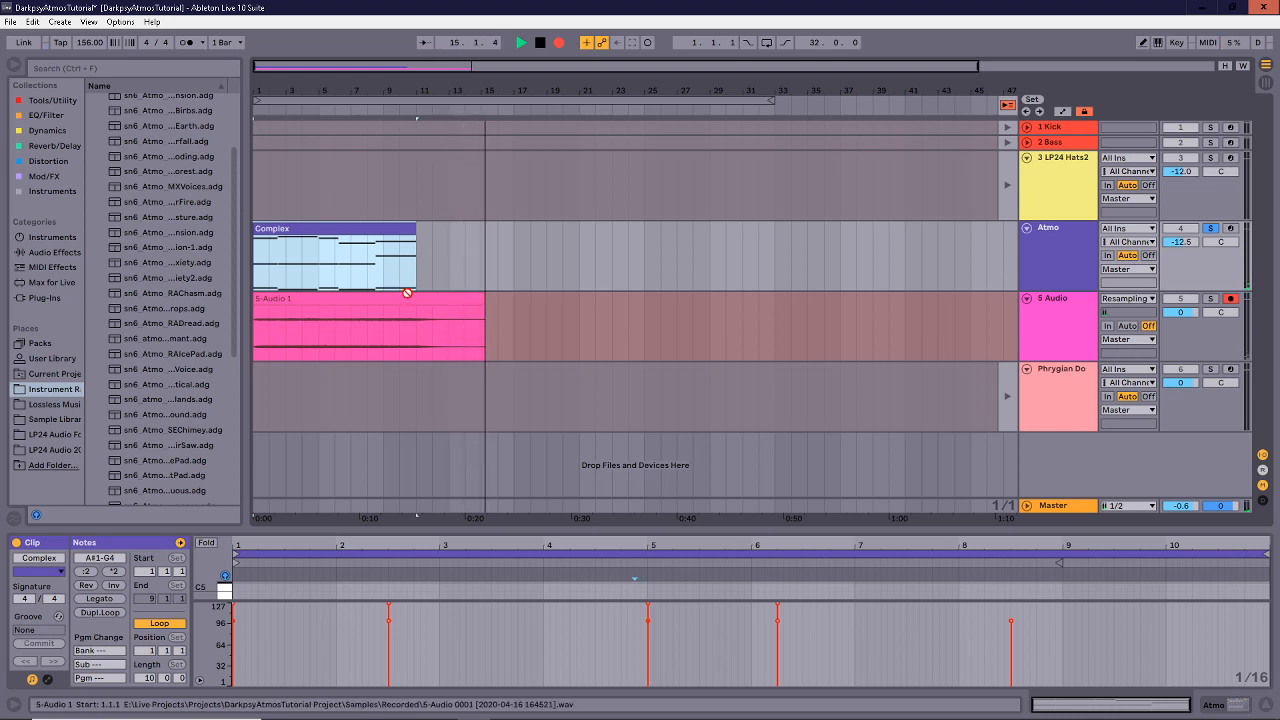
pyautogui.press('space')
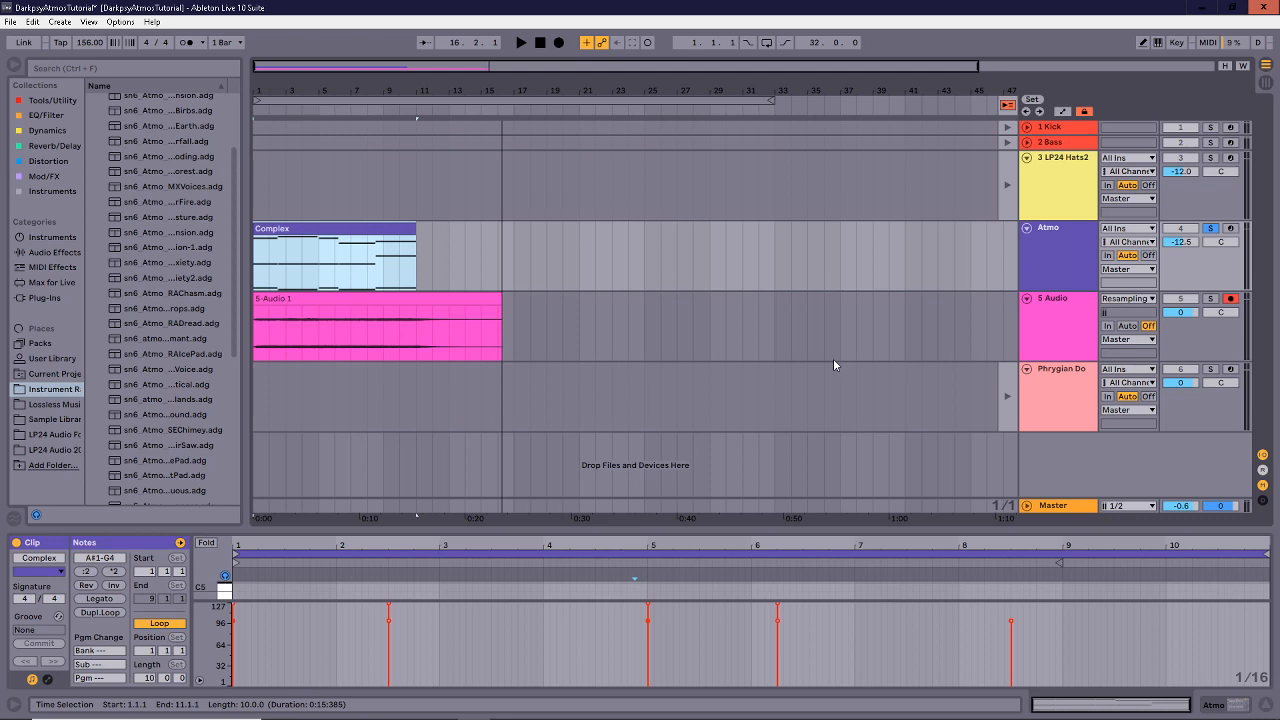
pyautogui.click(511, 313)
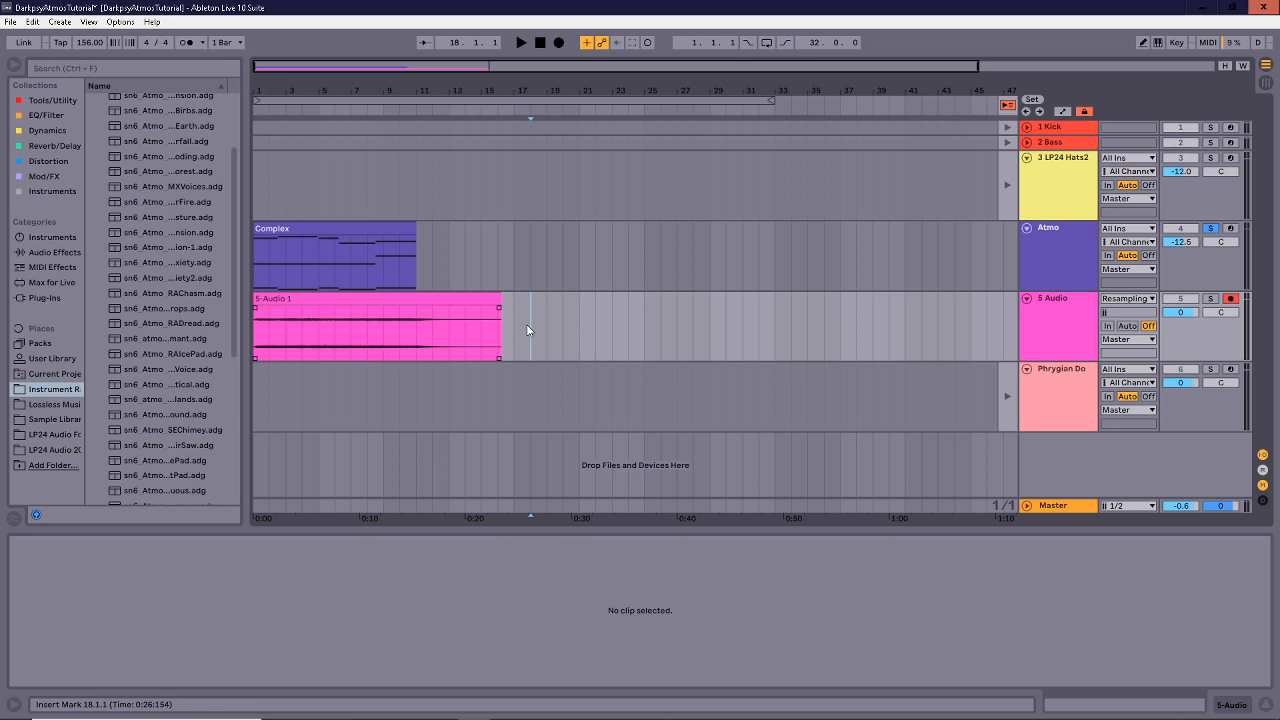
# Insert a new MIDI track below 5 Audio and load Simpler onto it.
pyautogui.press('Left')
pyautogui.press('Left')
pyautogui.click(433, 320)
pyautogui.click(1061, 326)
pyautogui.hotkey('ctrl', 'shift', 't')
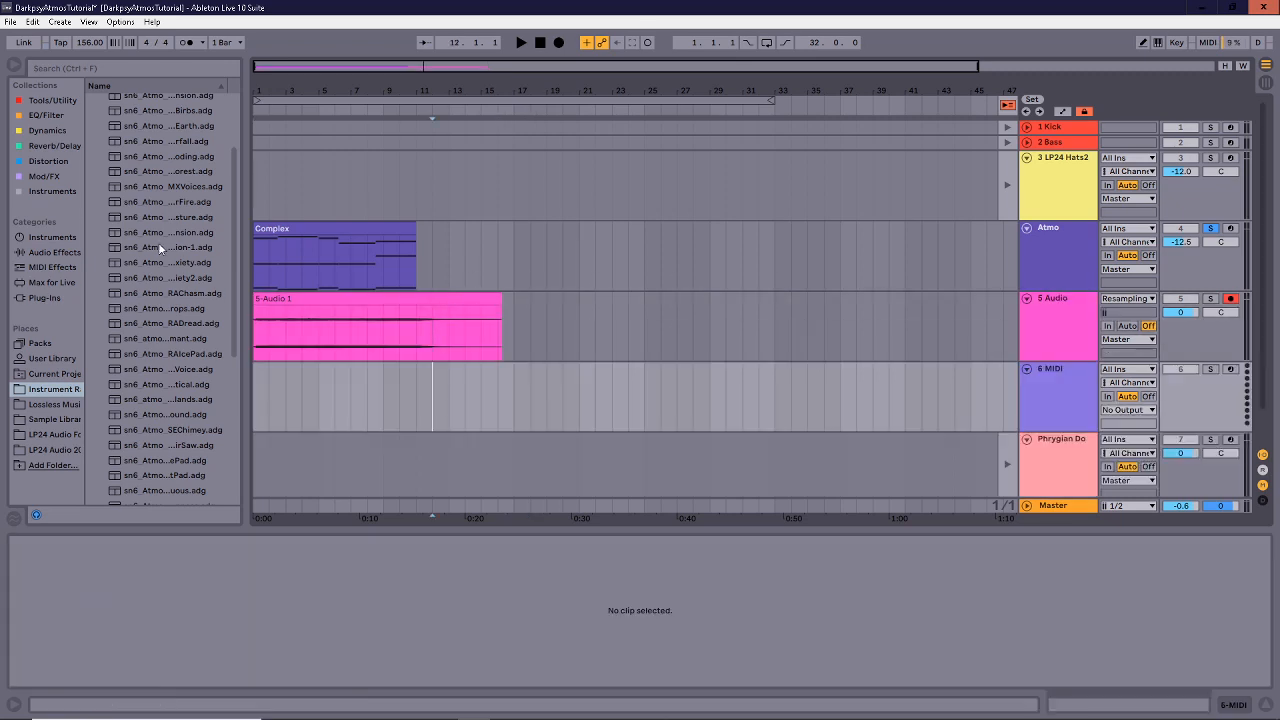
pyautogui.click(52, 191)
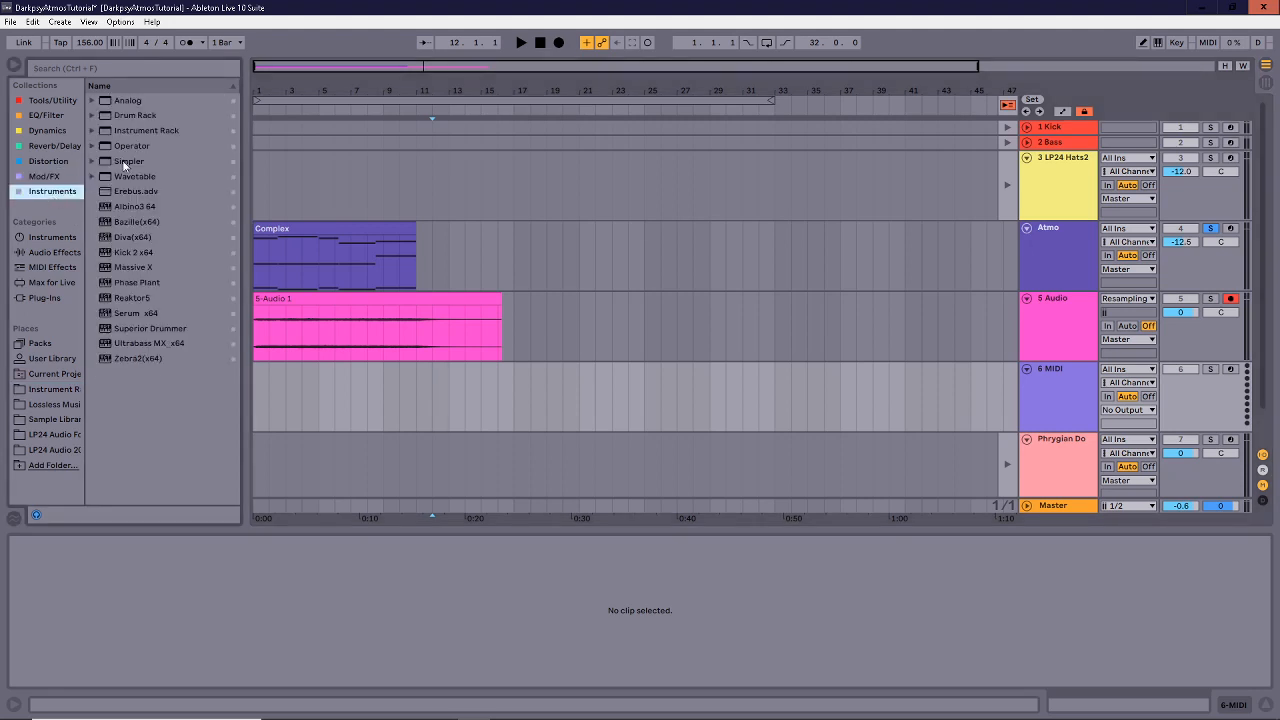
pyautogui.moveTo(129, 161); pyautogui.dragTo(382, 395)
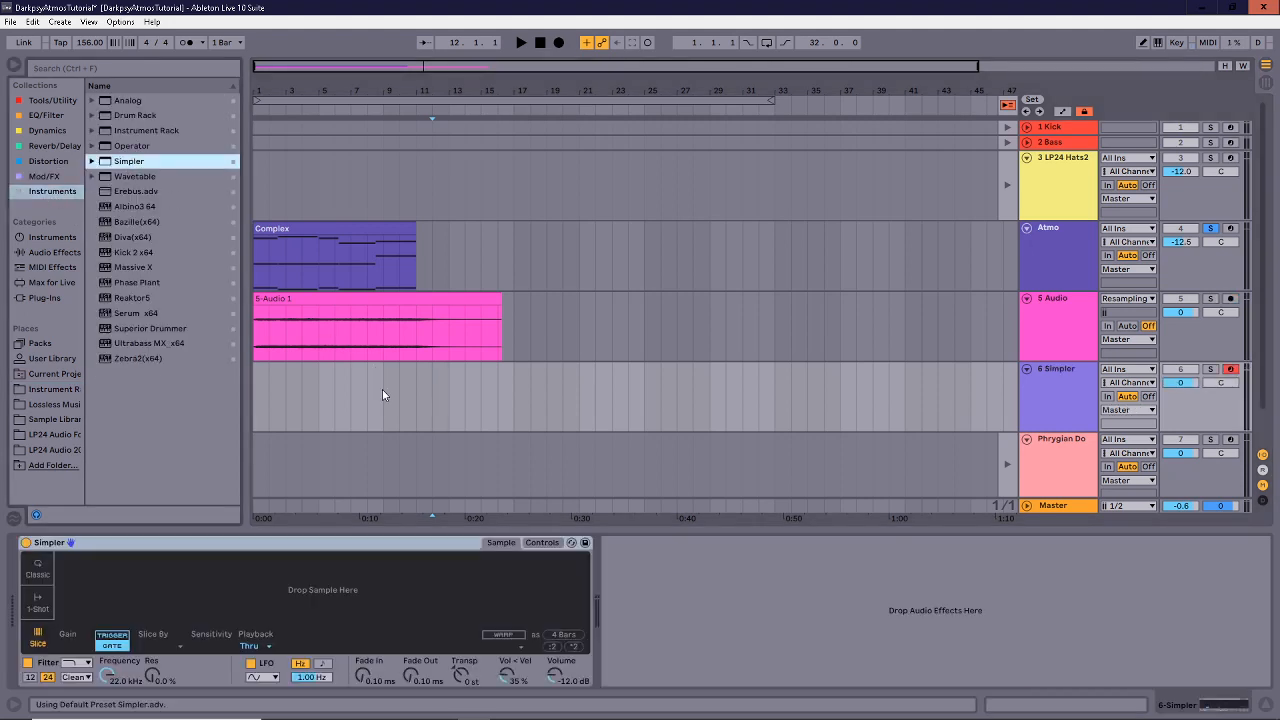
# Rename the recorded 5-Audio 1 clip to atmo1 and browse the Sample Library.
pyautogui.click(338, 300)
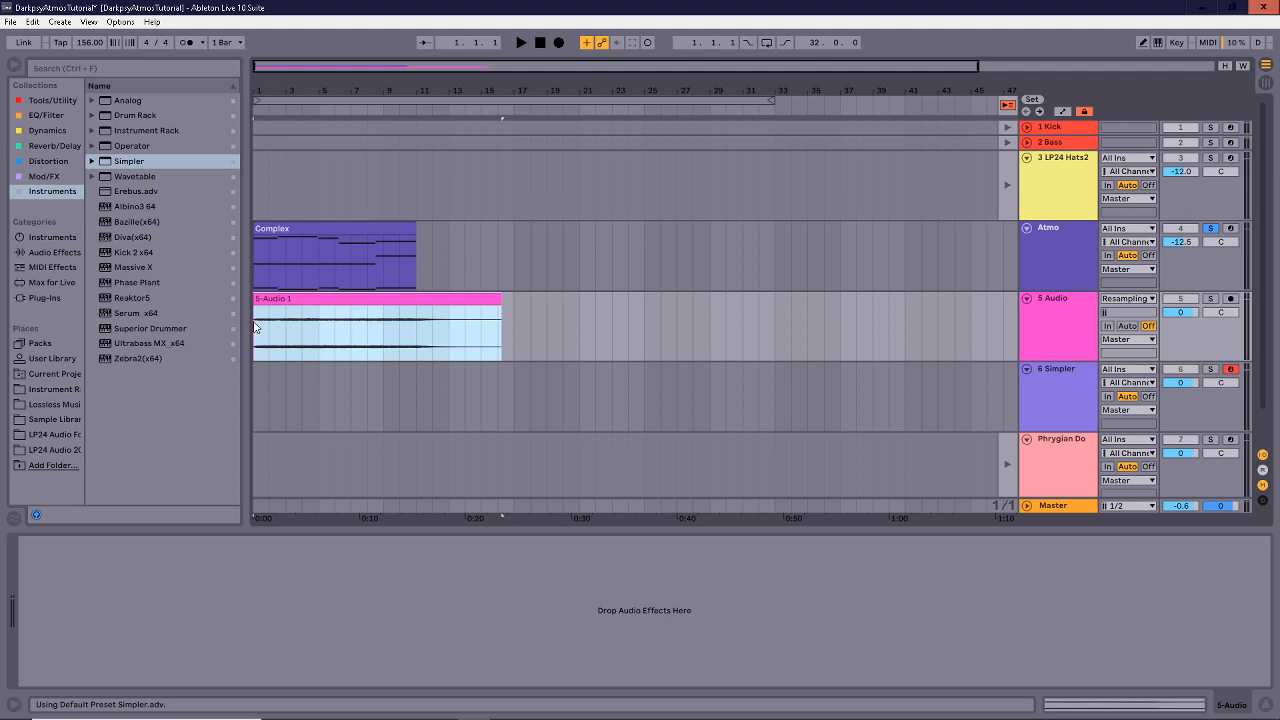
pyautogui.write('atmo1')
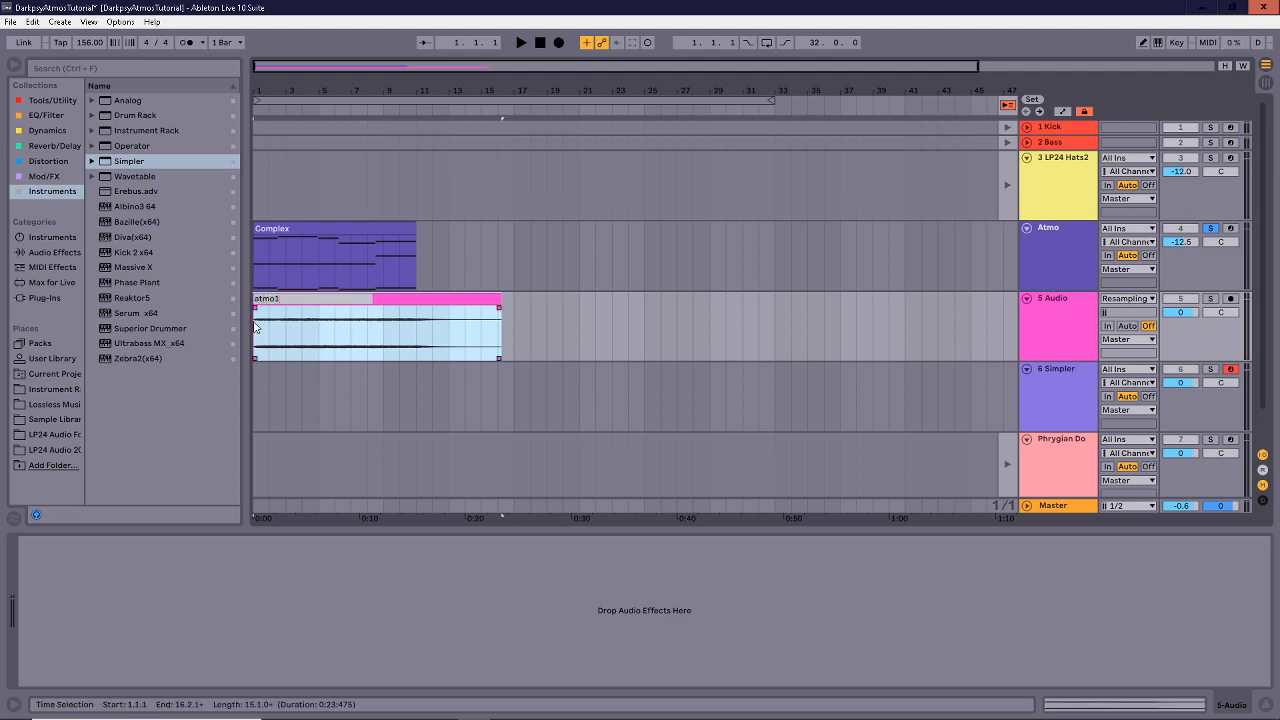
pyautogui.press('Return')
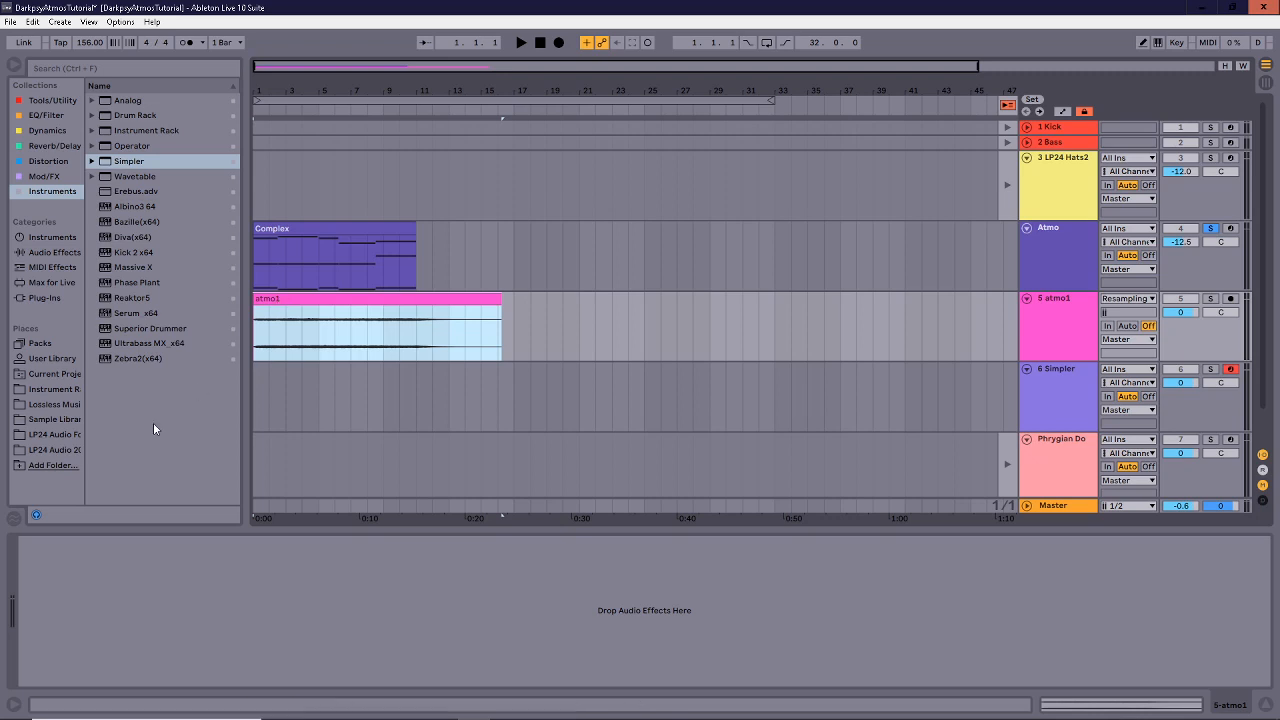
pyautogui.click(51, 418)
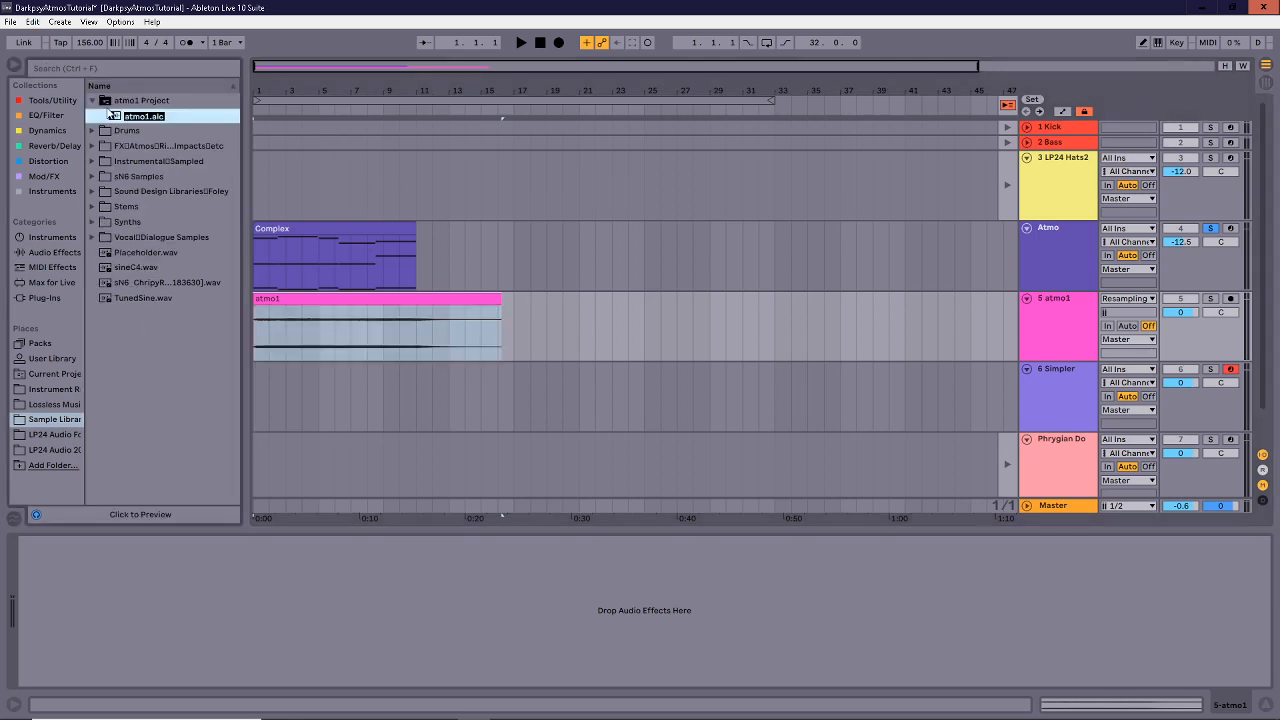
# Confirm the atmo1.alc name and move the recorded 5-Audio wav from Samples > Recorded to the Sample Library root.
pyautogui.press('Return')
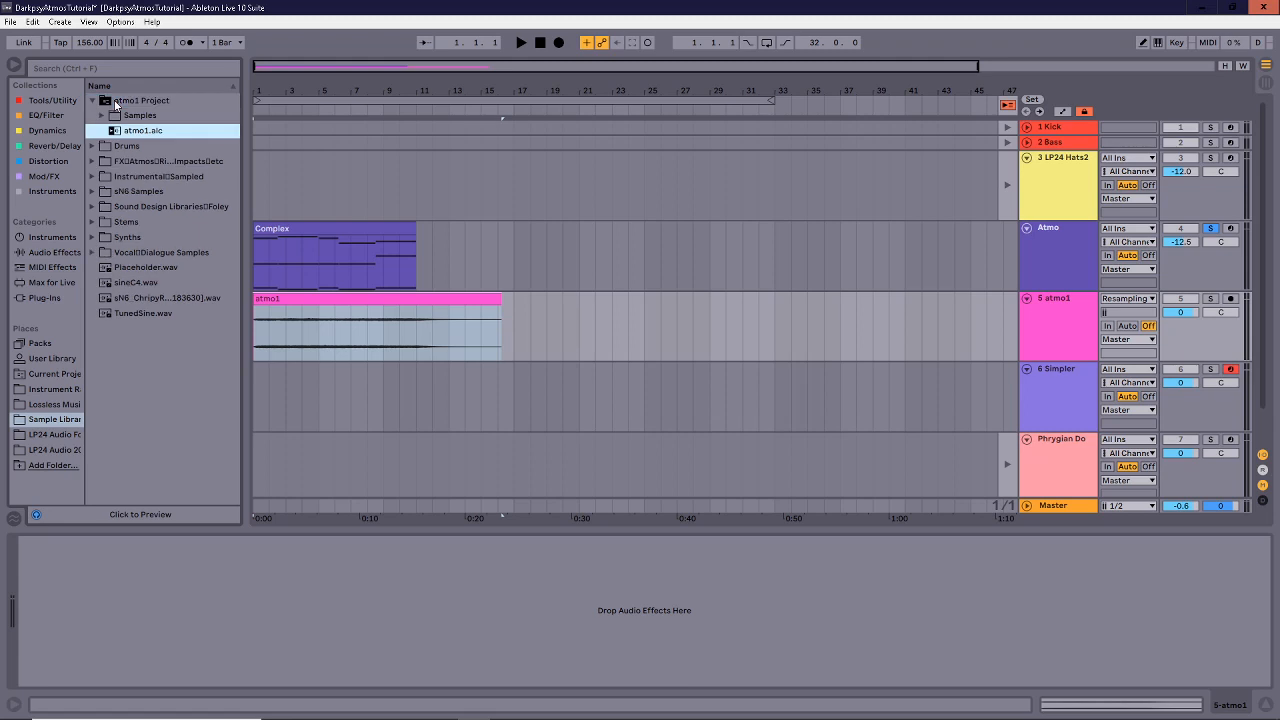
pyautogui.click(101, 115)
pyautogui.click(111, 130)
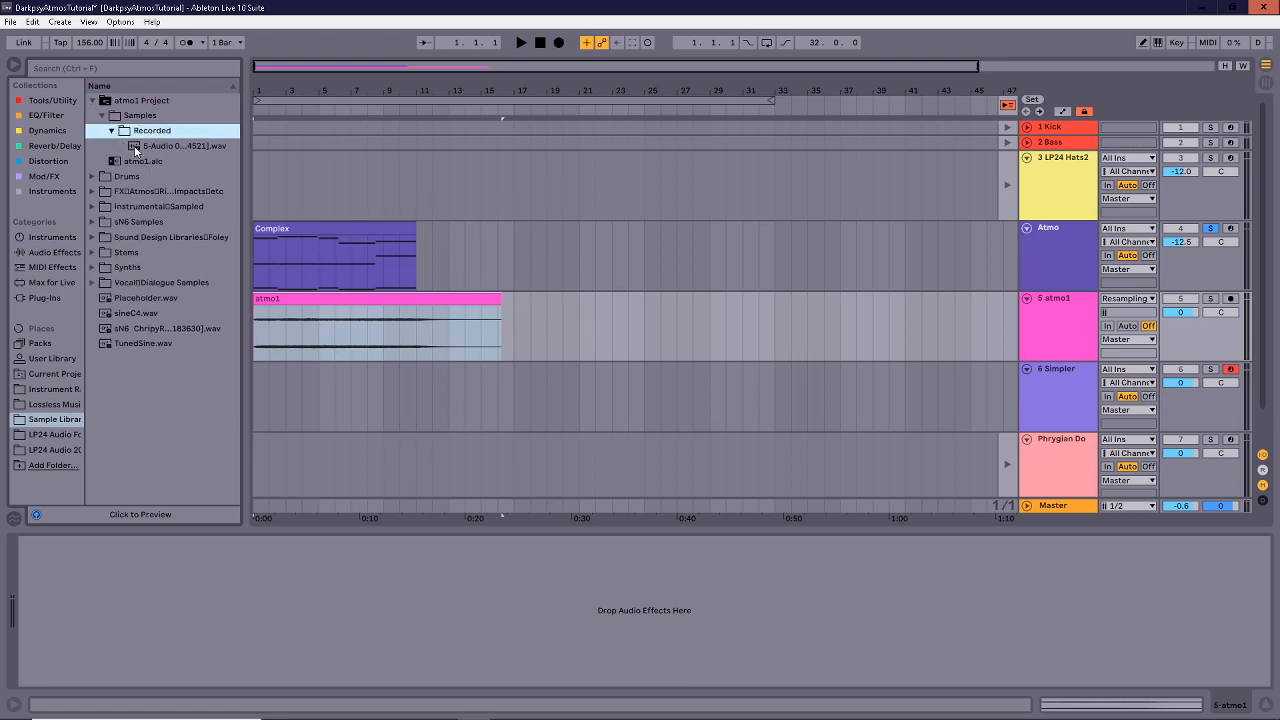
pyautogui.click(135, 146)
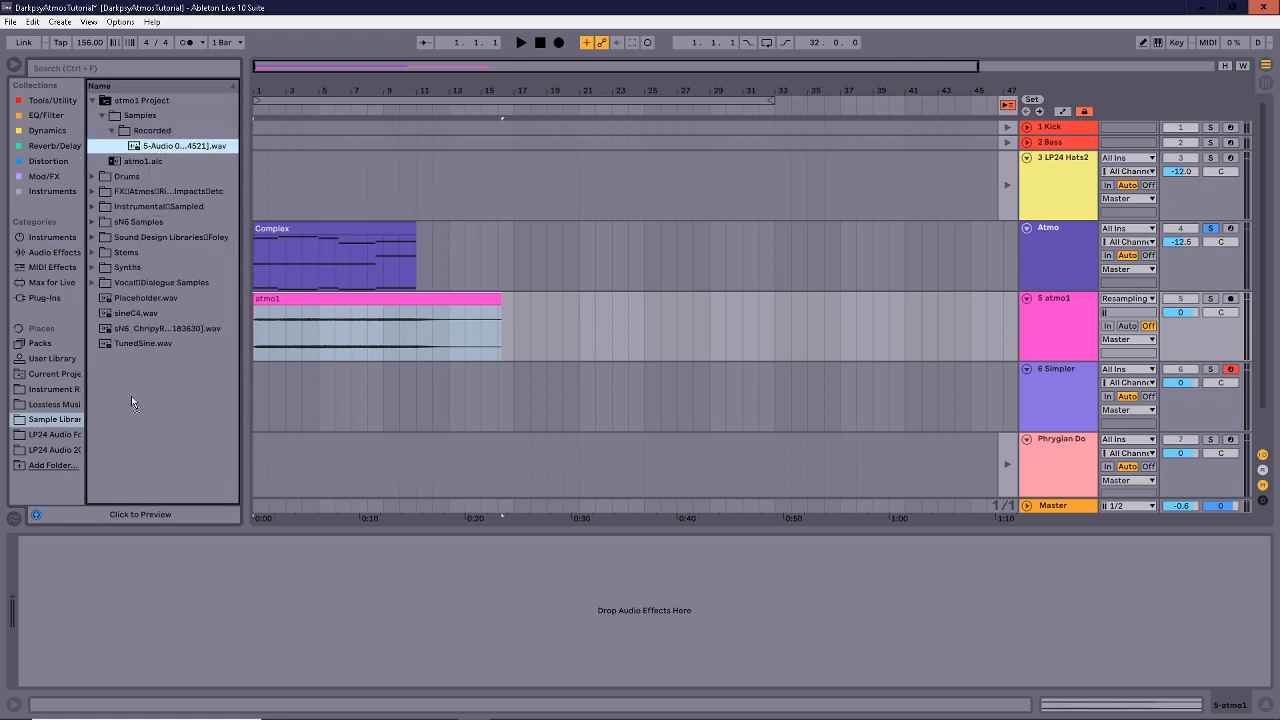
pyautogui.moveTo(131, 396); pyautogui.dragTo(132, 396)
pyautogui.click(170, 285)
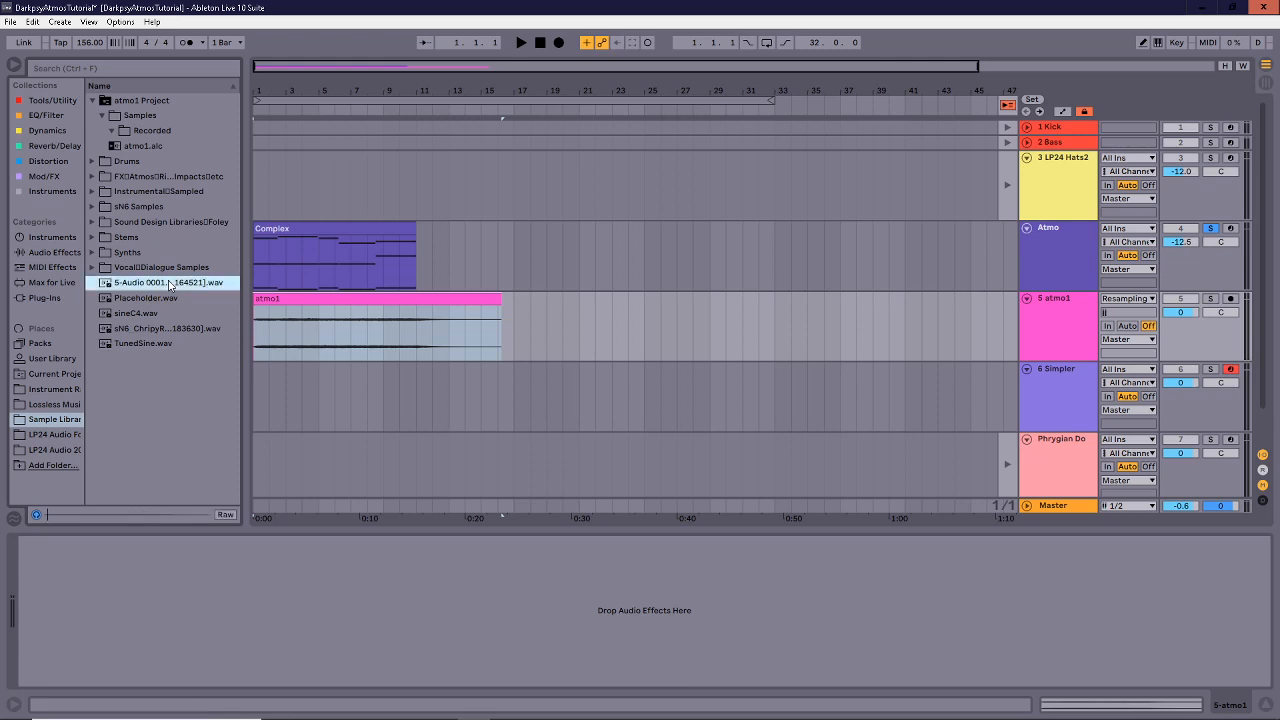
# Delete the leftover atmo1 Project folder, moving it to the trash.
pyautogui.rightClick(109, 100)
pyautogui.click(130, 113)
pyautogui.click(626, 402)
pyautogui.click(1039, 410)
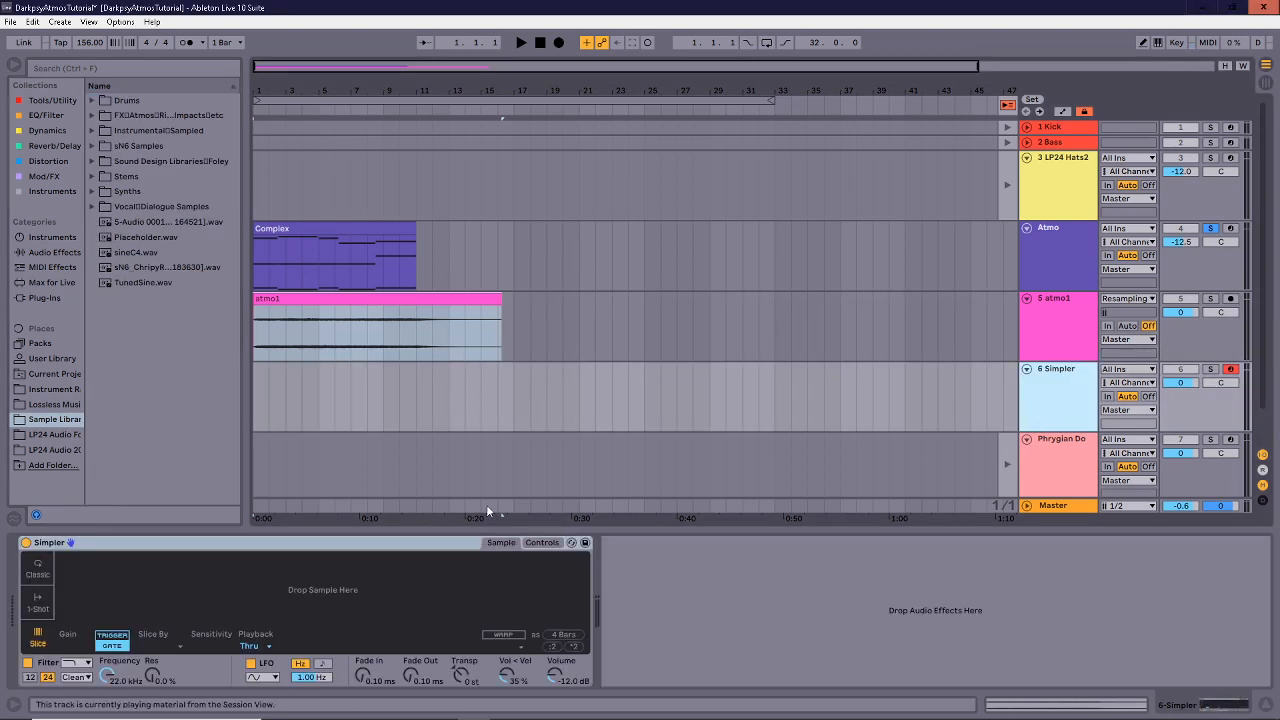
# Load 5-Audio 0001 into Simpler and slice it by Region into 7 regions.
pyautogui.moveTo(140, 221); pyautogui.dragTo(170, 585)
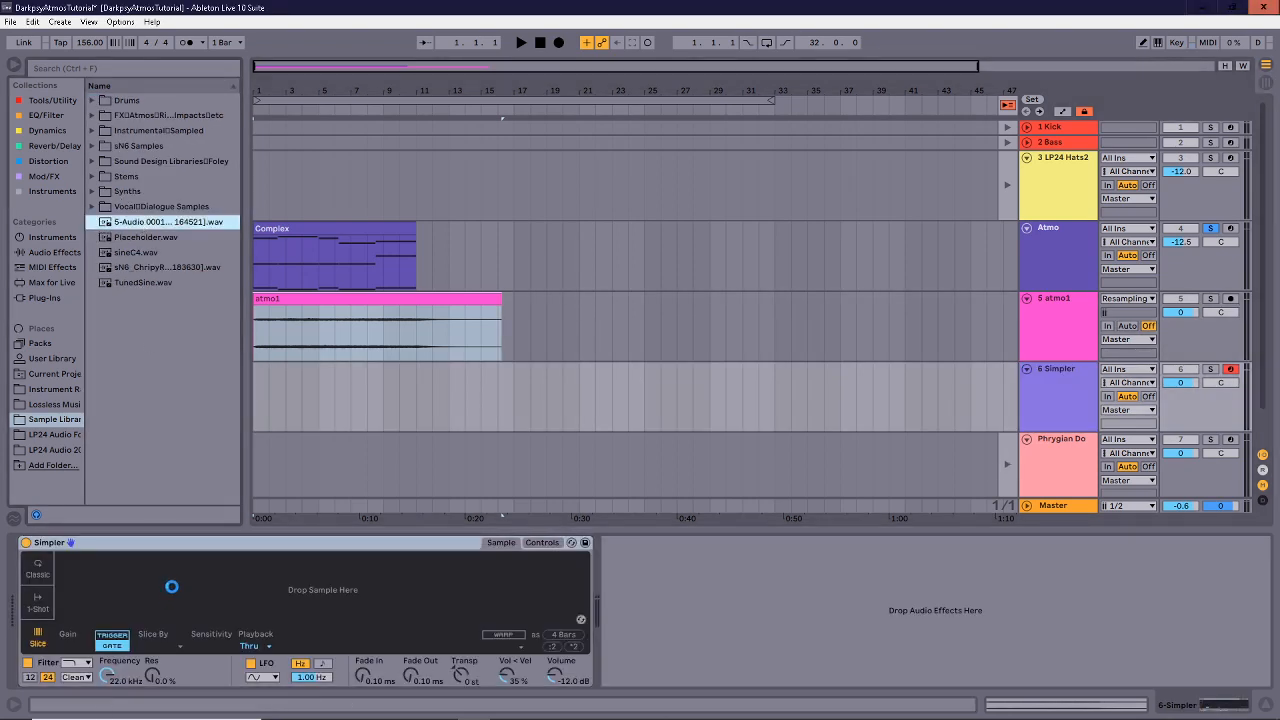
pyautogui.click(164, 646)
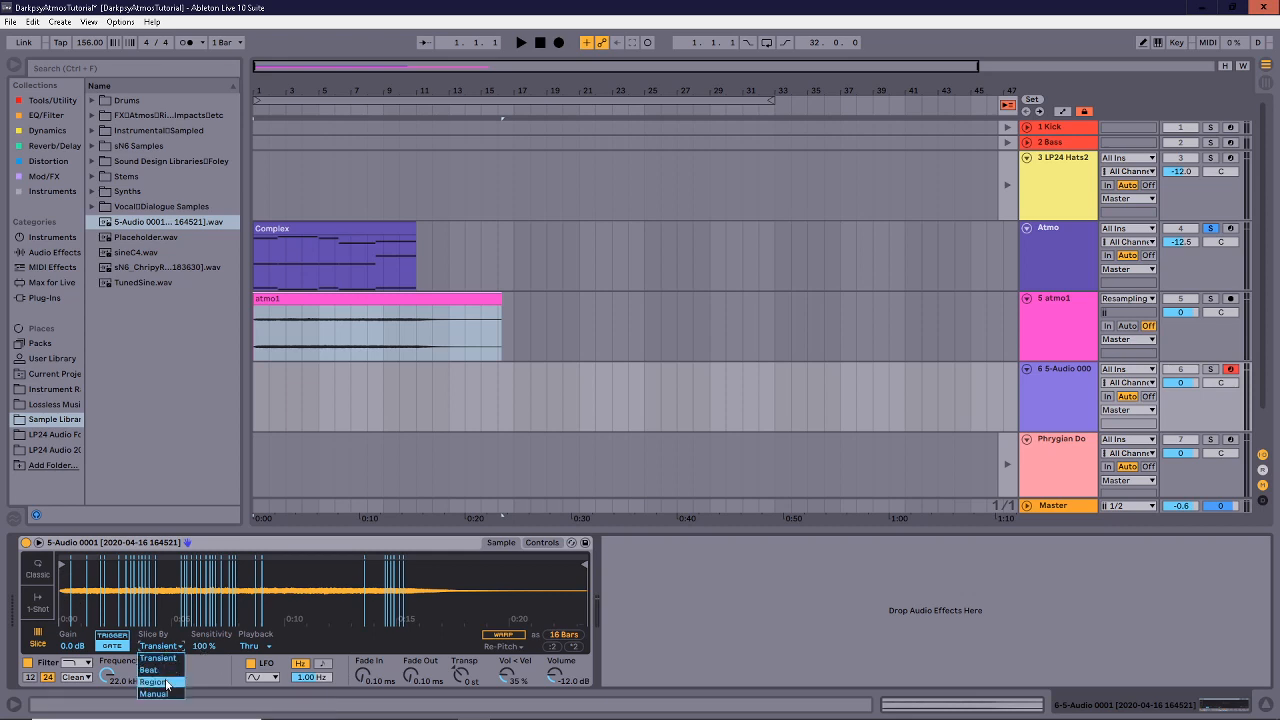
pyautogui.click(153, 682)
pyautogui.moveTo(194, 646); pyautogui.dragTo(194, 644)
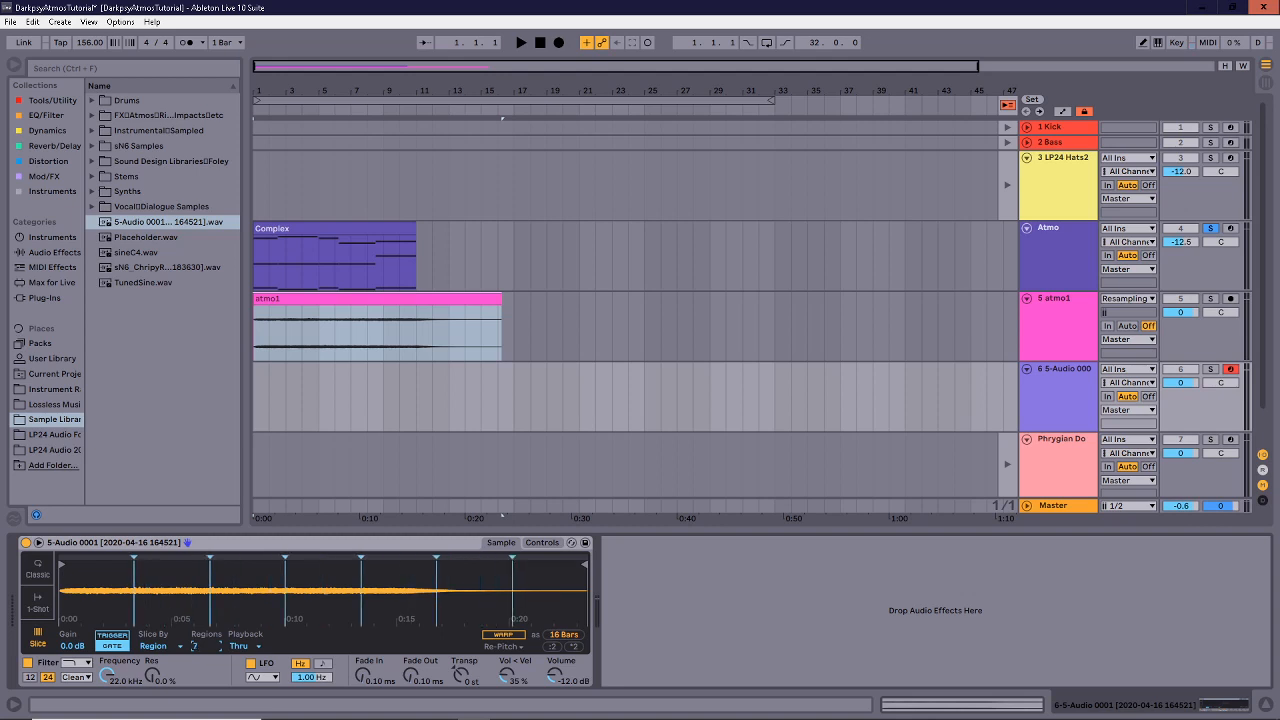
# Trim the sample end, solo the Simpler track, and set 205 ms fade-in and 157 ms fade-out.
pyautogui.moveTo(574, 570)
pyautogui.mouseDown()
pyautogui.moveTo(453, 573)
pyautogui.moveTo(415, 596)
pyautogui.mouseUp()
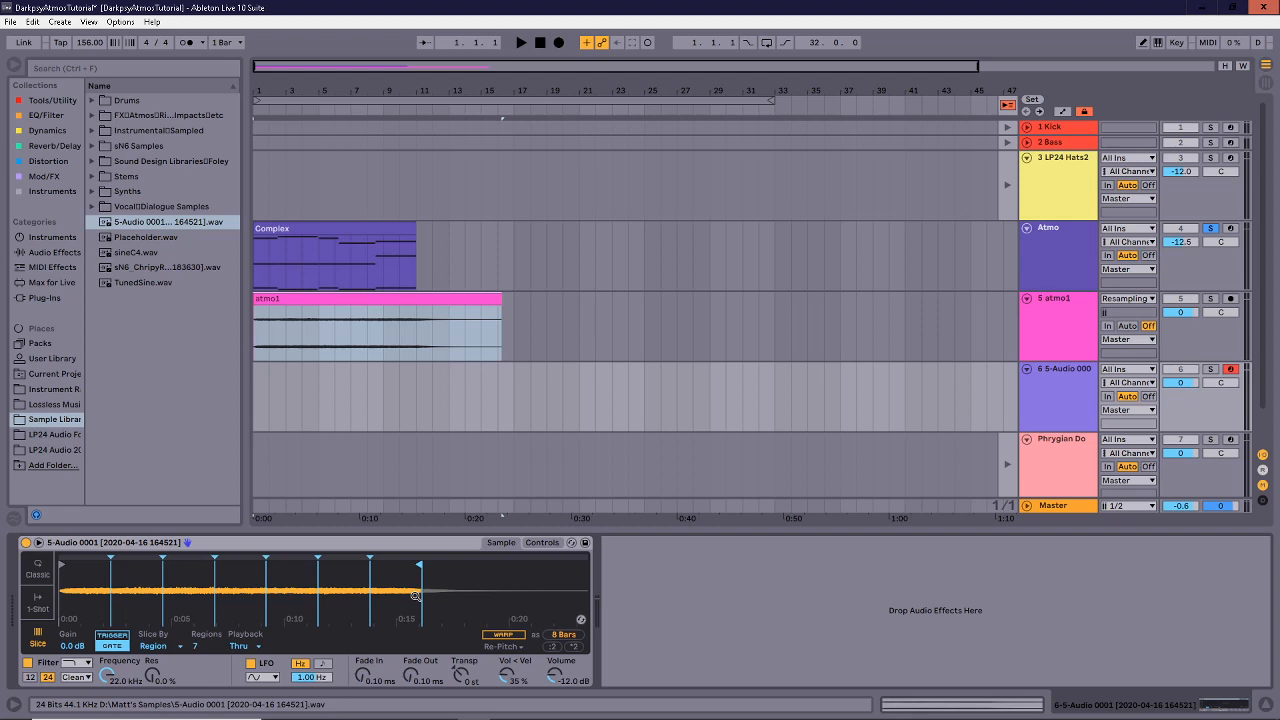
pyautogui.click(1210, 369)
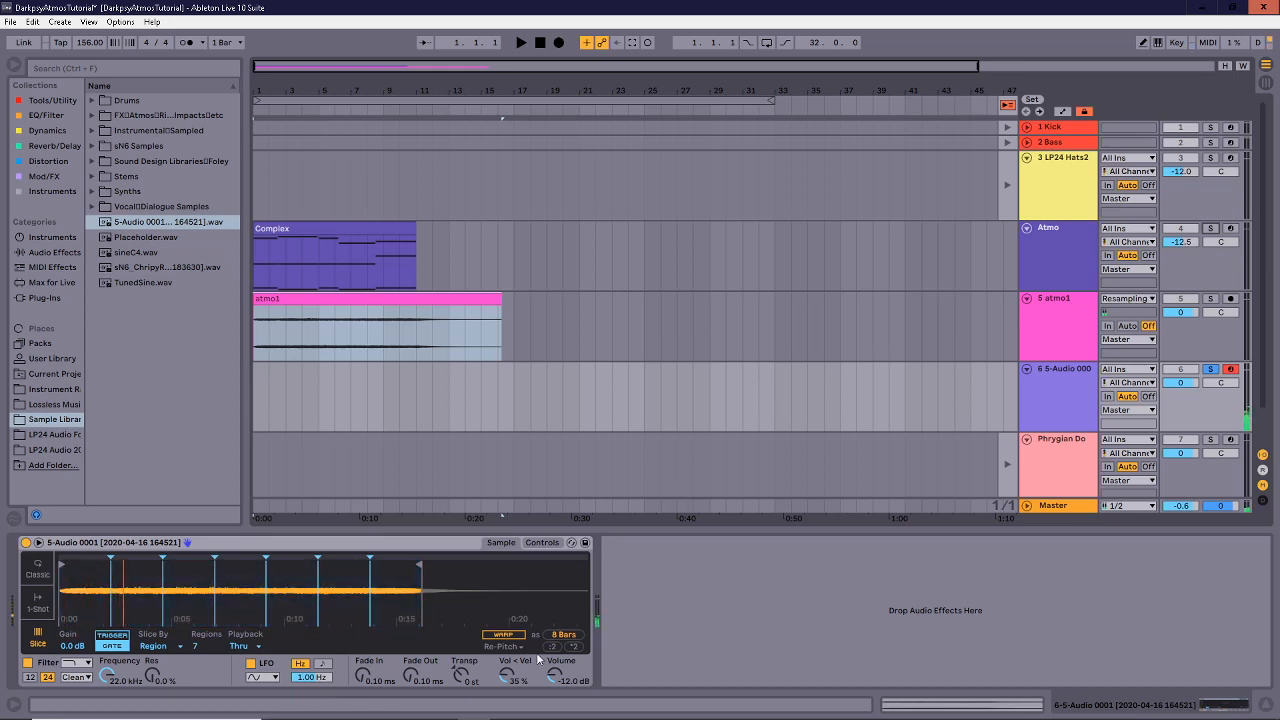
pyautogui.moveTo(363, 676); pyautogui.dragTo(363, 630)
pyautogui.moveTo(411, 676); pyautogui.dragTo(411, 634)
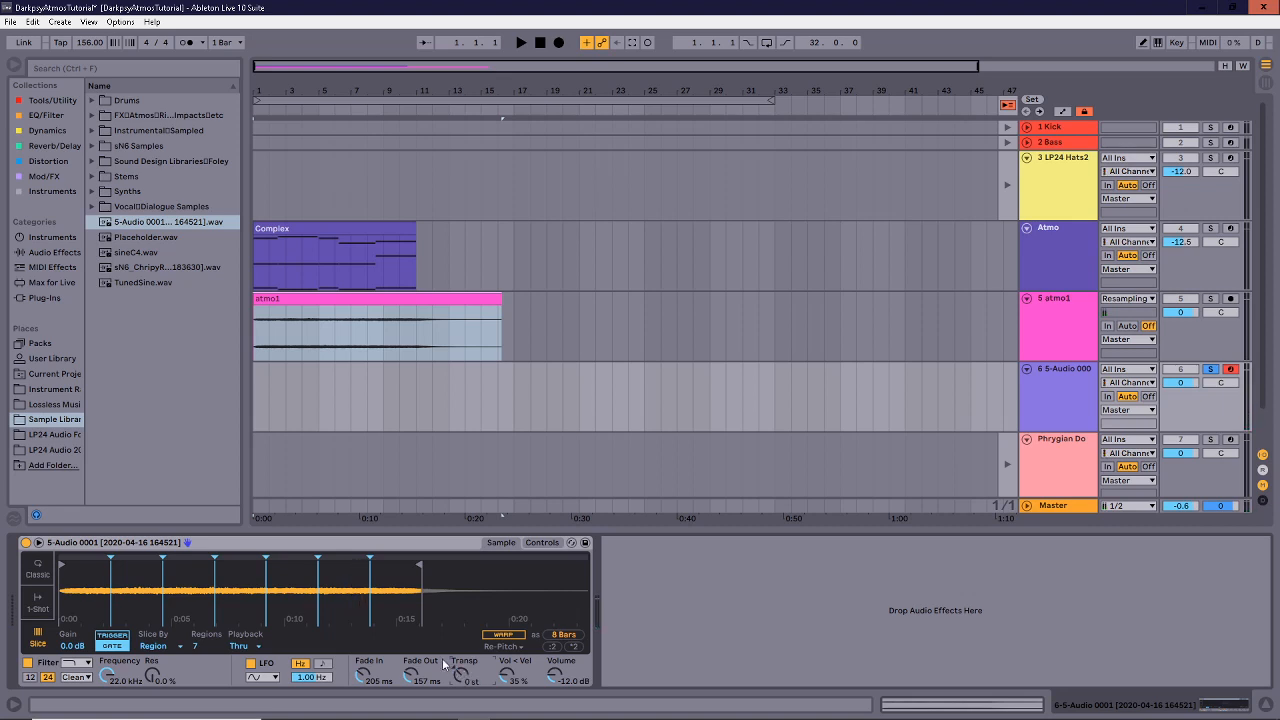
# Move the first two slice points in track 6's Simpler and transpose the atmo sample to +3 st.
pyautogui.click(400, 298)
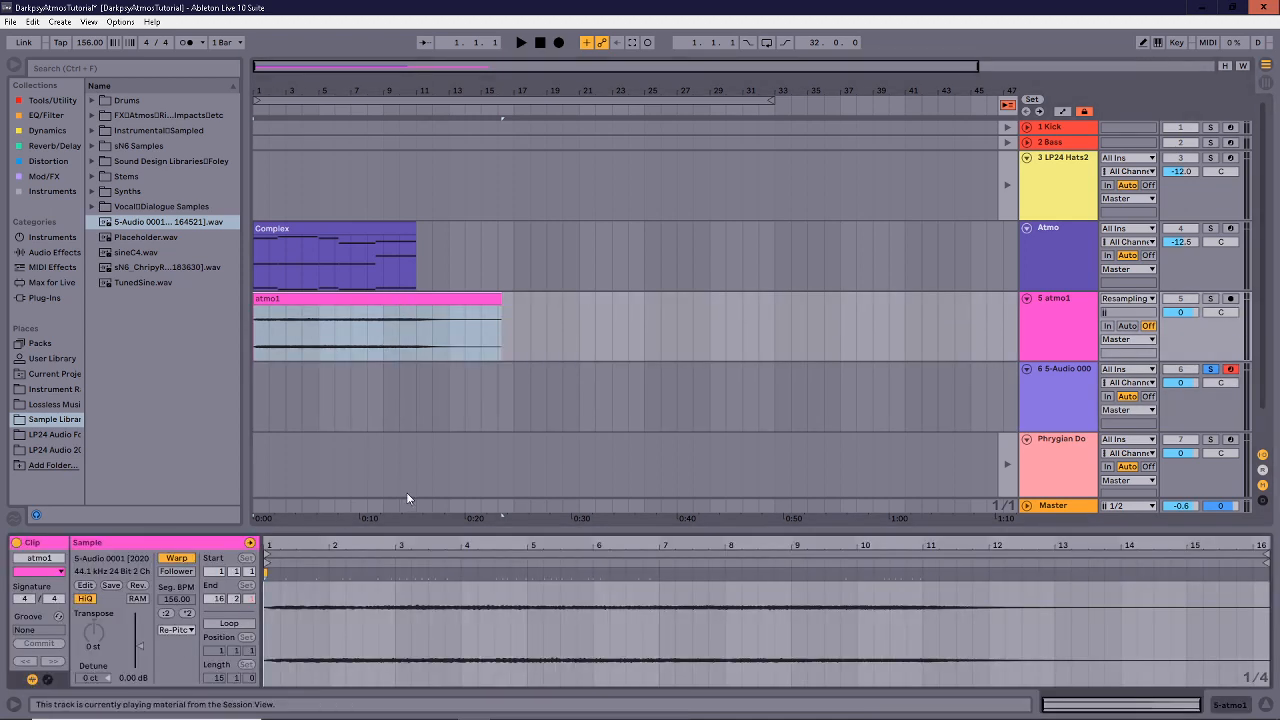
pyautogui.click(1044, 399)
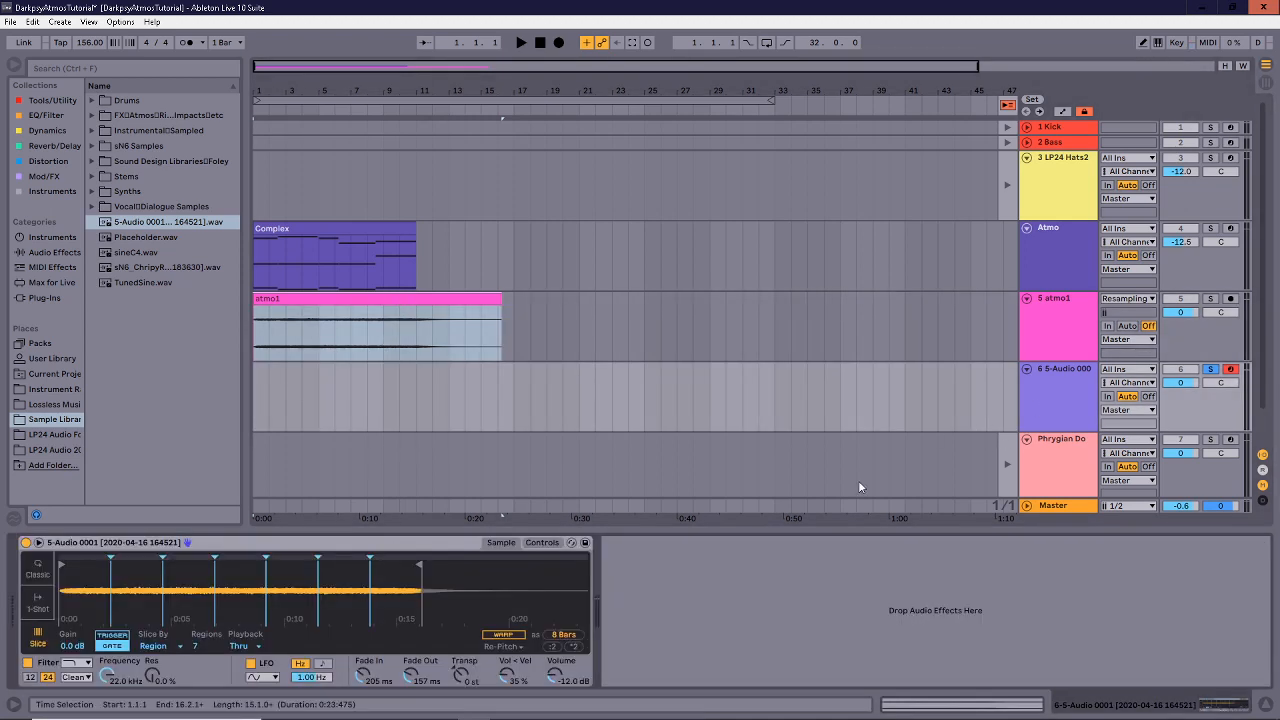
pyautogui.moveTo(109, 569)
pyautogui.mouseDown()
pyautogui.moveTo(165, 573)
pyautogui.moveTo(166, 612)
pyautogui.moveTo(200, 570)
pyautogui.mouseUp()
pyautogui.click(162, 572)
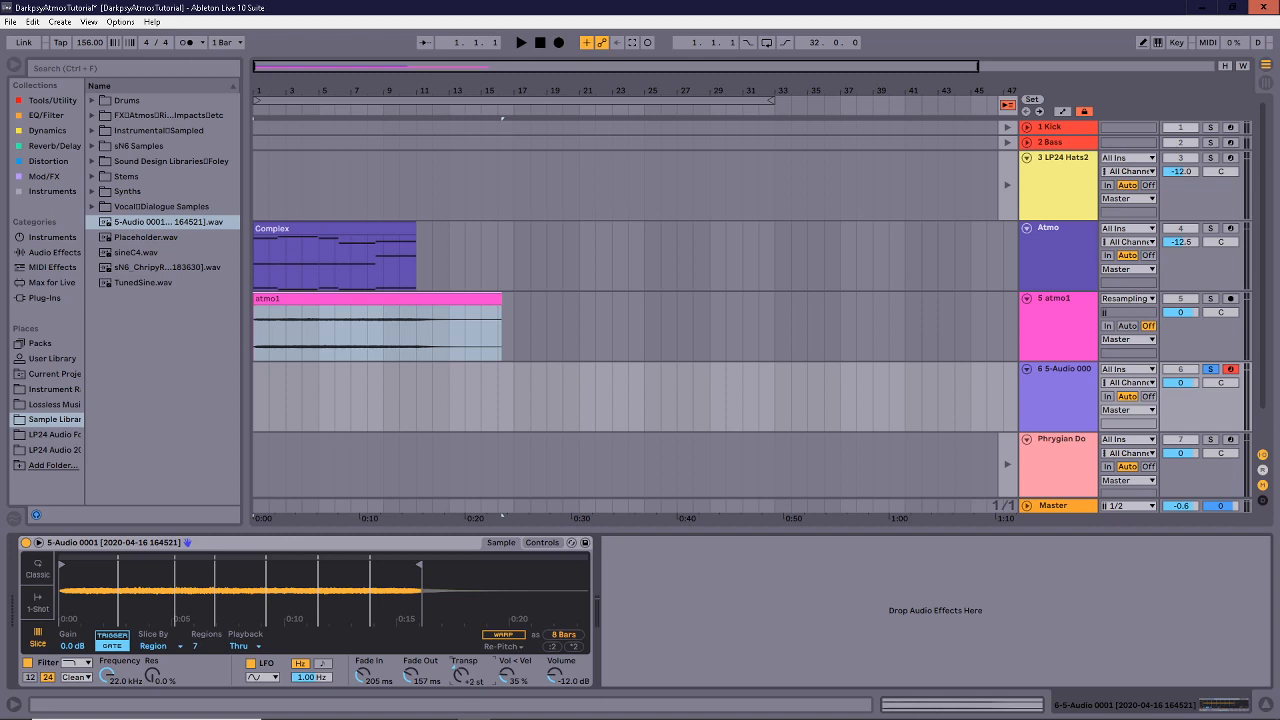
pyautogui.moveTo(461, 675); pyautogui.dragTo(461, 700)
pyautogui.moveTo(461, 675); pyautogui.dragTo(461, 655)
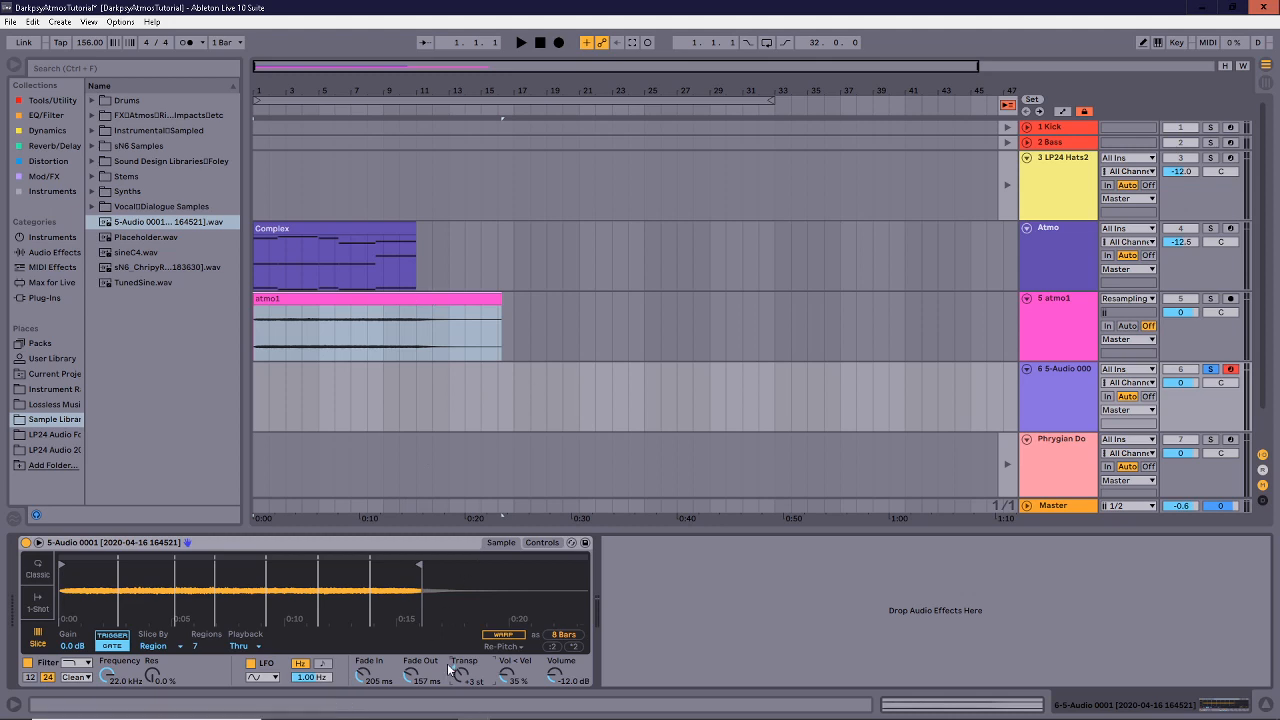